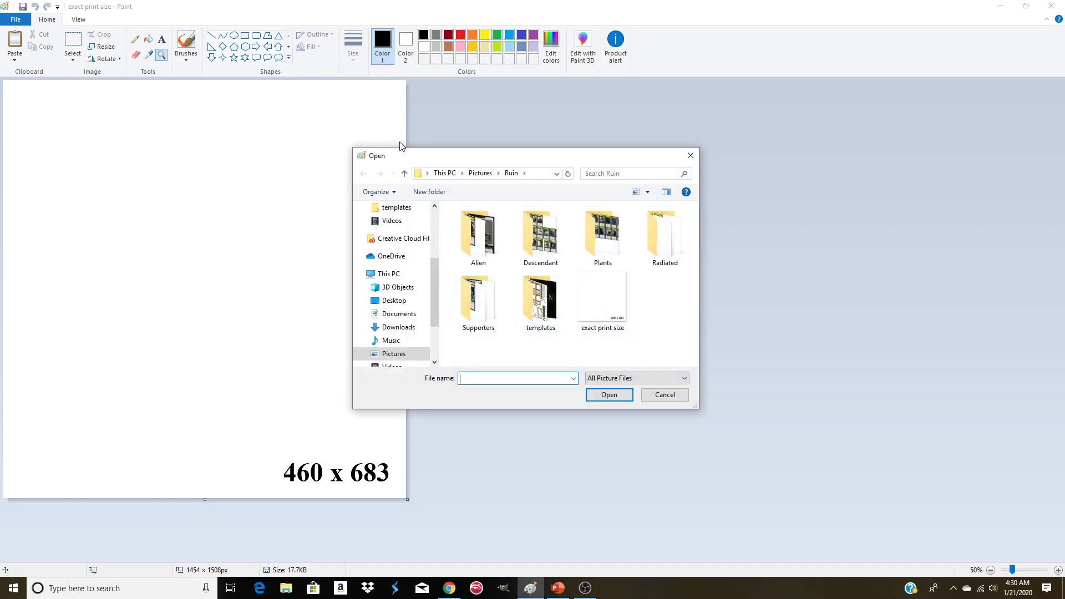
- Open the _Card Template image from the templates folder
double_click(547, 308)
double_click(487, 257)
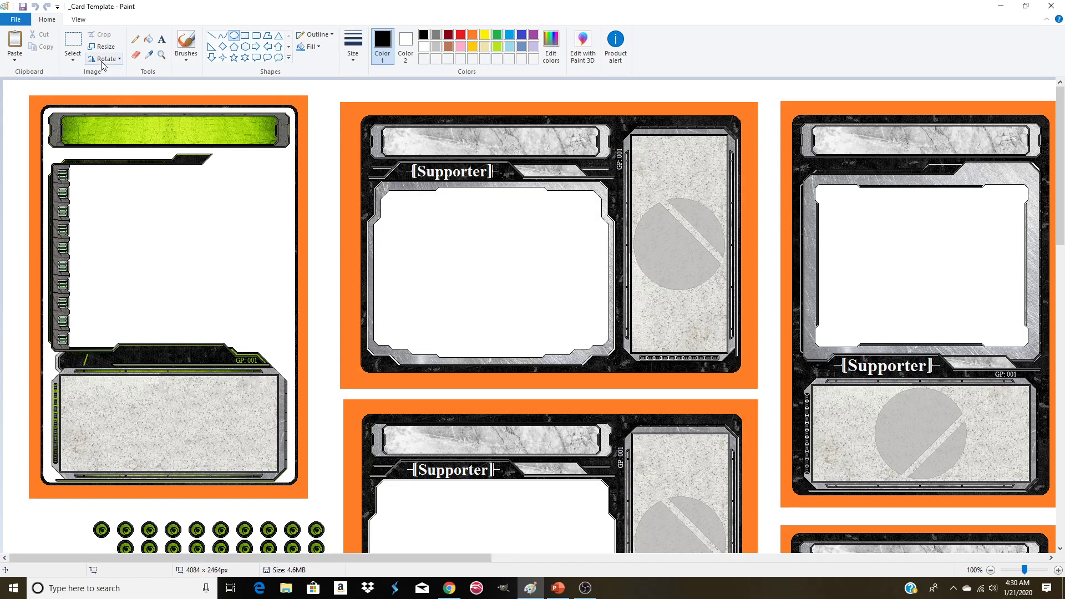
- Examine the card frame layouts in the template sheet, especially the framed Supporter card and the green-titled card beside it
left_click(159, 57)
right_click(181, 105)
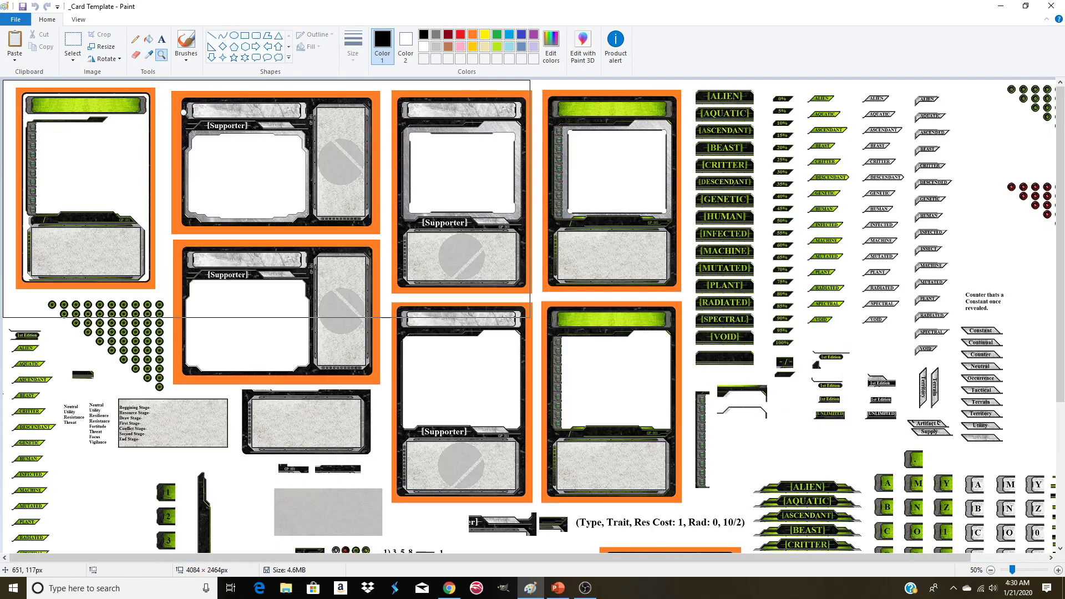
left_click(609, 152)
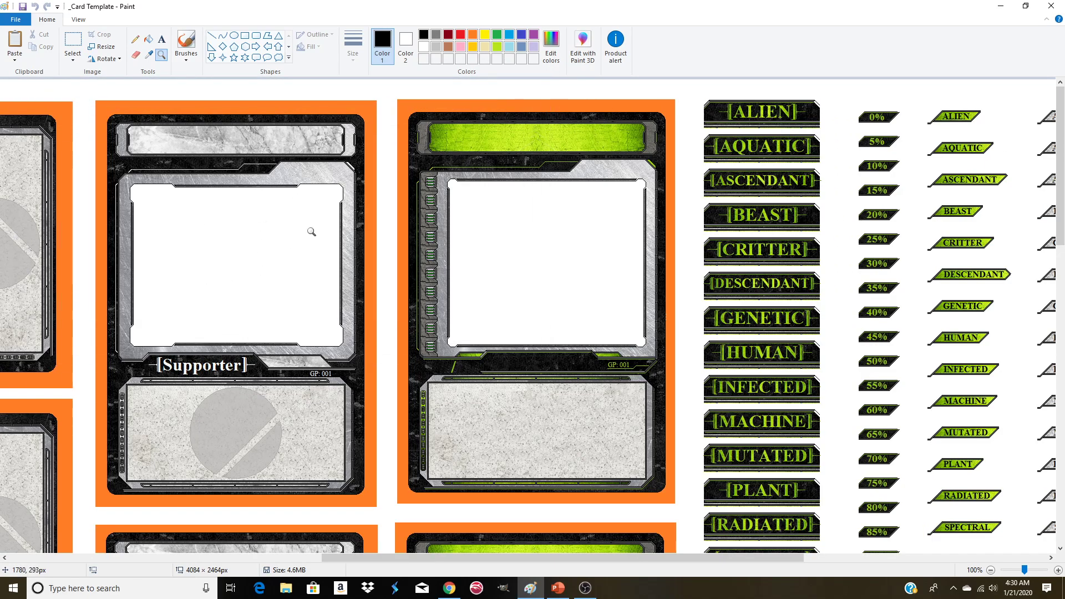
right_click(270, 233)
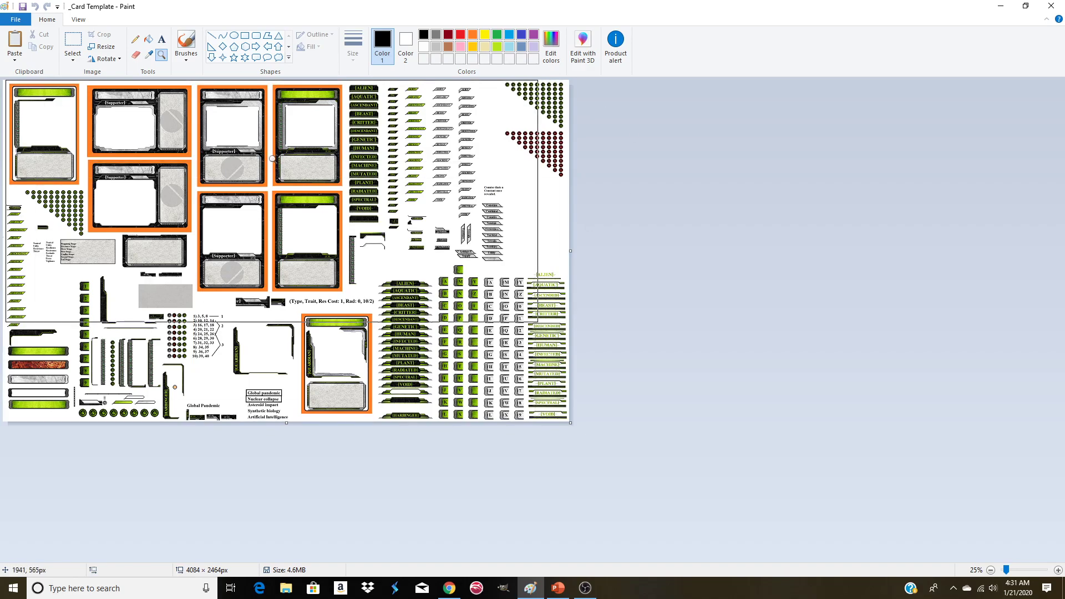
left_click(272, 195)
right_click(646, 88)
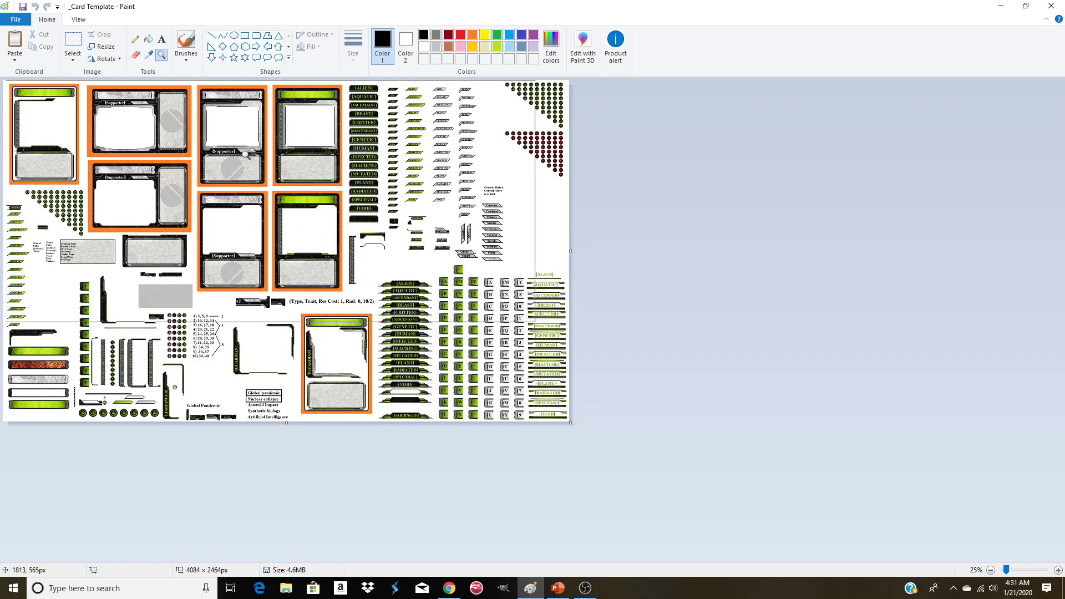
left_click(268, 183)
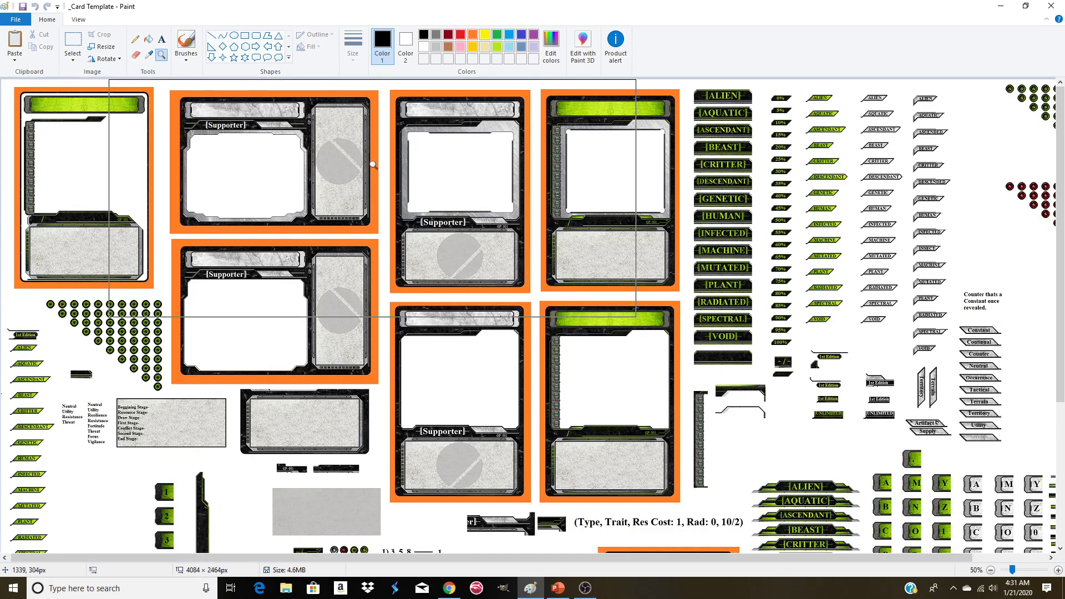
left_click(611, 143)
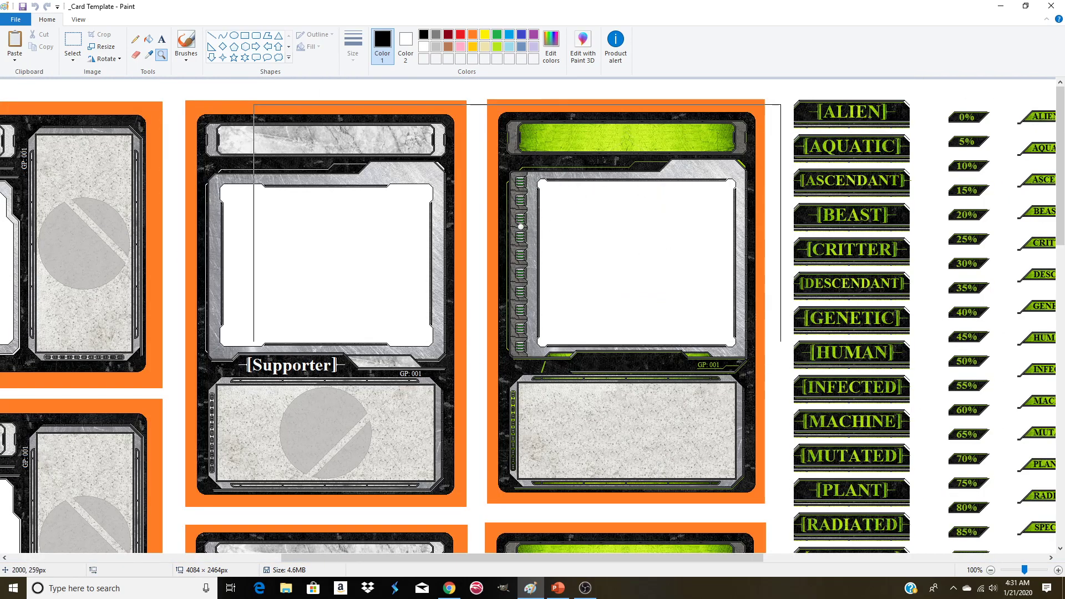
right_click(603, 92)
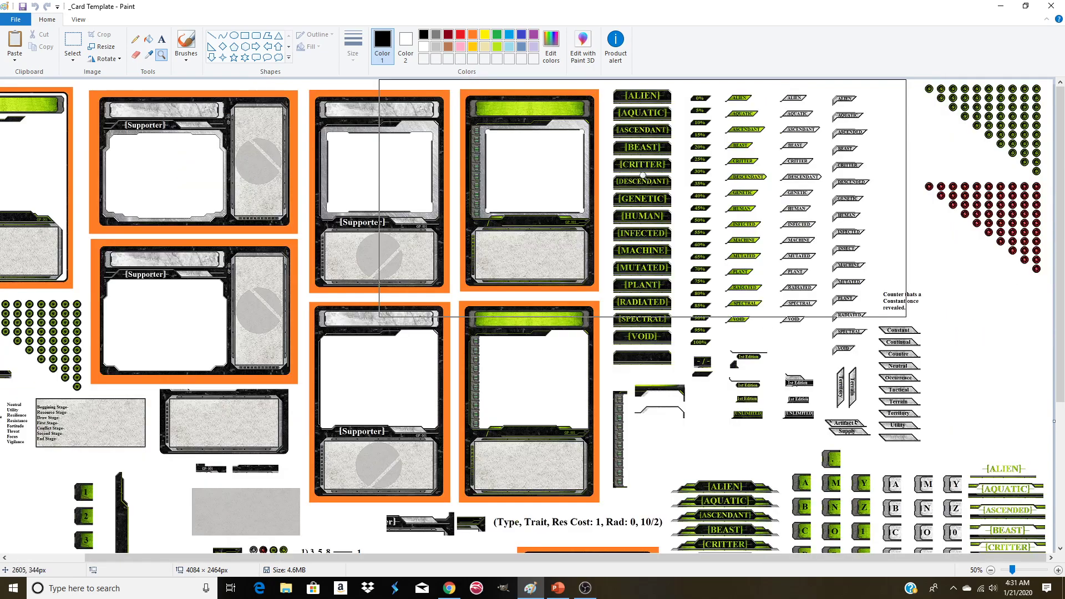
left_click(559, 192)
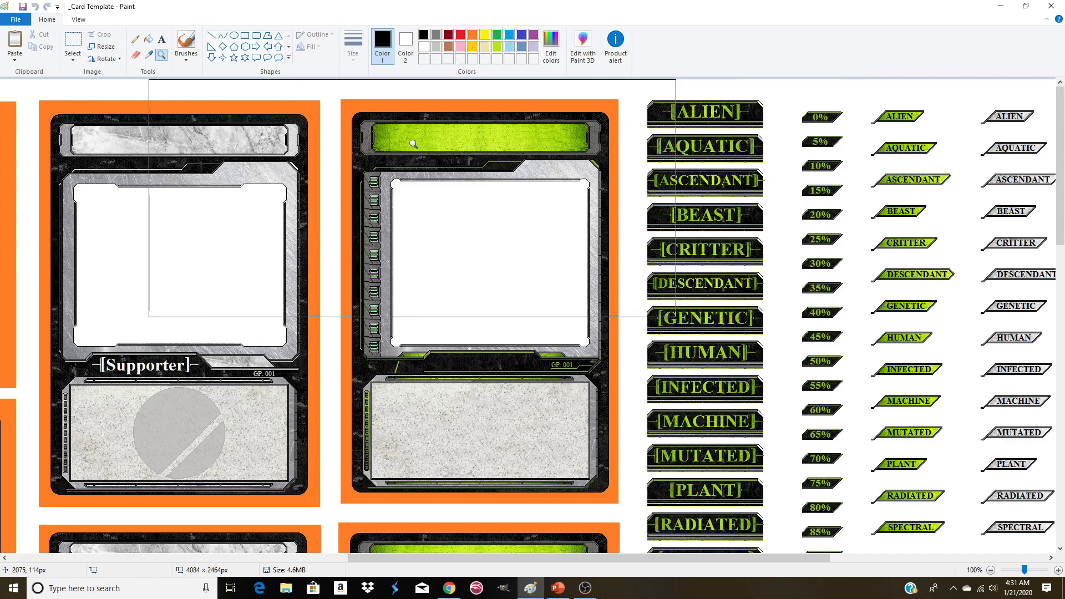
left_click(454, 222)
right_click(452, 222)
right_click(491, 183)
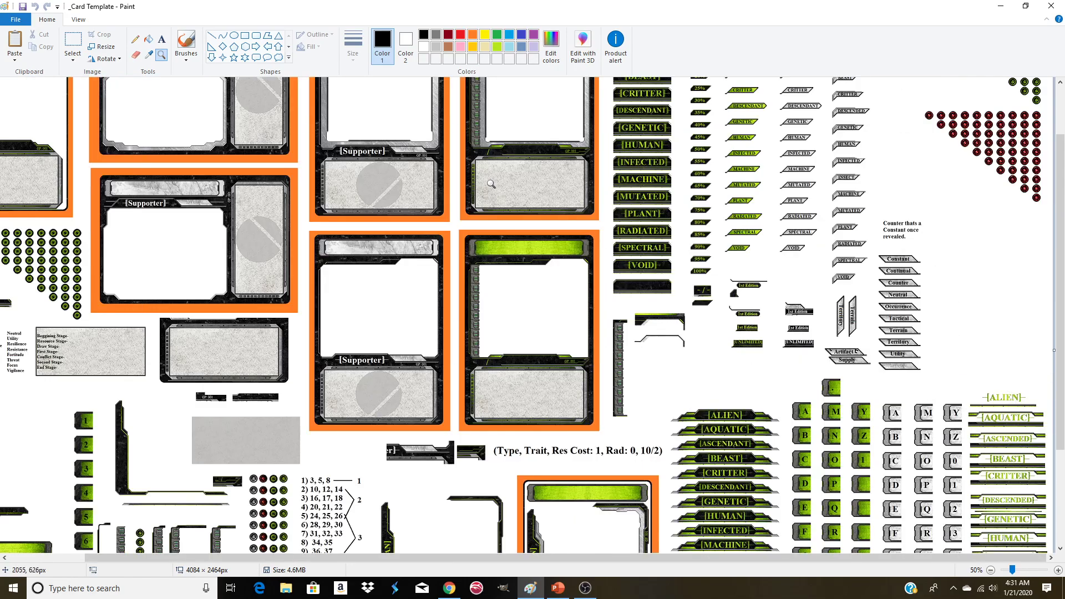
scroll(491, 183, "up", 3)
left_click(568, 243)
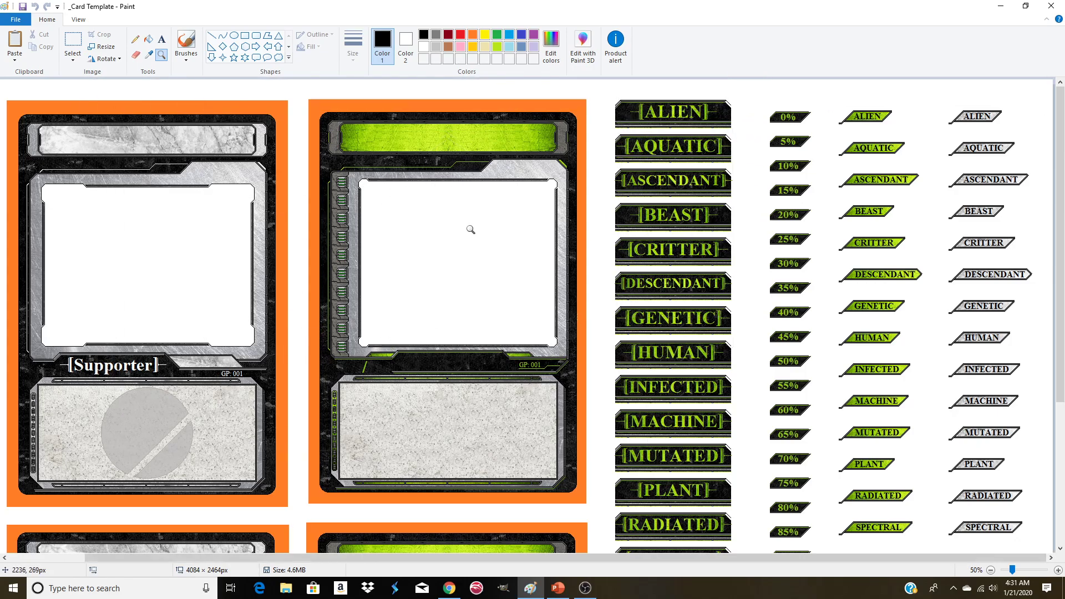
right_click(472, 230)
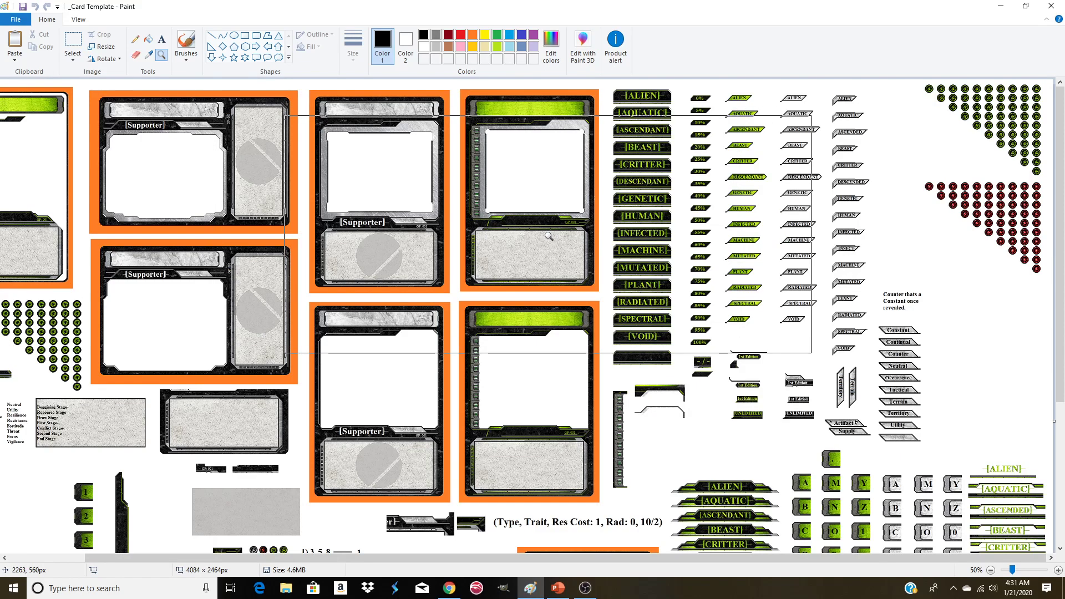
left_click(522, 158)
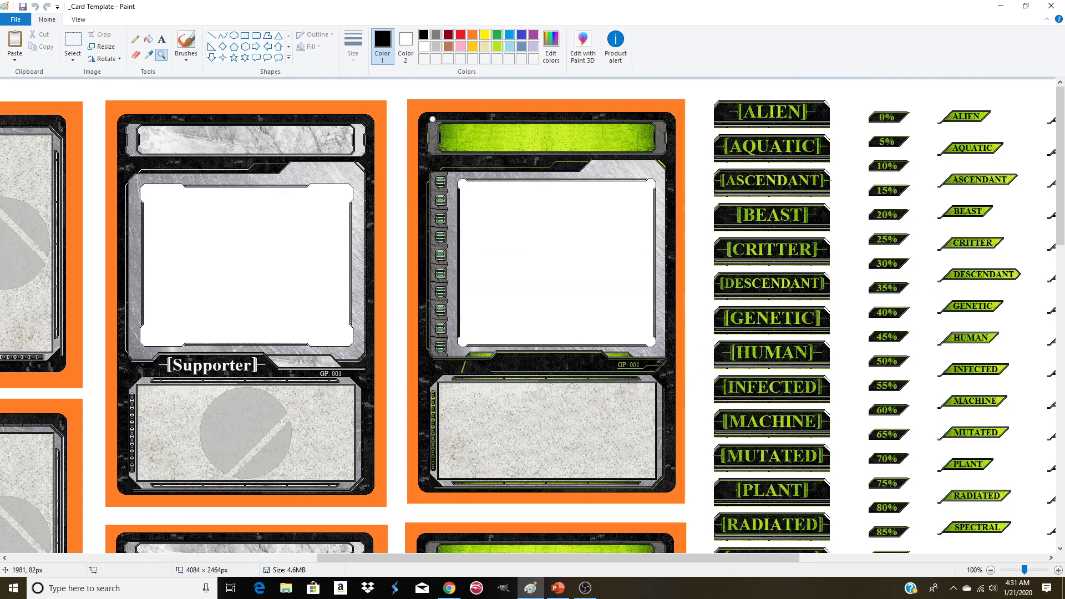
right_click(564, 226)
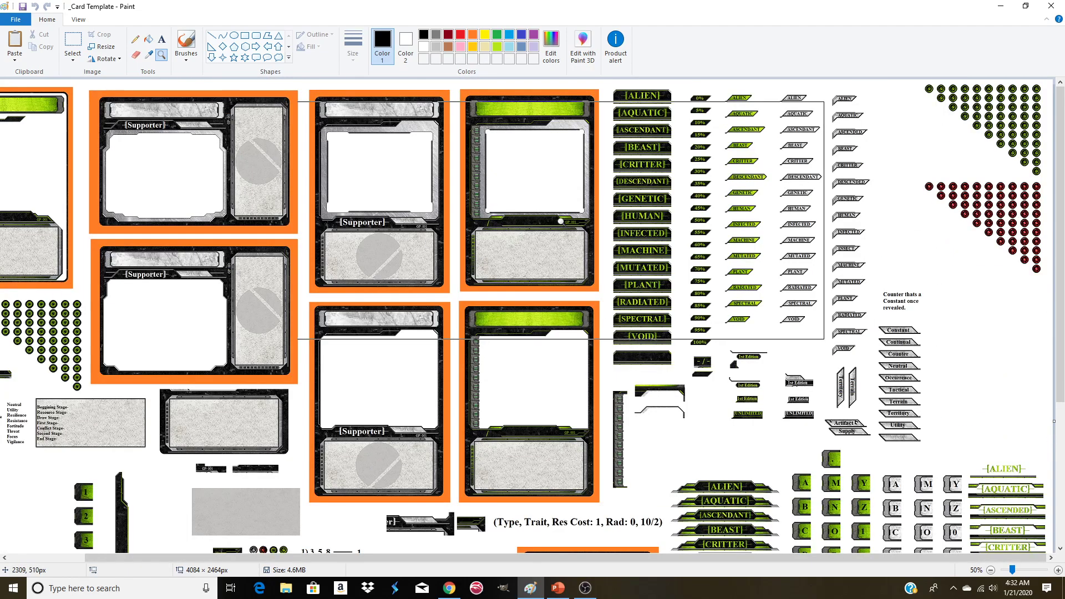
right_click(593, 215)
left_click(331, 221)
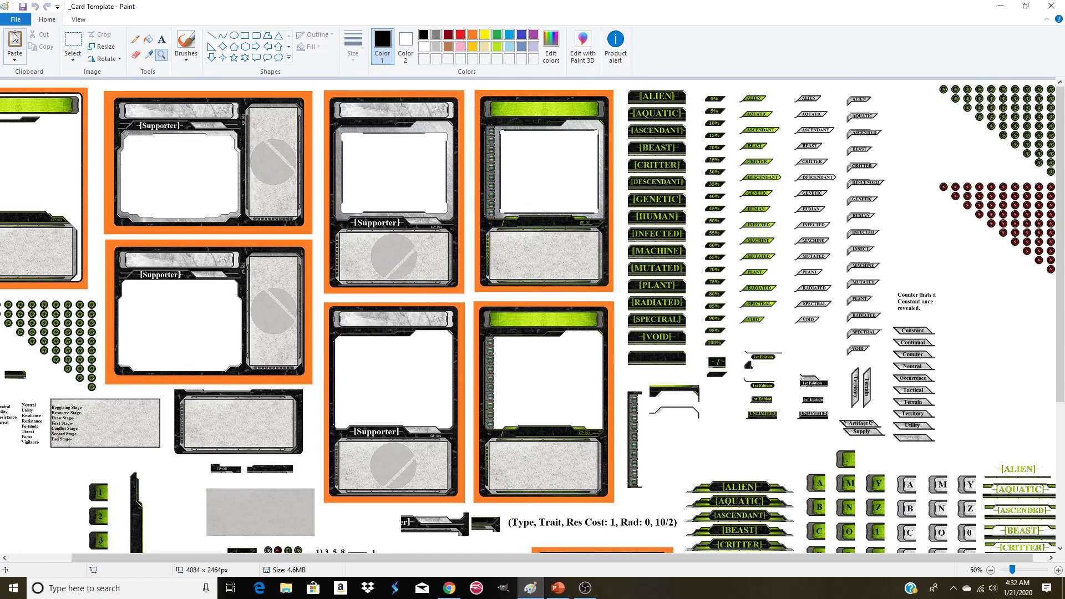
- Open the exact print size image from the Ruin folder in Pictures
left_click(18, 19)
left_click(45, 63)
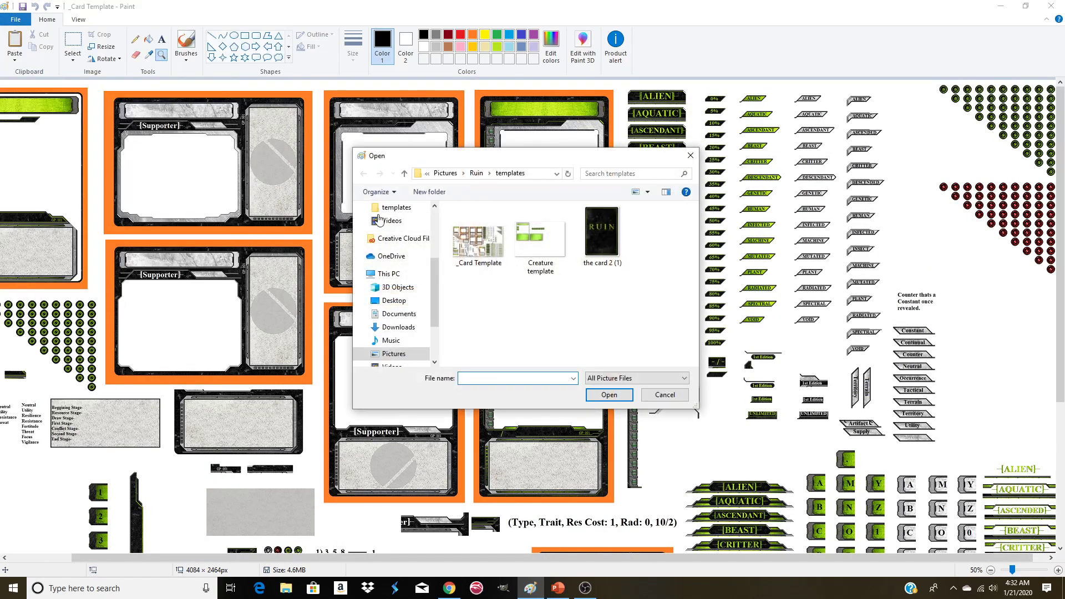
left_click(394, 354)
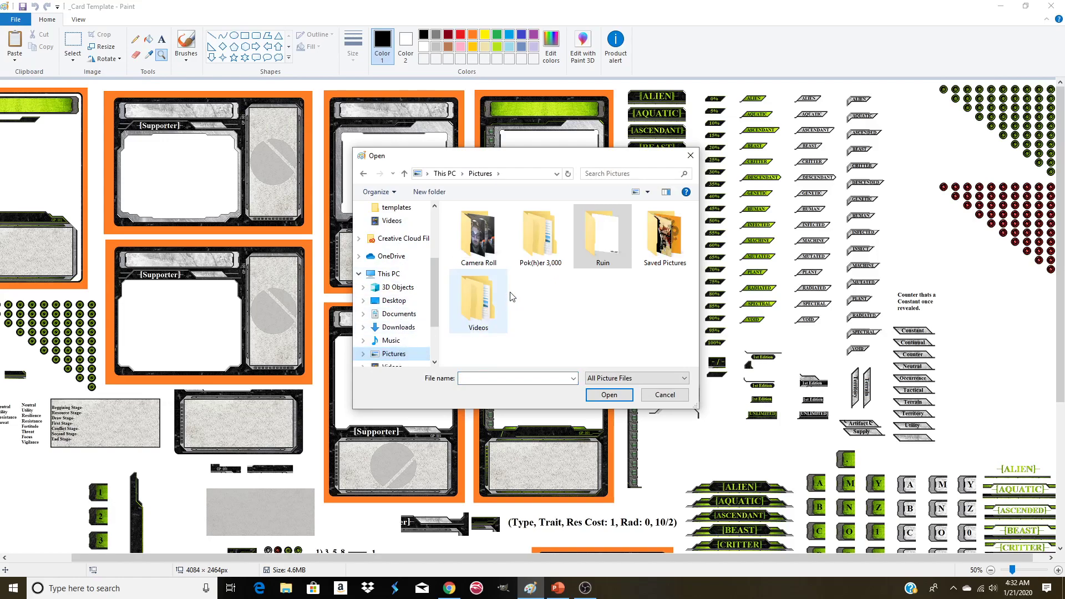
double_click(589, 237)
double_click(606, 280)
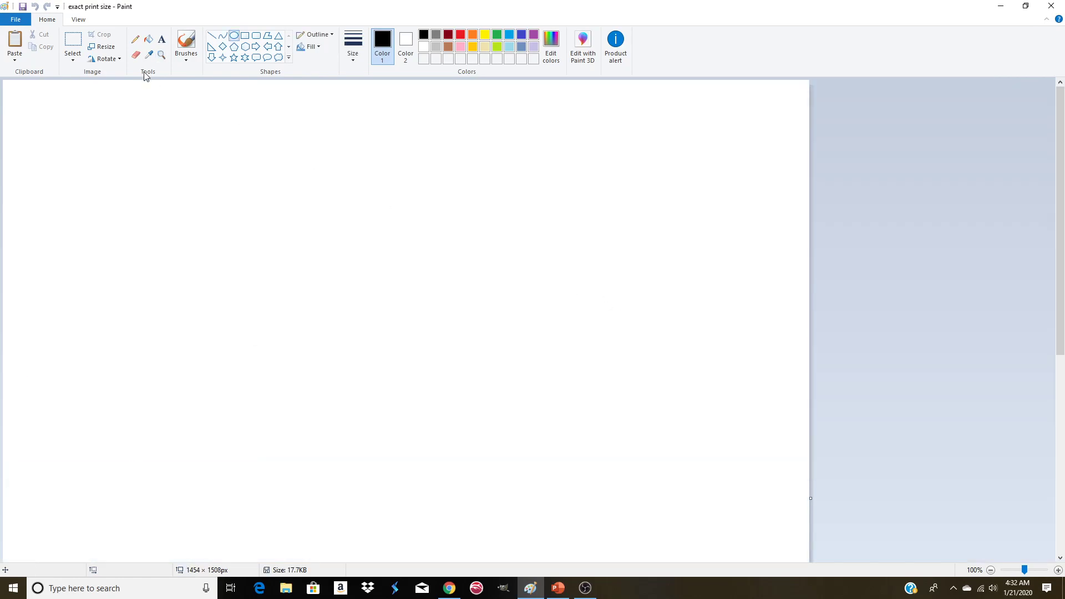
- Examine the whole blank canvas and the card size noted in its lower corner
left_click(162, 55)
right_click(247, 176)
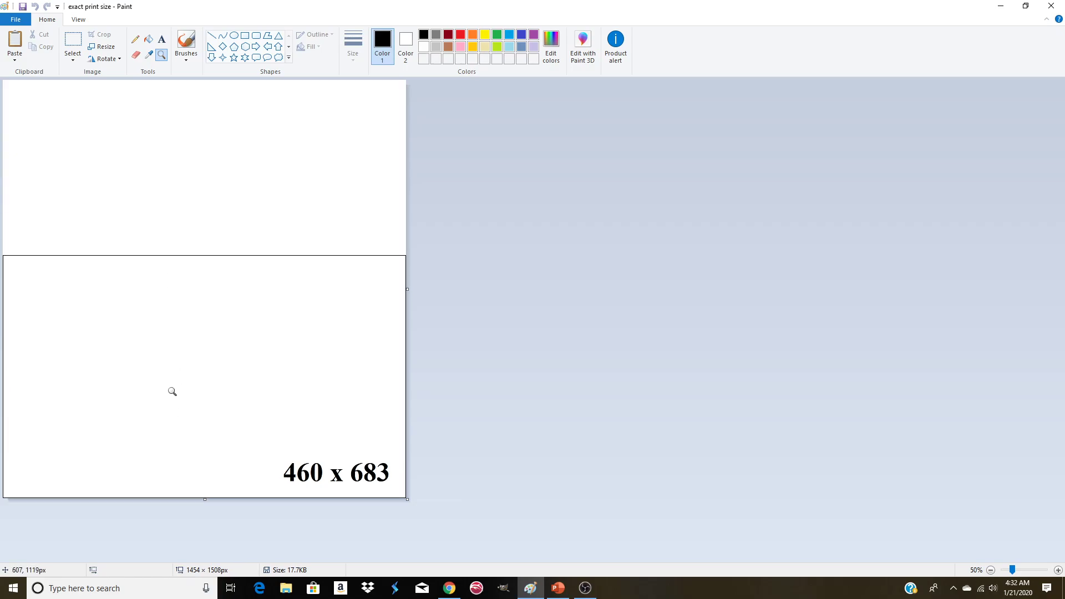
left_click(191, 140)
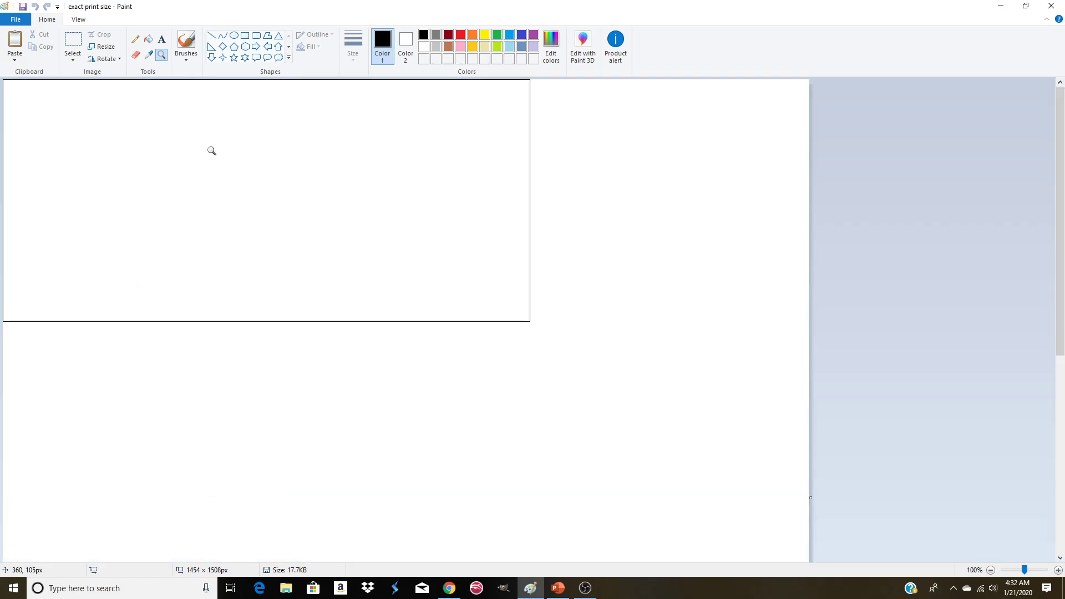
right_click(182, 131)
left_click(182, 131)
right_click(182, 131)
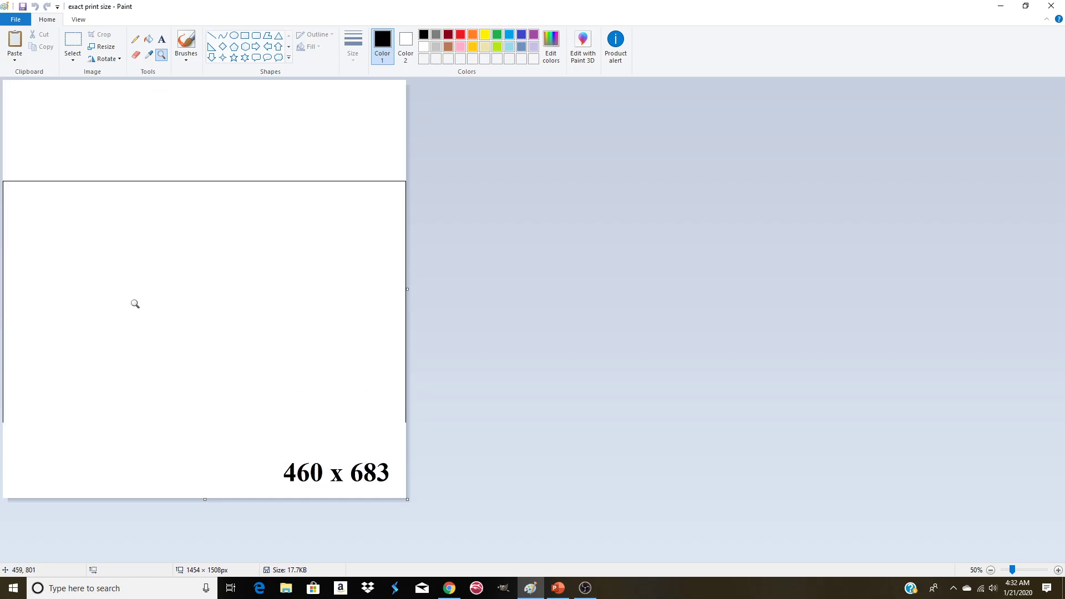
left_click(150, 165)
right_click(210, 168)
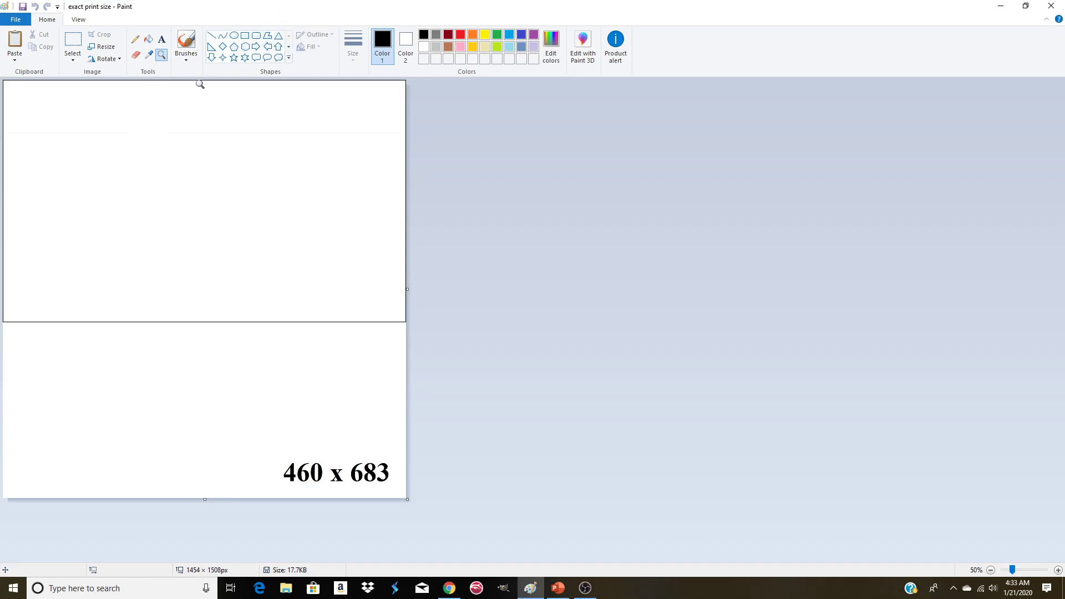
- Draw a red rounded rectangle about 391 × 419 px near the canvas's upper-left corner
left_click(257, 38)
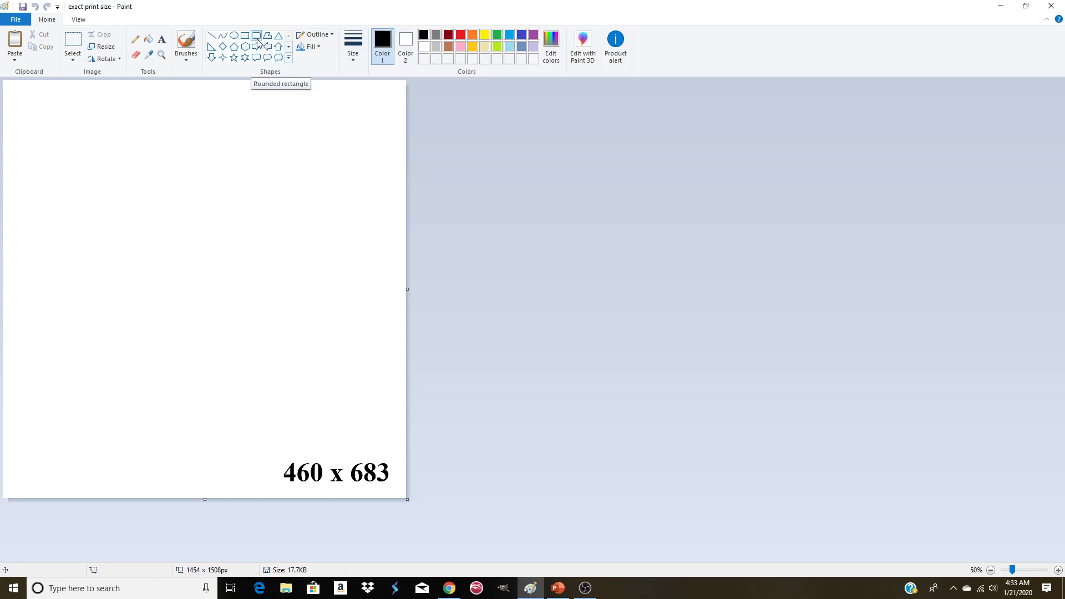
left_click(460, 35)
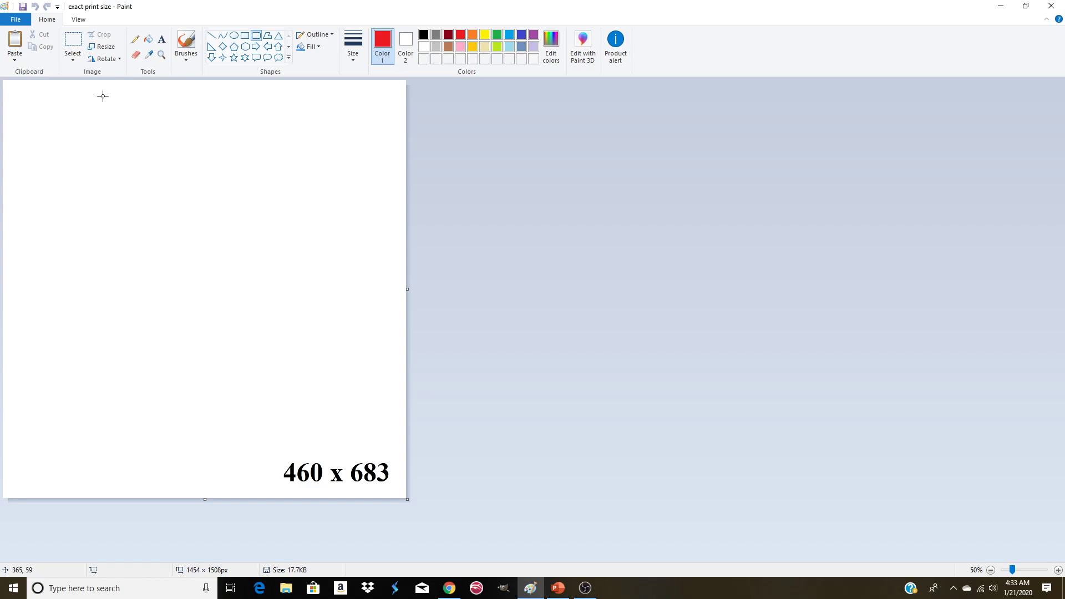
left_click_drag(40, 102, 148, 218)
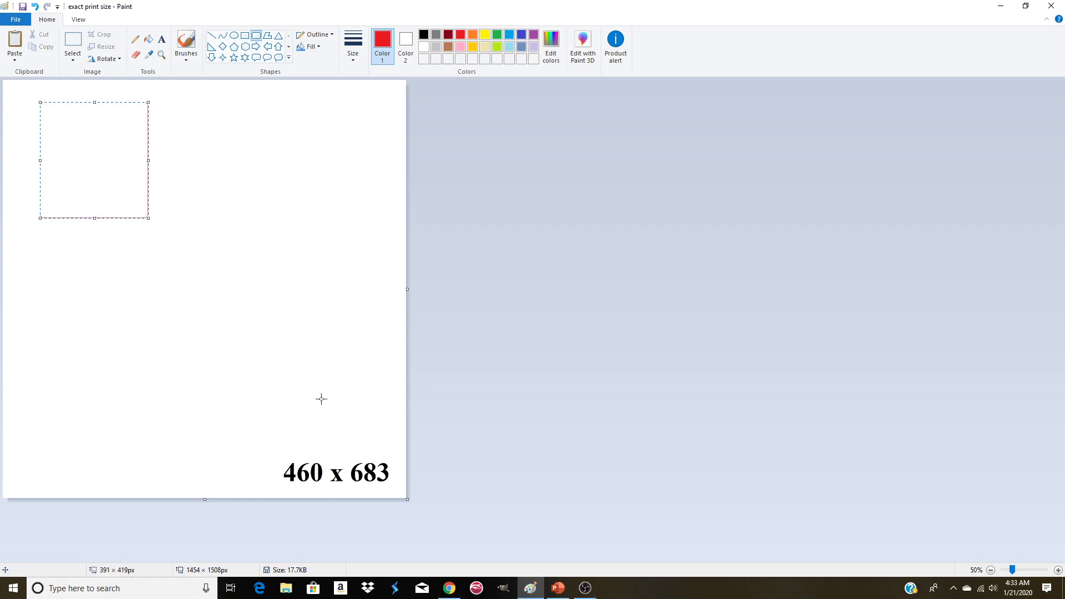
- Resize the red rounded rectangle to 460 × 683 px and move it right and slightly down on the canvas
left_click_drag(93, 220, 100, 290)
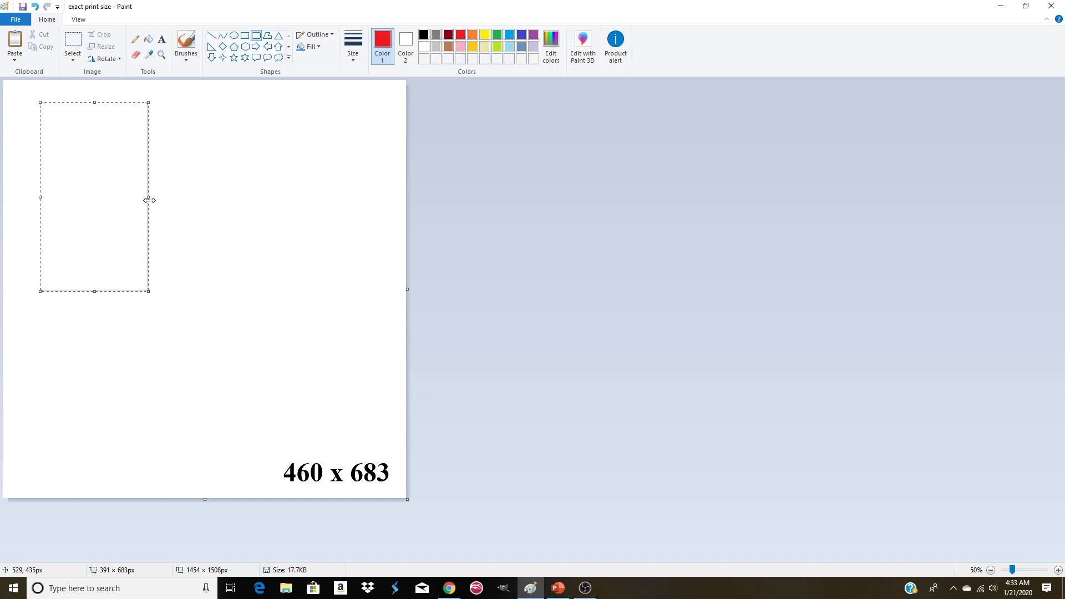
left_click_drag(149, 200, 167, 211)
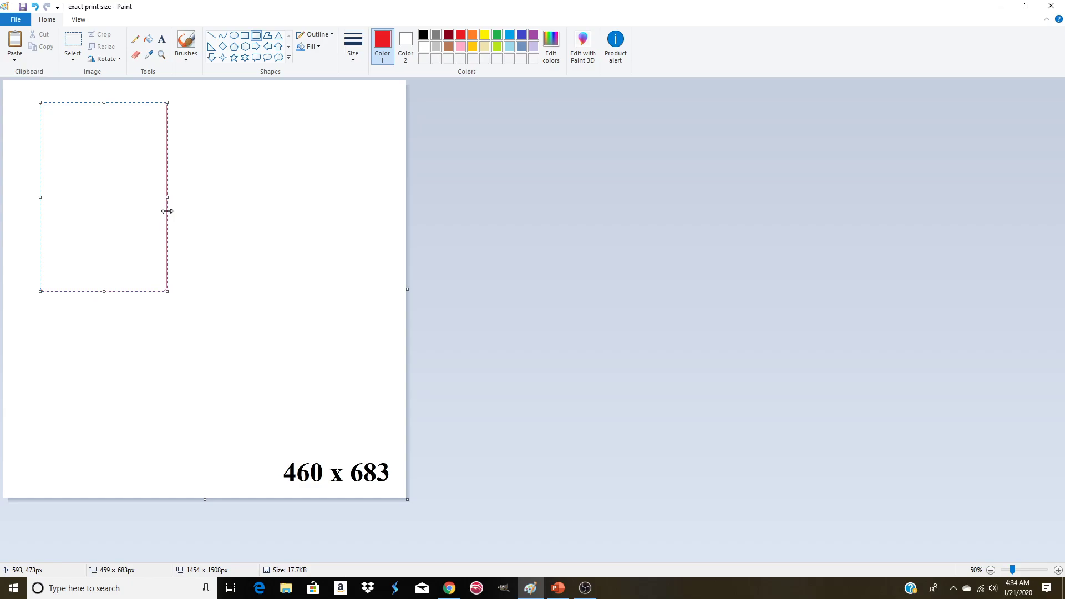
left_click_drag(168, 212, 167, 211)
left_click_drag(167, 212, 168, 213)
left_click_drag(166, 147, 227, 162)
left_click(304, 135)
- Draw a black rounded rectangle about 441 × 653 px just inside the red card outline
left_click(161, 55)
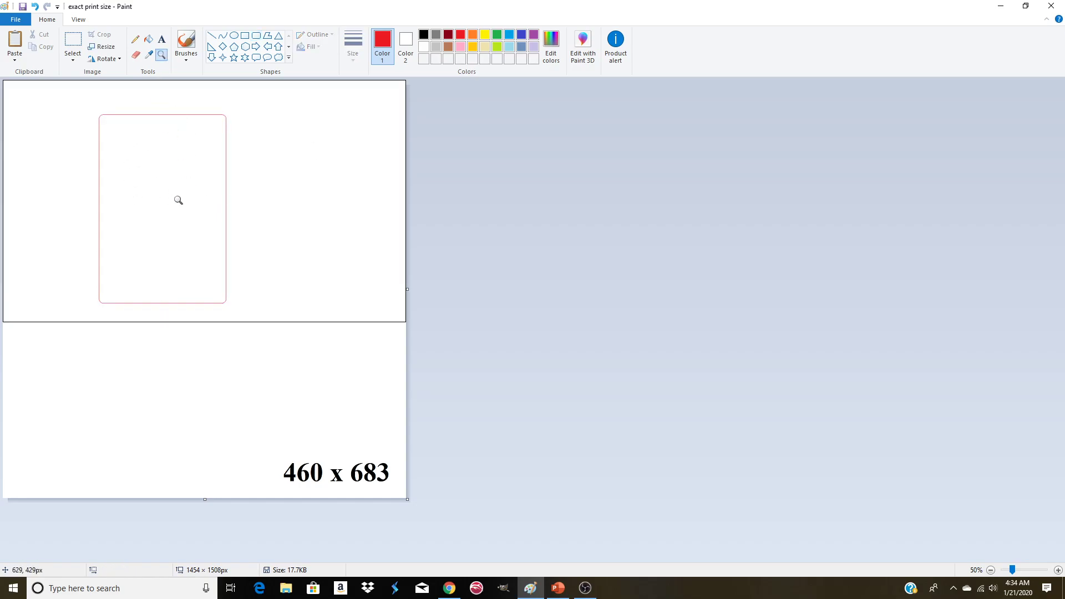
left_click(178, 200)
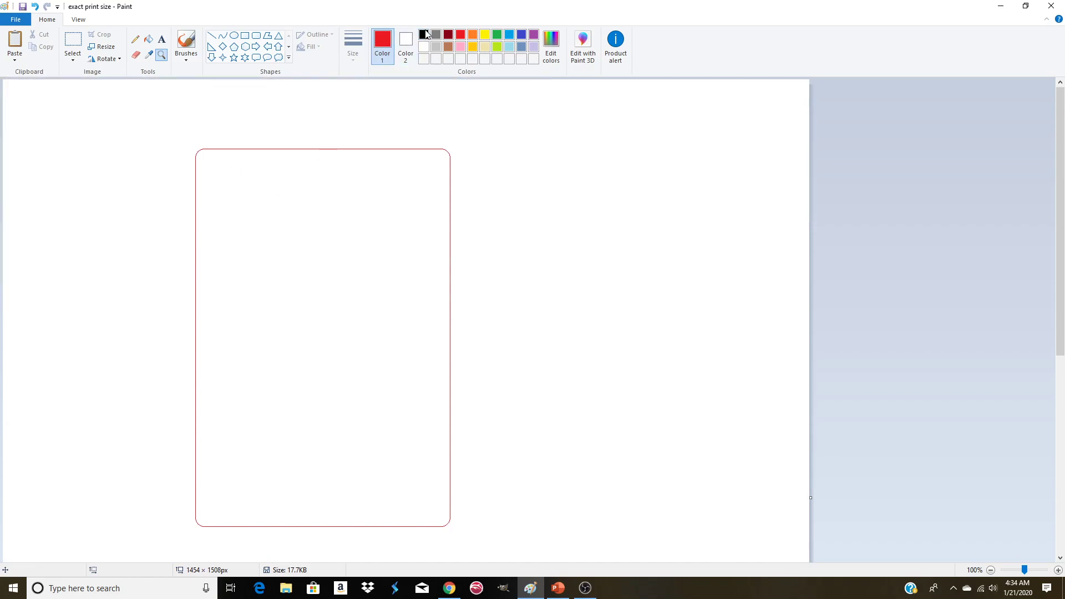
left_click(425, 35)
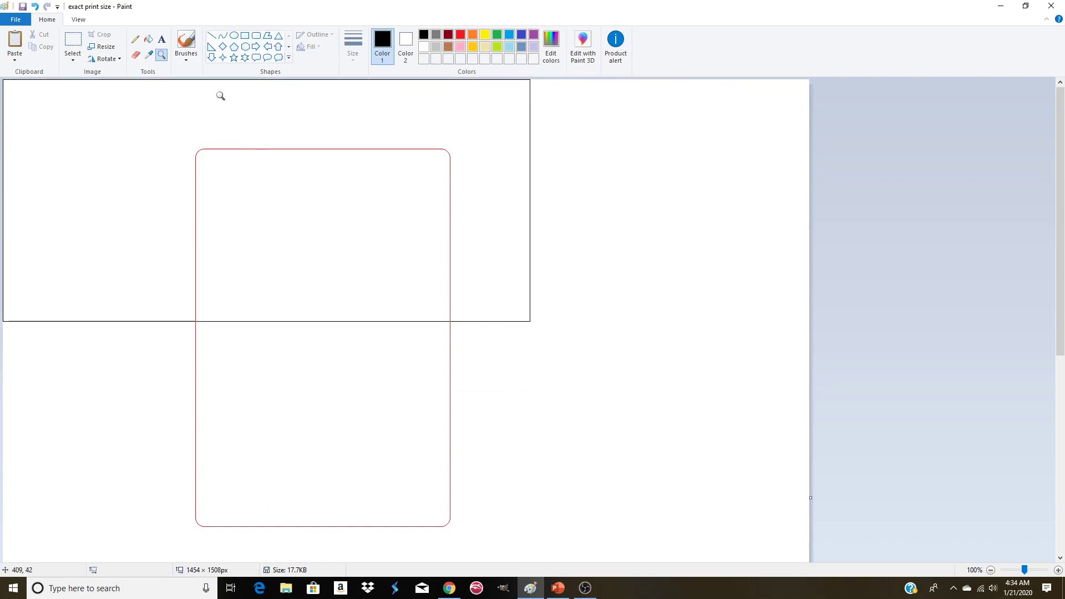
left_click(257, 40)
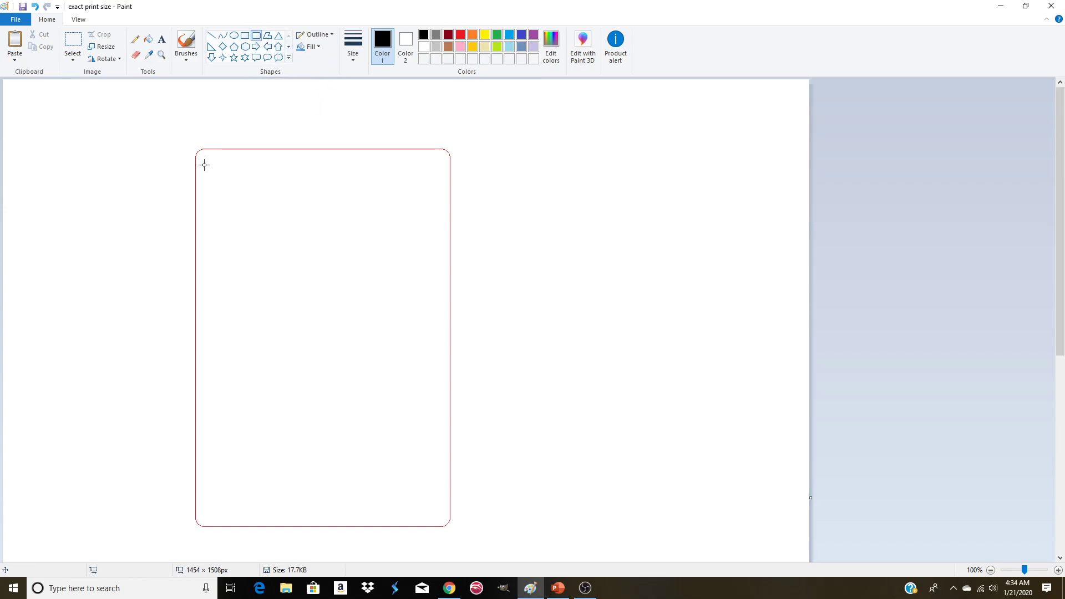
left_click_drag(200, 157, 445, 519)
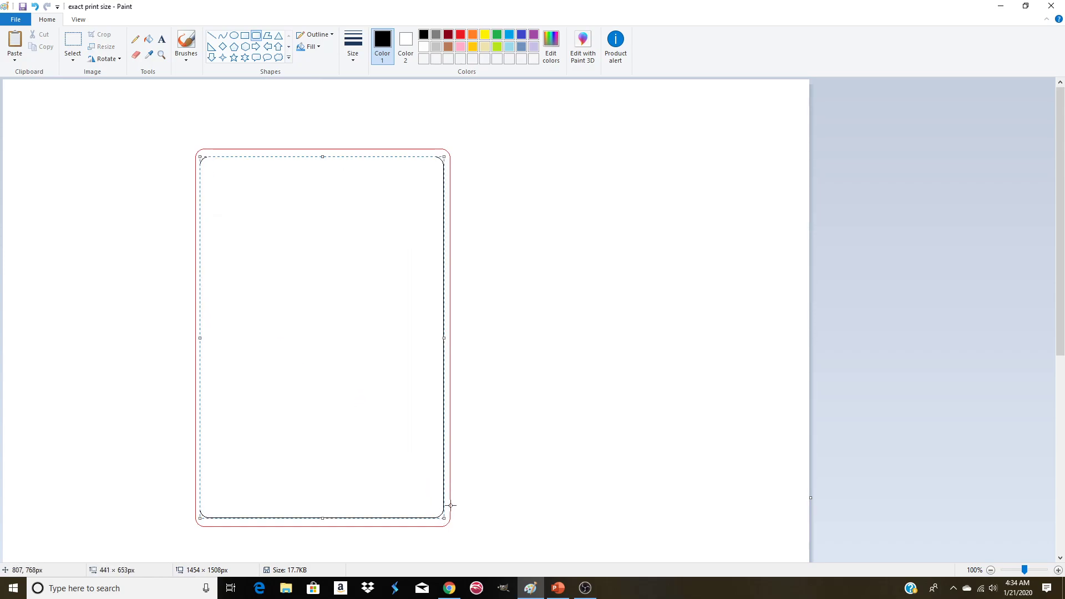
- Fine-tune the edges of the black rounded rectangle to about 441 × 662 px for an even margin inside the red outline
left_click_drag(322, 155, 322, 155)
left_click_drag(446, 336, 444, 343)
left_click_drag(444, 343, 445, 344)
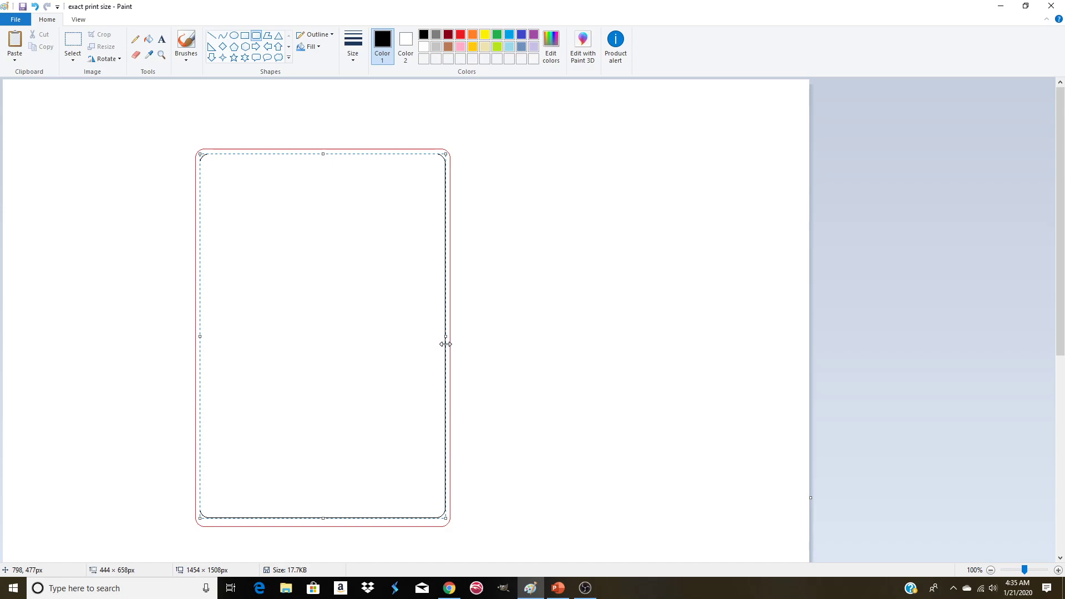
left_click_drag(202, 336, 201, 338)
left_click_drag(321, 153, 323, 155)
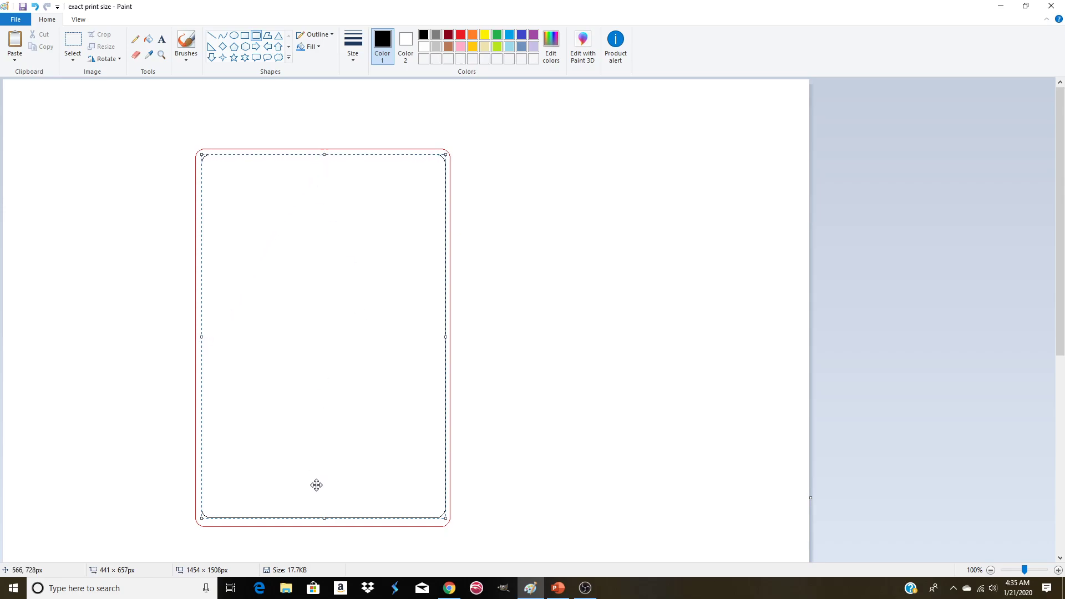
left_click_drag(324, 518, 325, 520)
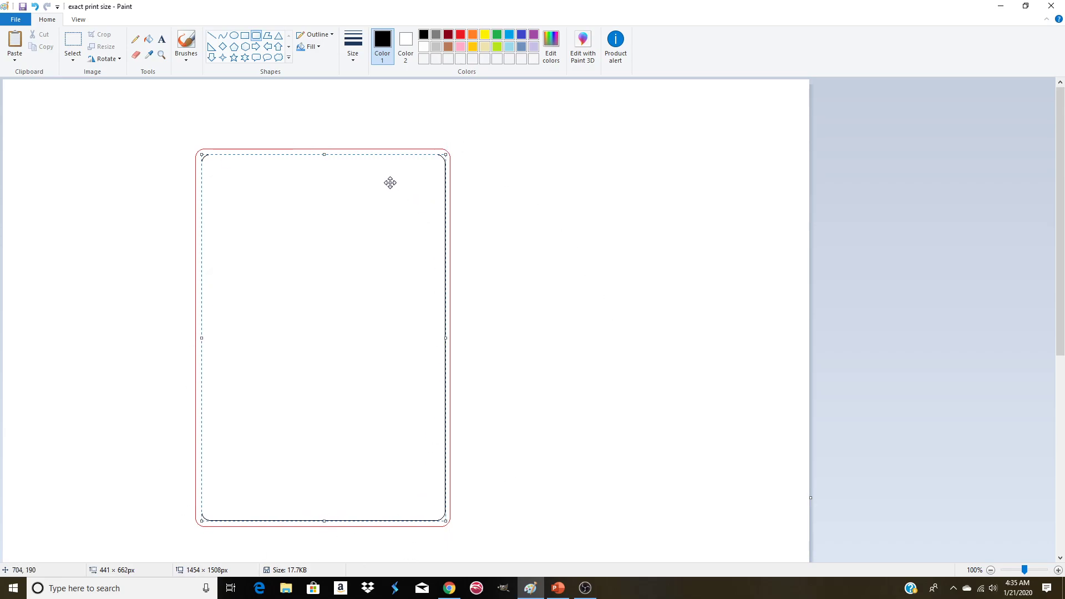
- Draw a black rounded rectangle about 424 × 72 px across the top of the card, inside the inner border
left_click(623, 161)
scroll(600, 170, "down", 3)
scroll(613, 197, "up", 3)
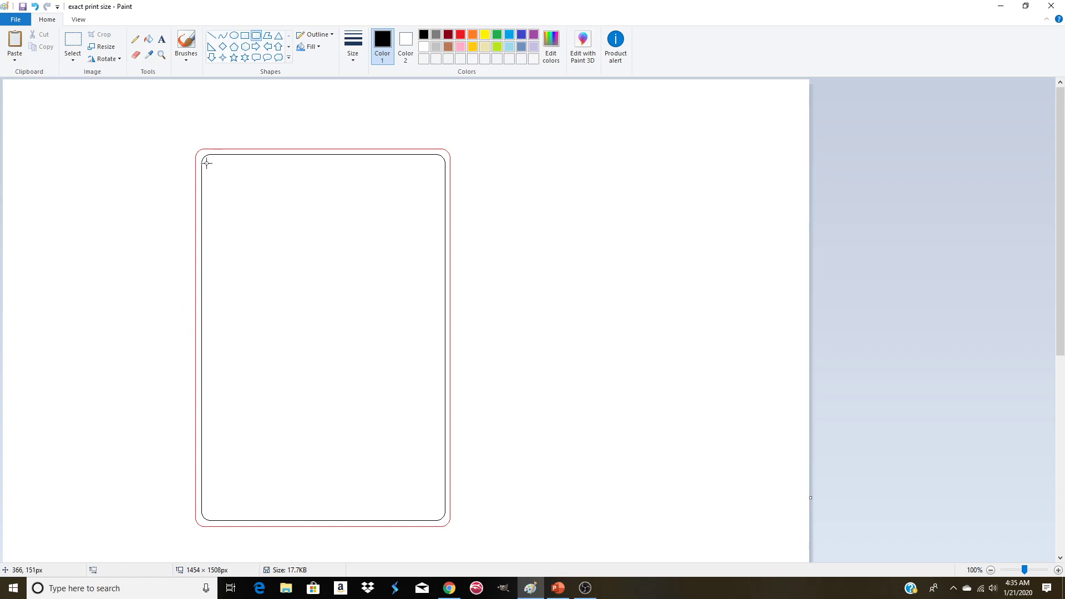
left_click_drag(207, 161, 443, 201)
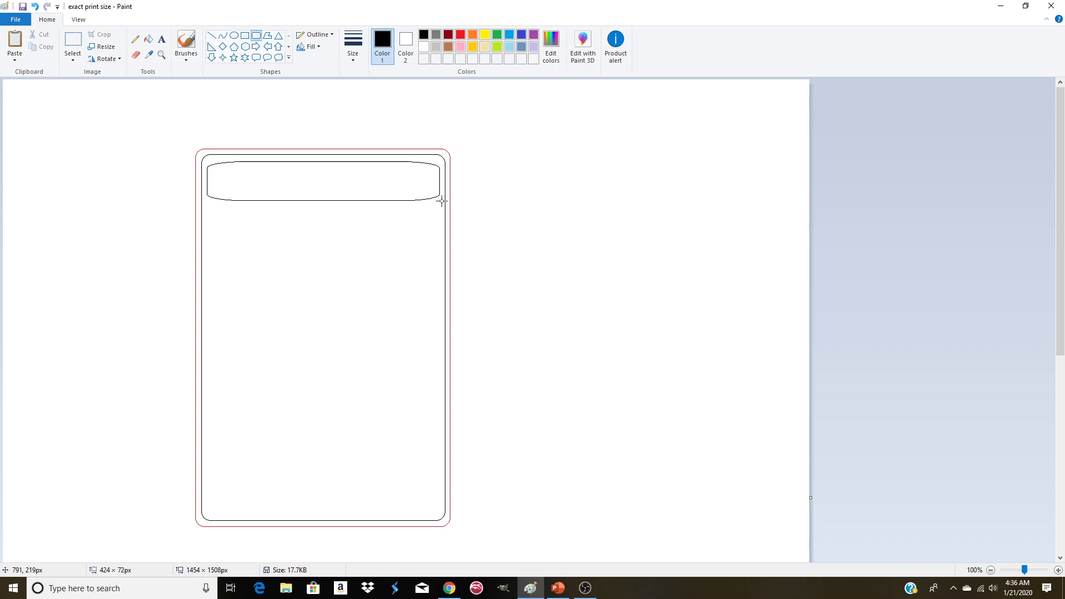
left_click_drag(442, 201, 443, 201)
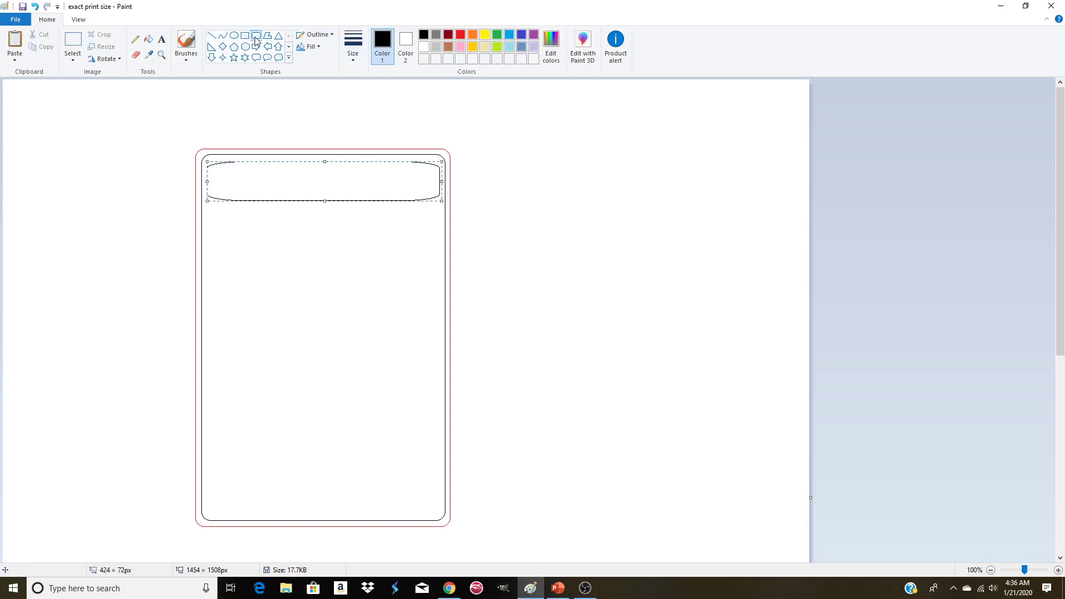
scroll(431, 421, "down", 5)
scroll(443, 408, "up", 5)
left_click(607, 355)
- Select the rounded box at the top of the card and delete it
scroll(601, 356, "down", 5)
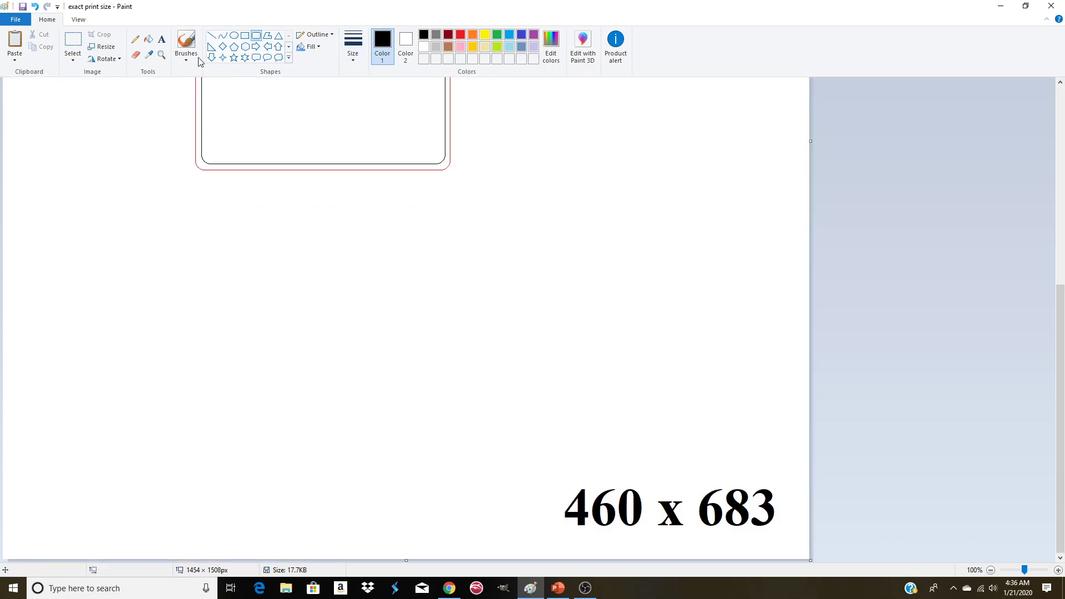
left_click(162, 40)
scroll(355, 211, "up", 5)
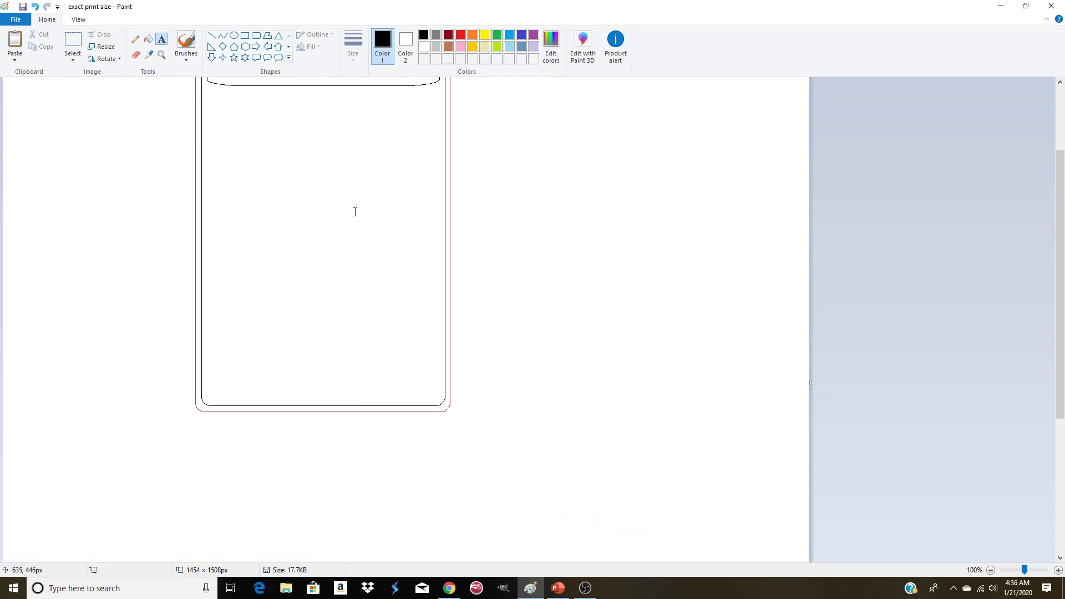
scroll(354, 211, "up", 2)
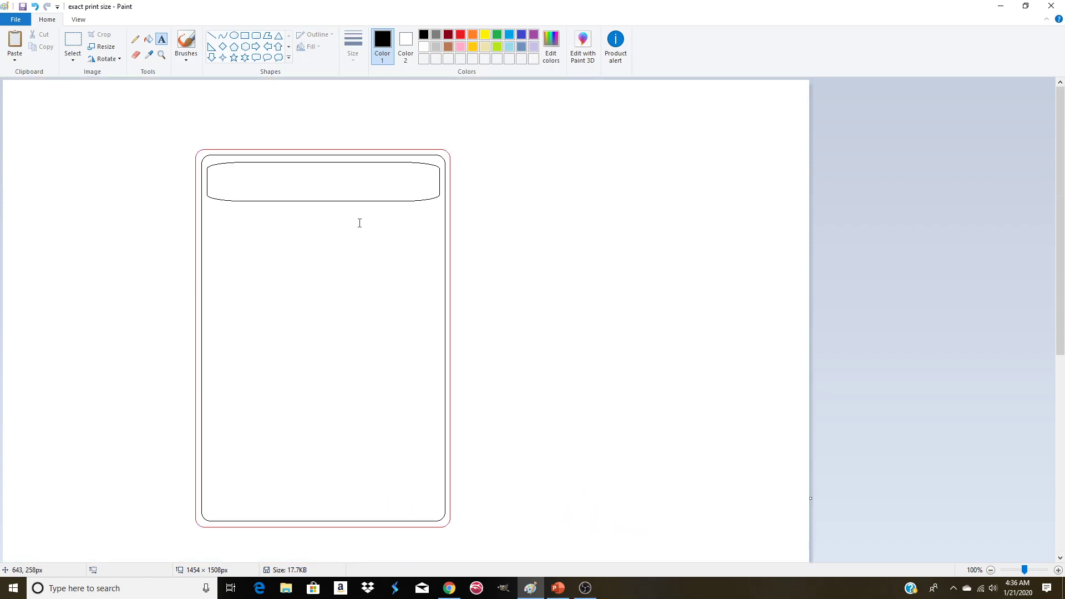
left_click(70, 42)
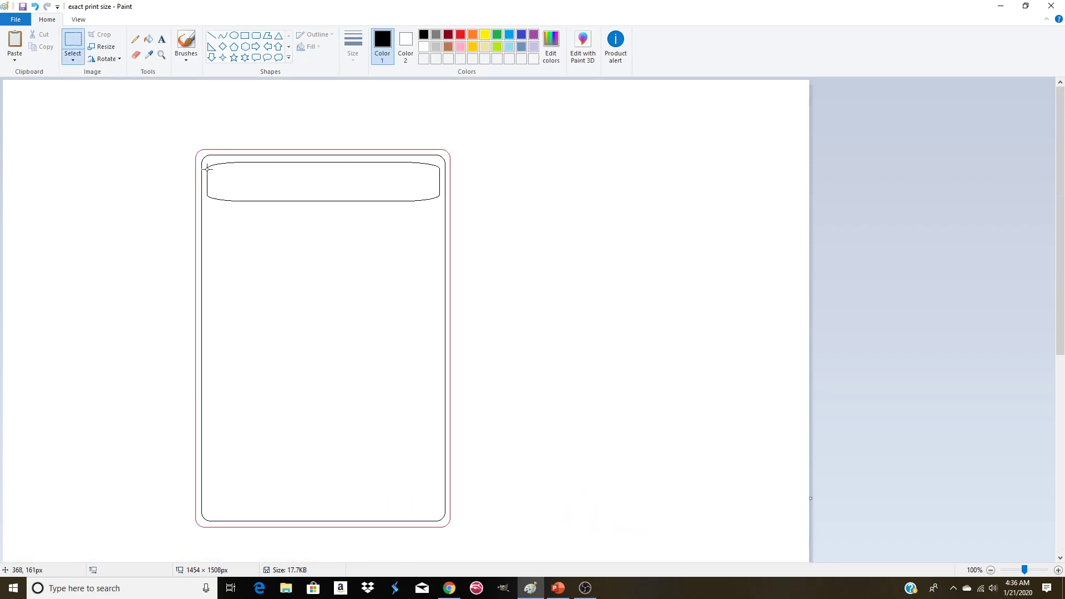
left_click_drag(236, 190, 444, 210)
right_click(413, 191)
left_click(441, 195)
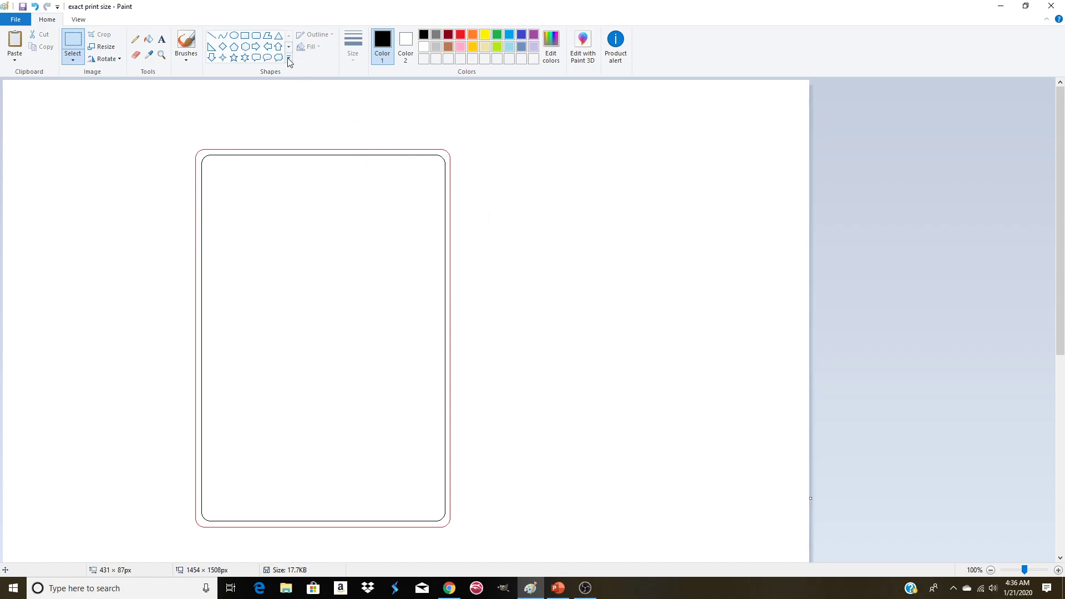
- Draw a black rounded name box about 426 × 65 px across the top of the card, inside the inner border
left_click(255, 37)
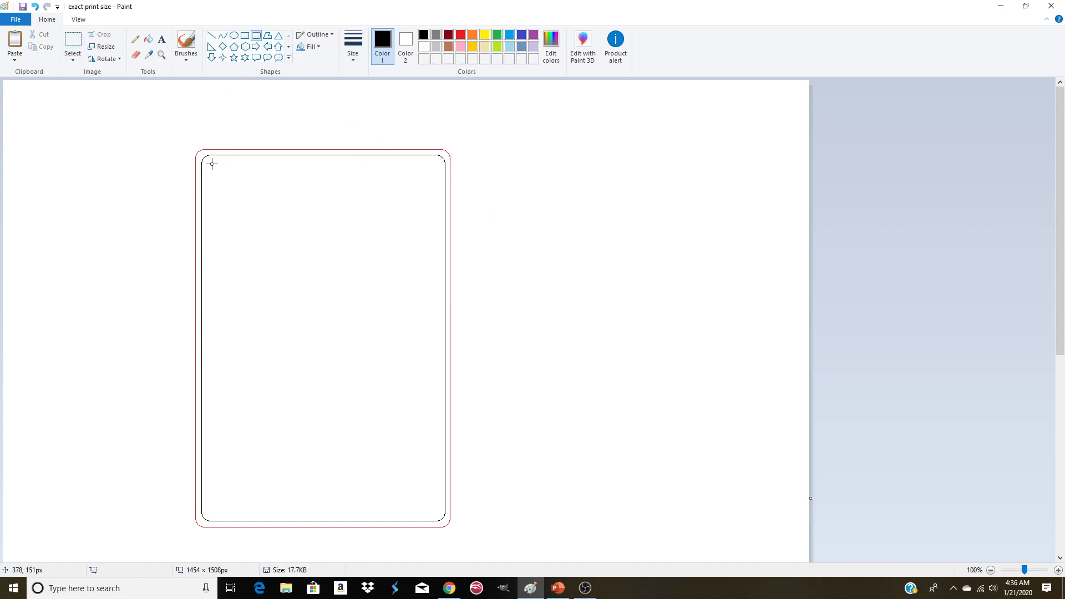
left_click_drag(206, 161, 442, 197)
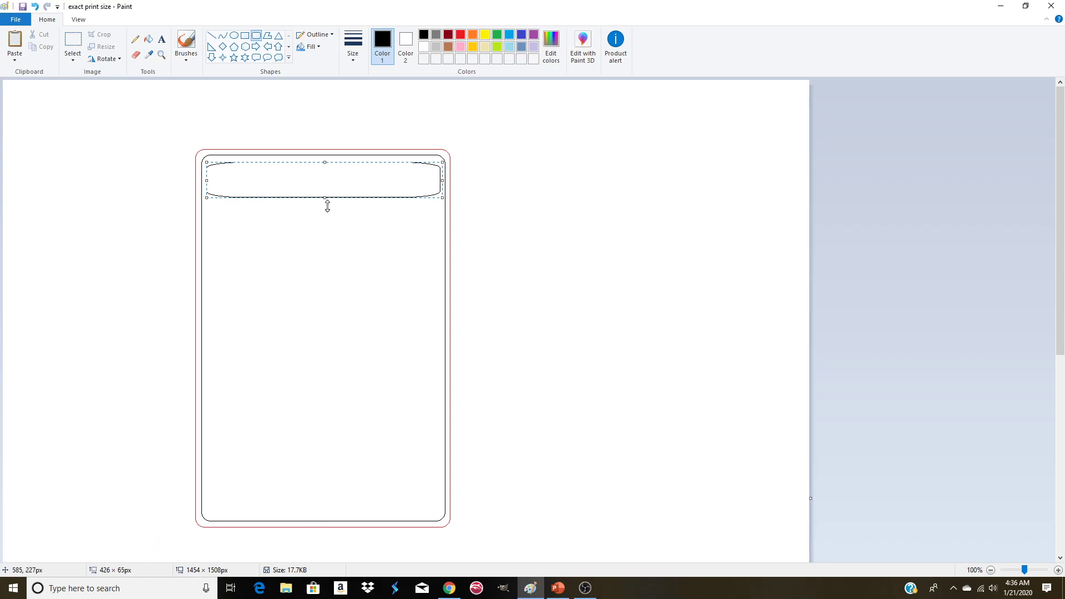
left_click(560, 231)
- Write "426 x 65" above the 460 x 683 note in bold, non-italic Times New Roman at size 28
scroll(607, 377, "down", 1)
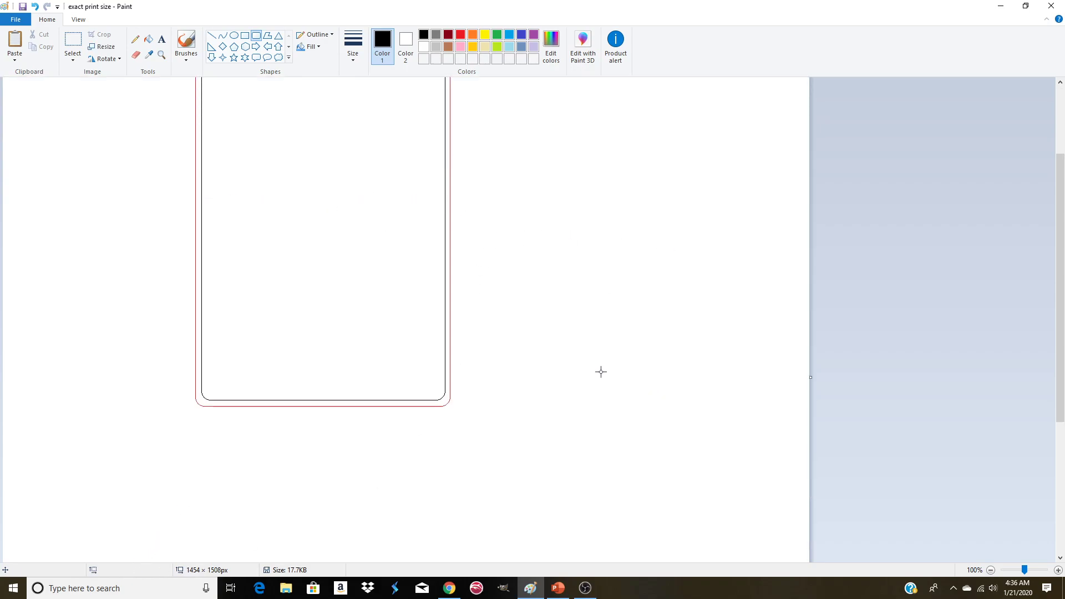
left_click(161, 39)
scroll(706, 403, "down", 2)
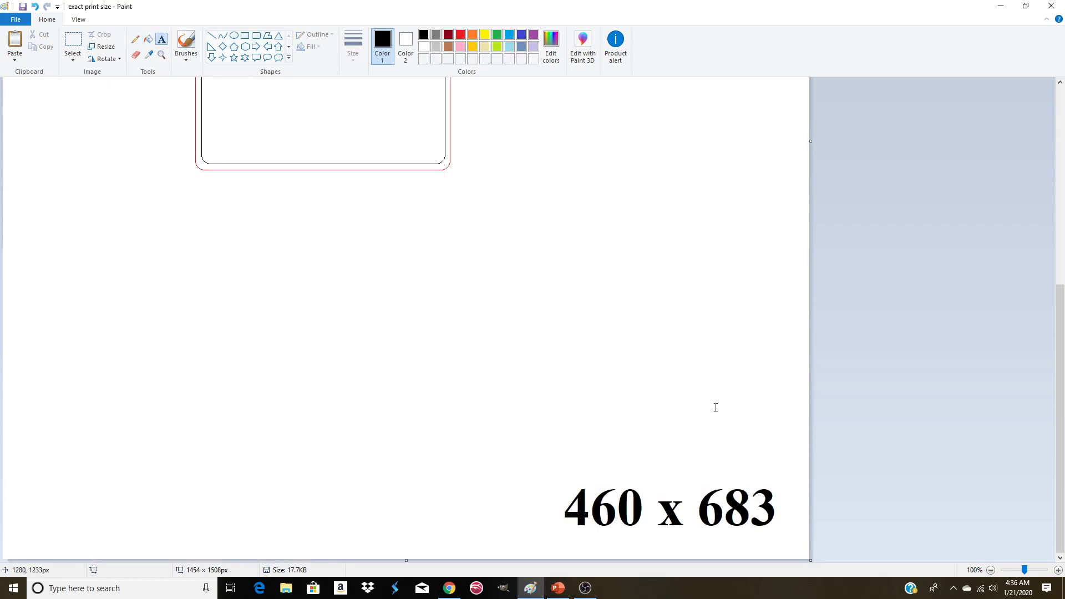
left_click(599, 439)
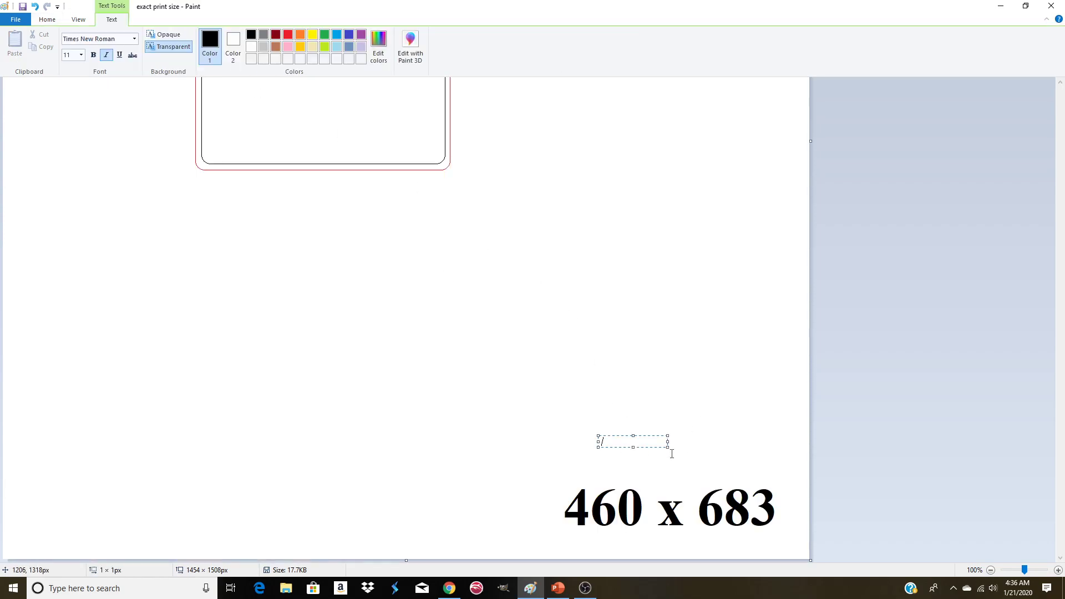
left_click(106, 54)
left_click(94, 55)
left_click(81, 55)
left_click(72, 180)
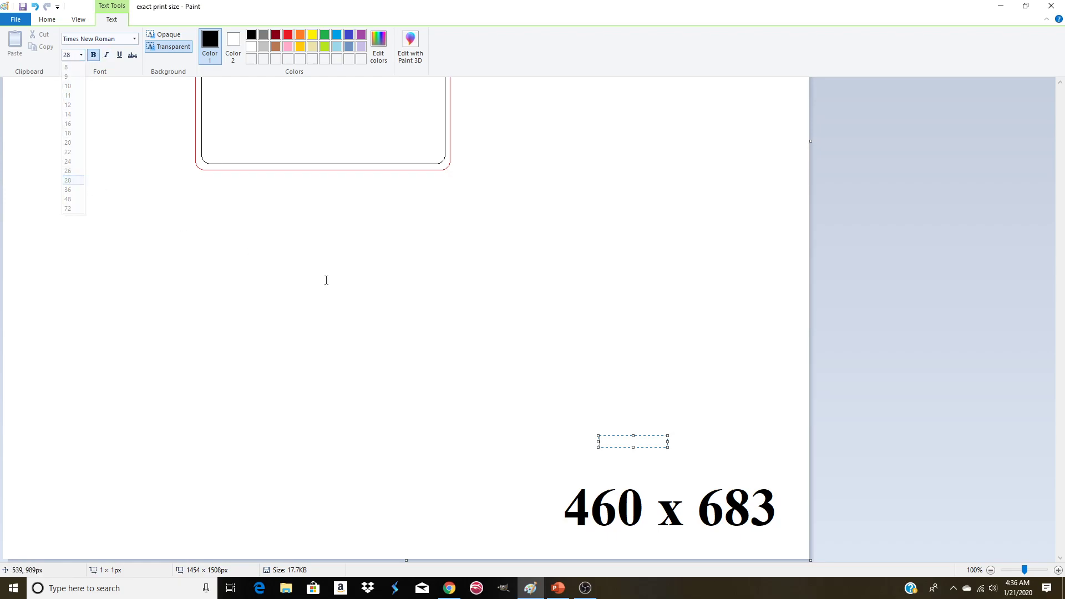
type("426")
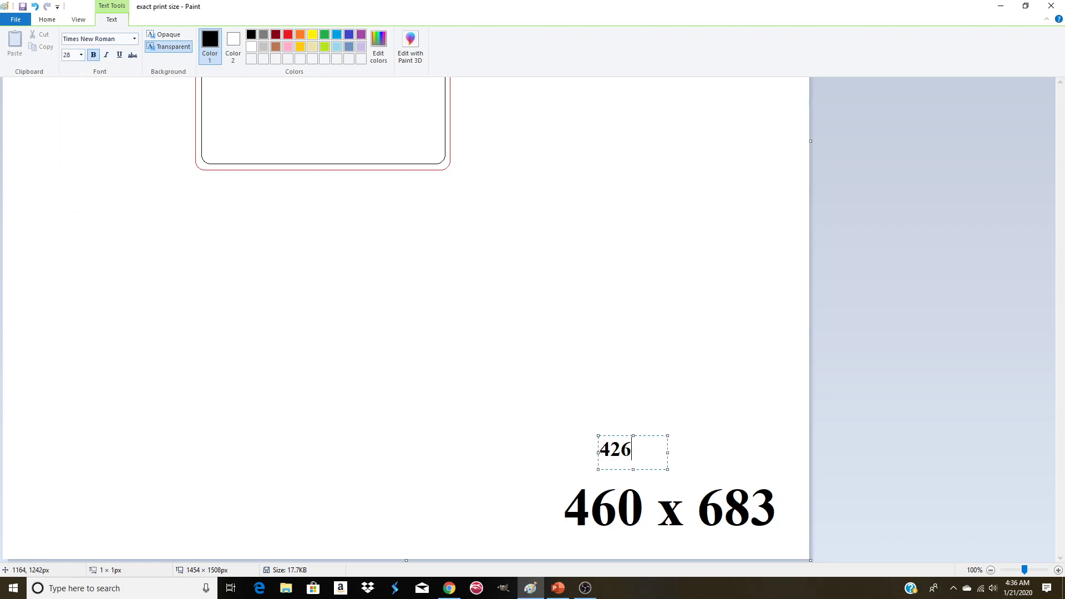
type(" x 65")
- Widen the "426 x 65" text box and set the font size to 48, then undo the overlapping label
left_click_drag(669, 463, 697, 464)
key("ctrl+a")
left_click(81, 55)
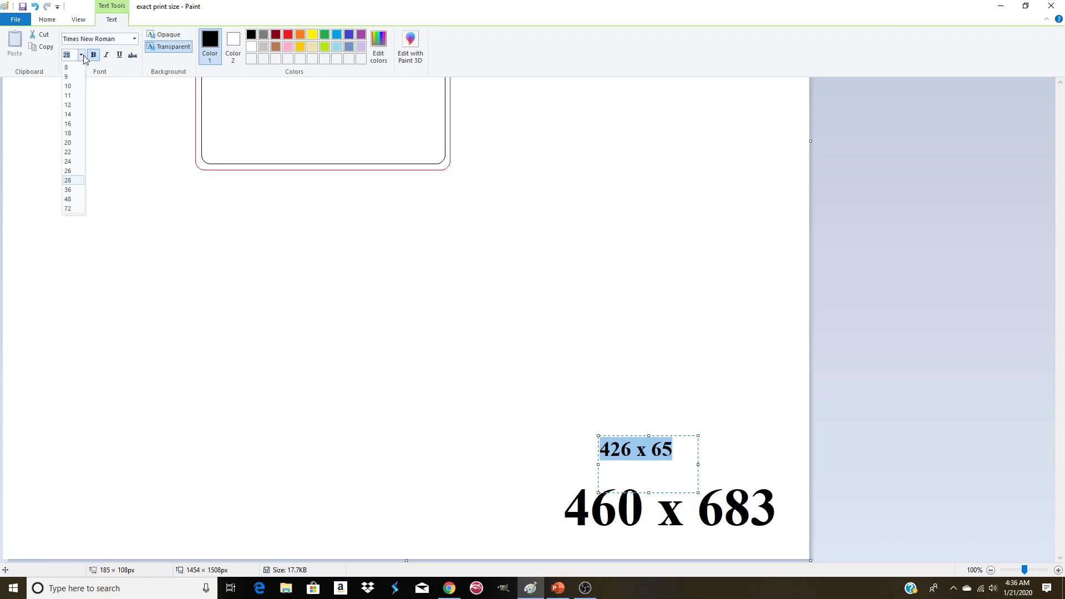
left_click(69, 199)
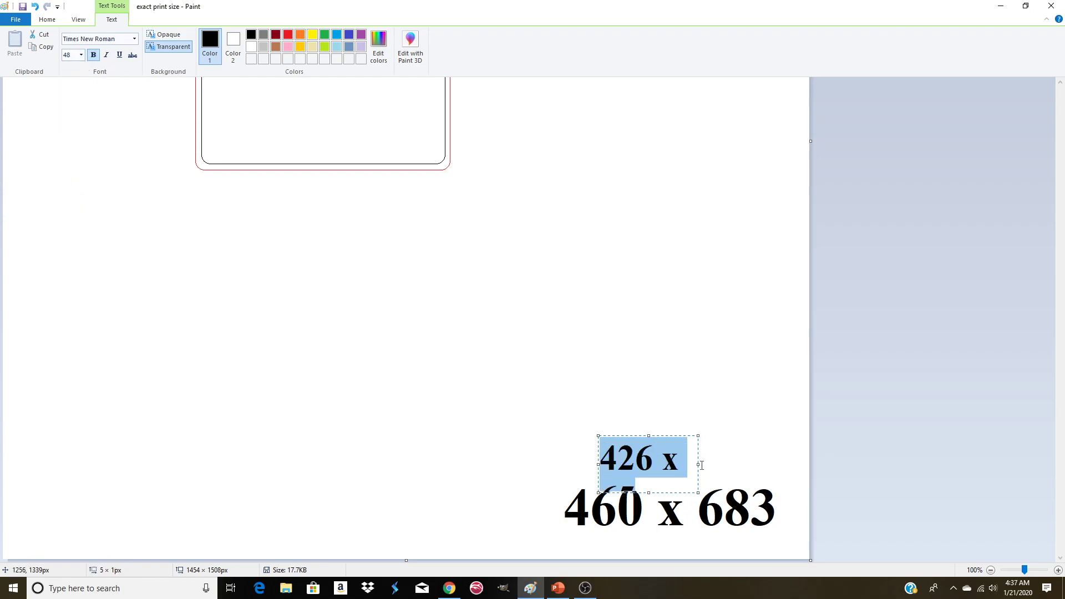
left_click(706, 442)
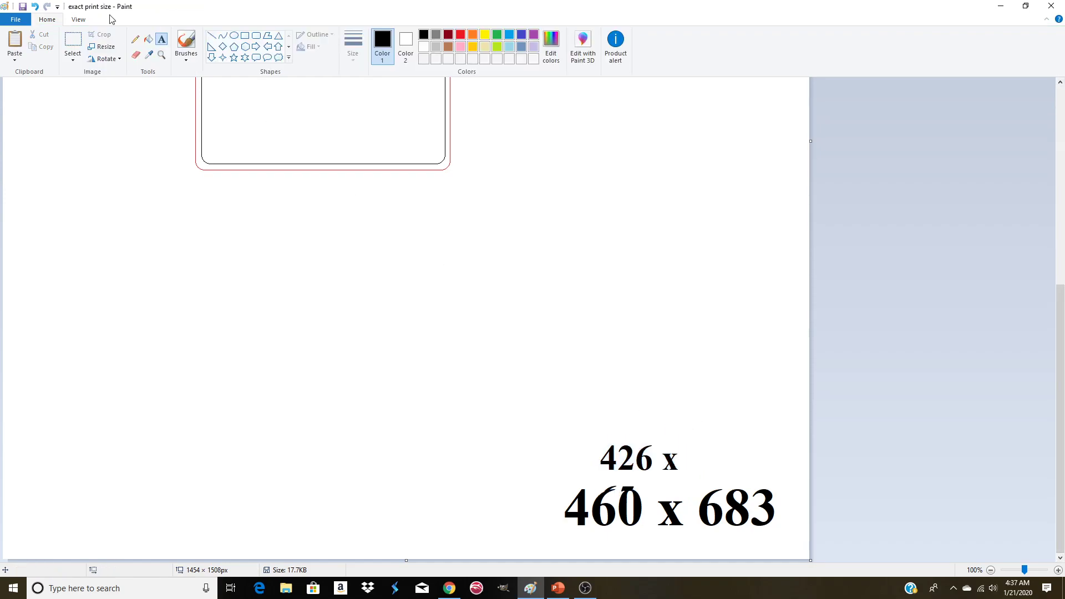
left_click(34, 7)
- Write "426 x 65" in bold size 48 and place it directly above the 460 x 683 note
left_click(554, 392)
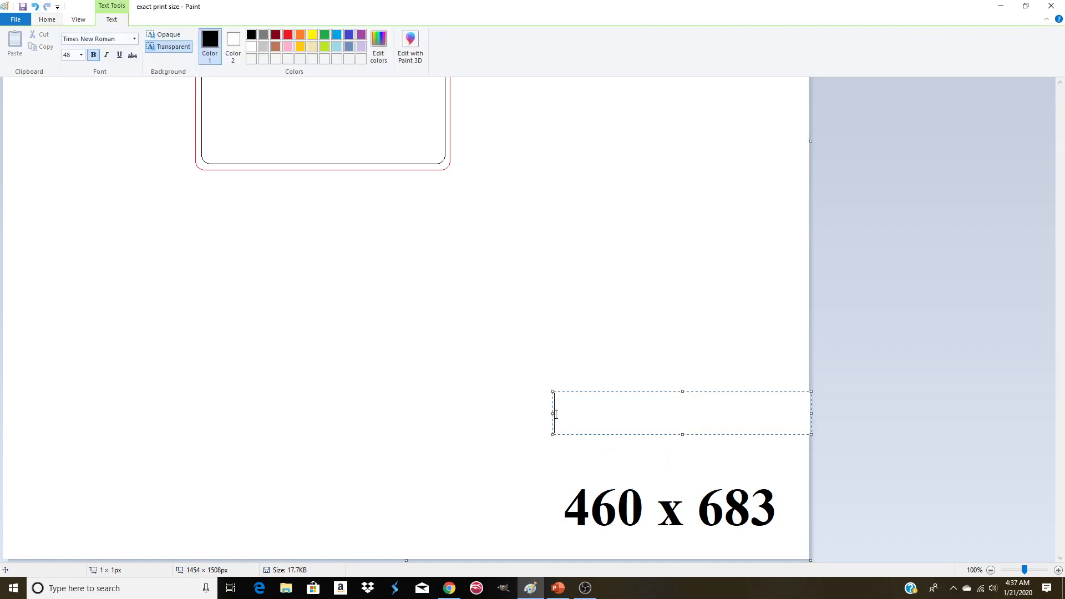
type("6 ")
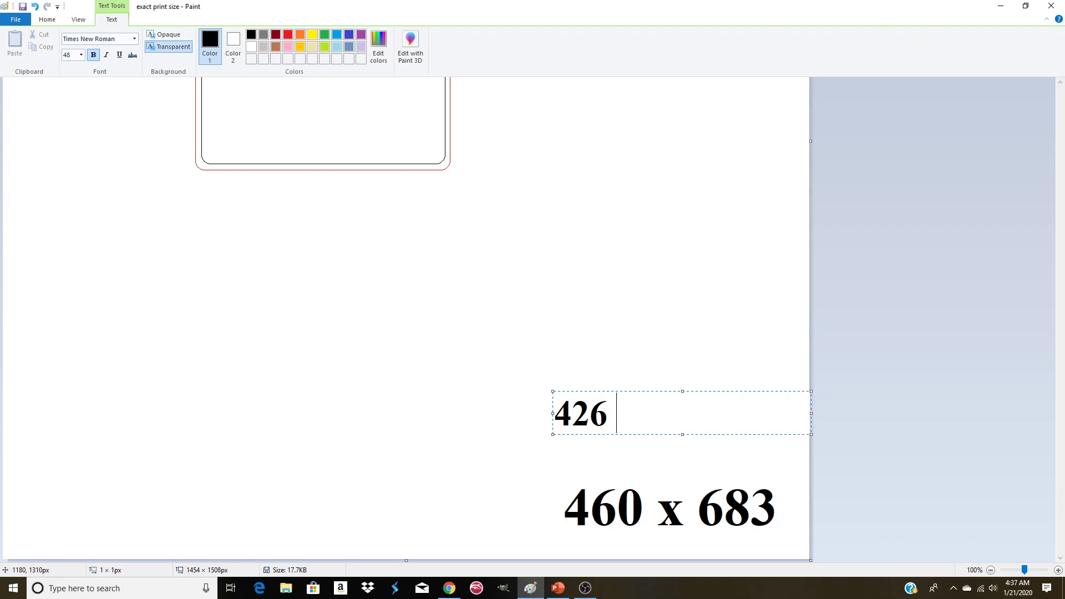
type("x 65")
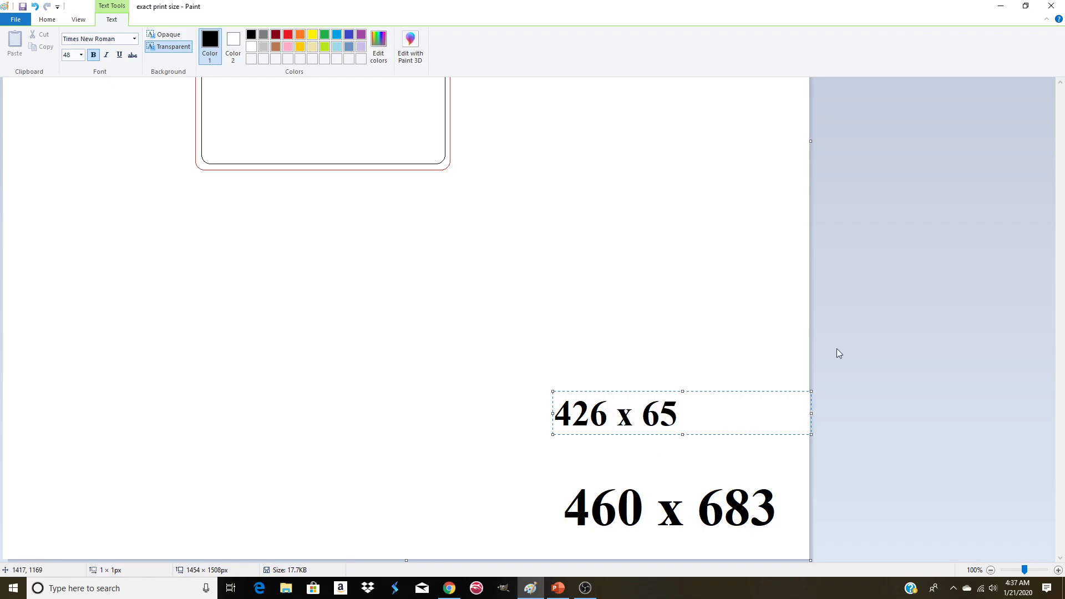
left_click_drag(725, 390, 752, 432)
left_click_drag(810, 454, 760, 436)
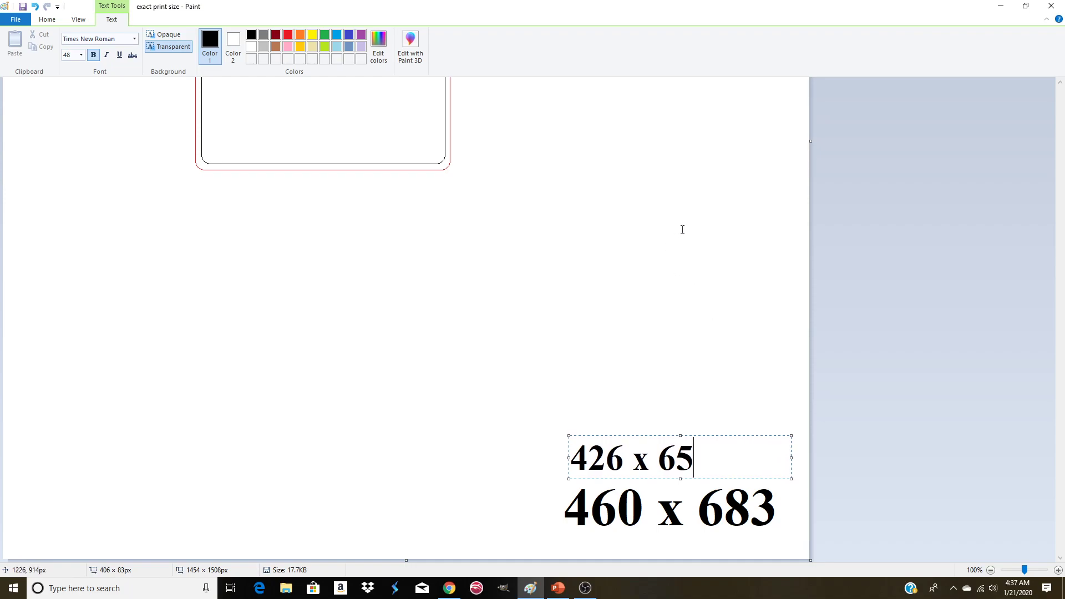
left_click(636, 211)
- Toggle the transparent selection option off and back on
scroll(636, 247, "up", 6)
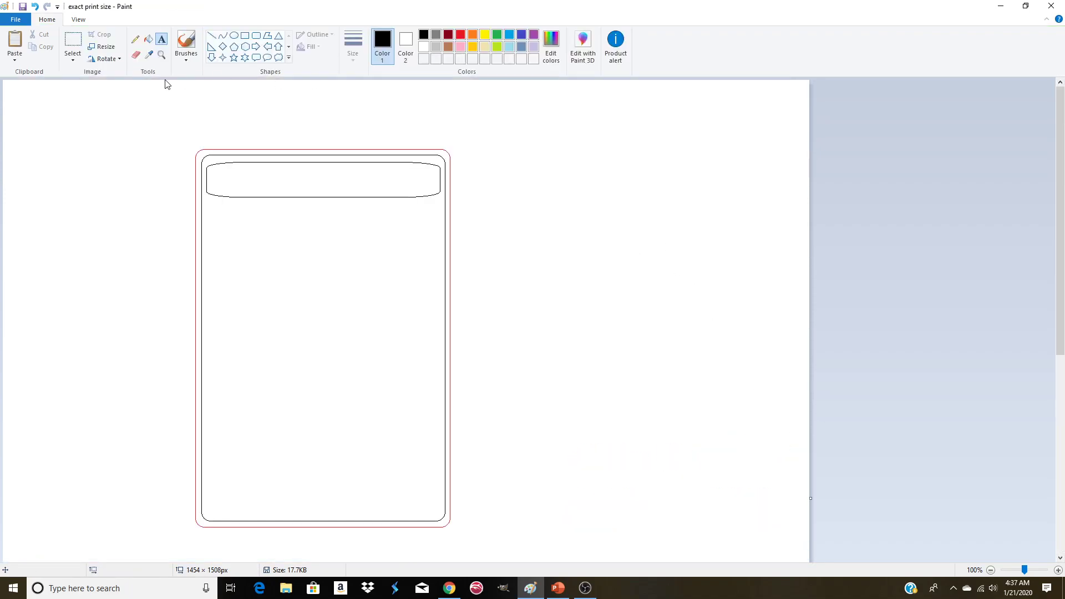
left_click(71, 58)
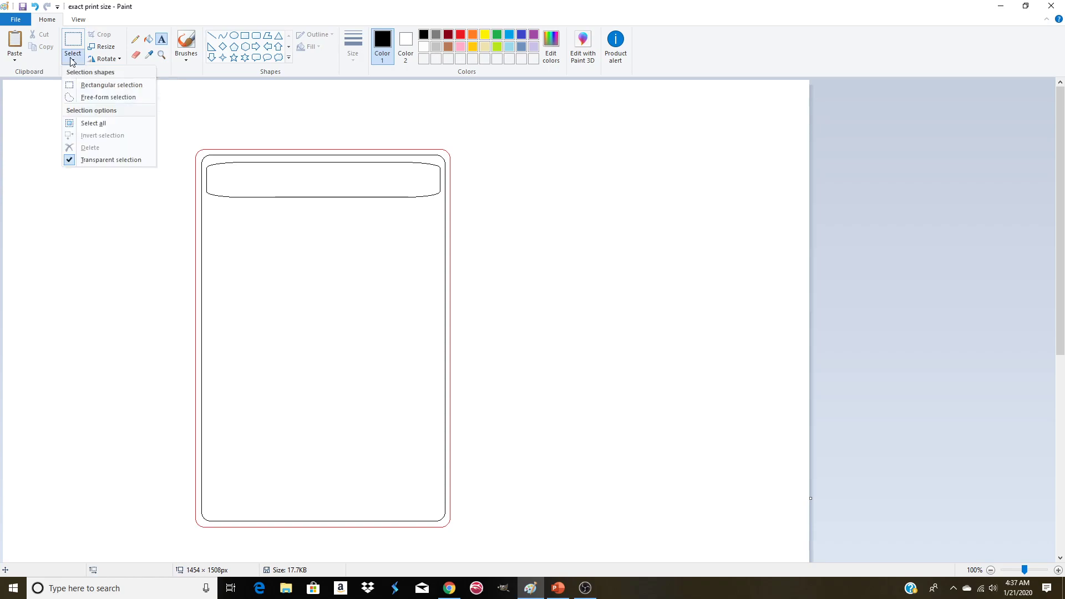
left_click(309, 129)
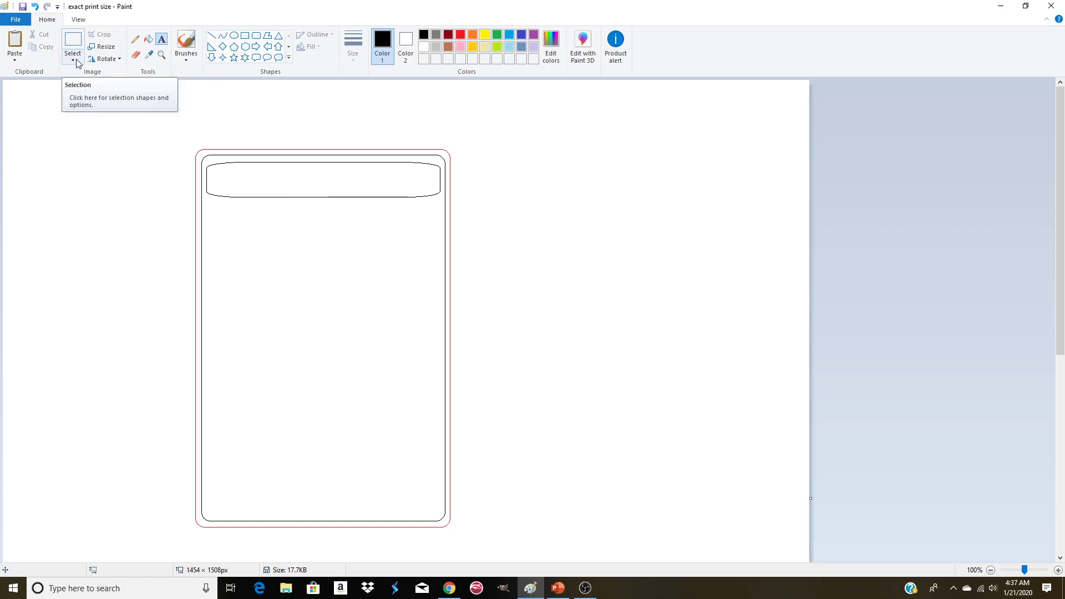
left_click(76, 61)
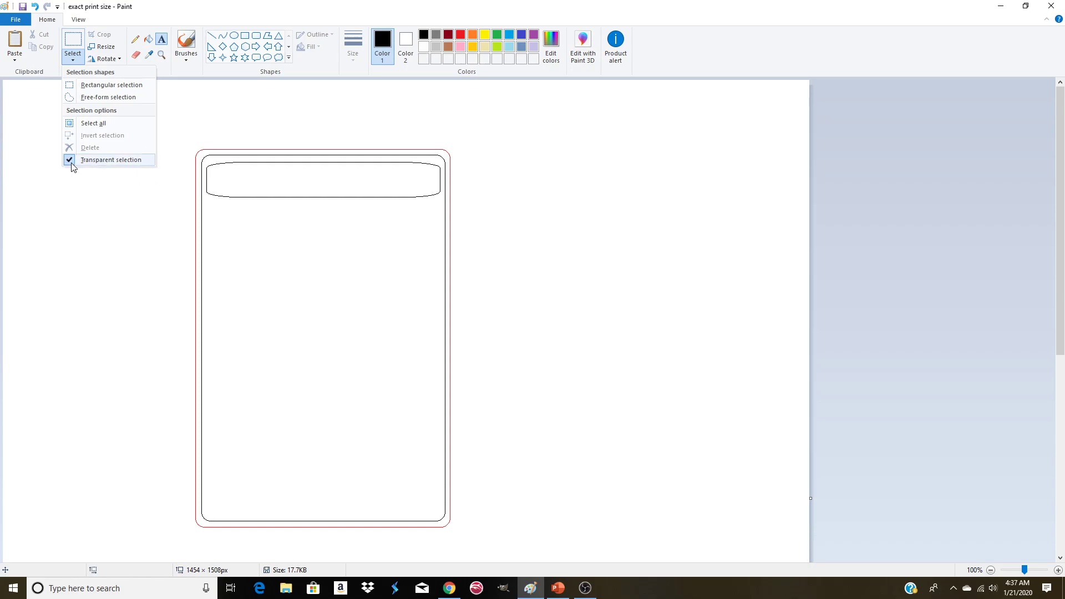
left_click(104, 161)
left_click(77, 61)
left_click(108, 162)
left_click(75, 62)
left_click(74, 162)
left_click(74, 58)
left_click(78, 162)
left_click(70, 57)
left_click(591, 134)
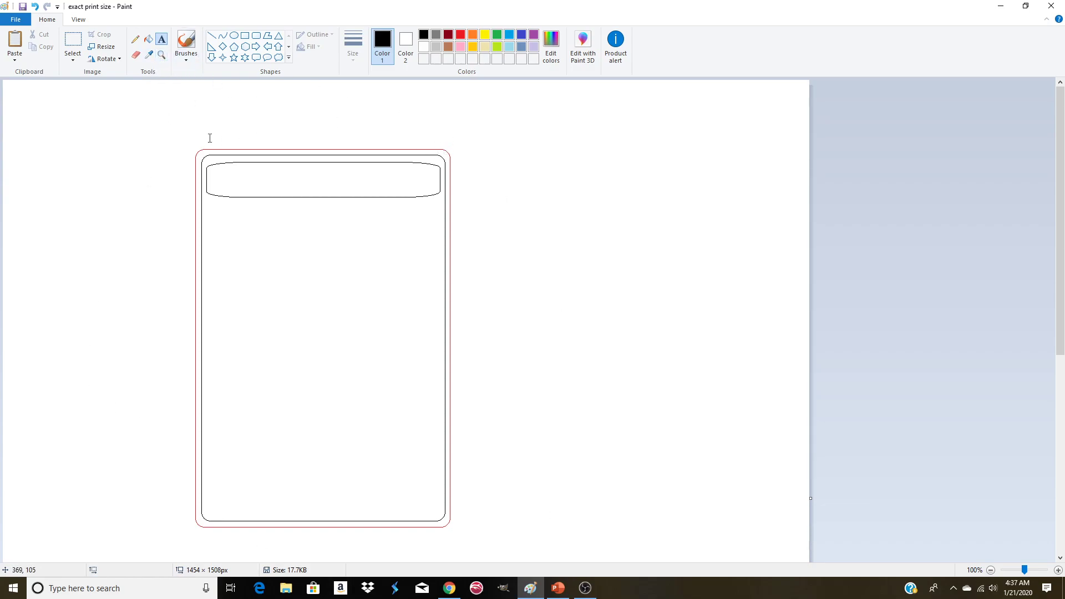
- Draw a black rounded rectangle about 414 × 51 px just inside the name box at the top of the card
scroll(774, 458, "down", 5)
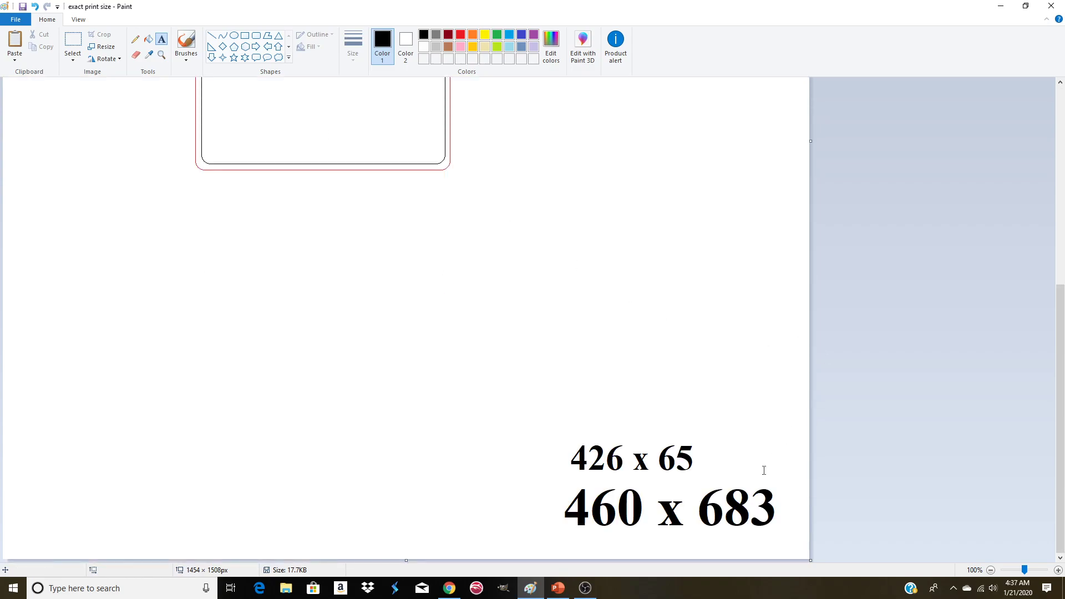
scroll(571, 331, "up", 5)
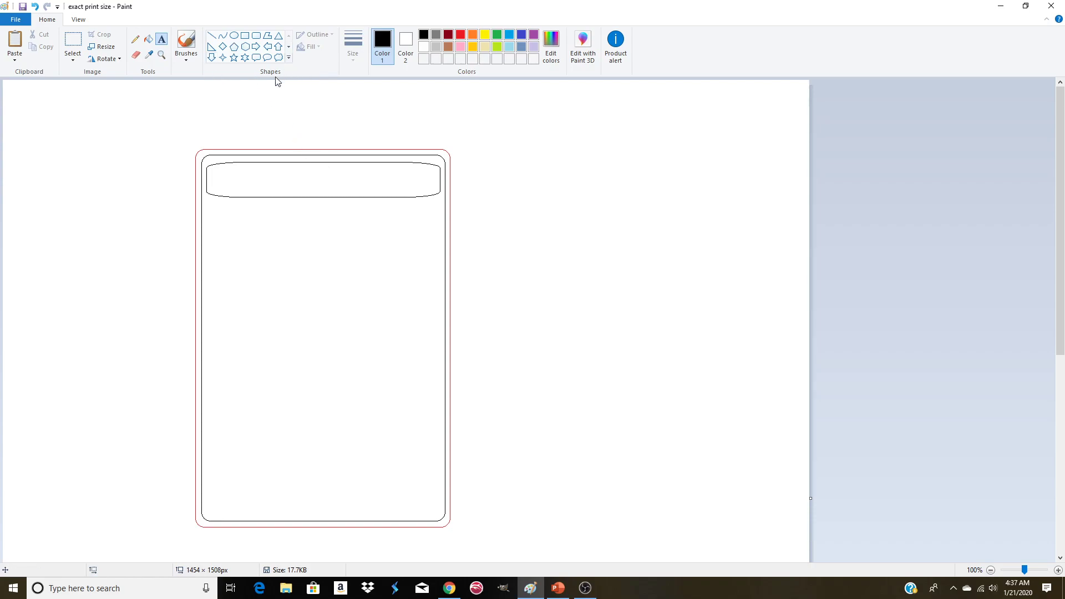
left_click(256, 37)
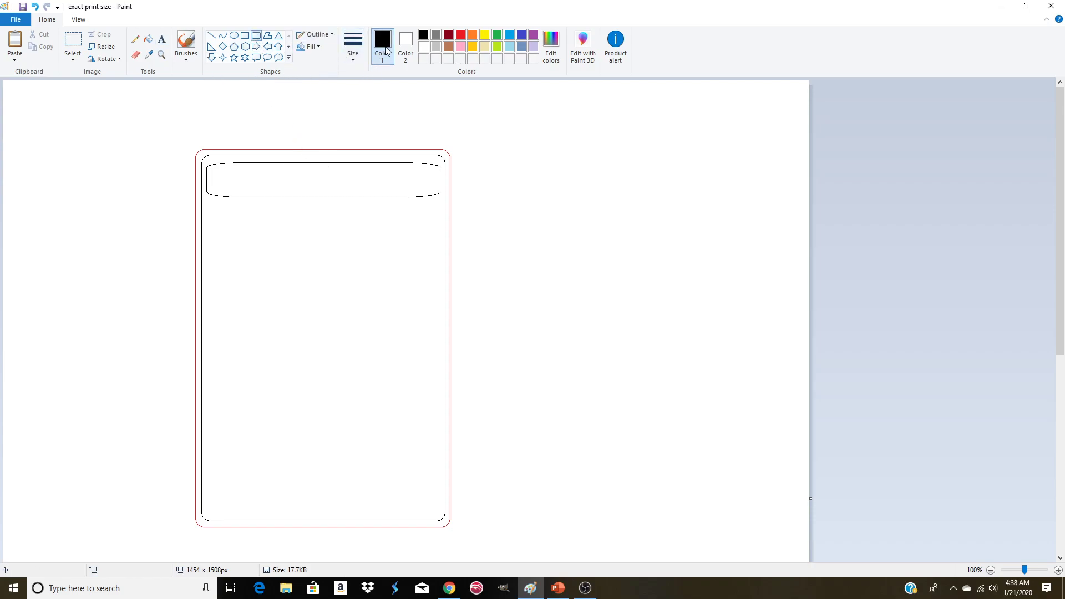
left_click_drag(210, 169, 438, 194)
left_click_drag(328, 169, 330, 166)
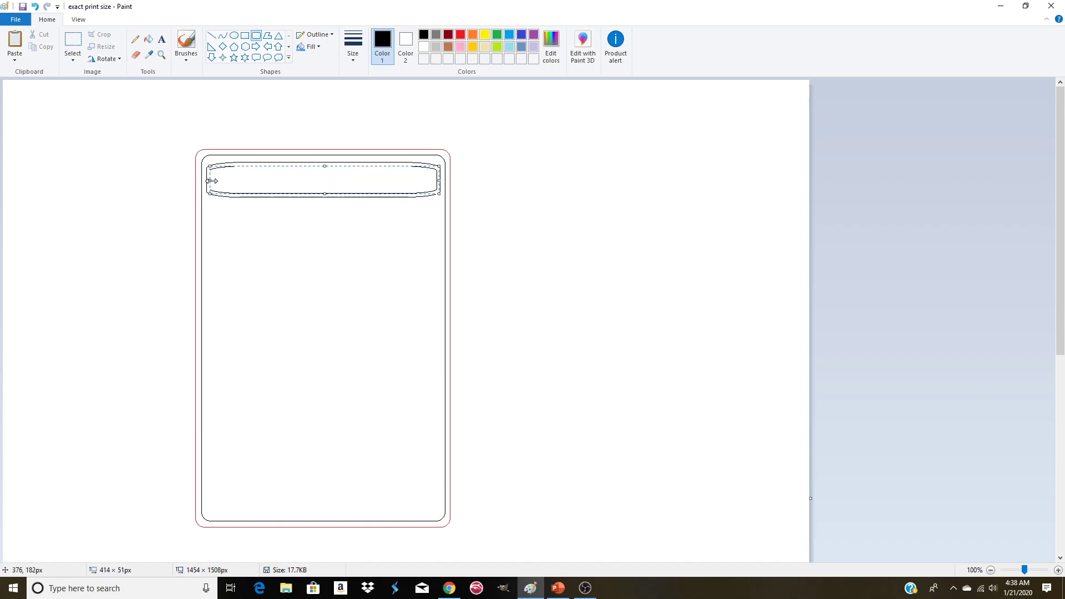
left_click(521, 231)
- Add the bold size 48 text "name" directly after the "426 x 65" note
scroll(519, 246, "down", 5)
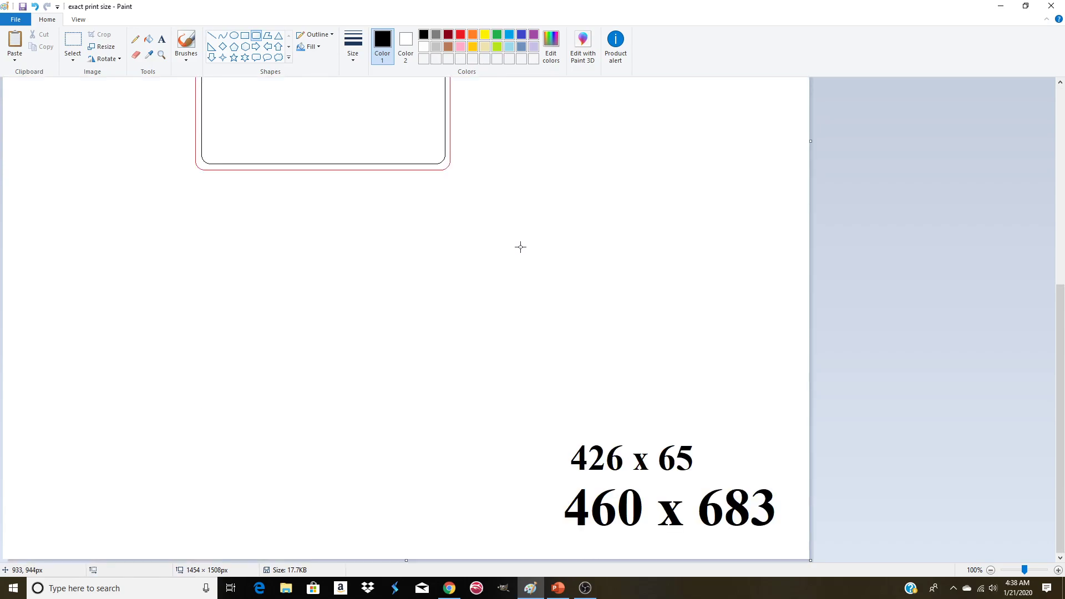
left_click(162, 39)
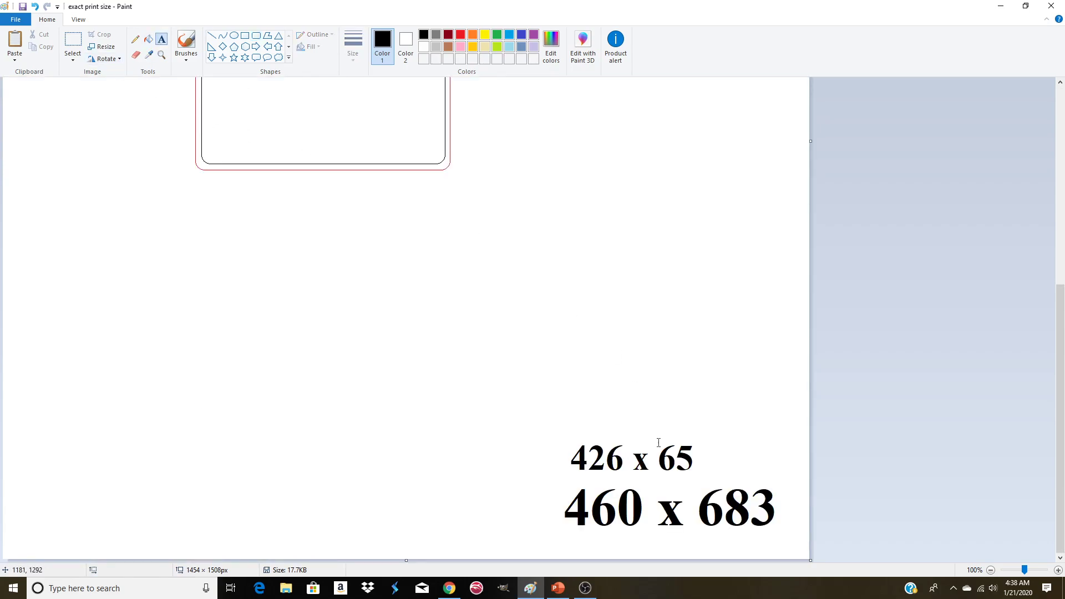
left_click_drag(697, 433, 818, 486)
type("name")
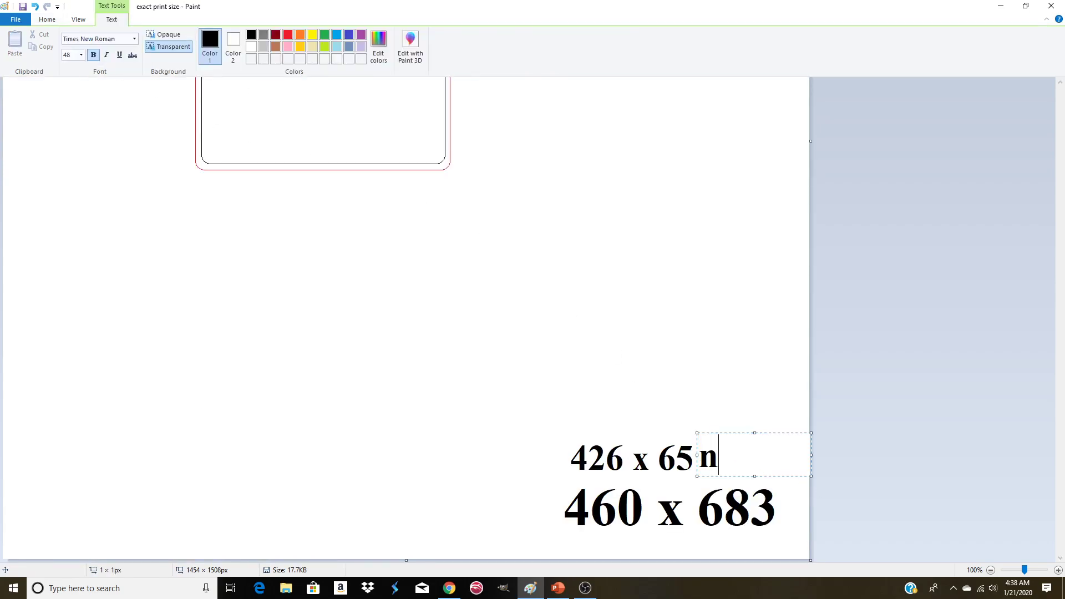
left_click(726, 358)
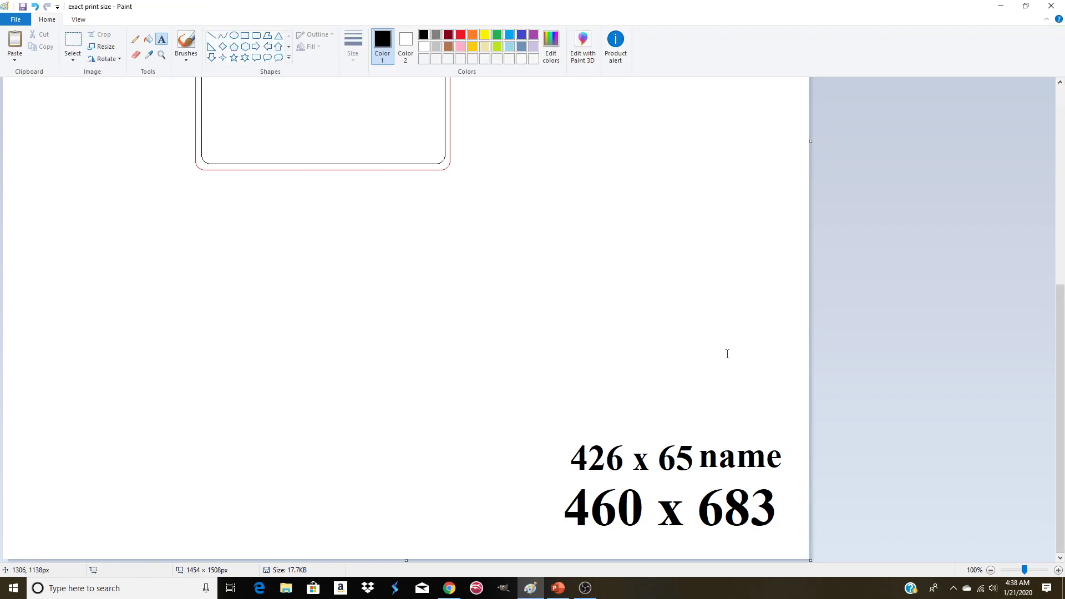
- Draw a double-outlined black rectangular picture box below the name box, with its inner rectangle about 415 × 263 px
scroll(728, 354, "up", 5)
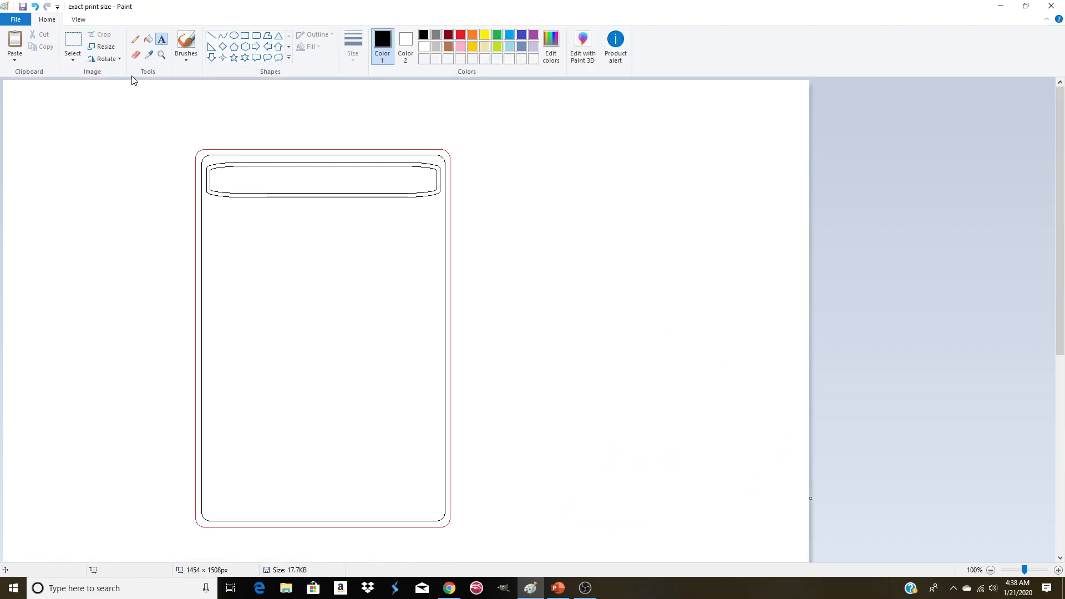
left_click(244, 37)
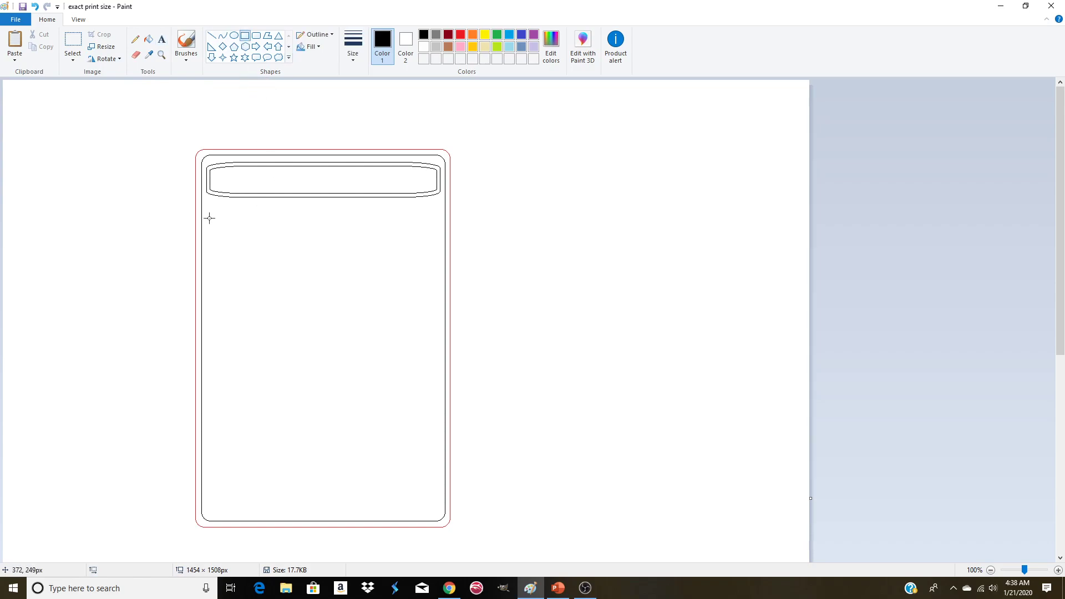
left_click_drag(205, 216, 441, 360)
left_click_drag(325, 216, 330, 209)
left_click_drag(326, 212, 324, 206)
left_click(604, 226)
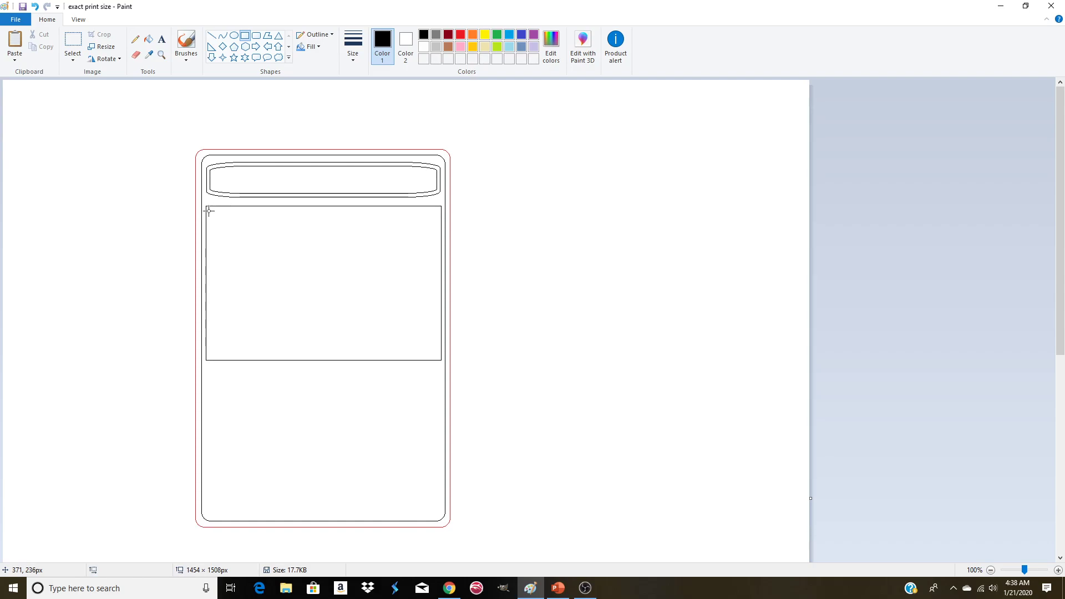
left_click_drag(209, 210, 439, 357)
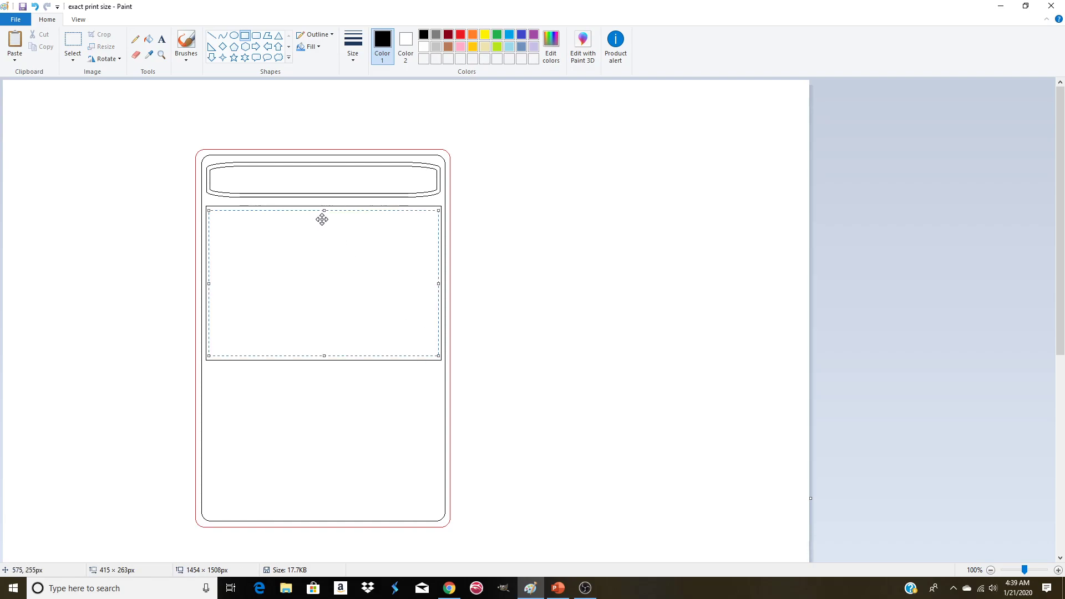
left_click(562, 231)
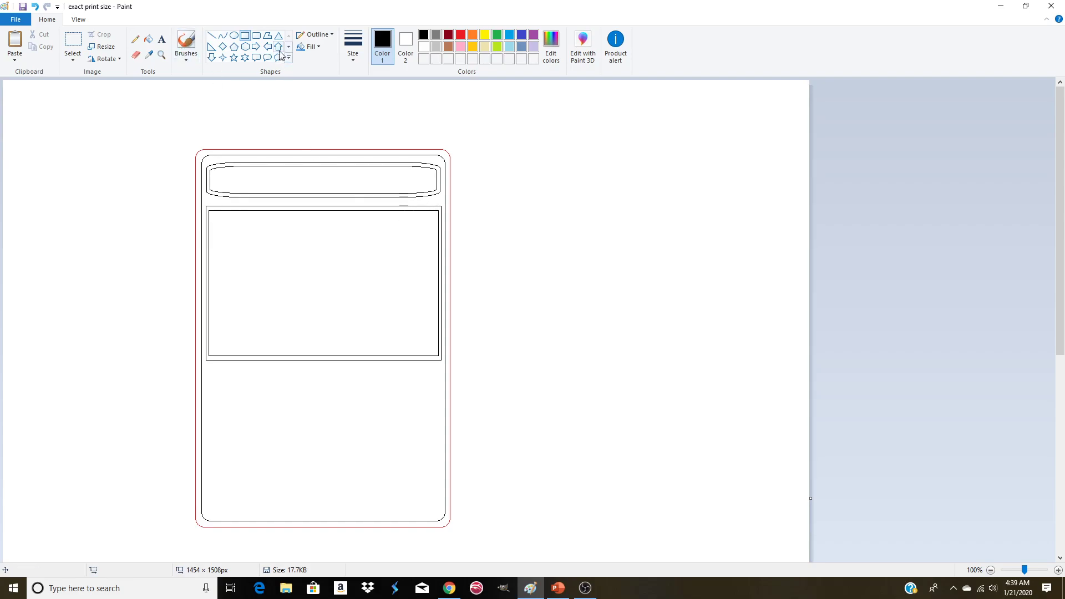
- Draw a black rounded rectangle about 424 × 235 px below the picture box, inside the card's black border
left_click(256, 36)
scroll(403, 193, "down", 5)
scroll(385, 194, "up", 3)
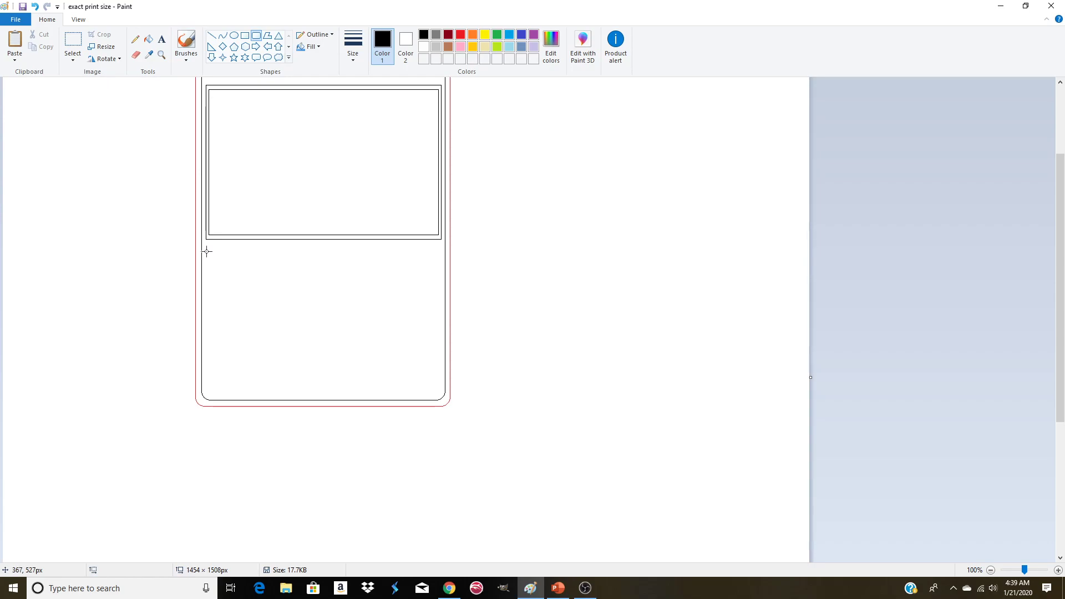
left_click_drag(206, 252, 441, 389)
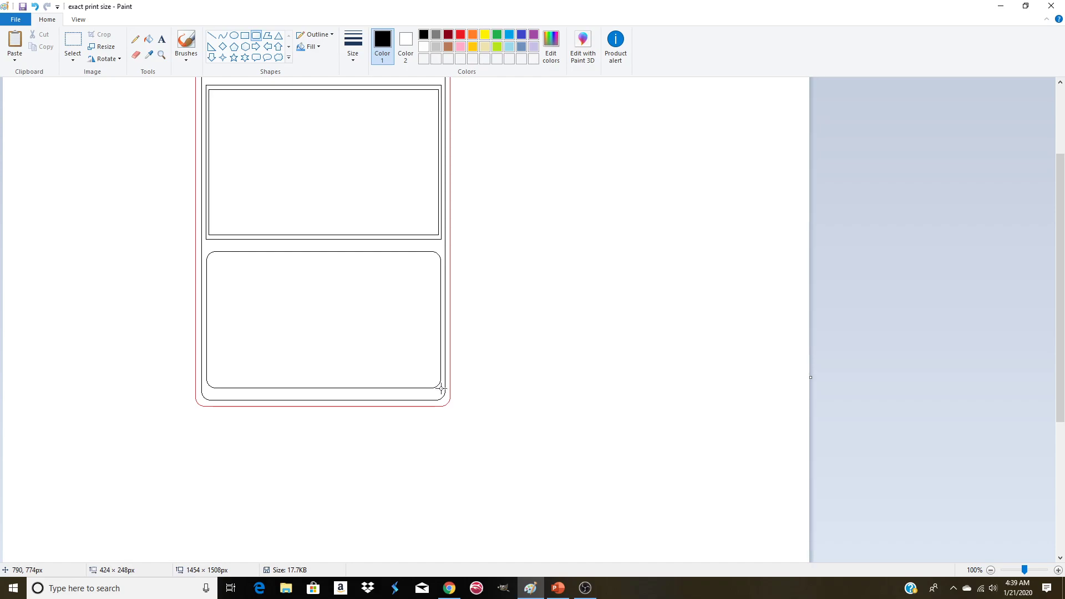
left_click_drag(441, 388, 441, 388)
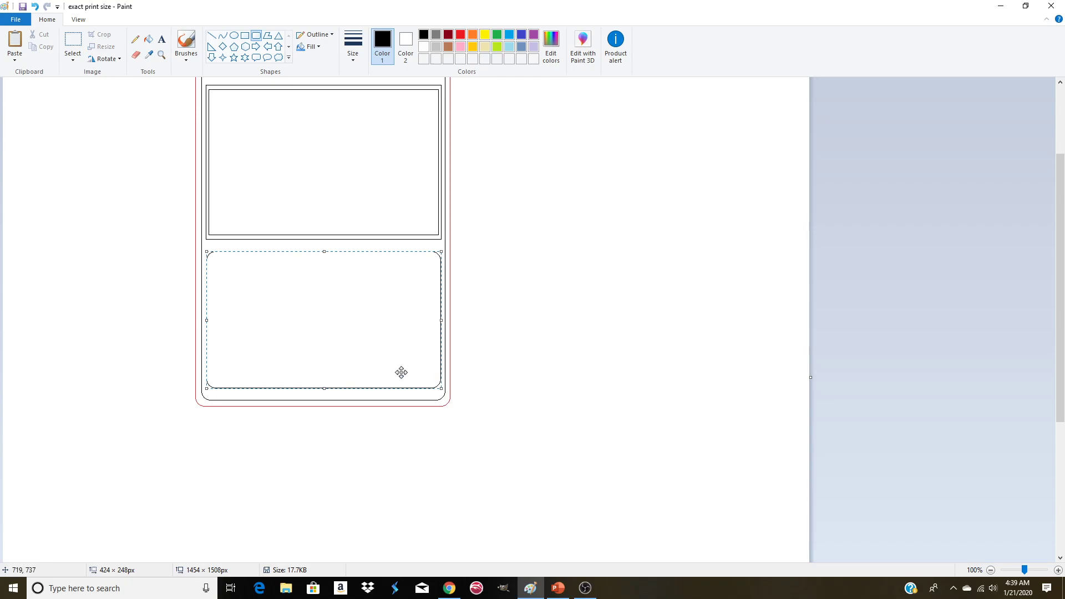
left_click_drag(326, 388, 326, 384)
left_click_drag(323, 252, 324, 256)
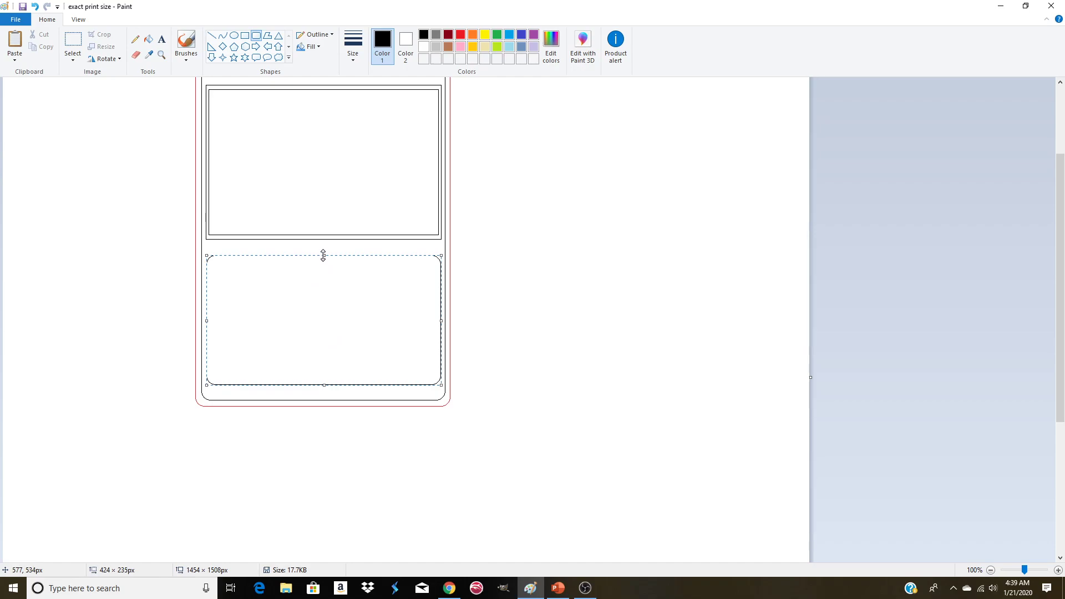
scroll(372, 194, "up", 2)
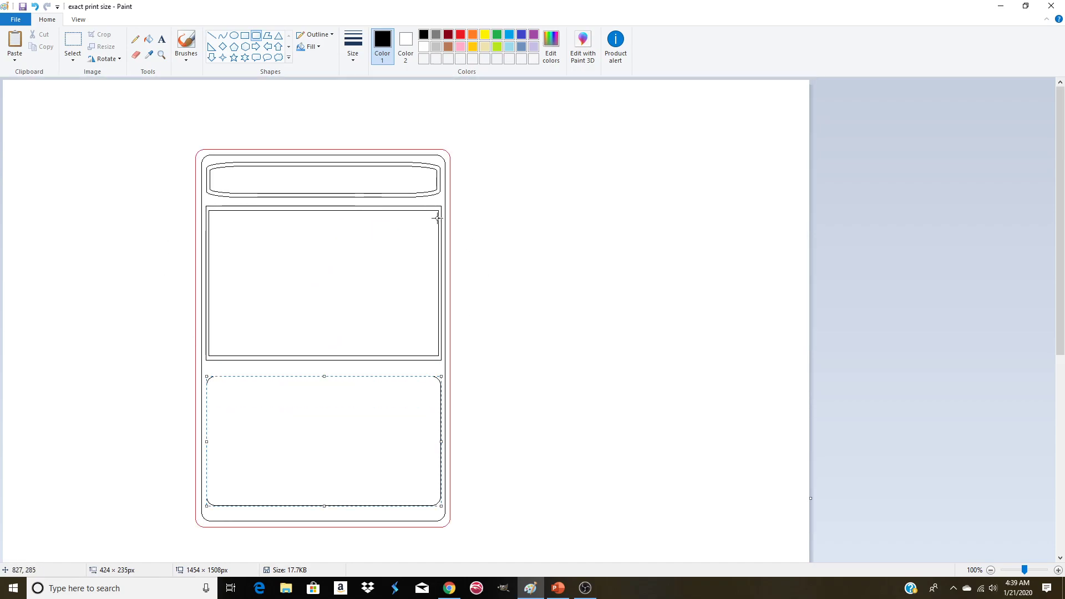
scroll(579, 299, "down", 2)
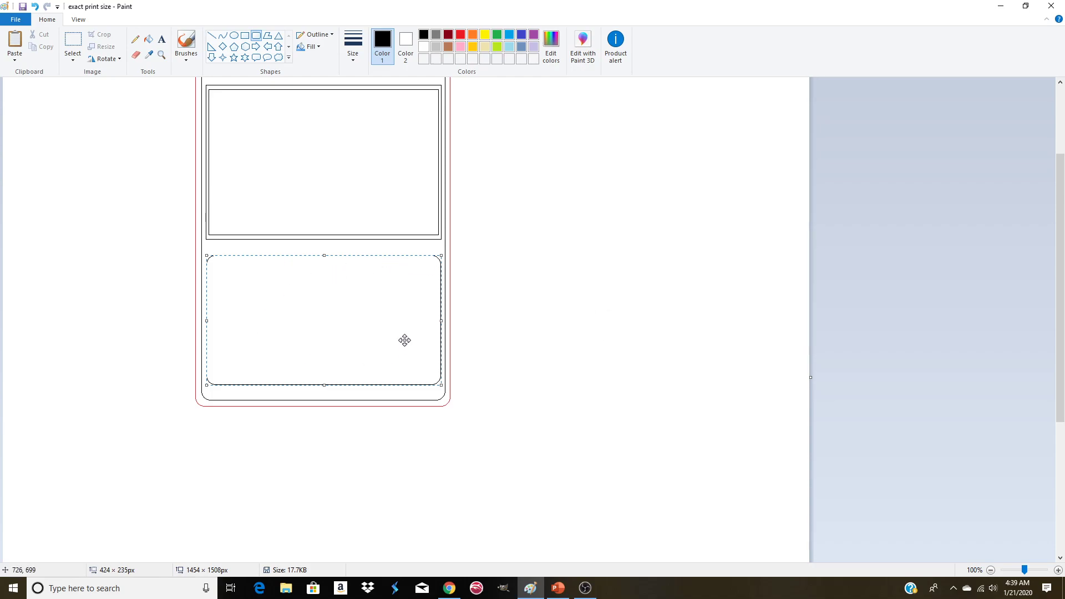
left_click(617, 279)
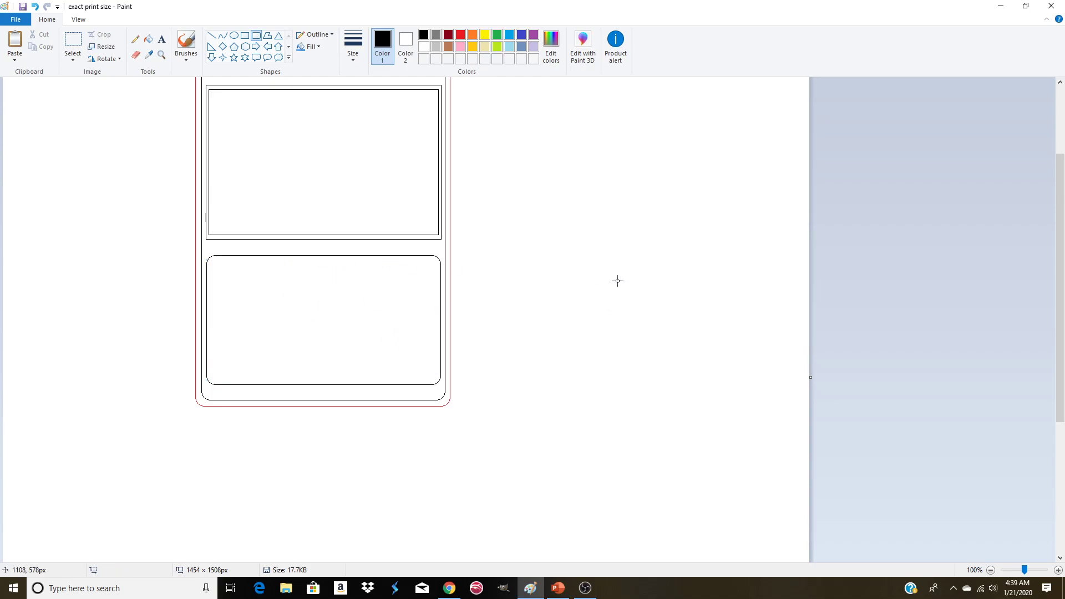
- Write "424 x 235 effect box" on one line in bold size 48 and place it directly above the 426 x 65 note
scroll(625, 410, "down", 5)
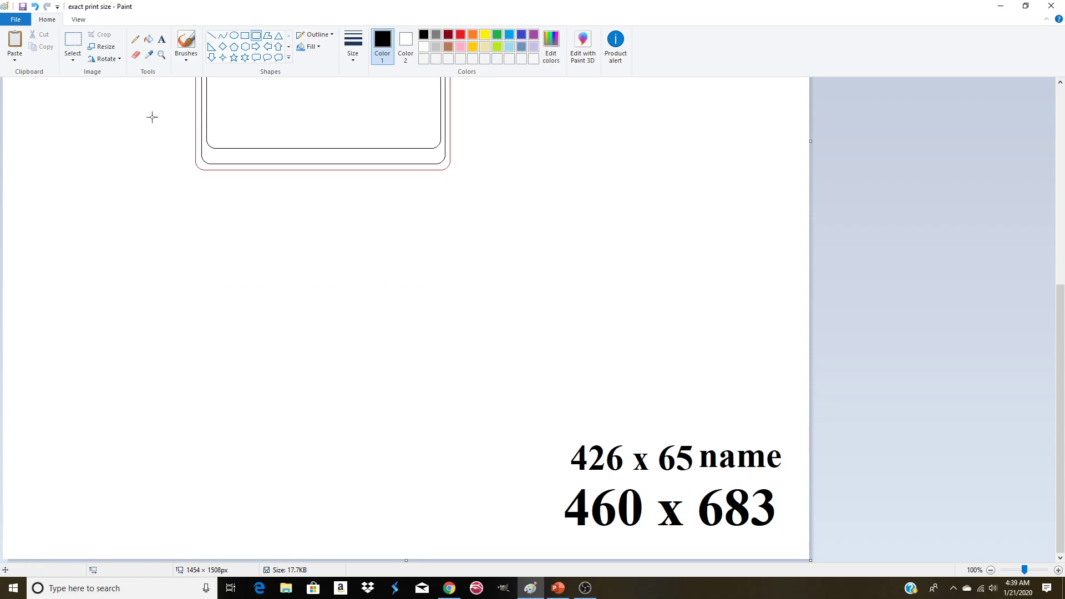
left_click(161, 54)
left_click(161, 39)
left_click(593, 417)
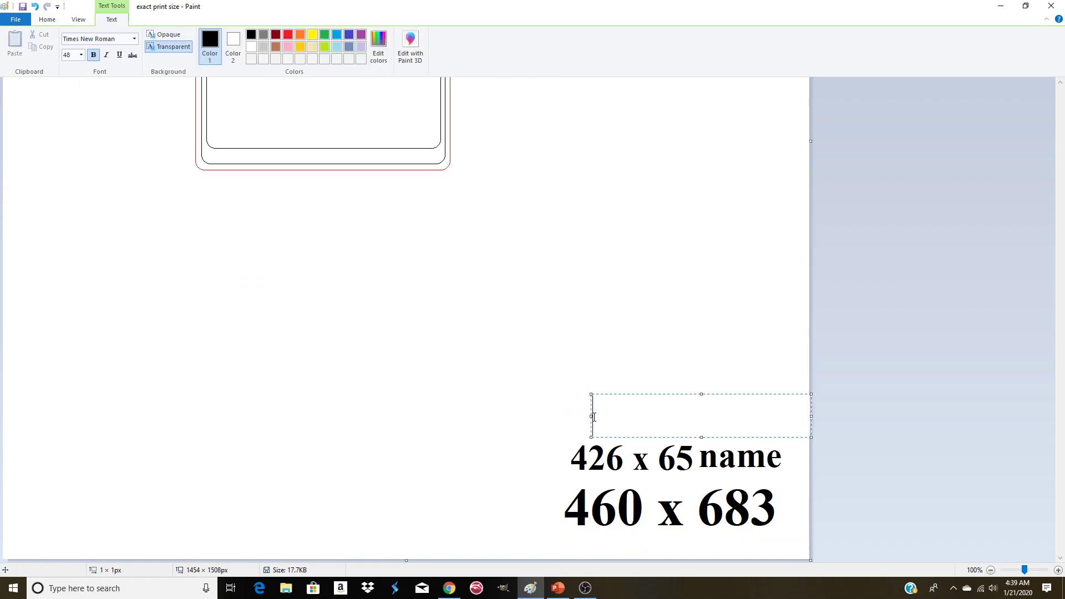
type("424 x 235")
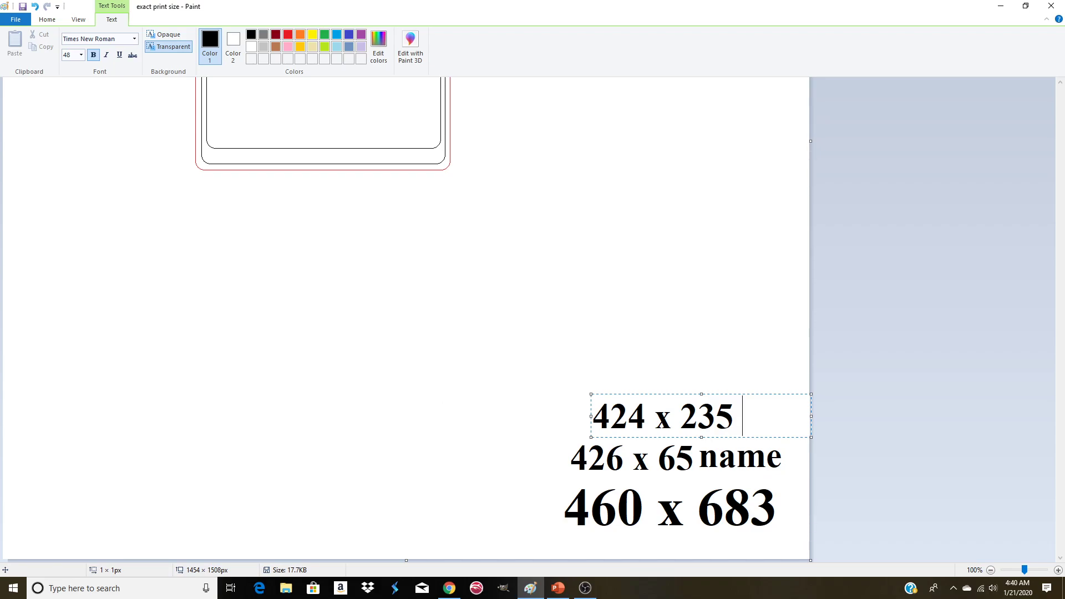
type("effect box")
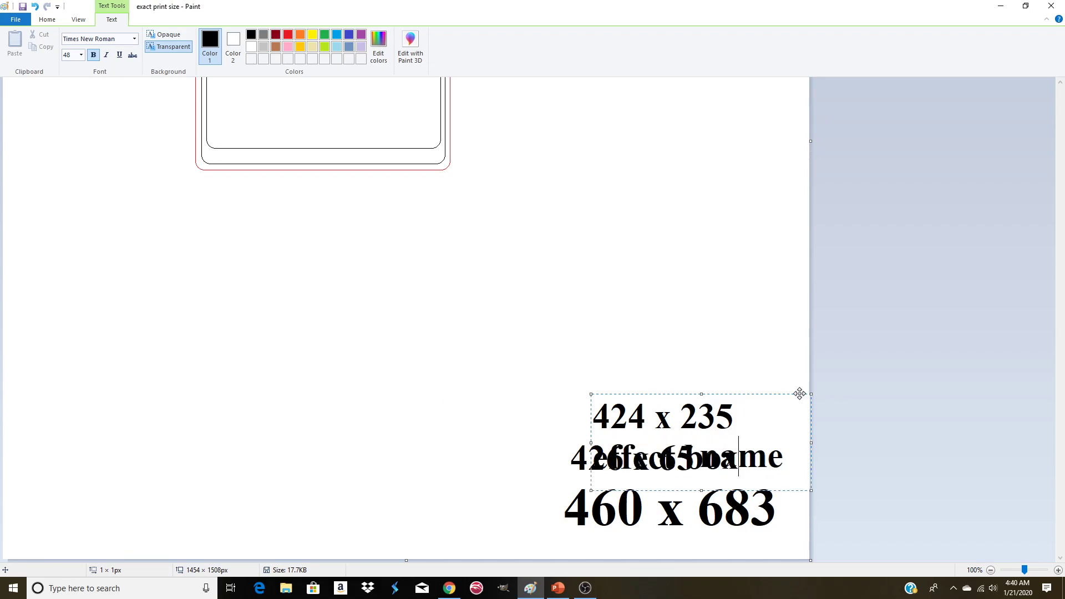
left_click_drag(743, 394, 645, 352)
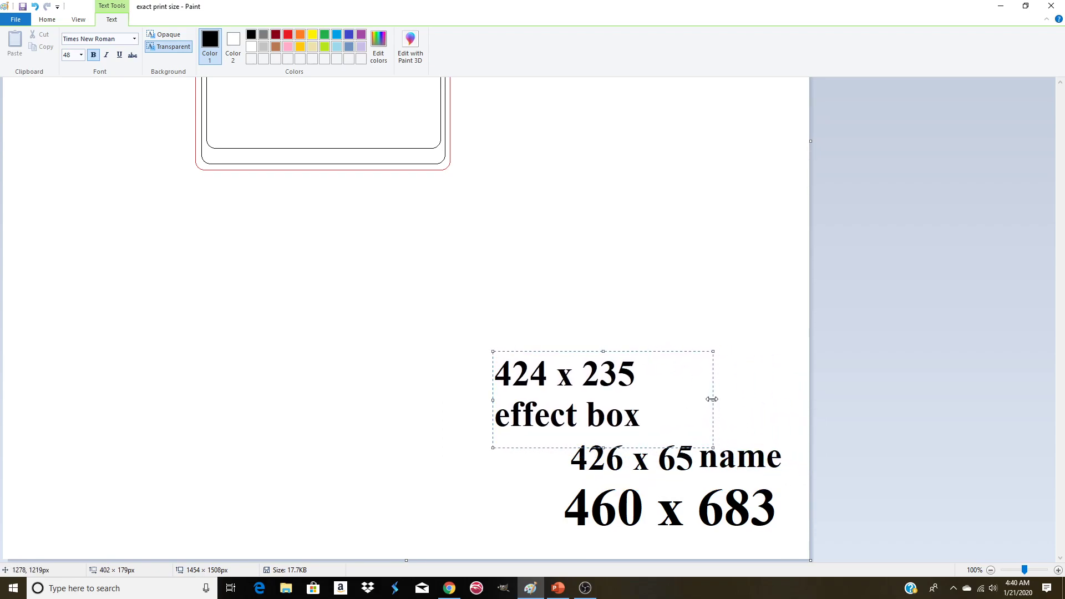
left_click_drag(712, 399, 797, 407)
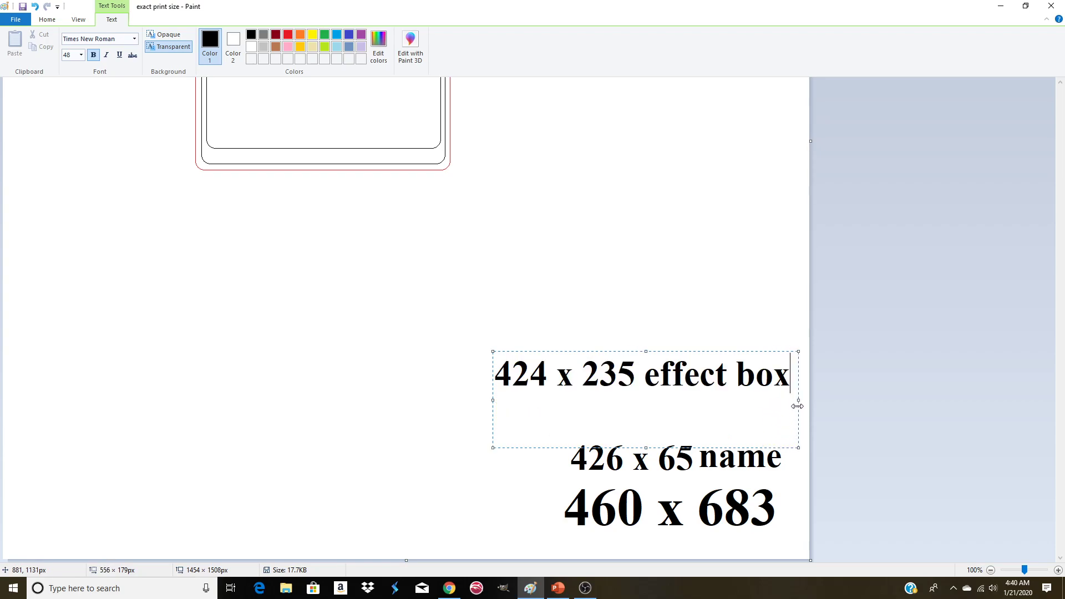
left_click_drag(766, 352, 773, 393)
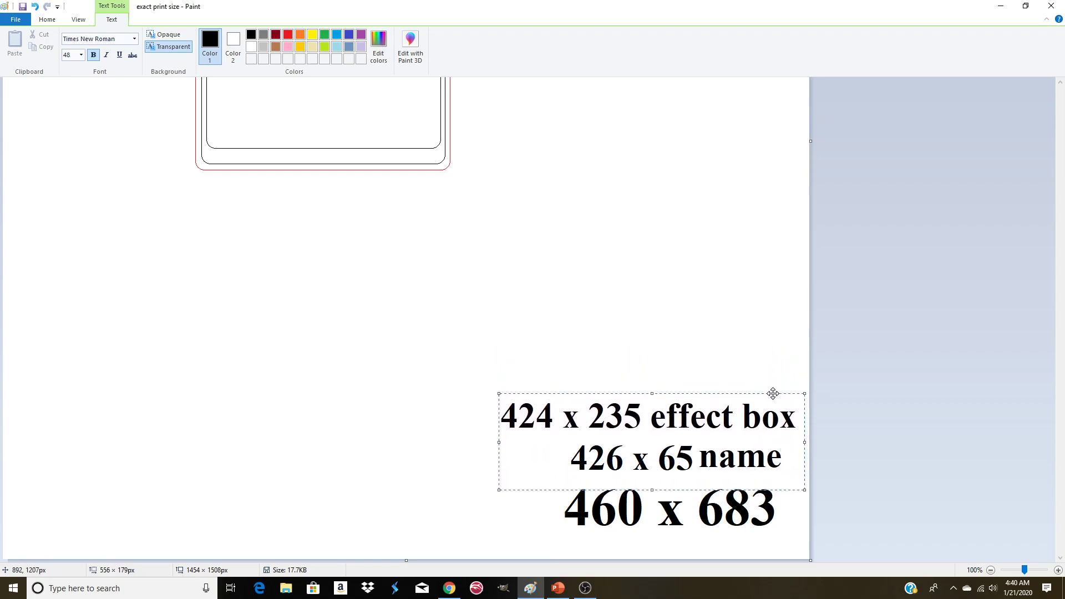
left_click(650, 197)
- Draw a black rounded rectangle about 409 × 217 px just inside the effect box
scroll(657, 199, "up", 5)
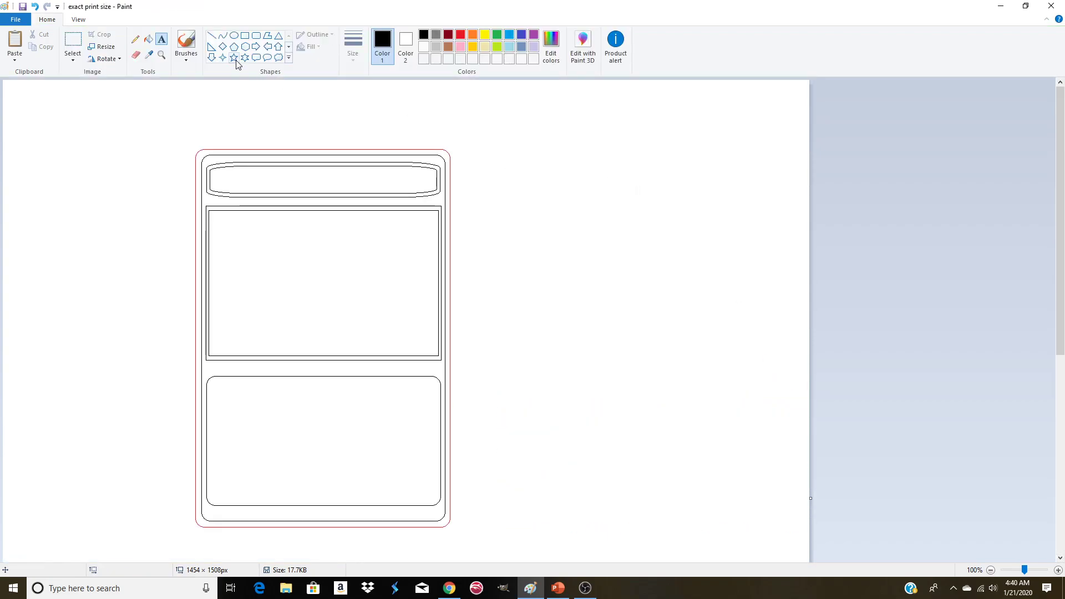
left_click(256, 37)
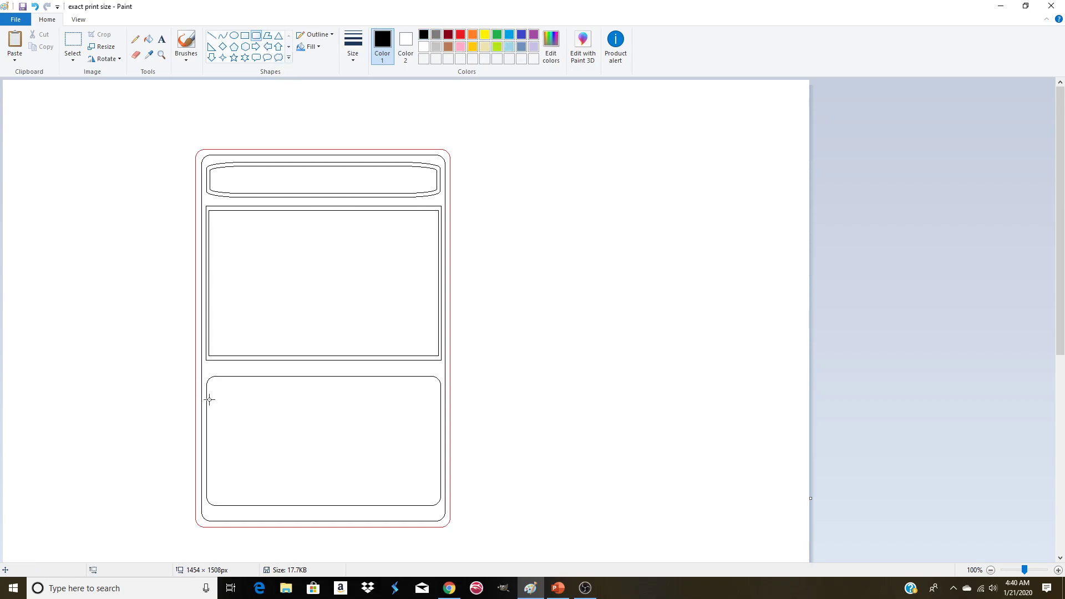
left_click_drag(211, 383, 437, 501)
left_click_drag(325, 381, 326, 382)
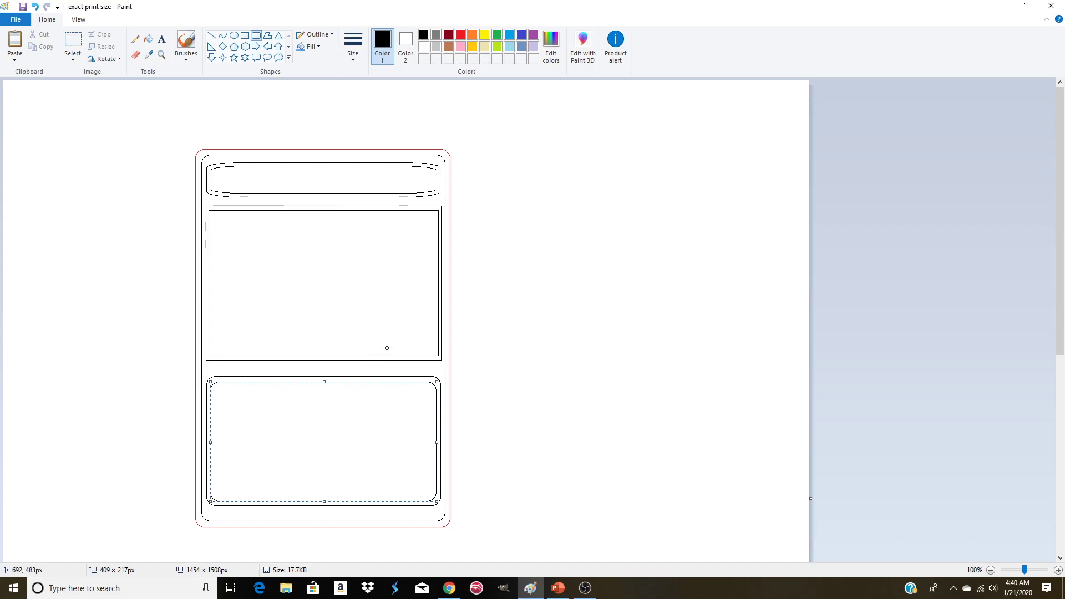
left_click(583, 244)
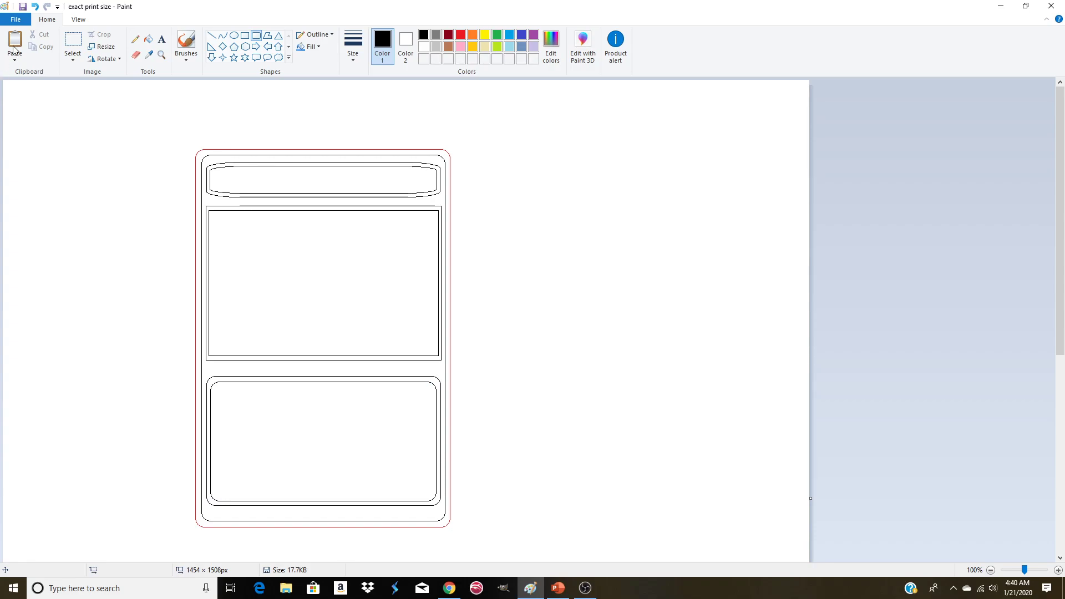
- Select the whole card drawing and move it to the upper-left corner of the canvas
left_click(72, 45)
left_click_drag(188, 145, 460, 534)
left_click_drag(340, 380, 212, 350)
left_click(477, 263)
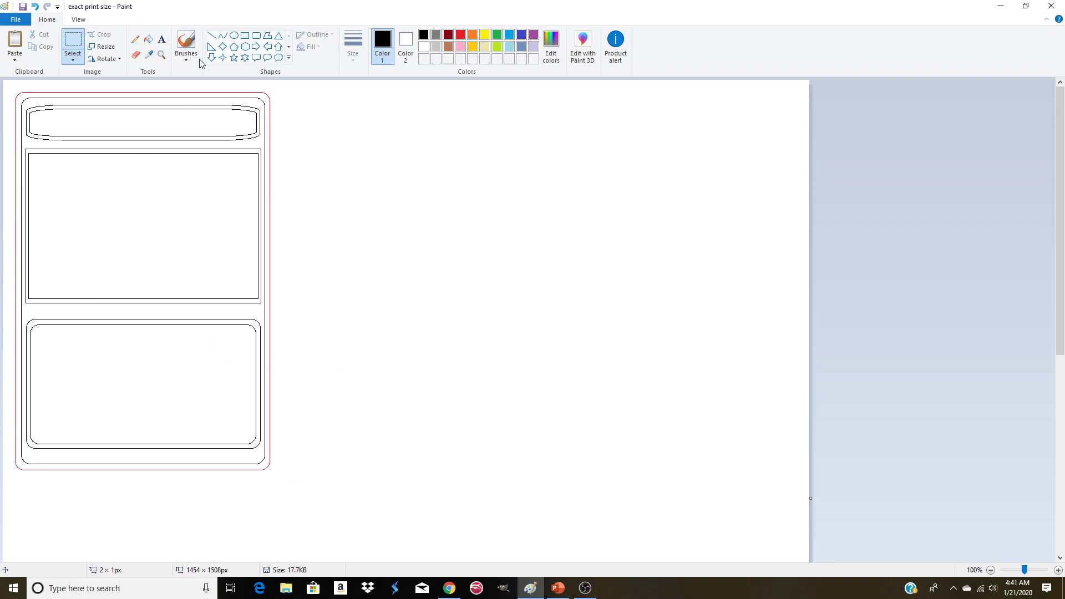
left_click(73, 58)
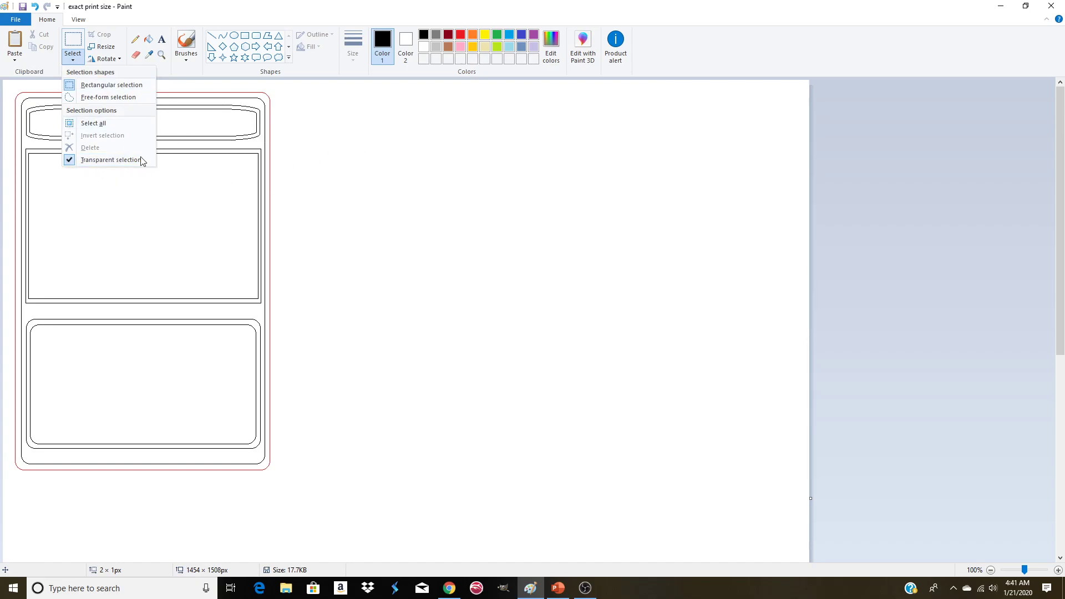
left_click(527, 167)
- Fill the inner name box, picture box, effect box and the card area around the boxes with light blue
left_click(148, 39)
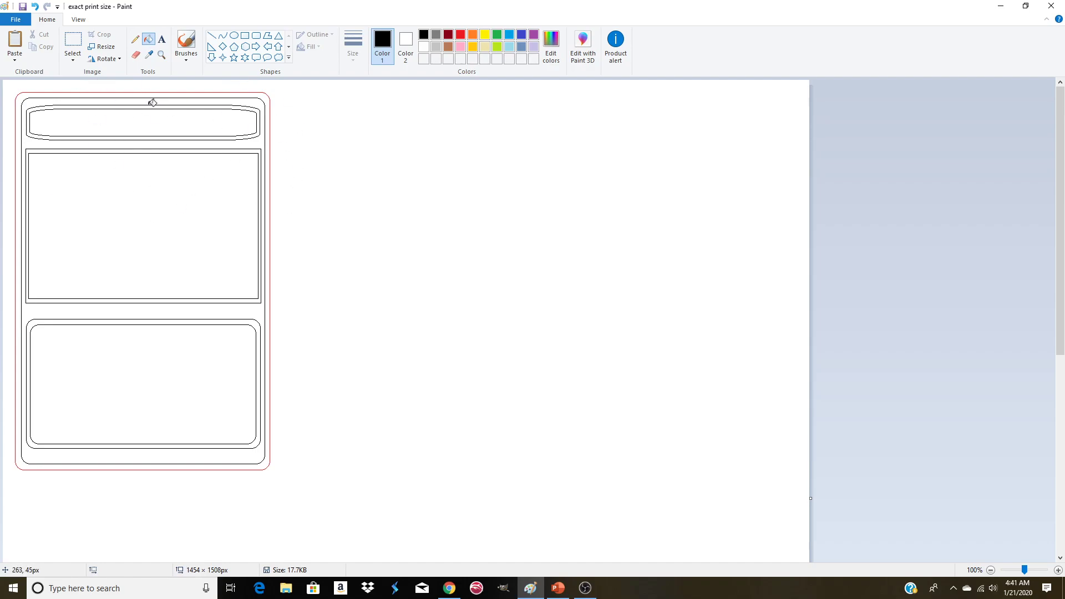
left_click(510, 35)
left_click(226, 121)
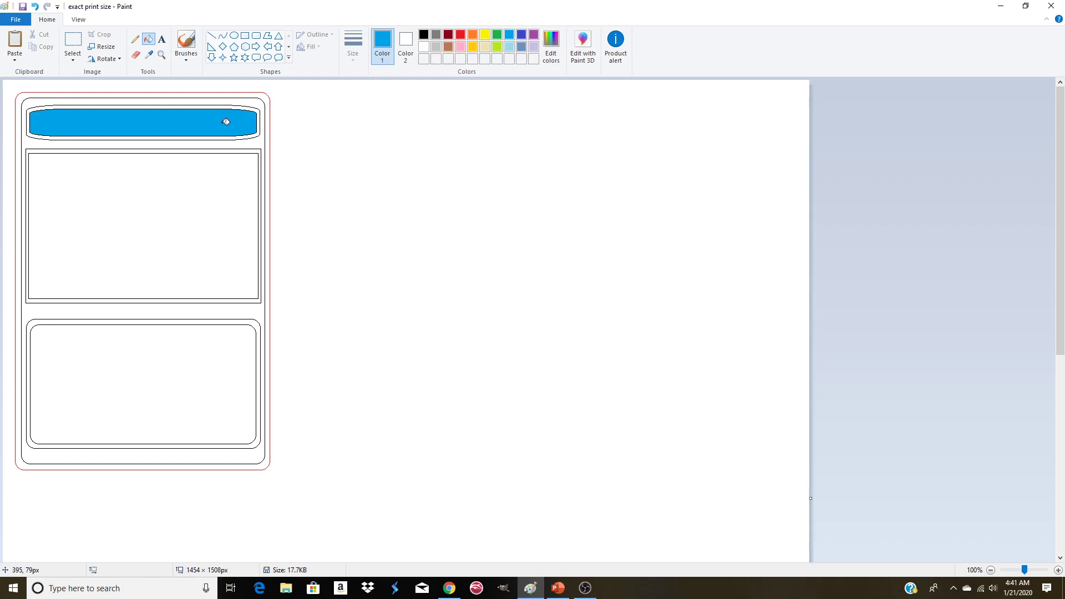
left_click(202, 217)
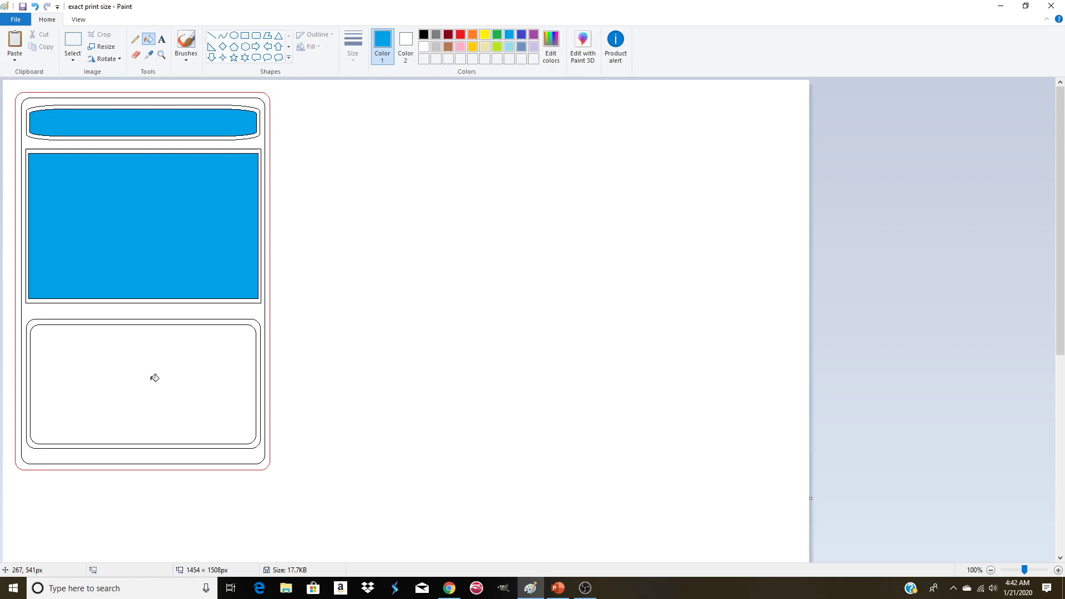
left_click(233, 339)
left_click(238, 309)
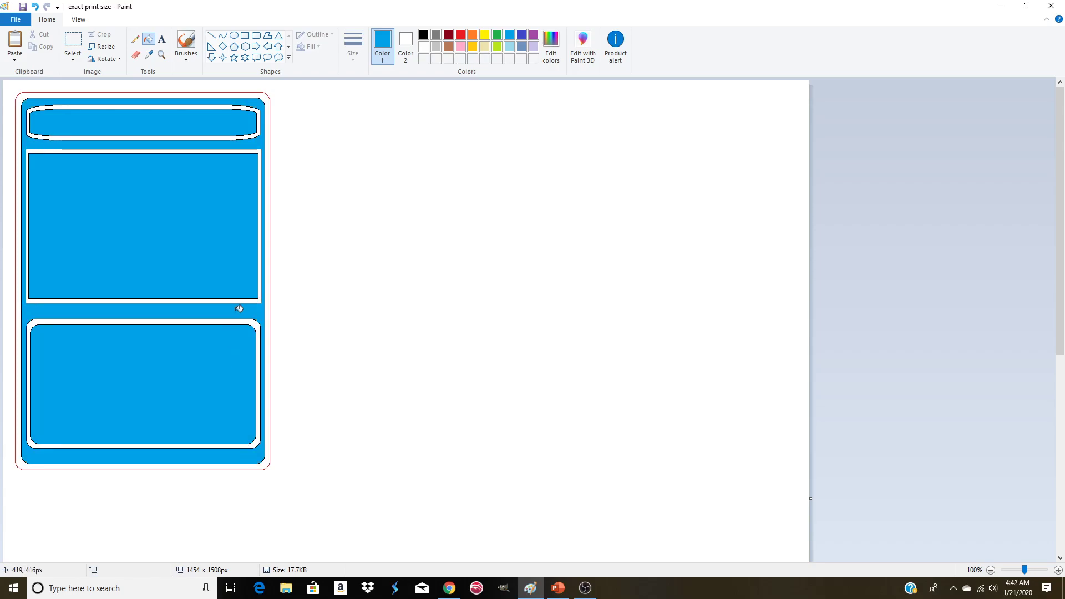
- Switch to Chrome, search Google Images for "black texture" and open the WallpaperPlay black texture wallpaper preview
left_click(449, 588)
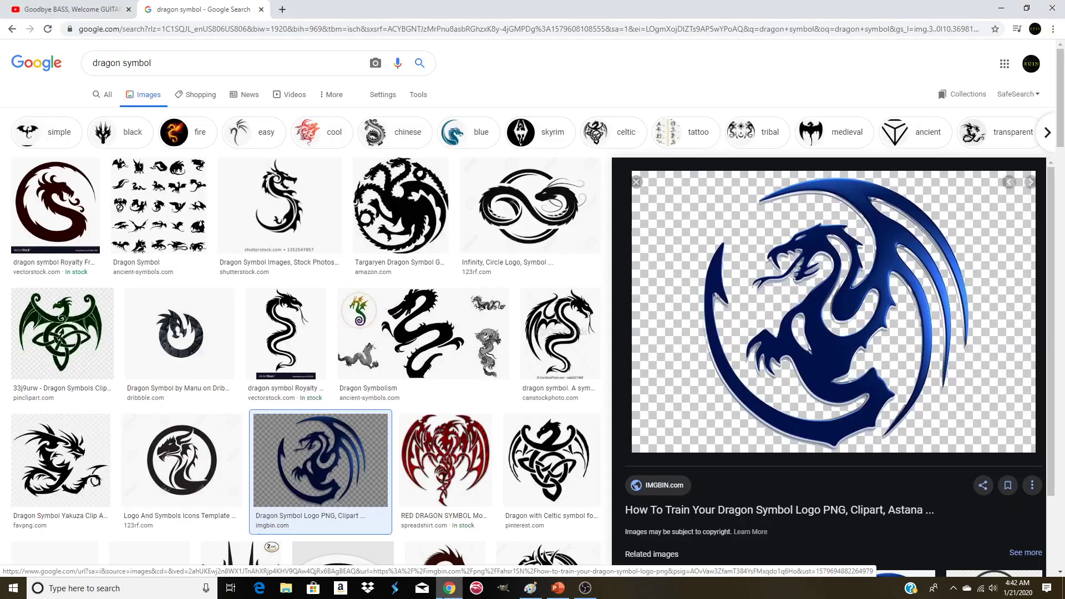
left_click_drag(190, 63, 37, 68)
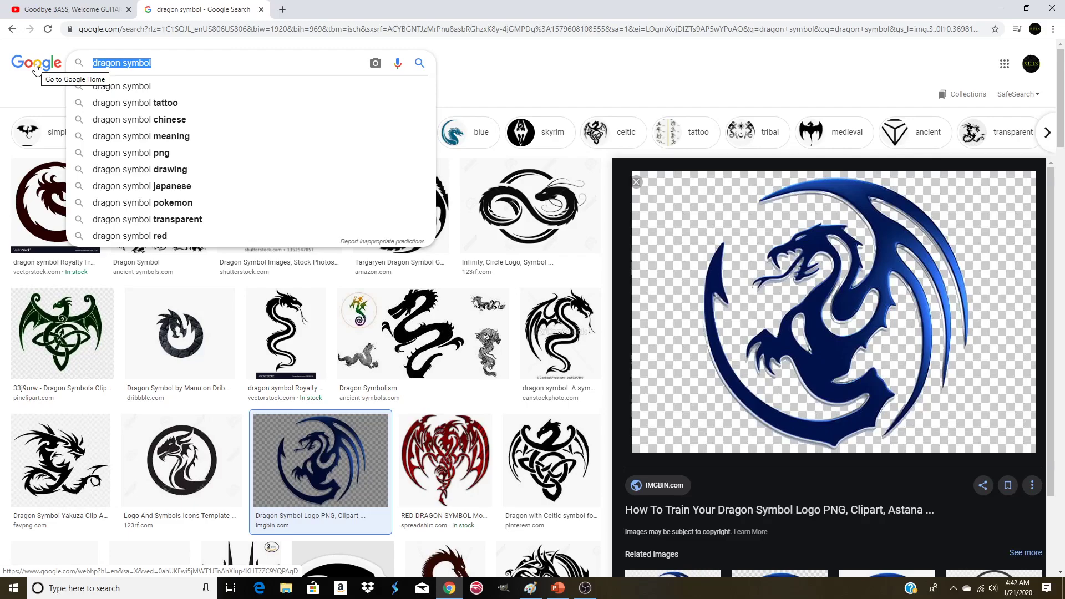
type("bl")
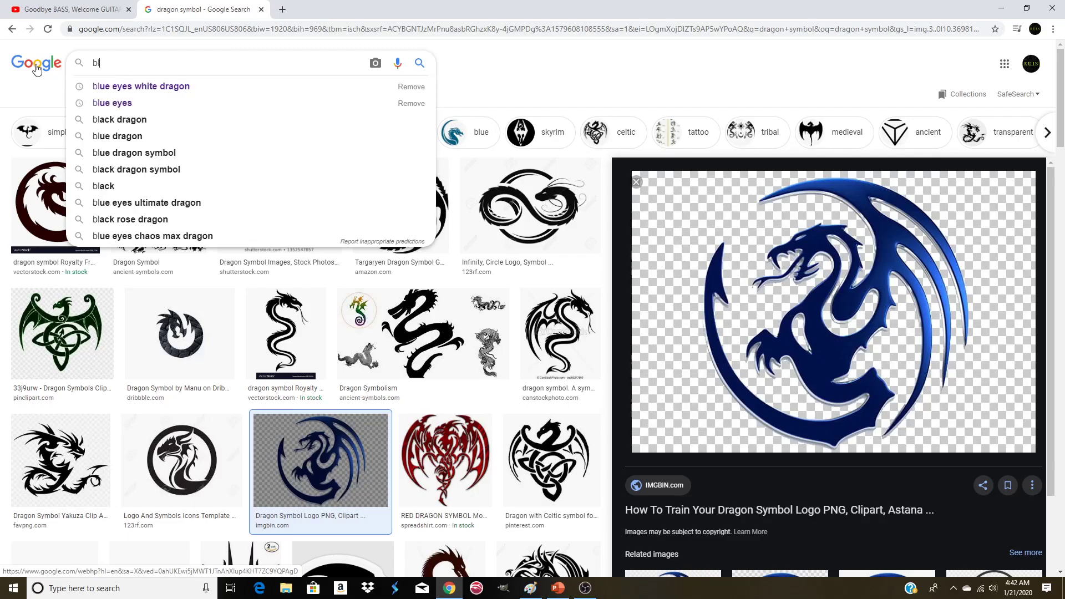
type("ack texture")
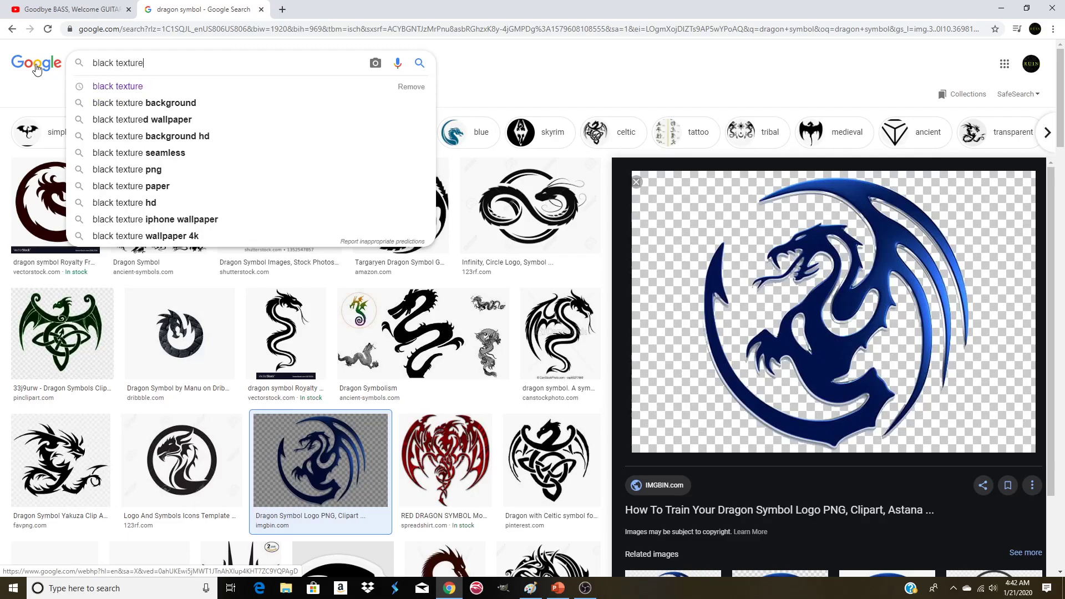
key("Return")
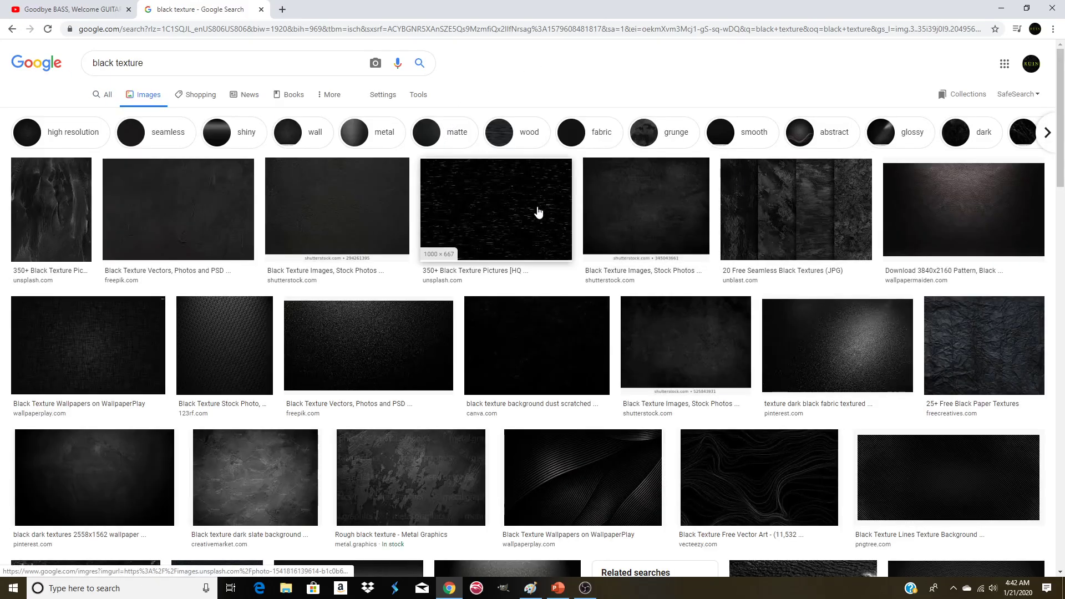
left_click(494, 221)
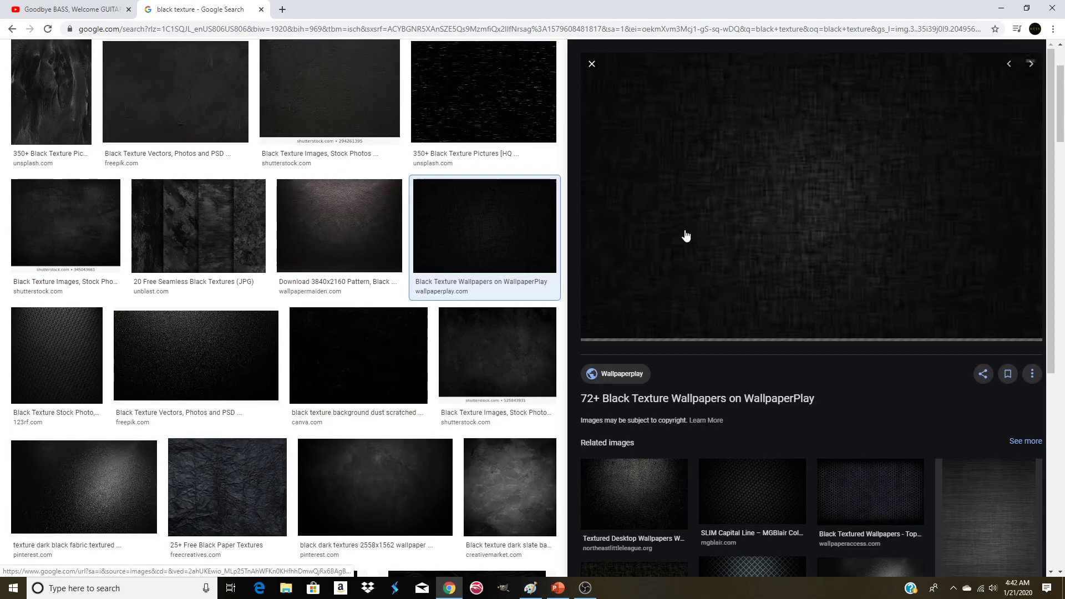
- Try pasting the WallpaperPlay black texture image into the Paint card document, then undo the paste
right_click(720, 210)
left_click(746, 319)
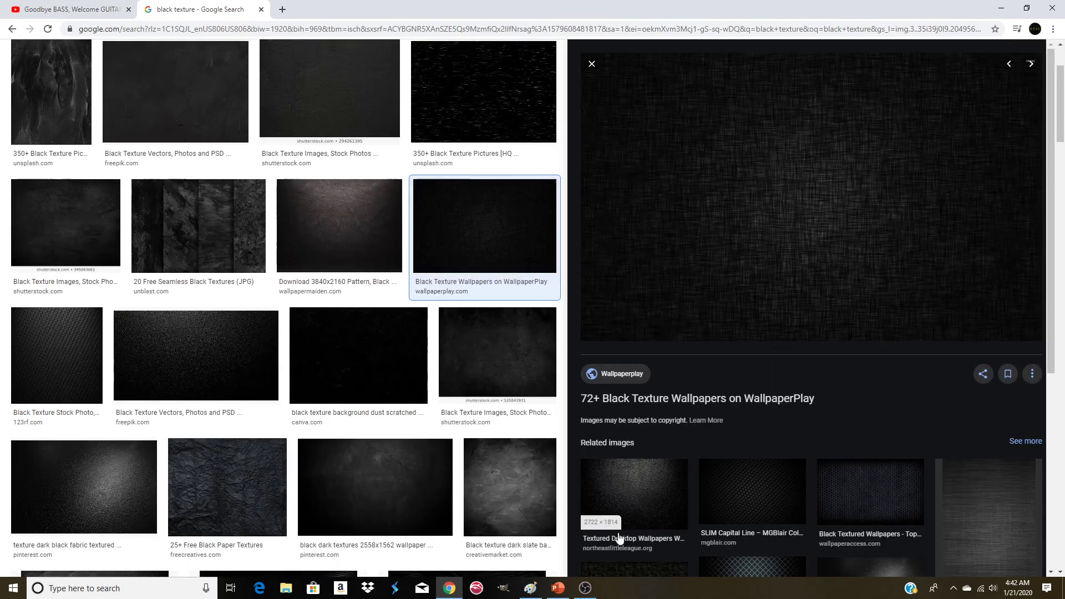
left_click(530, 588)
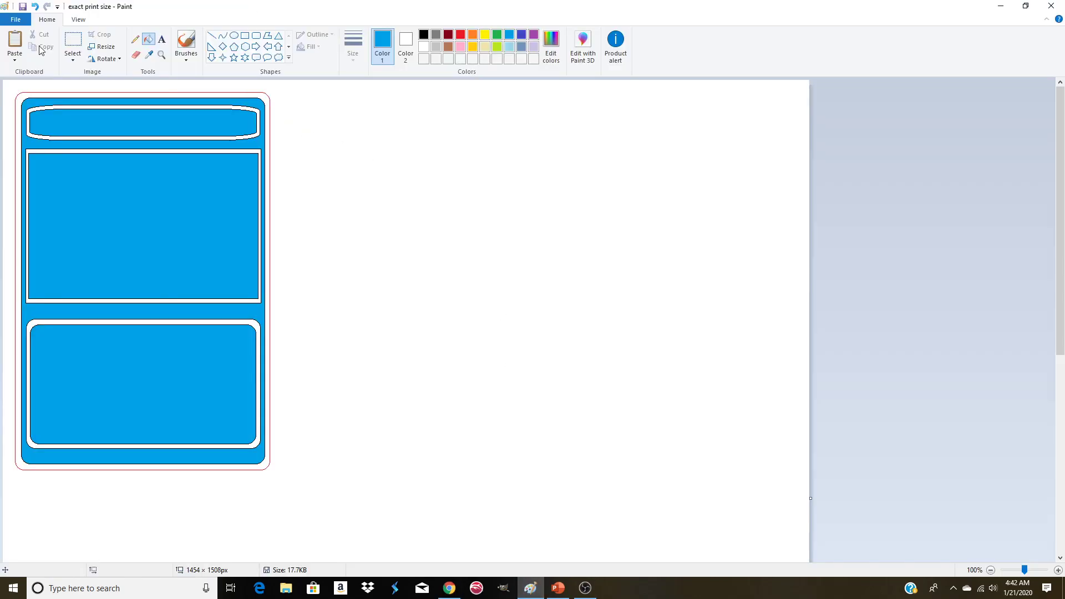
left_click(15, 40)
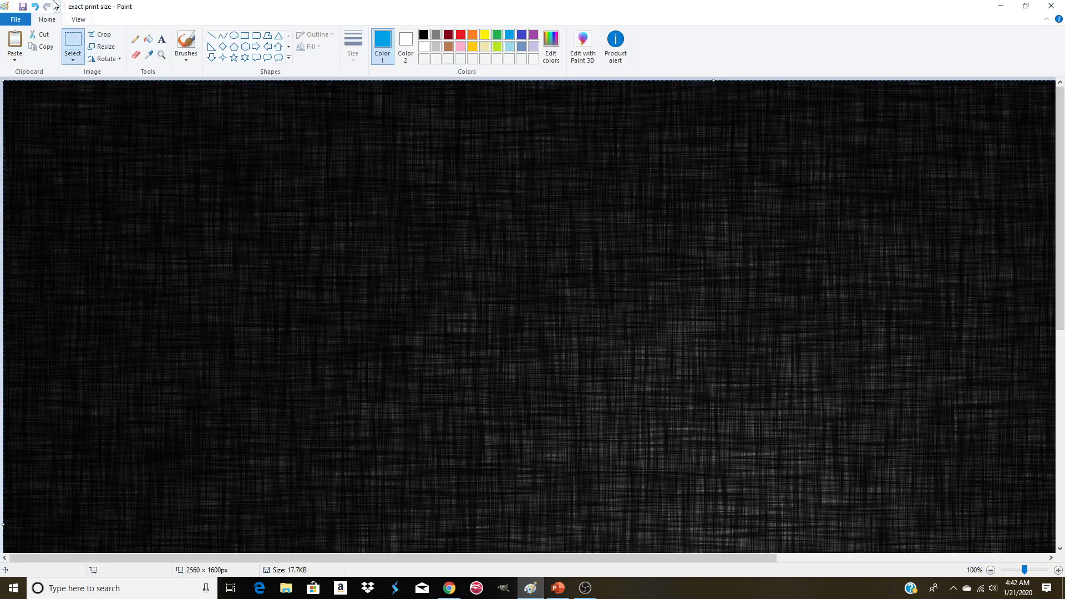
left_click(34, 7)
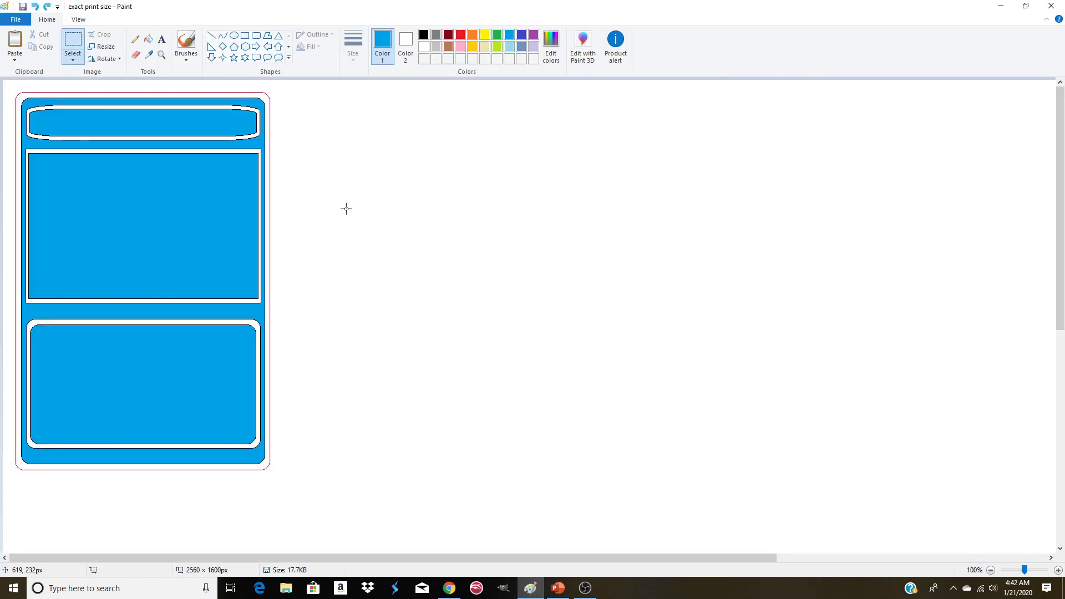
left_click(35, 6)
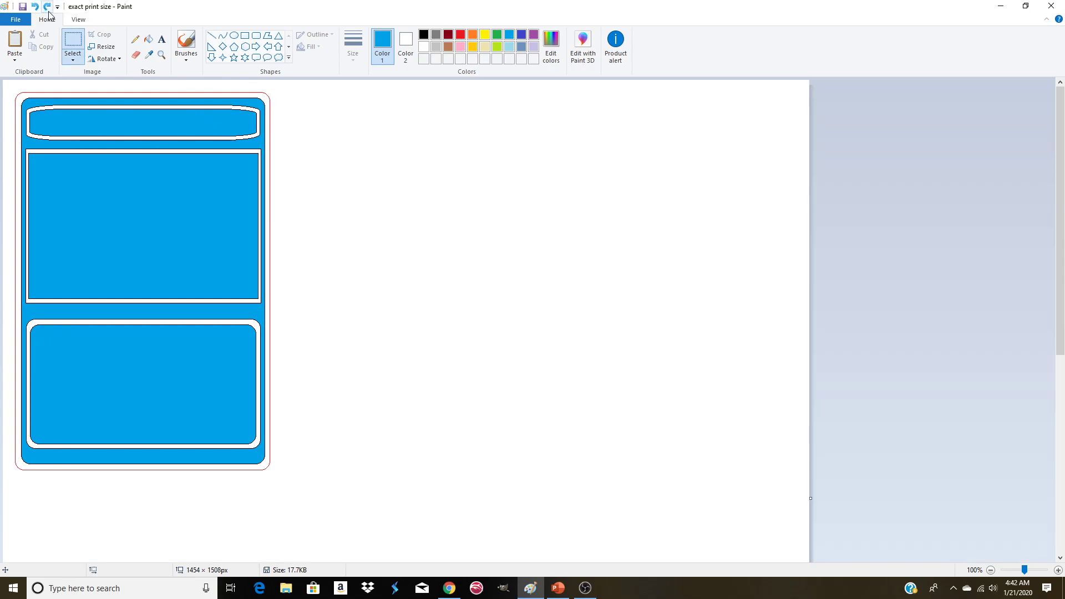
- Switch to Chrome, open the Unsplash "350+ Black Texture Pictures" preview from the image results and copy its image
left_click(449, 588)
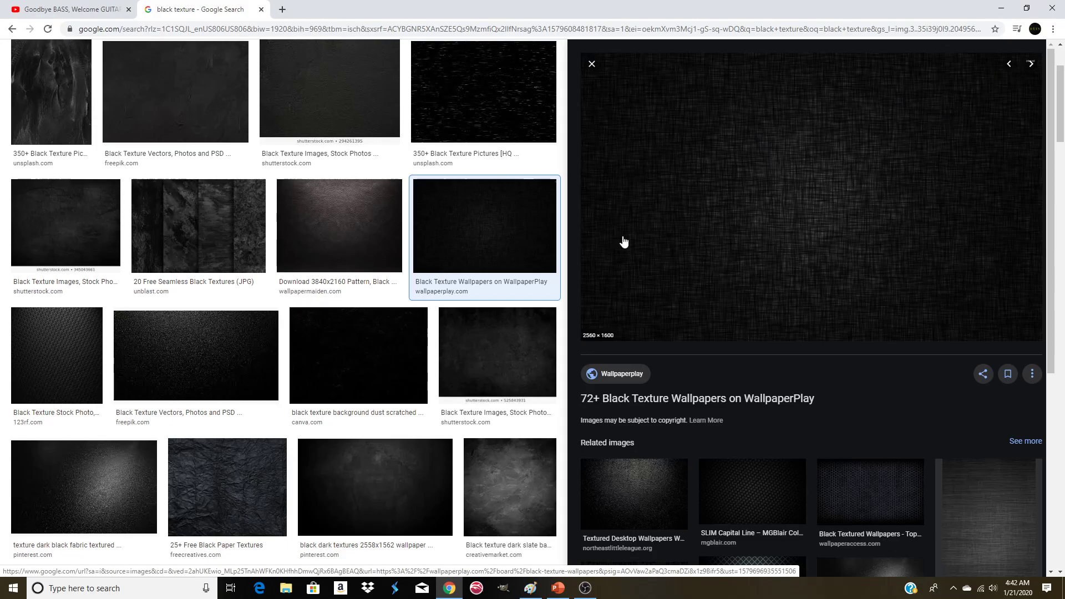
left_click(592, 63)
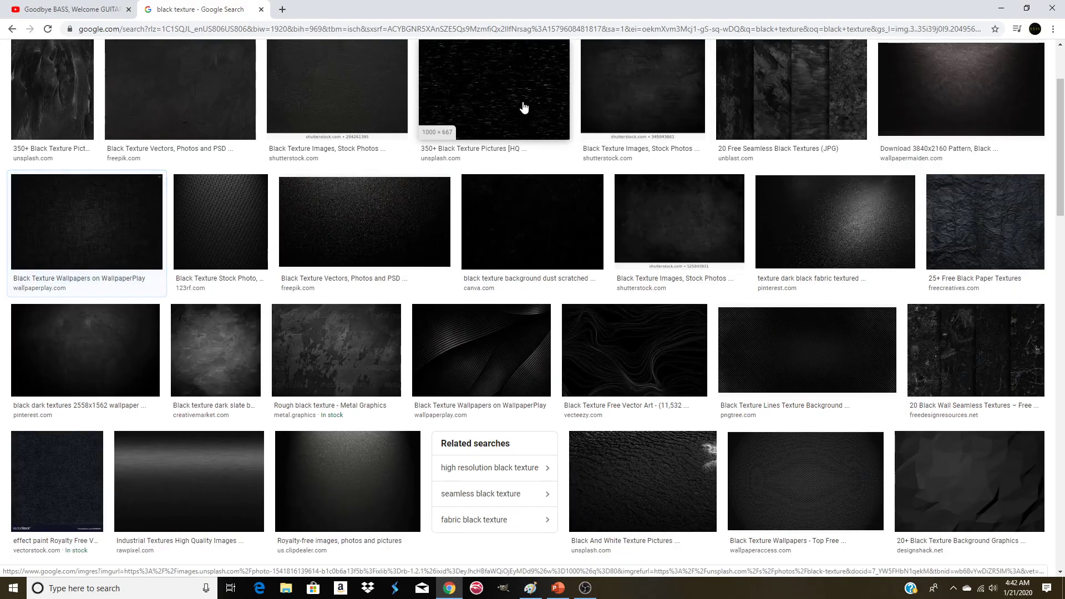
scroll(514, 165, "up", 1)
left_click(502, 154)
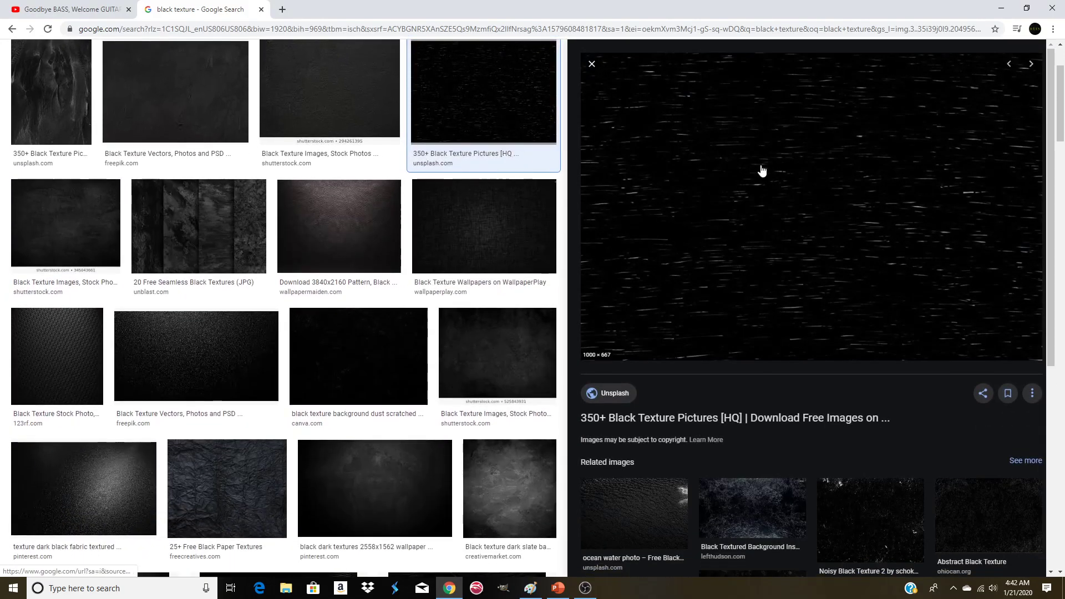
right_click(797, 171)
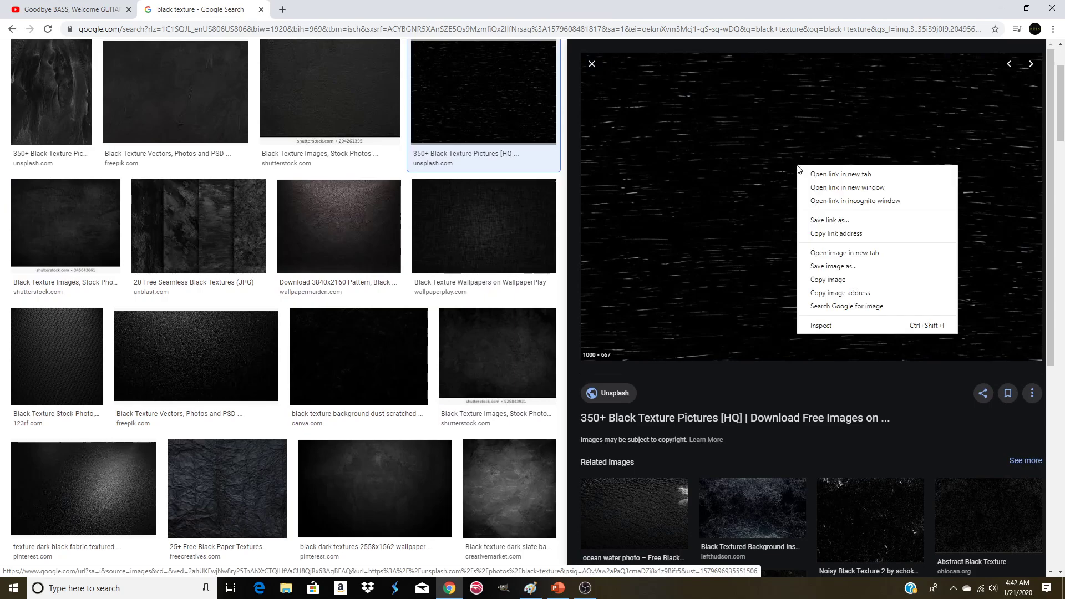
left_click(850, 275)
- Switch to Paint, paste the copied texture over the card and stretch it to 1000 × 683 px
left_click(530, 588)
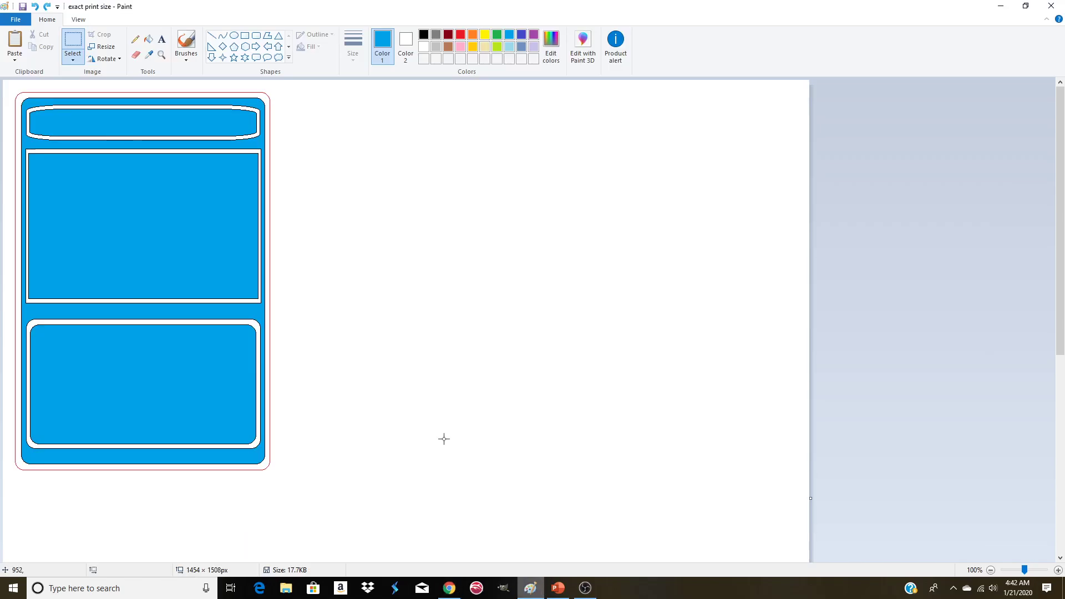
left_click(16, 47)
mouse_move(66, 135)
left_mouse_down()
mouse_move(278, 172)
mouse_move(346, 147)
mouse_move(76, 150)
left_mouse_up()
left_click_drag(291, 466, 292, 473)
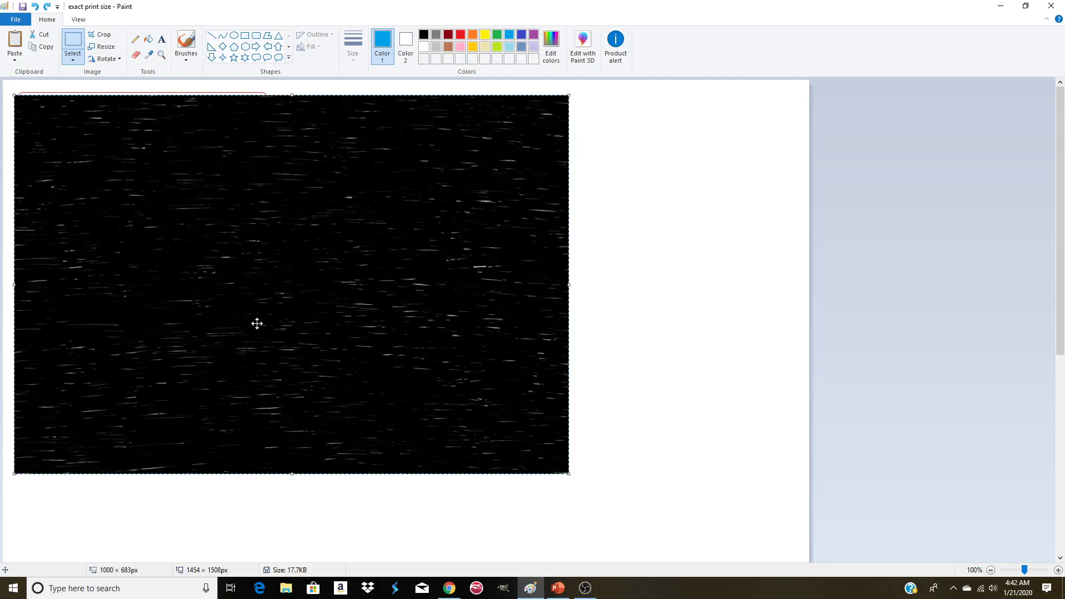
- Move the texture image beside the card, align its upper edge with the card outline and deselect it
left_click_drag(221, 254, 525, 255)
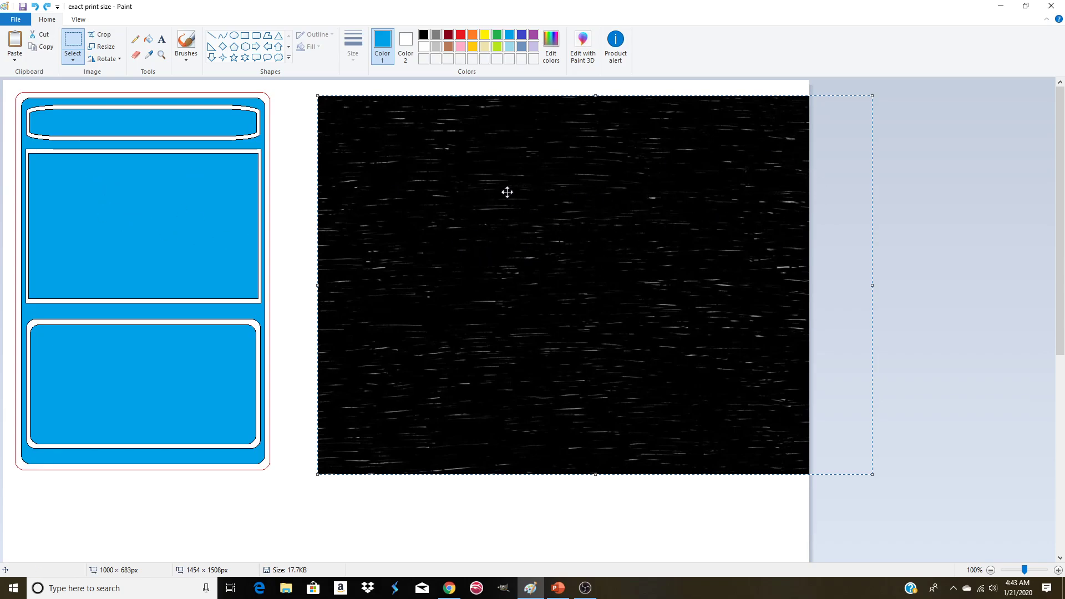
left_click_drag(395, 205, 387, 204)
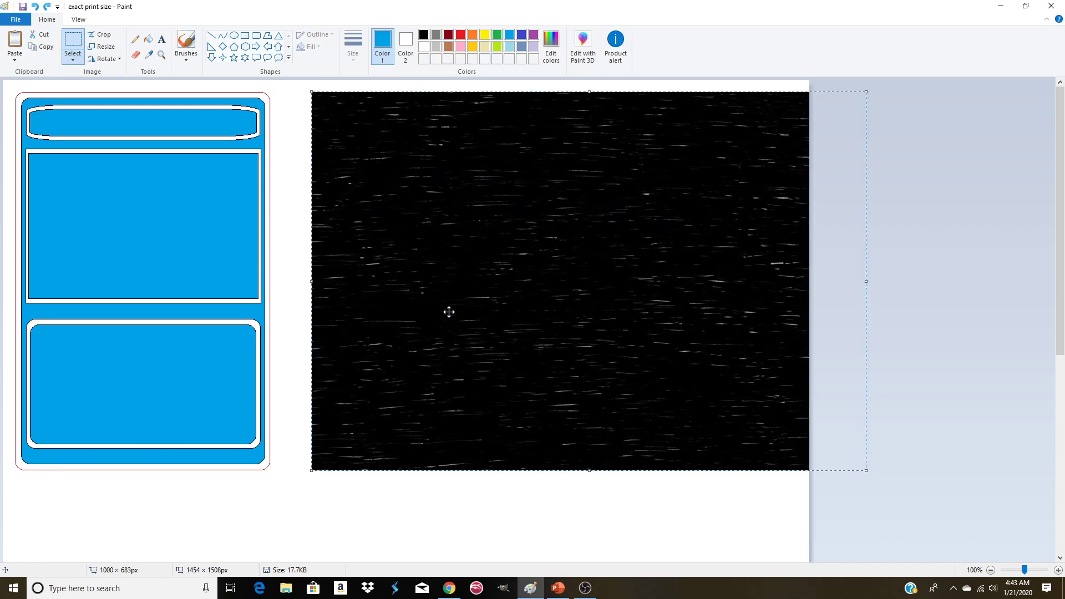
left_click(291, 99)
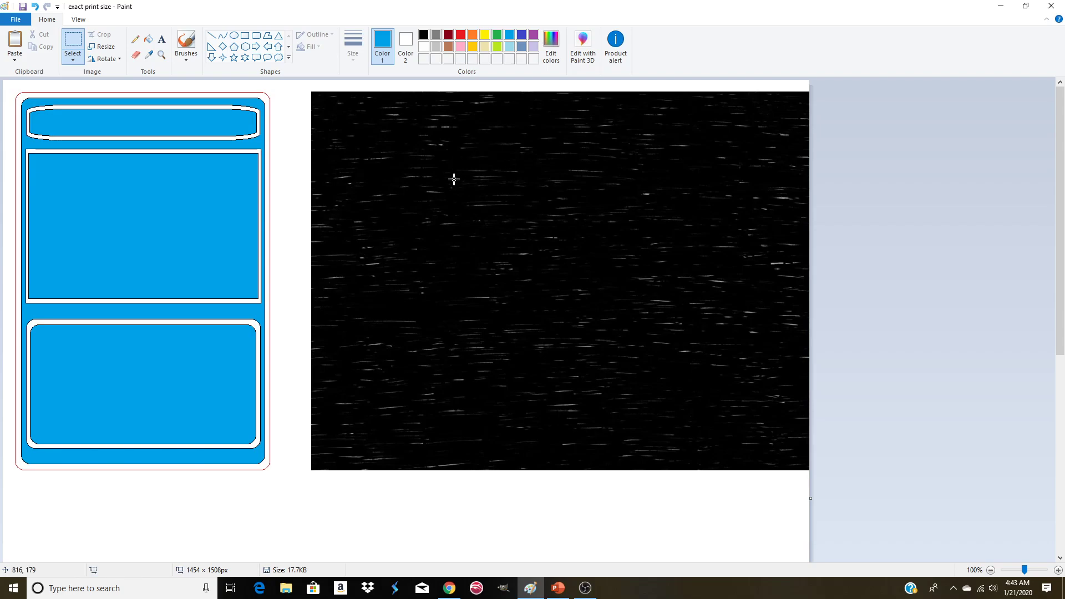
- Check the card size notes, then select the whole card drawing and move it to the lower-left area of the canvas
scroll(578, 221, "down", 5)
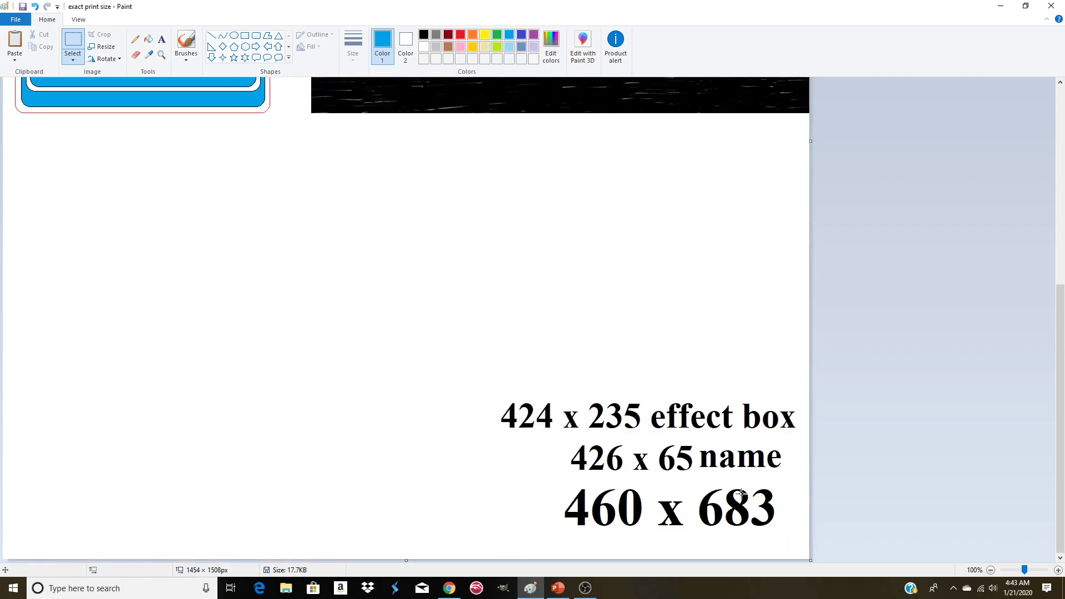
scroll(691, 510, "up", 5)
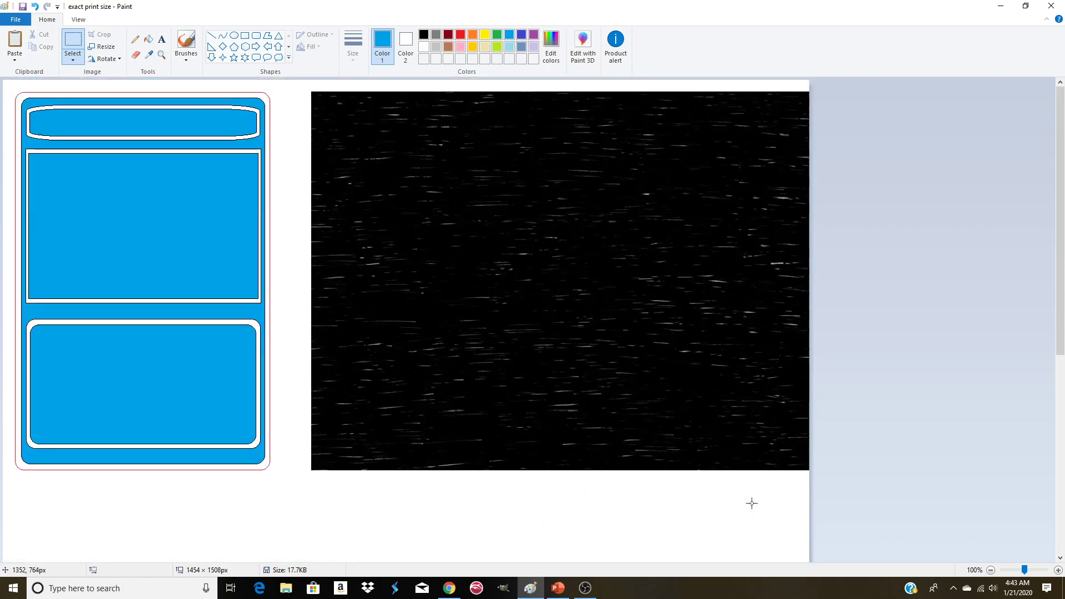
scroll(336, 155, "down", 5)
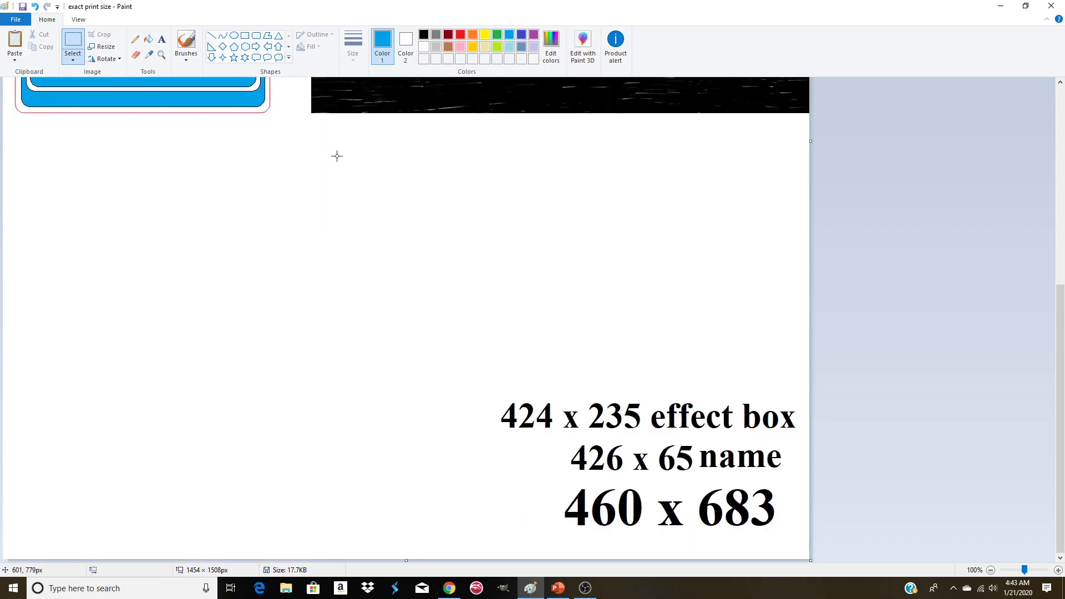
scroll(340, 166, "up", 5)
scroll(332, 178, "down", 5)
scroll(322, 199, "up", 5)
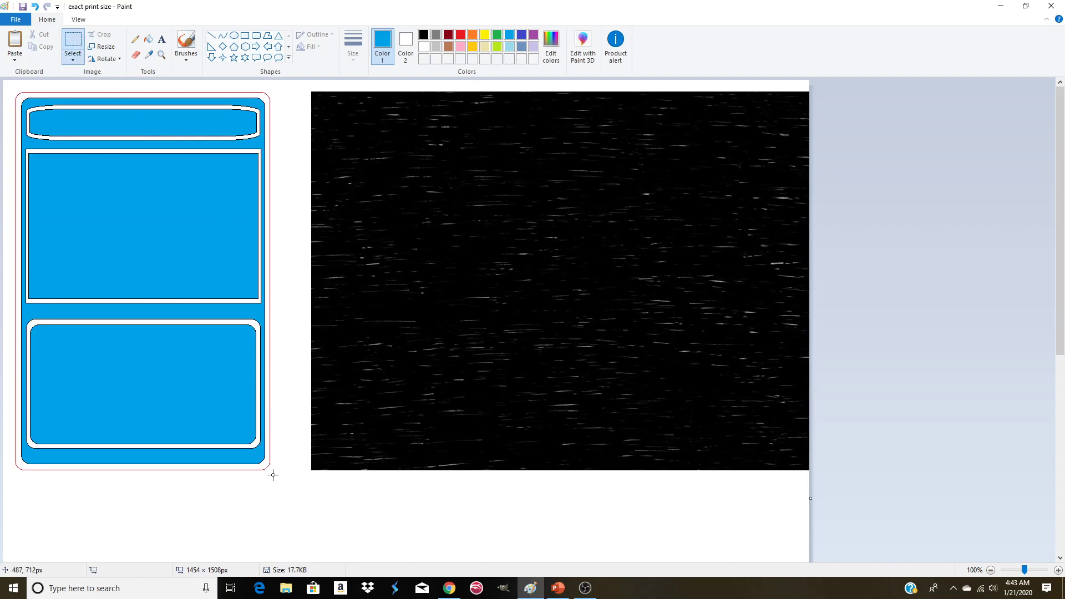
left_click_drag(256, 445, 6, 86)
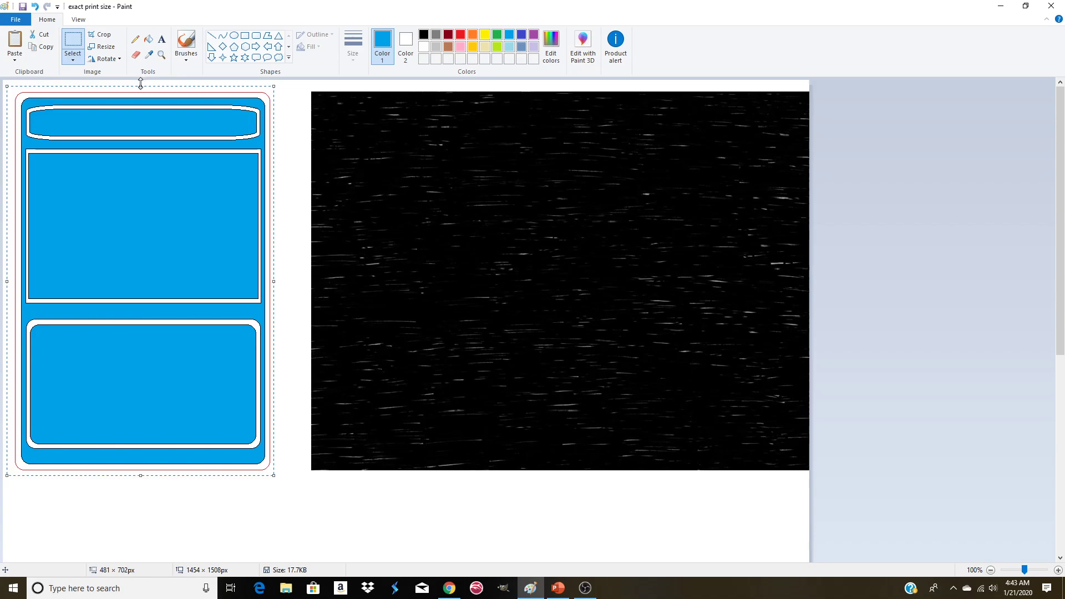
left_click_drag(175, 86, 172, 167)
scroll(195, 167, "down", 6)
left_click(466, 245)
scroll(470, 241, "up", 6)
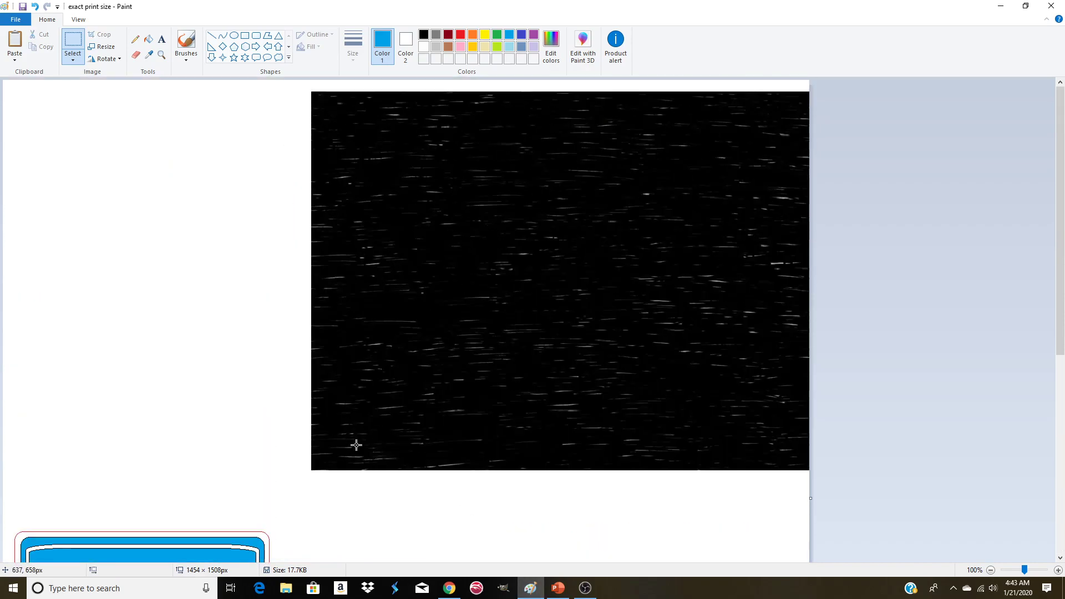
scroll(356, 445, "down", 5)
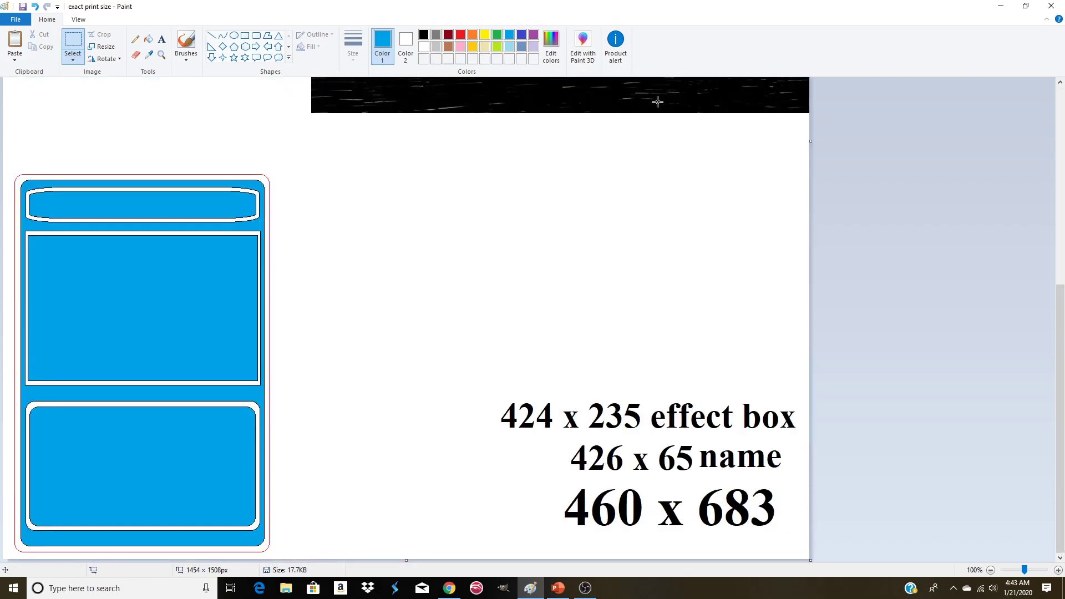
scroll(629, 419, "up", 5)
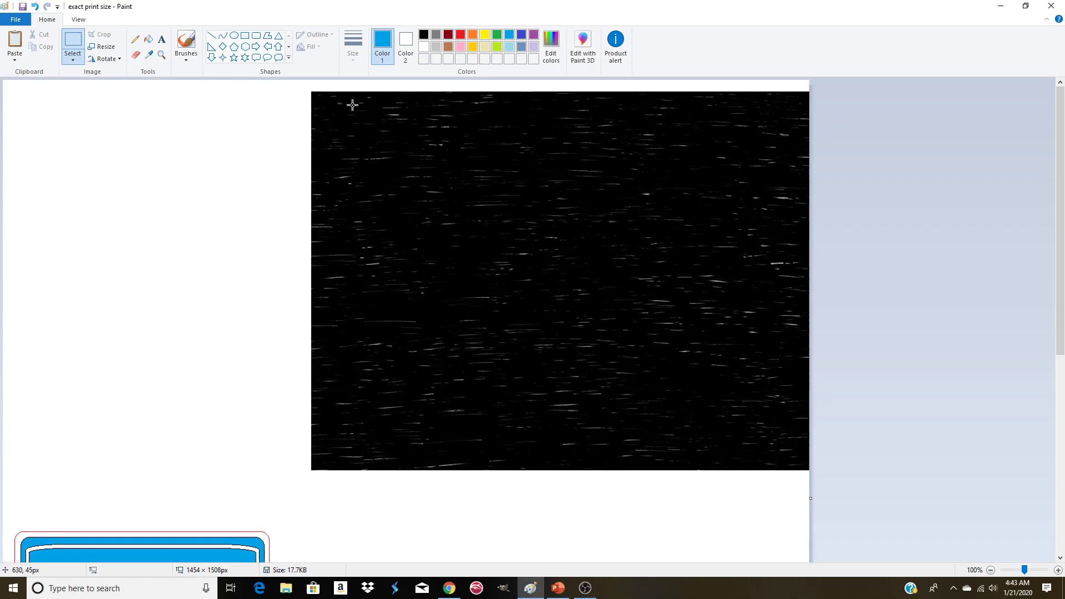
left_click_drag(307, 87, 876, 484)
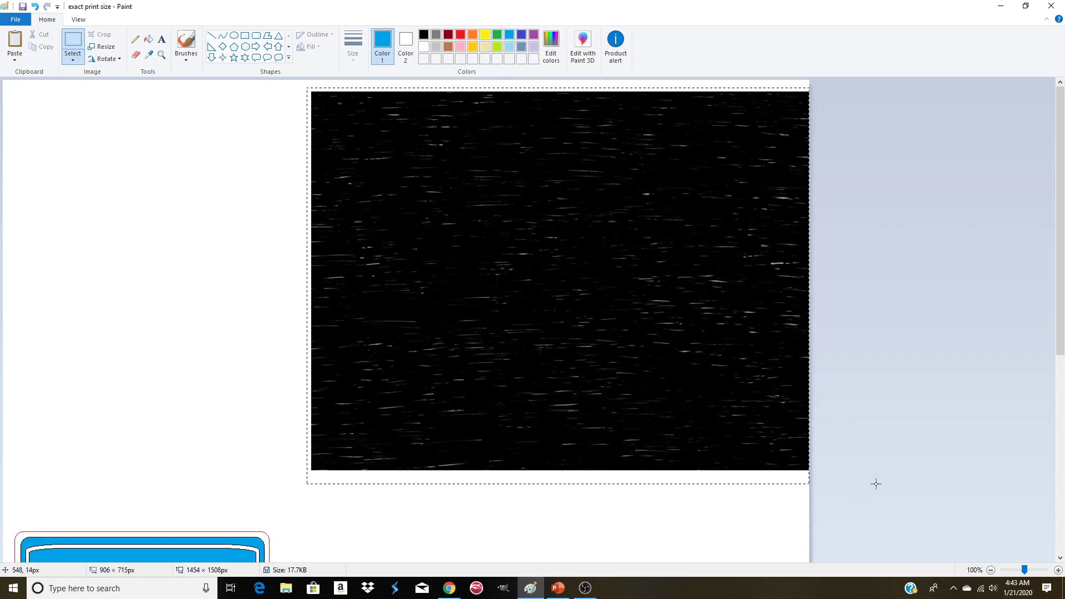
right_click(522, 242)
left_click(233, 159)
scroll(333, 250, "down", 5)
scroll(600, 391, "up", 5)
left_click_drag(329, 97, 545, 469)
left_click(176, 175)
- Try selecting a 461 × 690 px part of the texture and resizing it to 460 × 683 px, then undo the resize
left_click_drag(348, 91, 424, 177)
left_click_drag(436, 271, 546, 439)
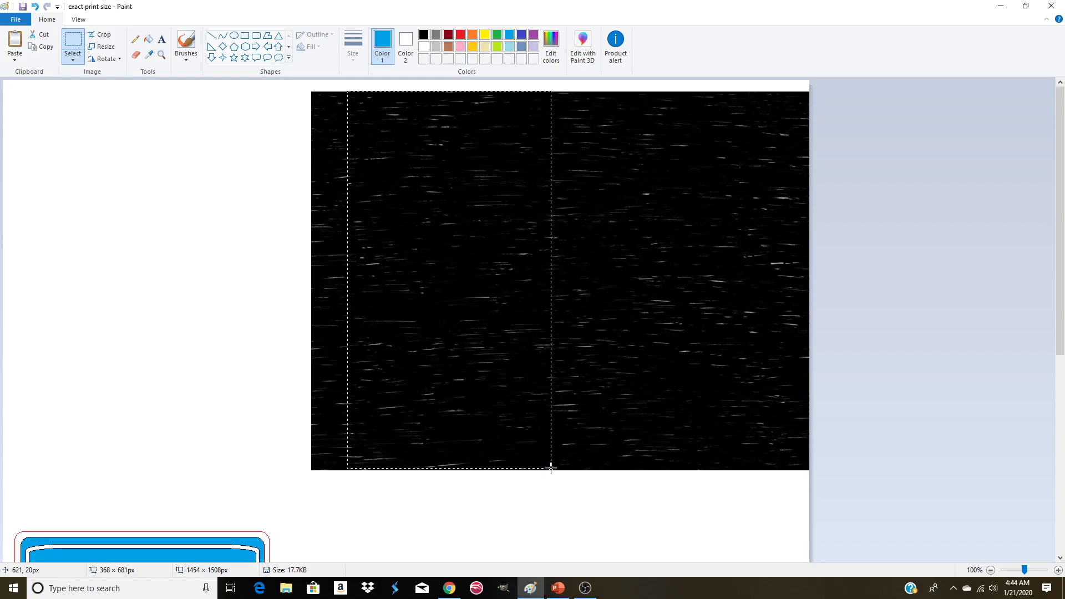
left_click_drag(573, 473, 576, 473)
left_click_drag(603, 473, 603, 473)
scroll(758, 414, "down", 6)
scroll(780, 395, "up", 6)
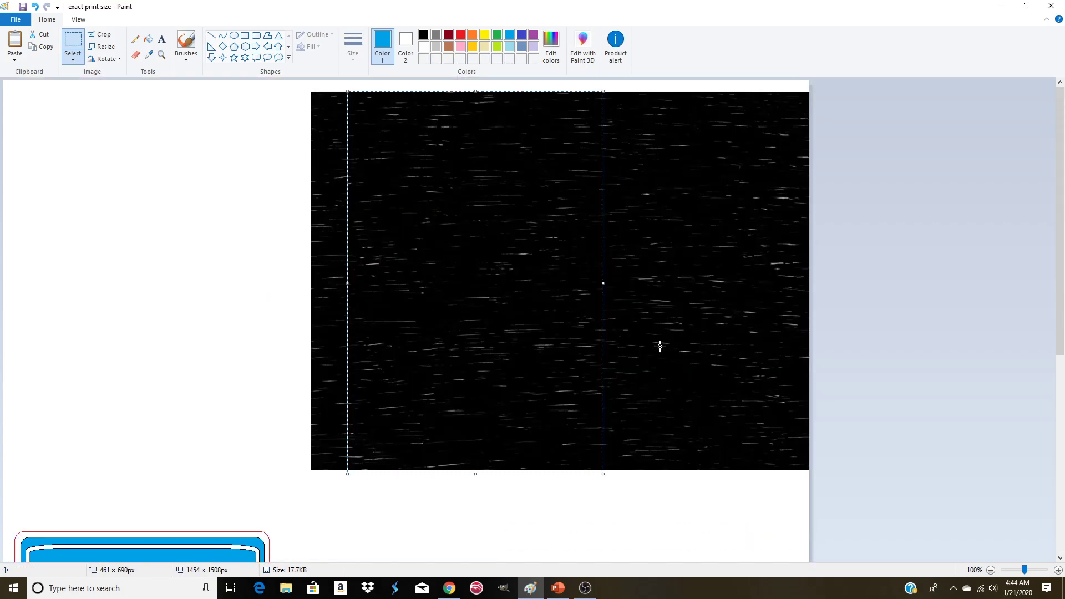
left_click_drag(604, 282, 602, 285)
left_click_drag(475, 474, 477, 470)
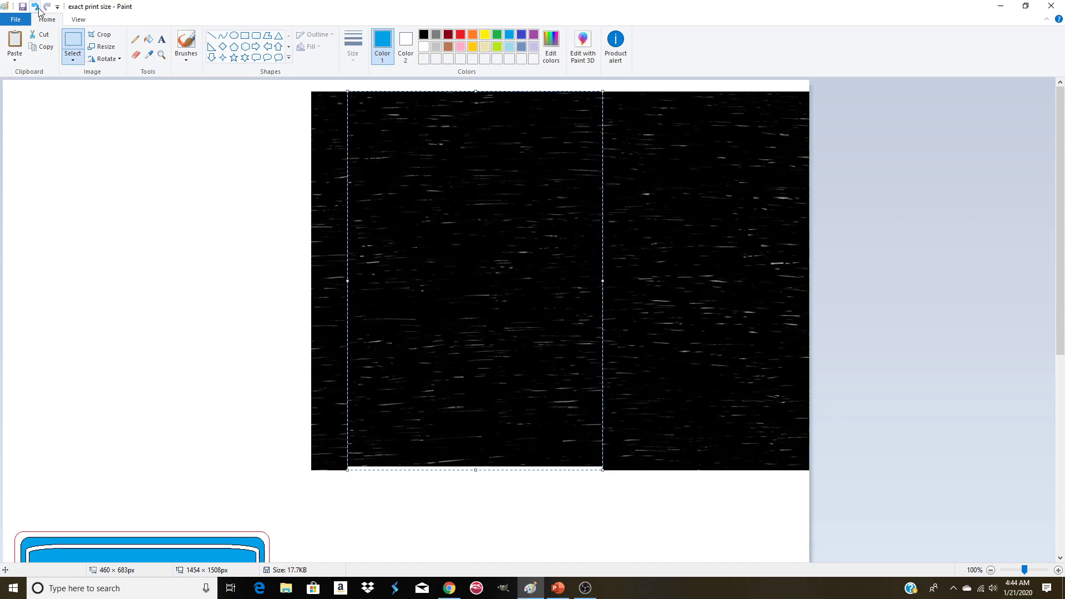
left_click(36, 8)
- Select the whole card drawing and move it back up beside the texture image
scroll(294, 293, "down", 3)
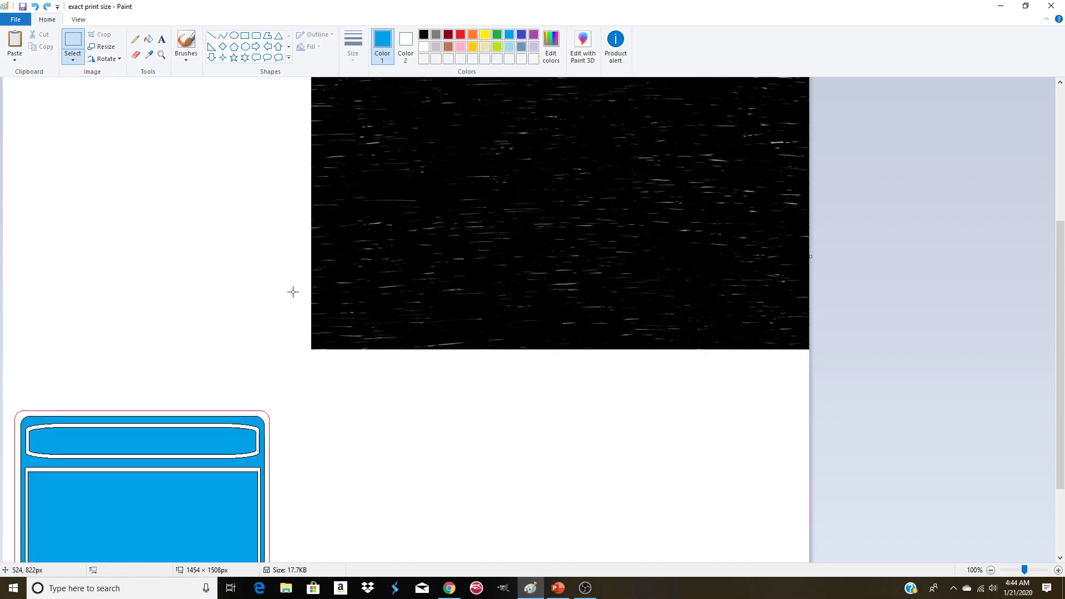
scroll(294, 292, "down", 6)
left_click_drag(279, 166, 3, 571)
left_click_drag(100, 448, 109, 368)
scroll(294, 451, "up", 9)
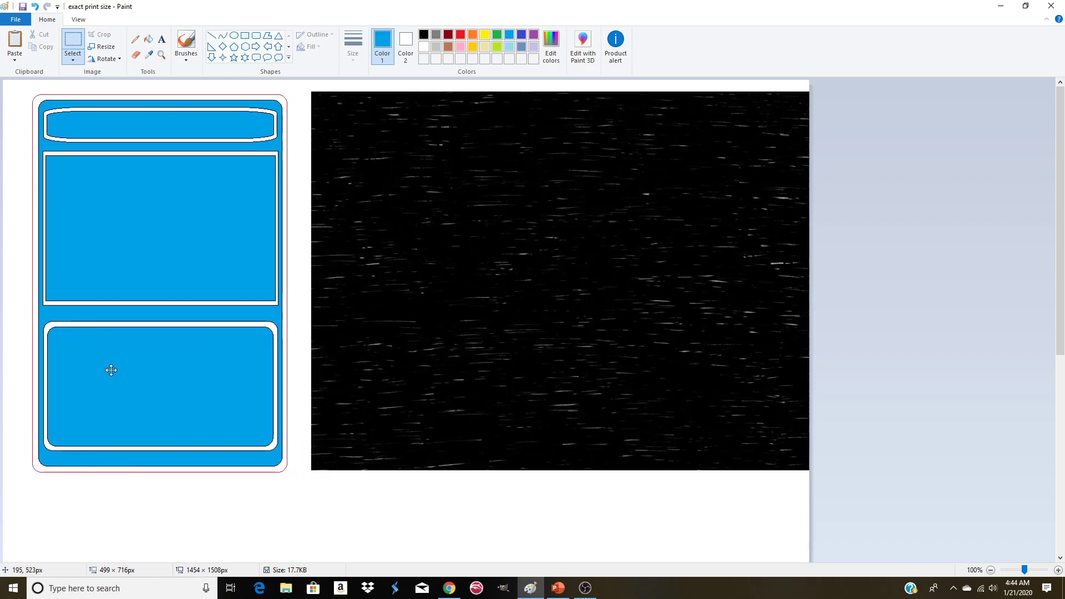
- Try to fill the card's narrow edge beside the picture box with light blue
left_click(155, 42)
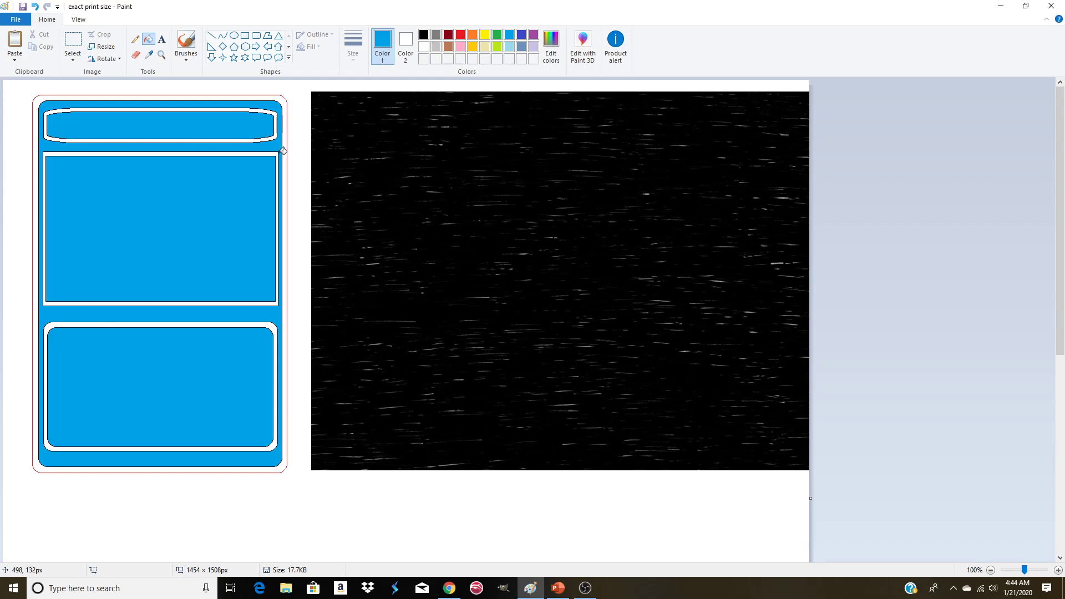
left_click(279, 155)
- Select the whole card drawing and place it over the black texture image
left_click(72, 39)
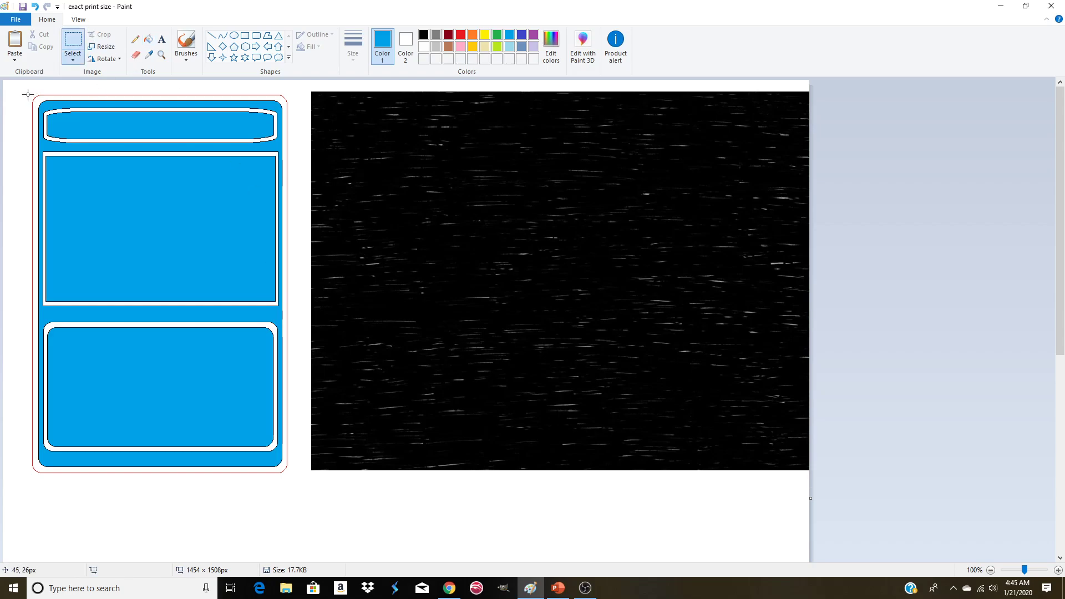
left_click_drag(38, 107, 295, 483)
left_click_drag(177, 317, 515, 311)
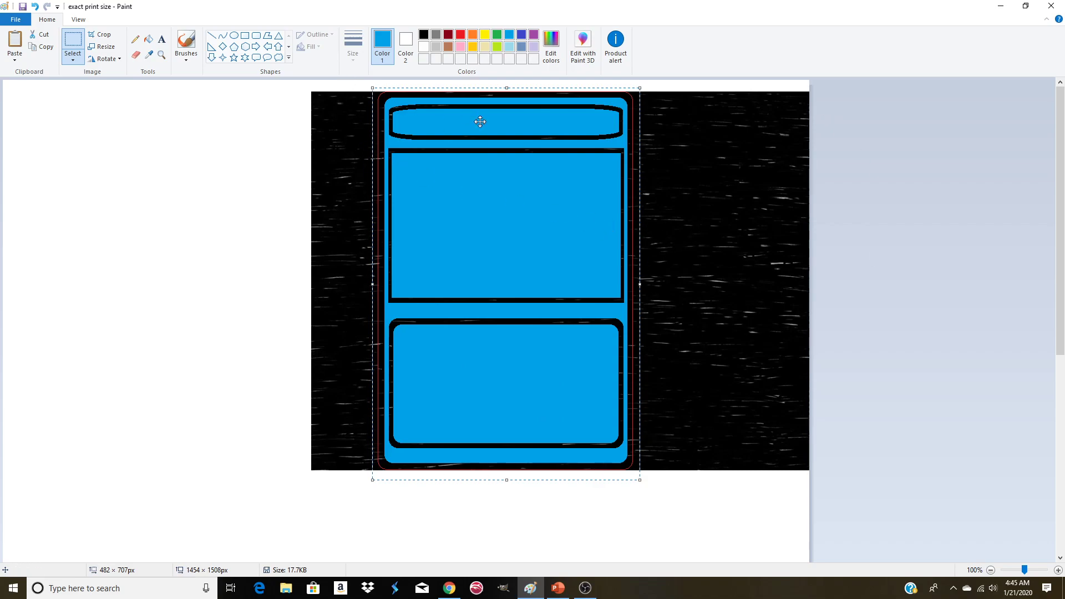
- Move the card drawing off the texture to the lower-left area of the canvas and deselect it
left_click_drag(549, 203, 198, 304)
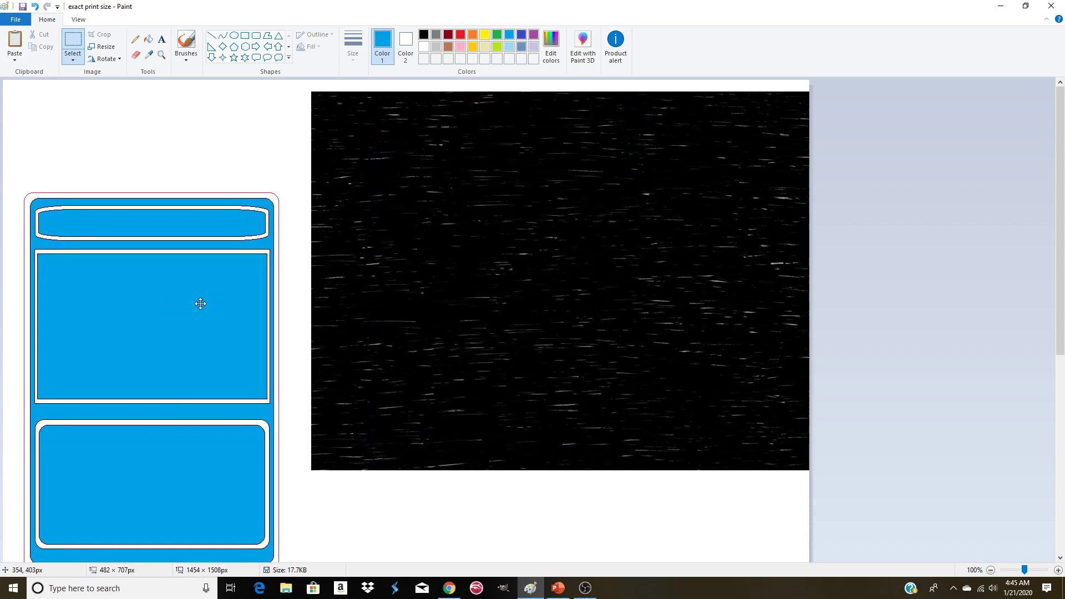
scroll(450, 266, "down", 5)
left_click_drag(200, 159, 193, 487)
left_click(480, 331)
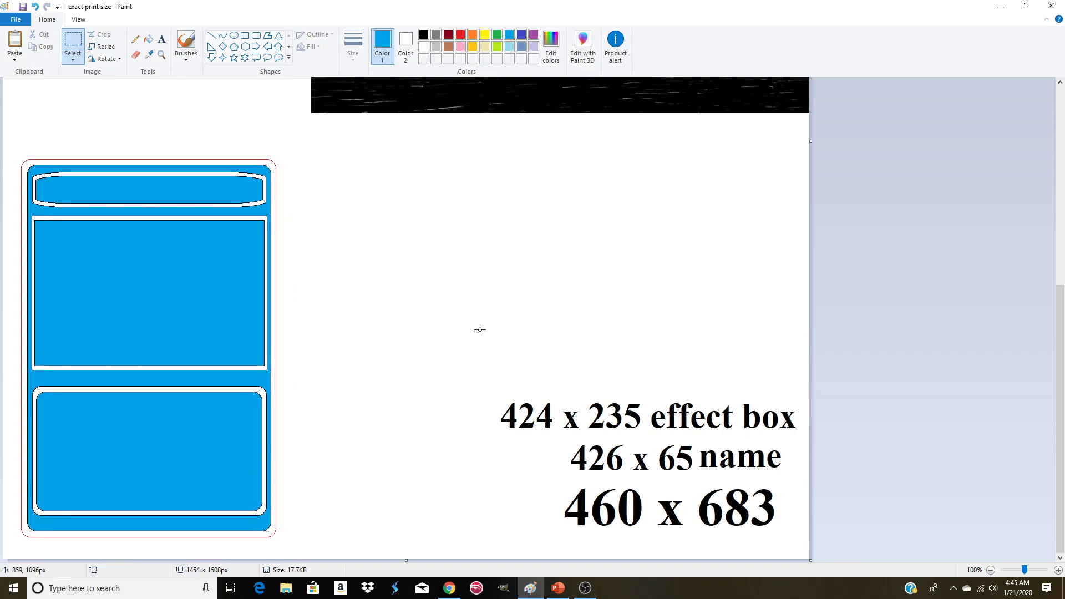
- Select a card-sized 459 x 683 px section of the black texture and move it to the blank left side of the canvas
scroll(480, 330, "up", 5)
left_click_drag(408, 94, 464, 167)
left_click(364, 133)
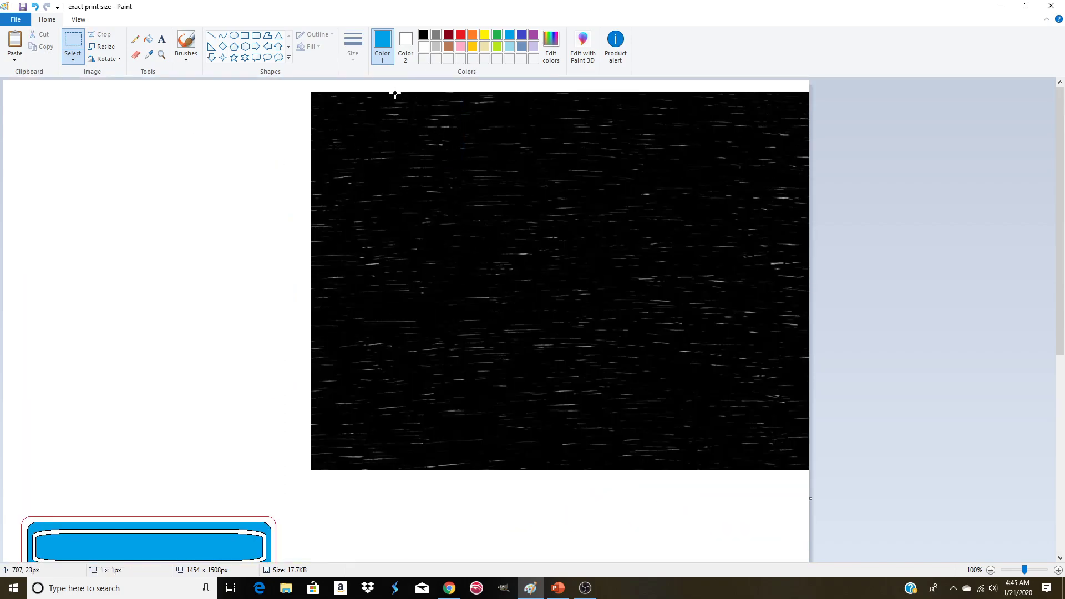
left_click_drag(395, 92, 657, 469)
left_click_drag(650, 469, 650, 469)
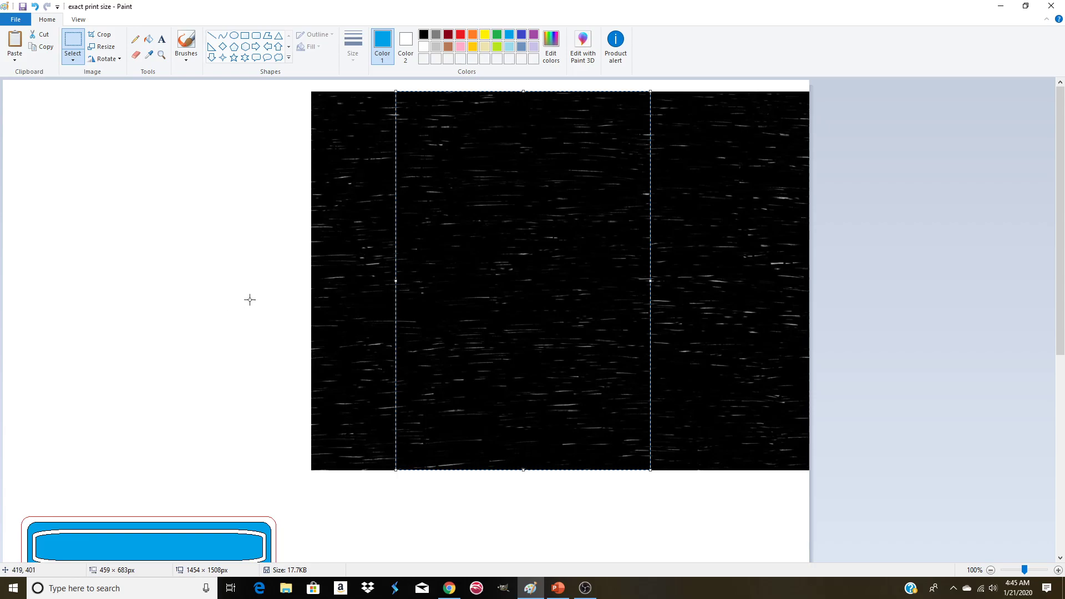
left_click_drag(473, 281, 105, 290)
left_click(356, 112)
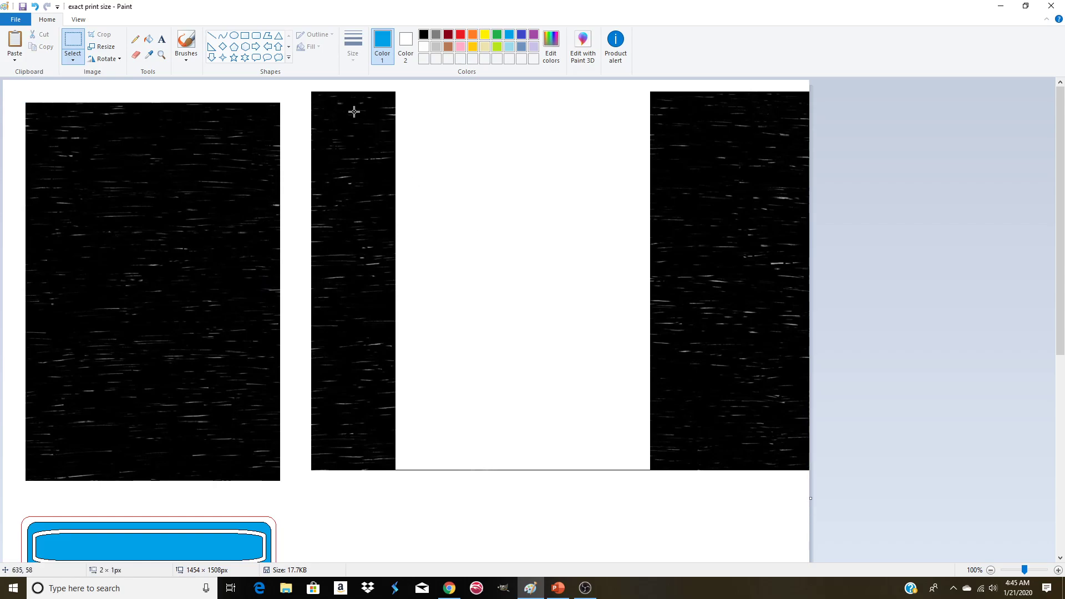
- Select the leftover texture strips and move them off the right edge of the canvas
left_click_drag(297, 84, 887, 502)
scroll(504, 288, "down", 5)
scroll(442, 283, "up", 5)
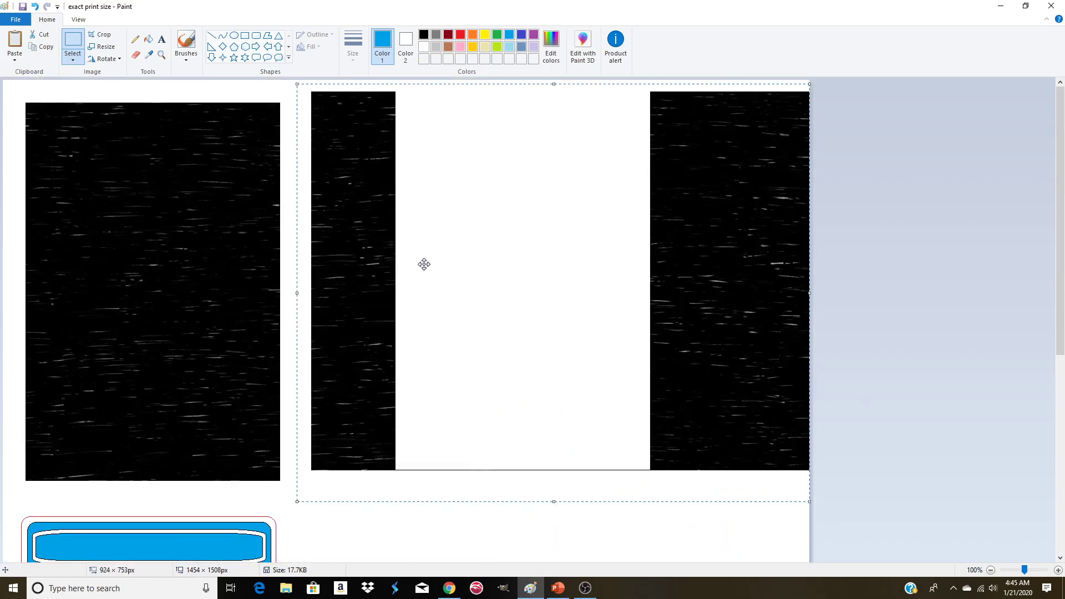
left_click_drag(387, 243, 900, 275)
scroll(683, 446, "down", 5)
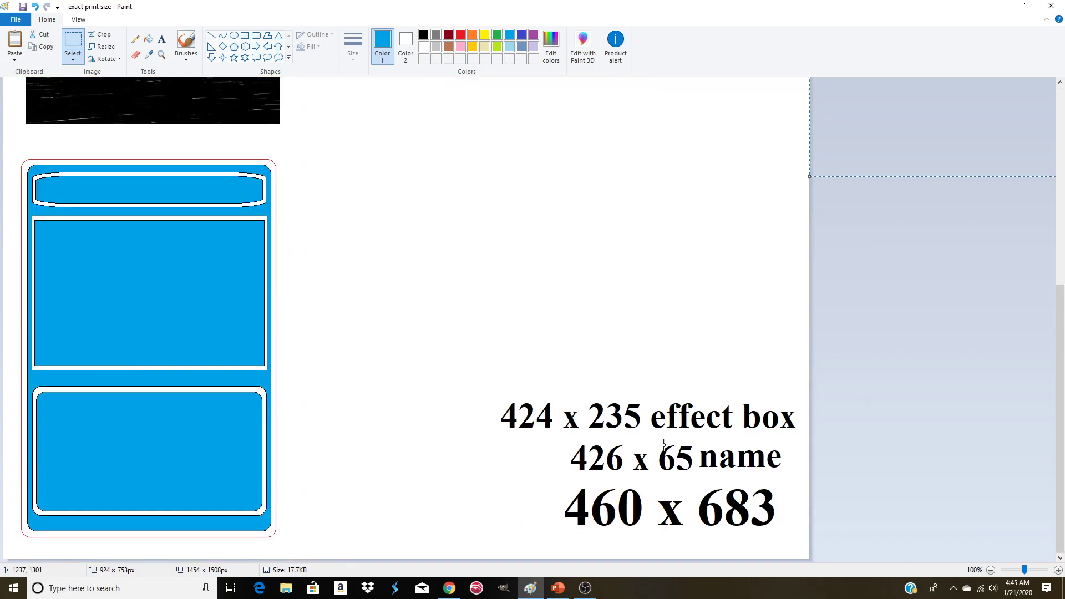
scroll(481, 356, "up", 5)
left_click(381, 322)
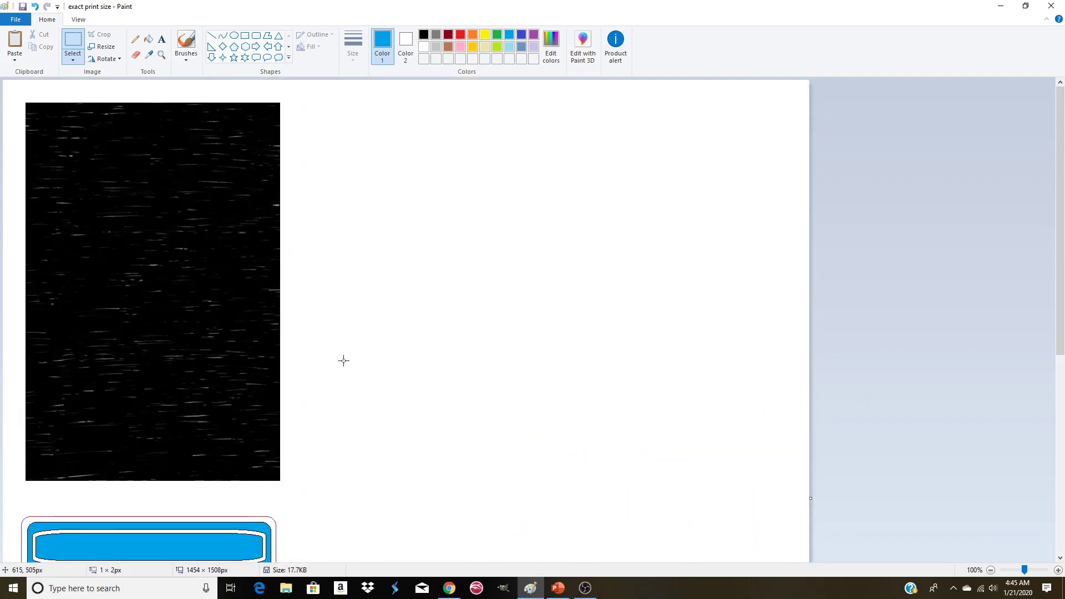
- Select the card-sized texture piece, move it to the upper-right part of the canvas and deselect it
left_click_drag(286, 491, 19, 99)
left_click_drag(45, 145, 509, 178)
left_click(380, 209)
- Select the whole blue card drawing and place it exactly over the card-sized black texture
scroll(382, 211, "down", 6)
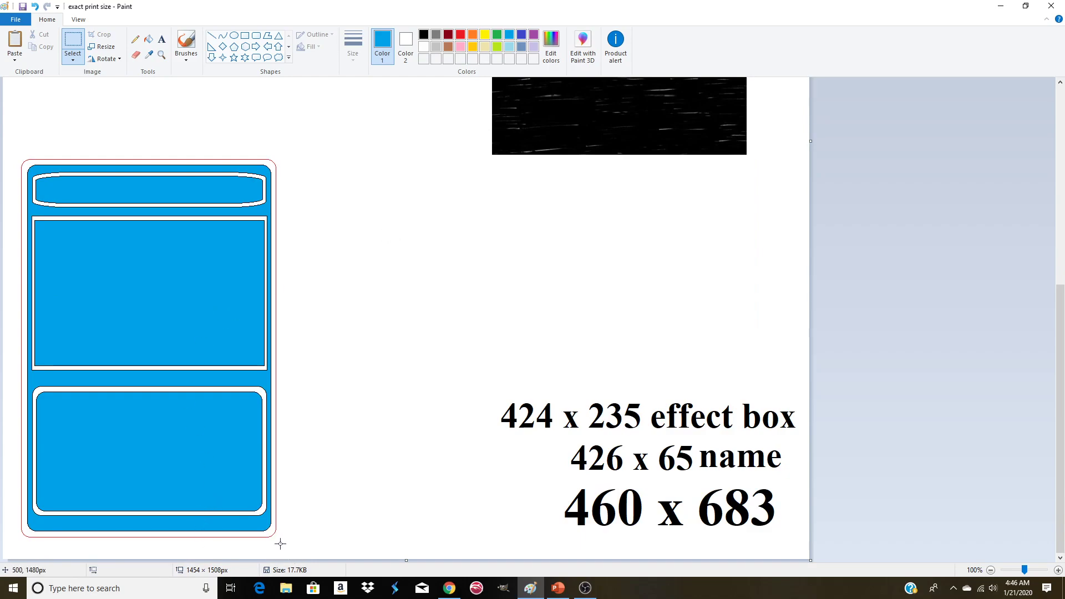
left_click_drag(280, 543, 21, 166)
left_click(397, 182)
left_click_drag(218, 486, 18, 153)
left_click_drag(64, 232, 535, 207)
scroll(341, 236, "up", 5)
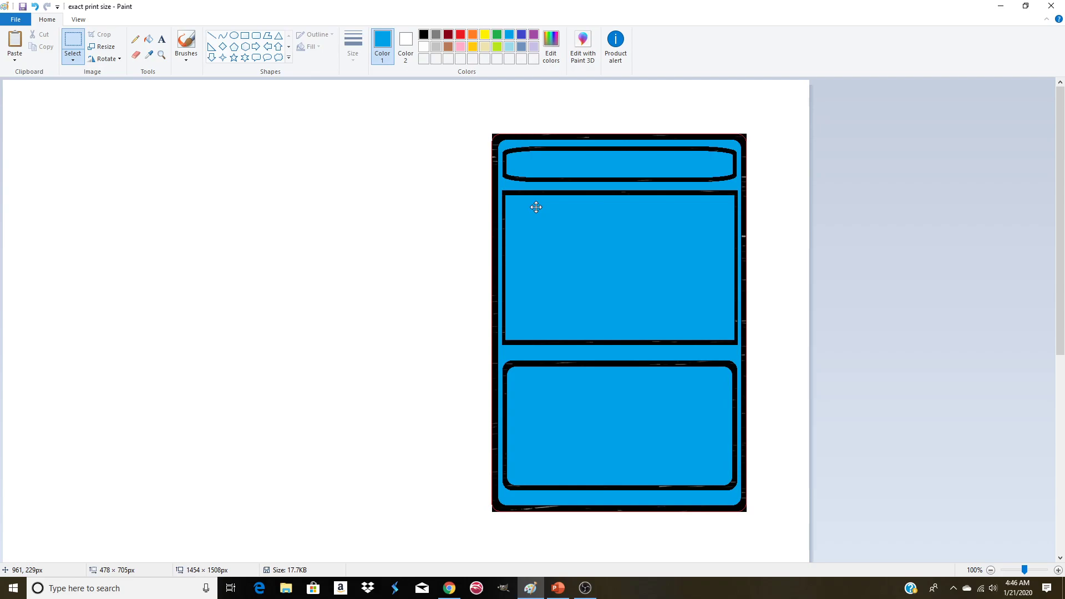
left_click_drag(536, 207, 536, 207)
- Erase the black texture outside the red outline at the card's upper-left corner, working at 800% magnification
left_click(148, 39)
left_click(161, 54)
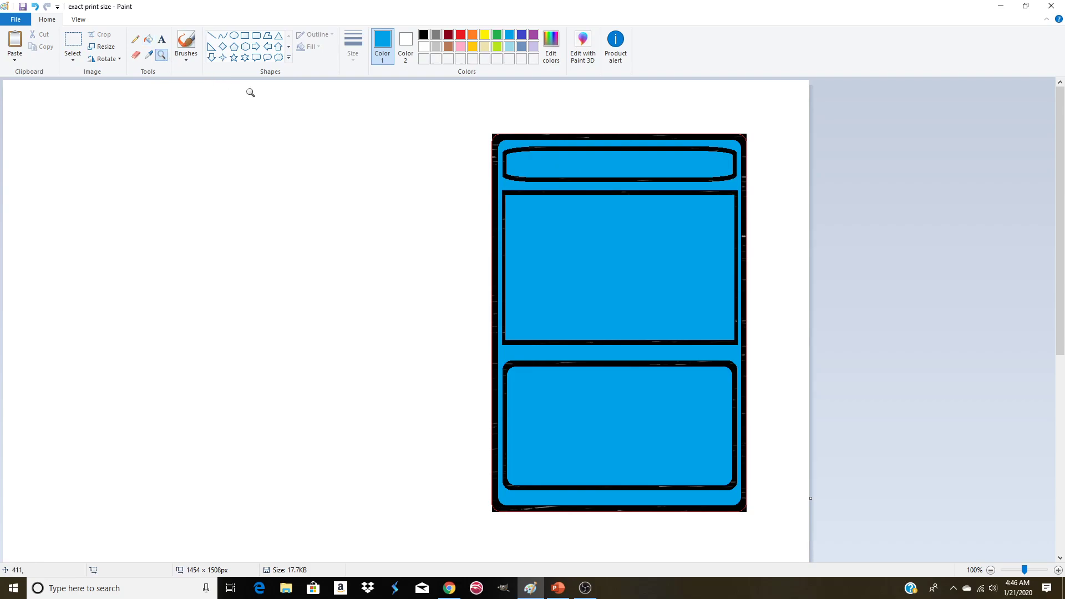
left_click(521, 136)
left_click(522, 161)
left_click(310, 235)
left_click(312, 239)
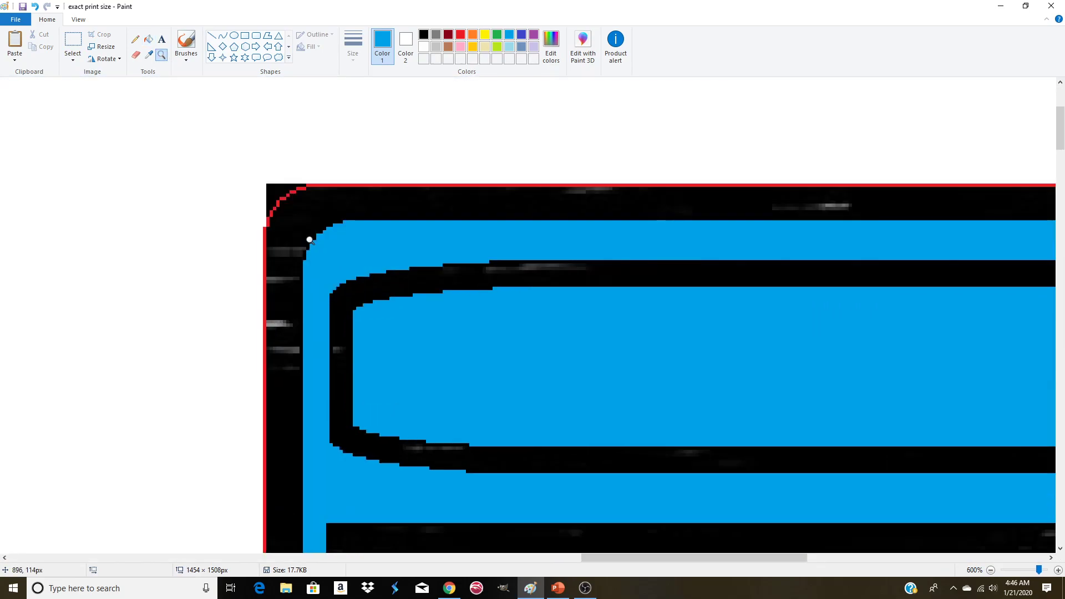
left_click(270, 199)
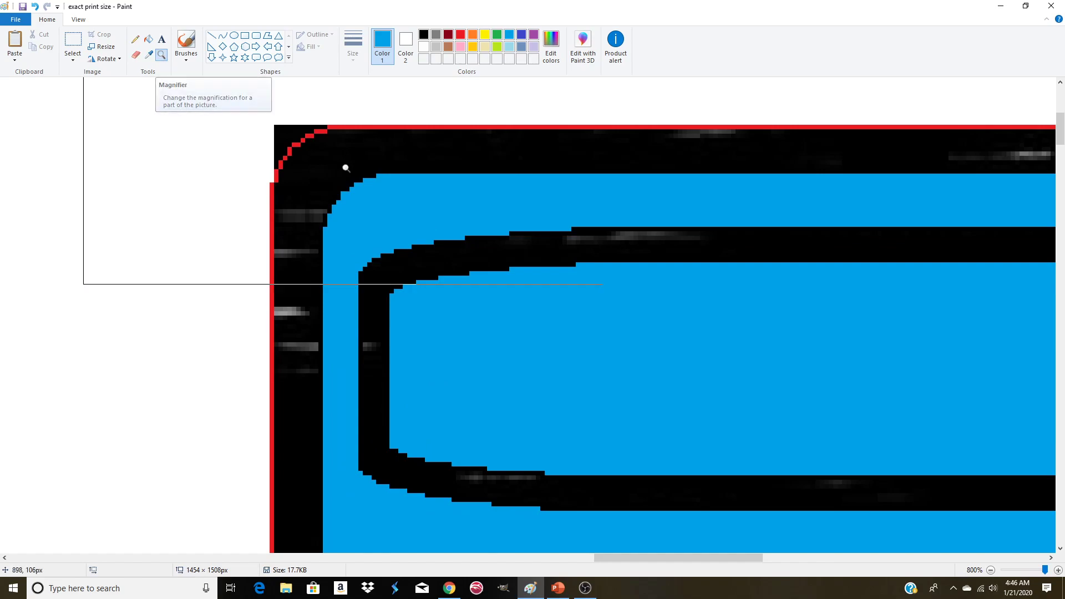
left_click(134, 56)
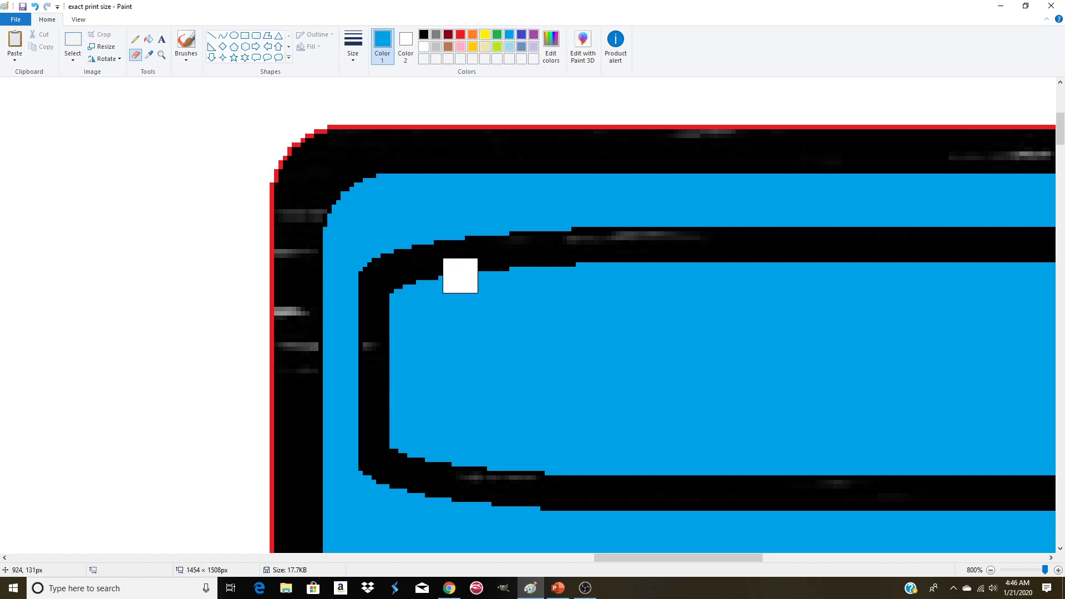
- Erase the black texture outside the red outline at the card's lower-left, lower-right and upper-right corners
scroll(459, 276, "down", 20)
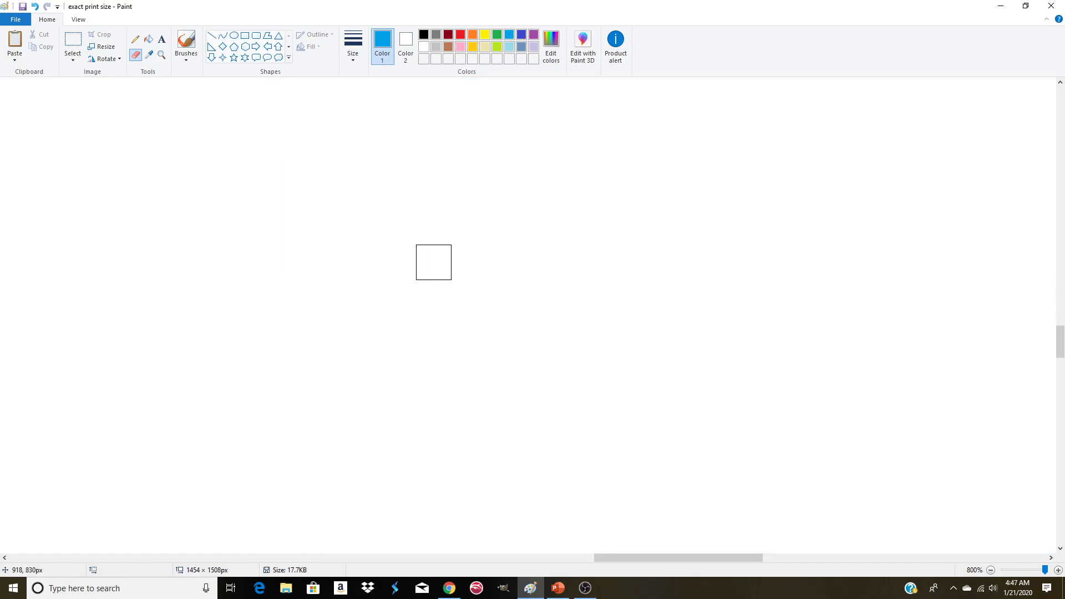
scroll(434, 267, "up", 5)
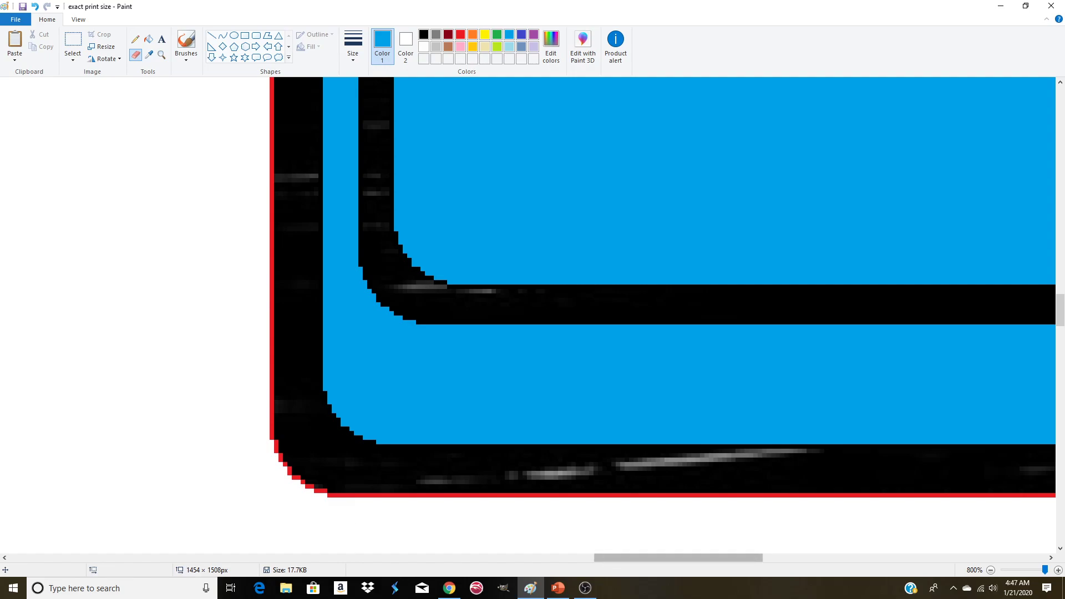
left_click_drag(615, 557, 876, 577)
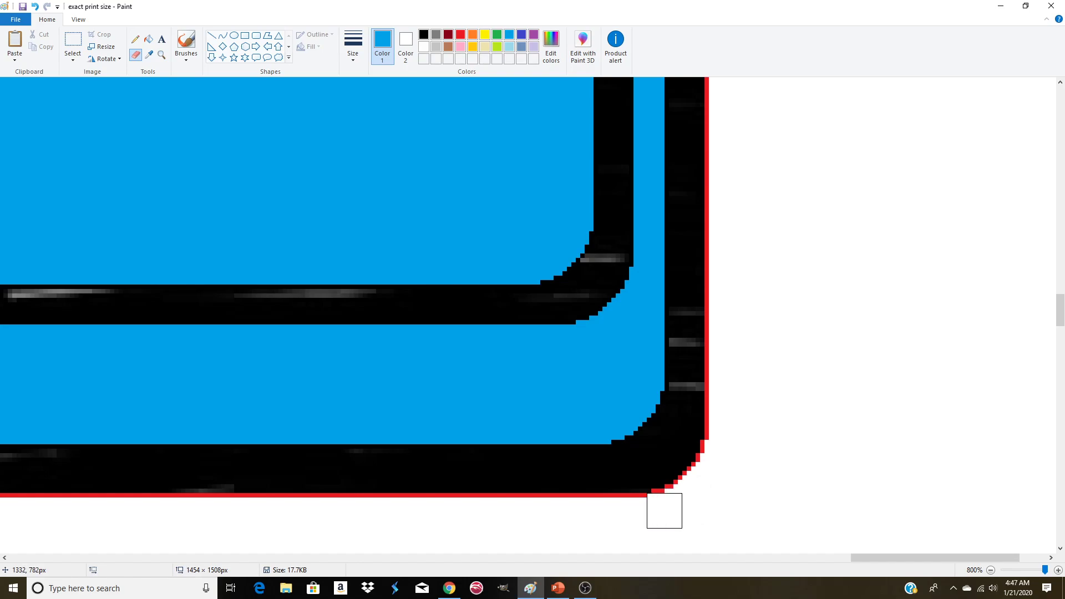
scroll(966, 506, "up", 15)
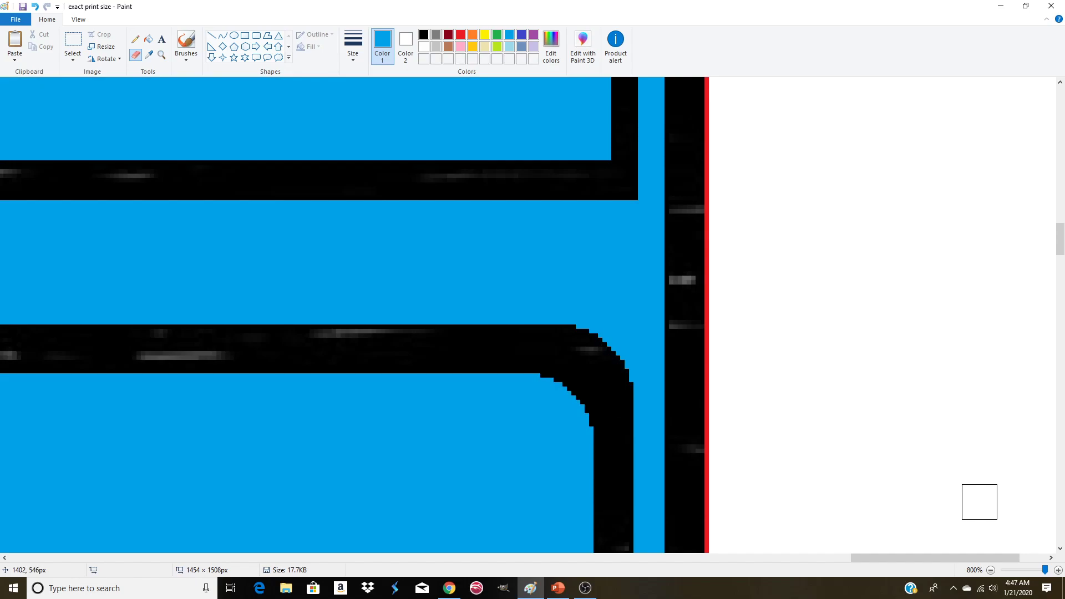
scroll(760, 262, "down", 4)
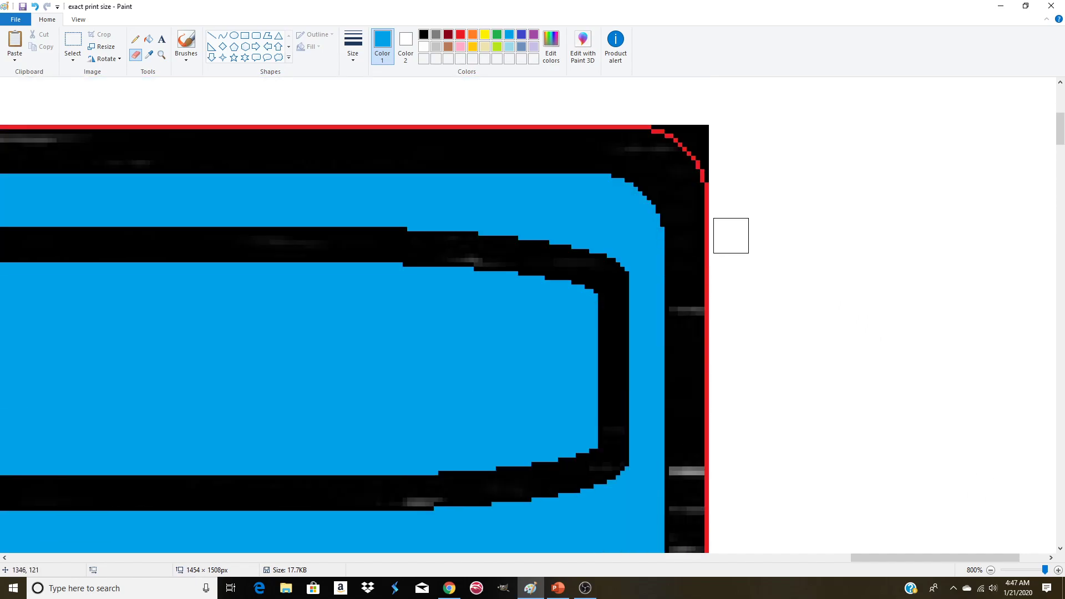
scroll(754, 256, "up", 2)
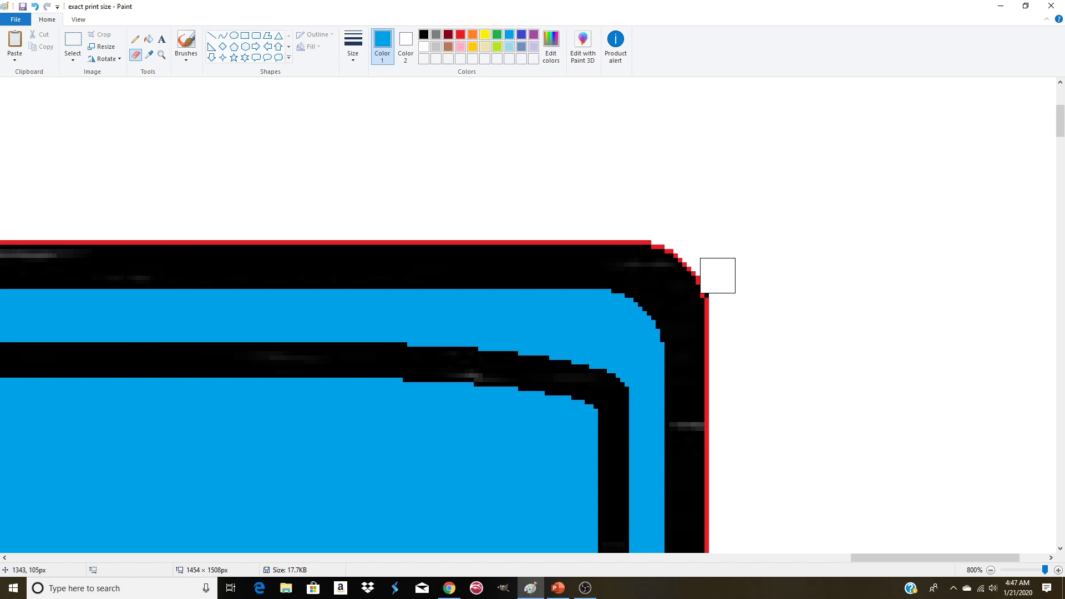
- Fill the red outline along the card's top edge with black
left_click_drag(885, 557, 648, 587)
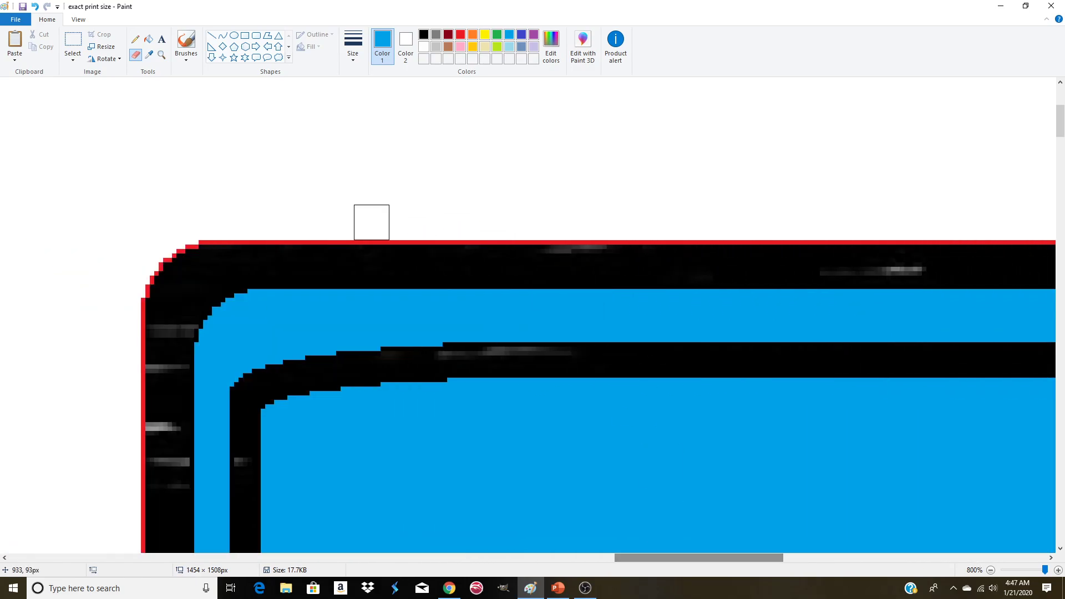
left_click(161, 54)
right_click(277, 204)
right_click(277, 204)
right_click(277, 204)
right_click(278, 203)
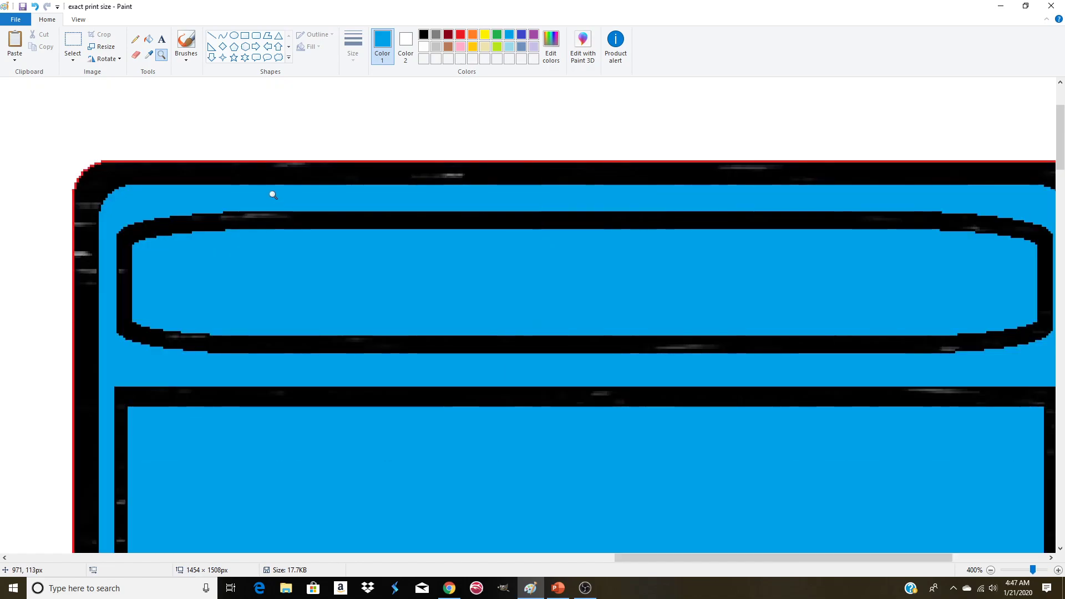
left_click(281, 169)
left_click(267, 195)
left_click(249, 216)
left_click(235, 233)
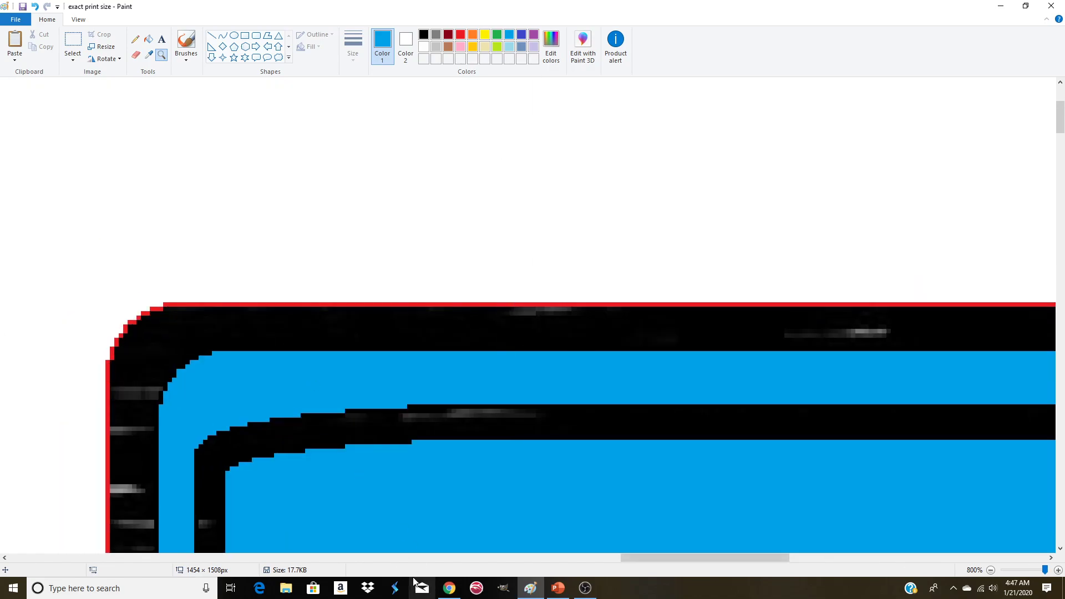
scroll(372, 359, "down", 2)
left_click(148, 39)
left_click(424, 34)
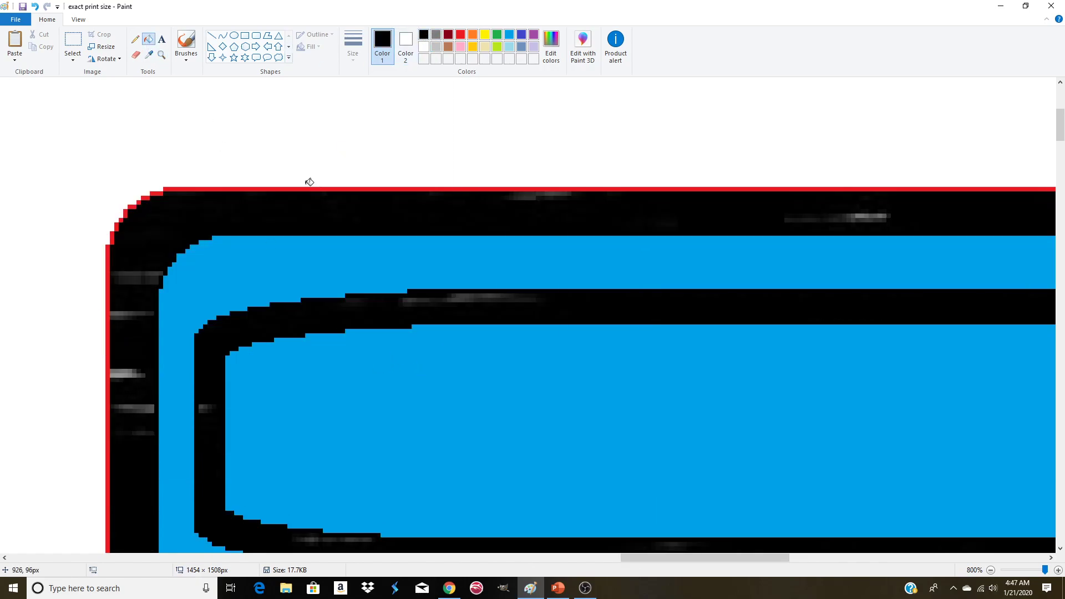
left_click(310, 187)
- Fill the red pixels around the card's upper-left corner and the red left edge with black
left_click(162, 54)
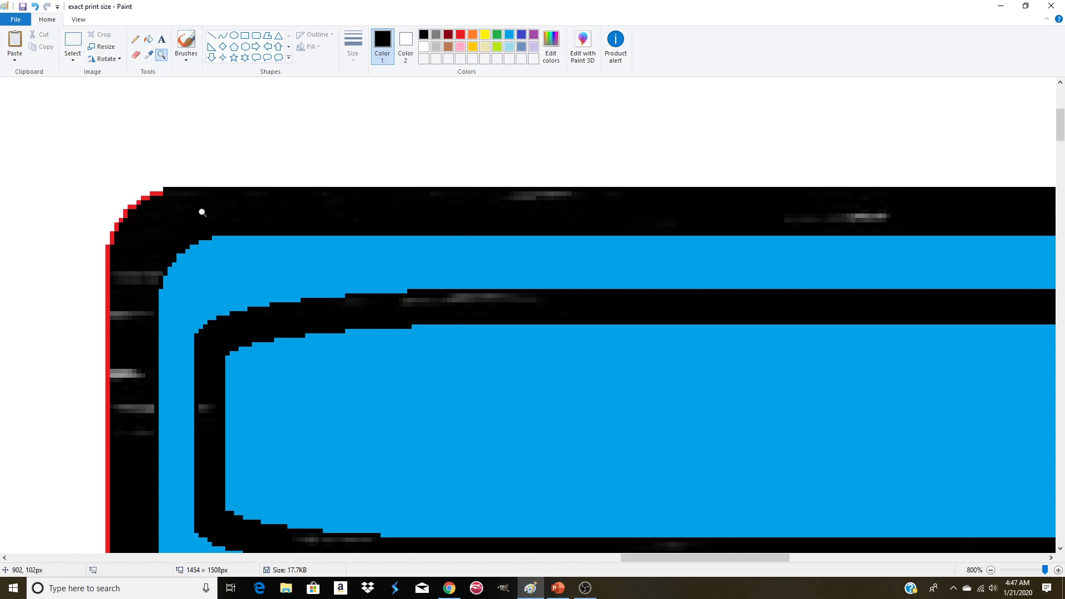
left_click_drag(680, 558, 618, 583)
left_click(148, 38)
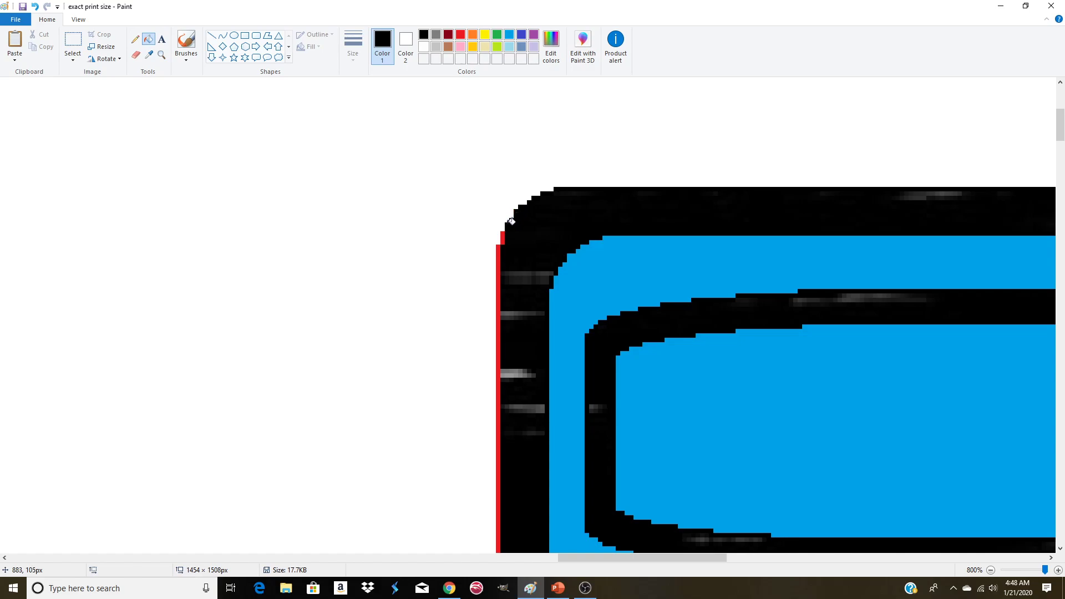
left_click(501, 249)
- Fill the red outline around the card's lower-left corner and along its bottom edge with black
scroll(554, 261, "down", 20)
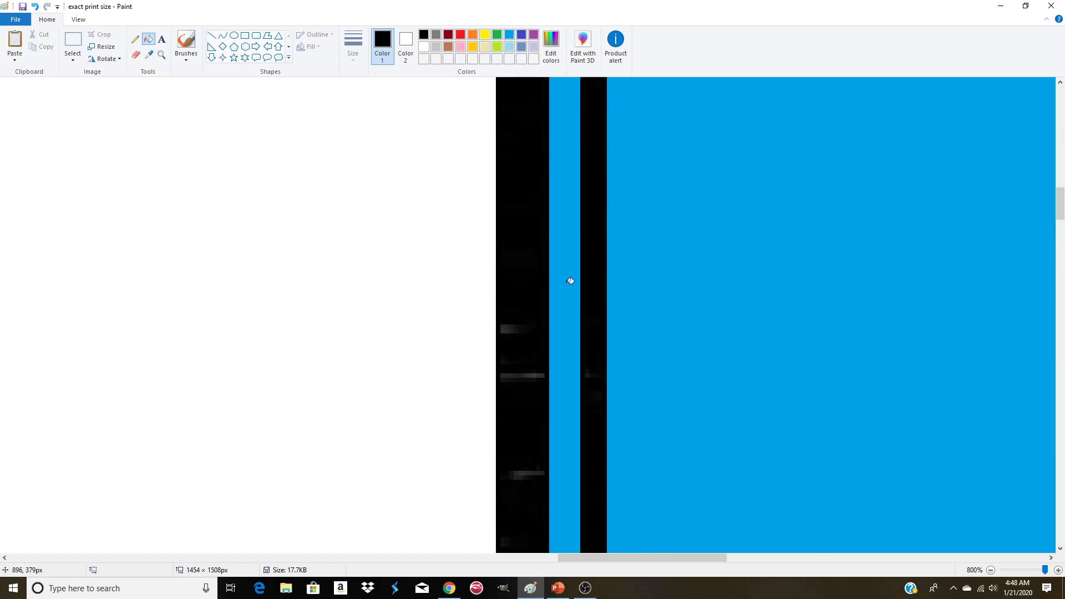
scroll(577, 264, "down", 7)
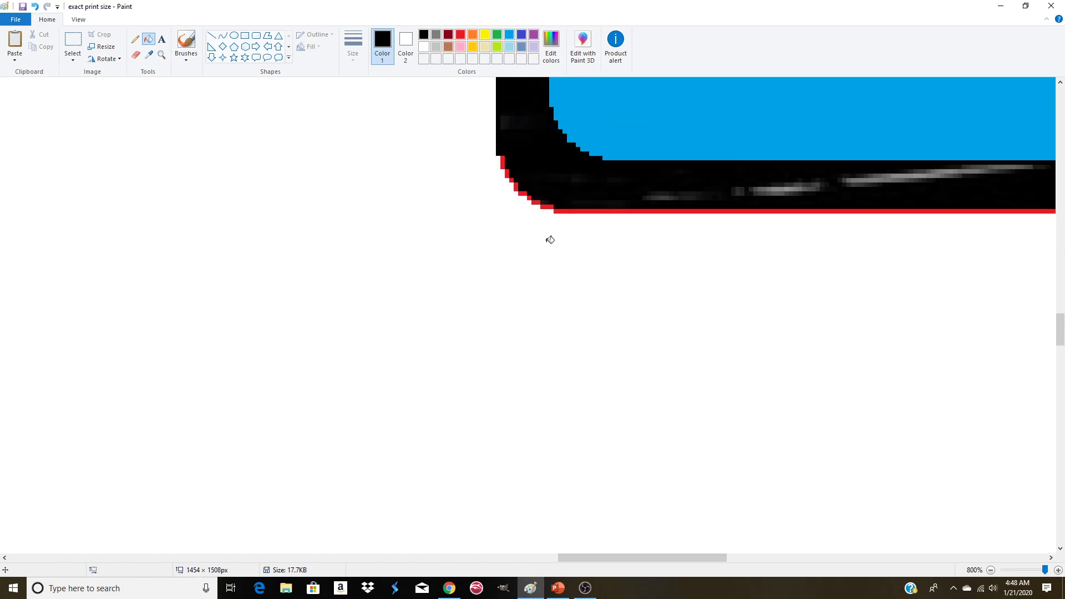
left_click(514, 176)
left_click(577, 206)
- Fill the red outline at the card's lower-right corner and right edge with black, undoing any fill that floods the background
left_click_drag(622, 557, 910, 559)
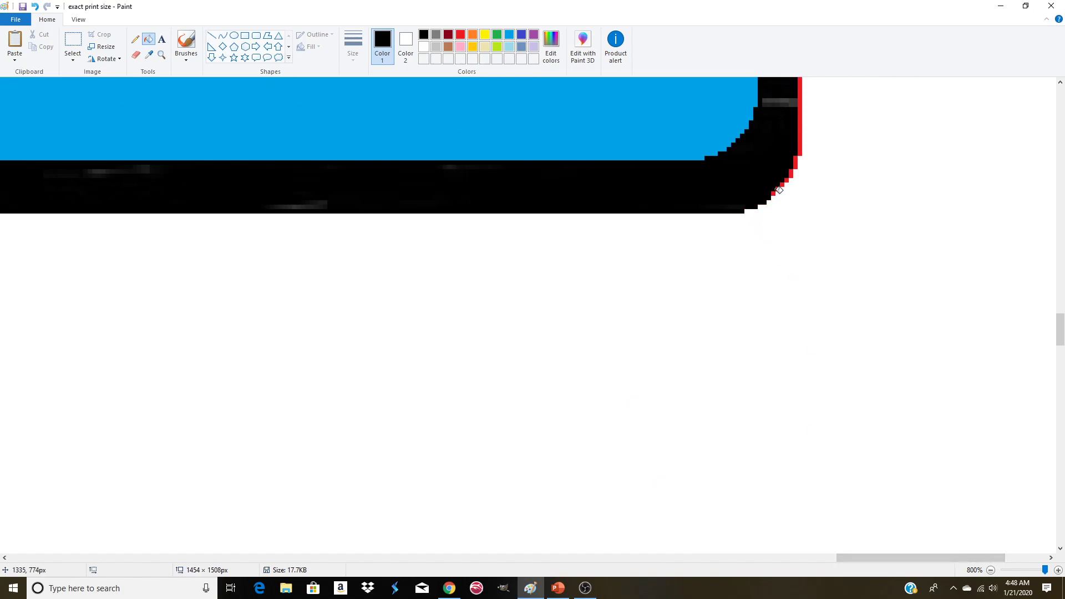
left_click(778, 189)
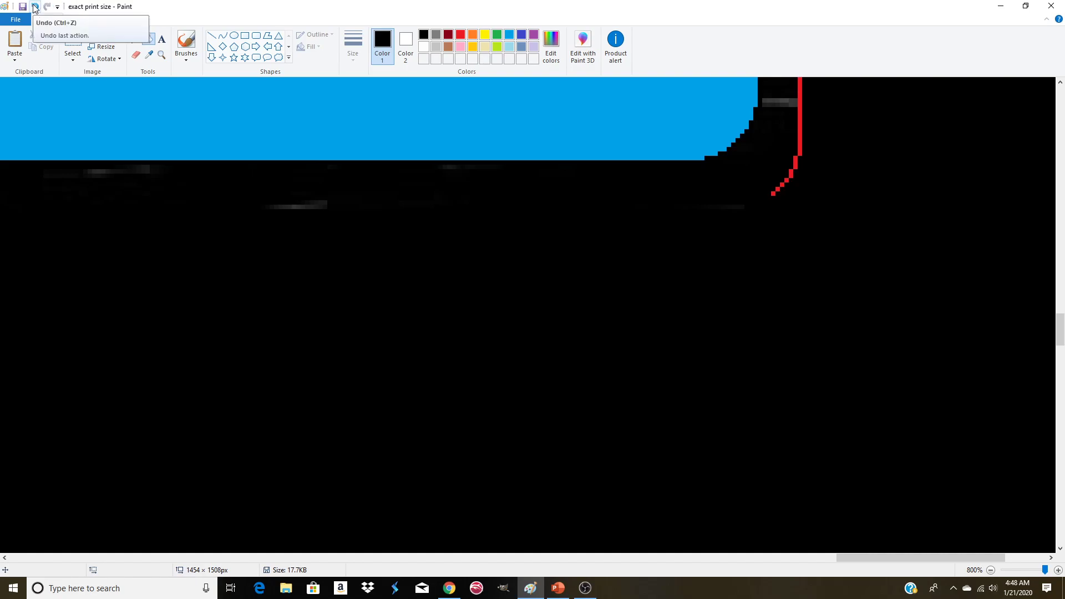
left_click(35, 7)
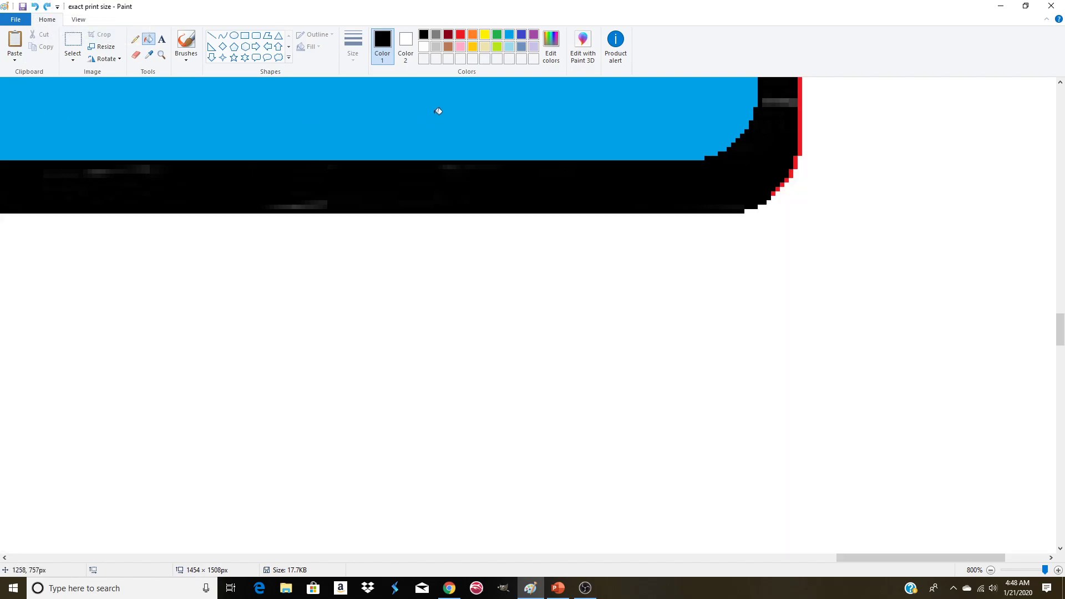
left_click(801, 128)
left_click(797, 165)
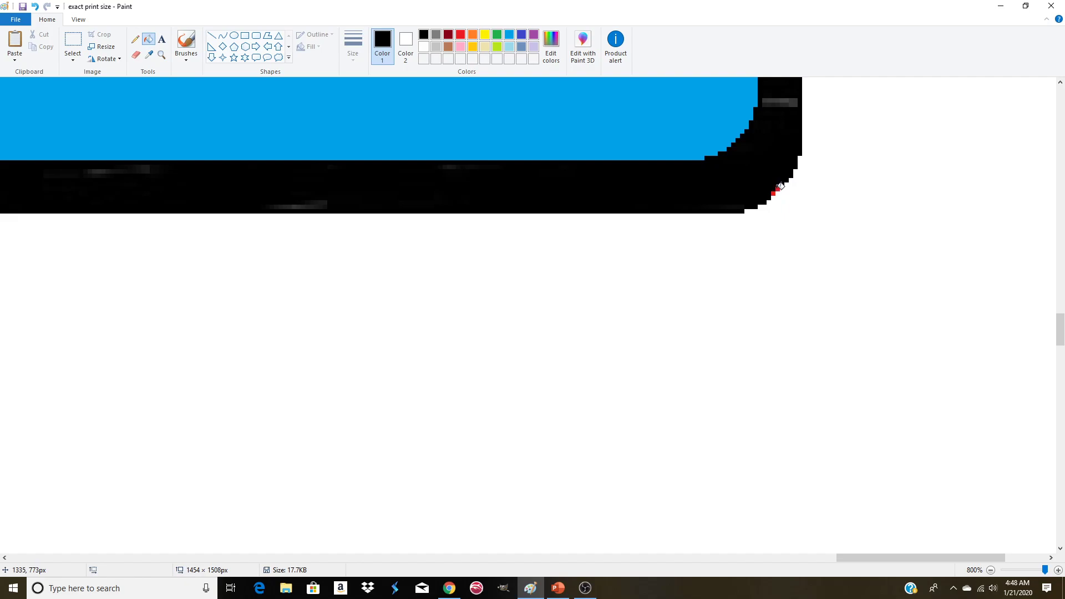
- Fill the red pixels around the card's upper-right corner with black
scroll(854, 290, "up", 20)
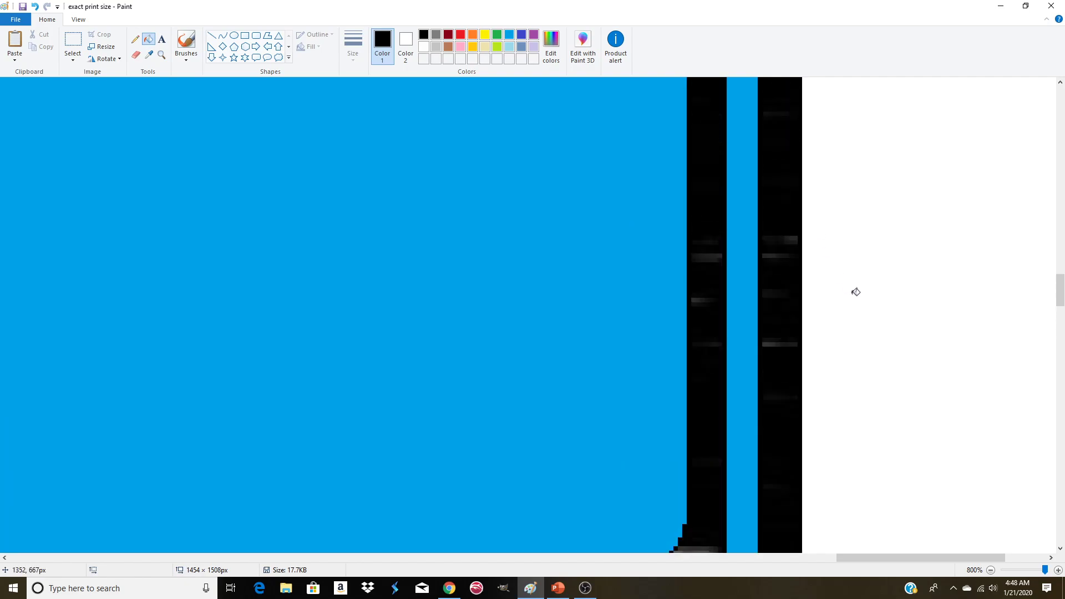
scroll(854, 292, "up", 2)
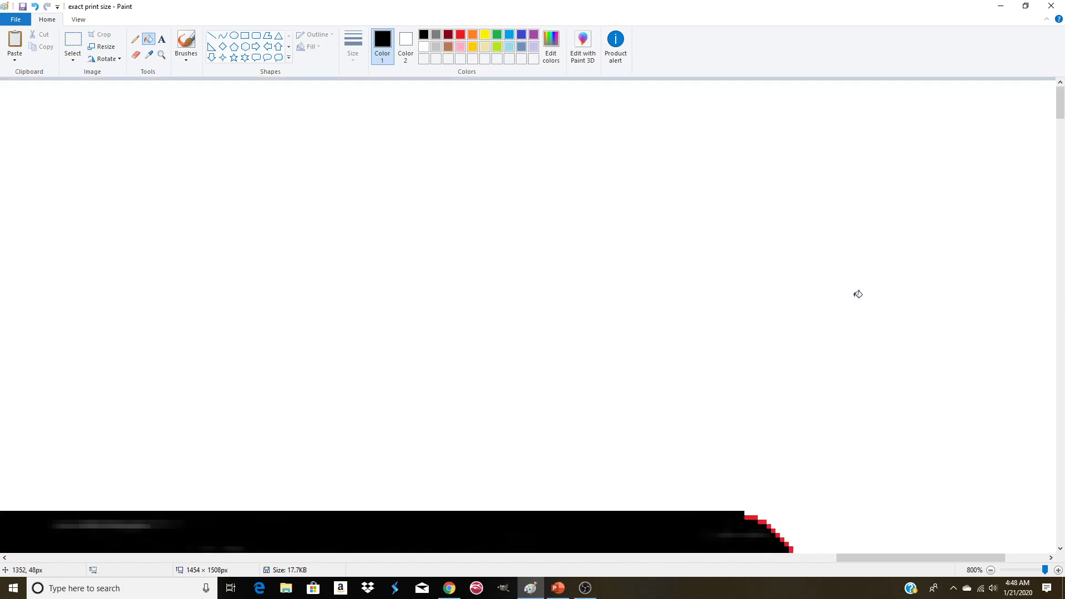
scroll(813, 278, "down", 2)
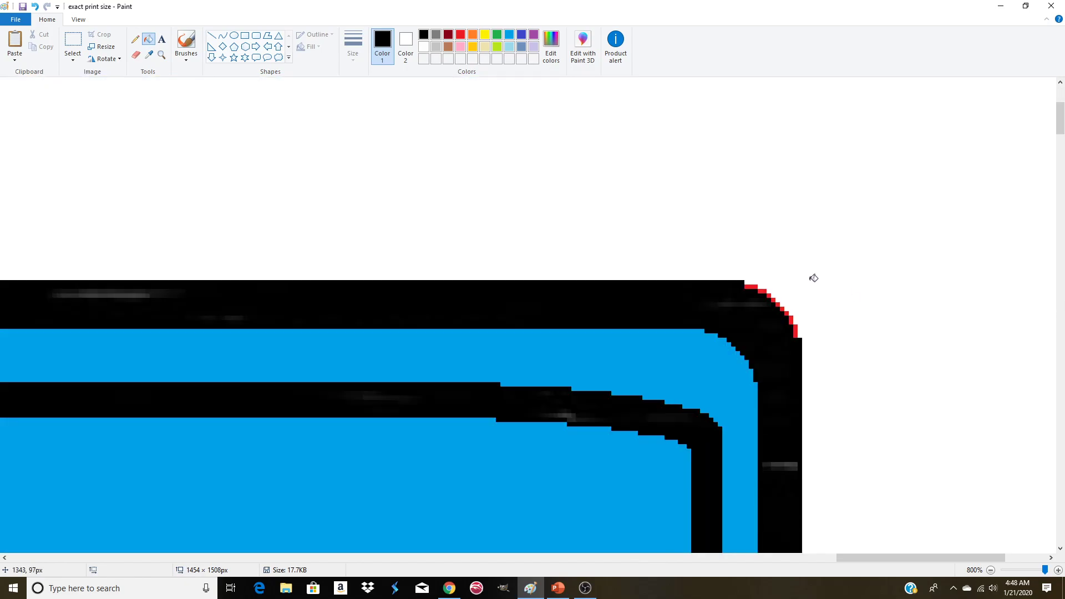
left_click(761, 289)
- Return to the card's upper-left corner and zoom out to 300% to check the blackened border
left_click_drag(896, 555, 650, 555)
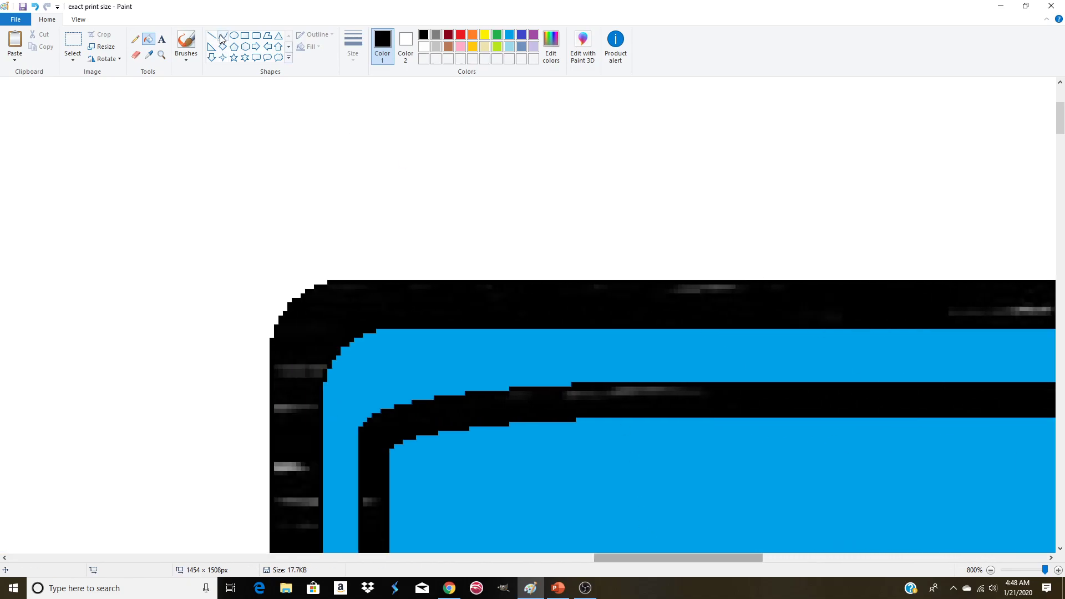
left_click(161, 56)
right_click(295, 207)
right_click(294, 207)
right_click(294, 207)
right_click(294, 207)
right_click(295, 207)
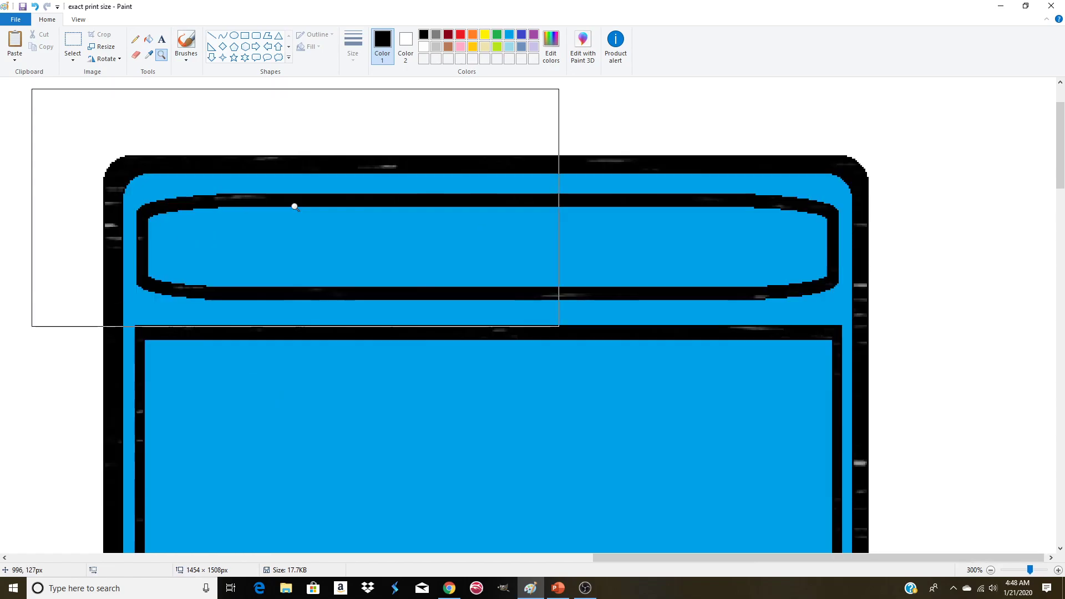
- Zoom out to 100%, then select the whole card and move it to the left side of the canvas
right_click(294, 207)
right_click(294, 207)
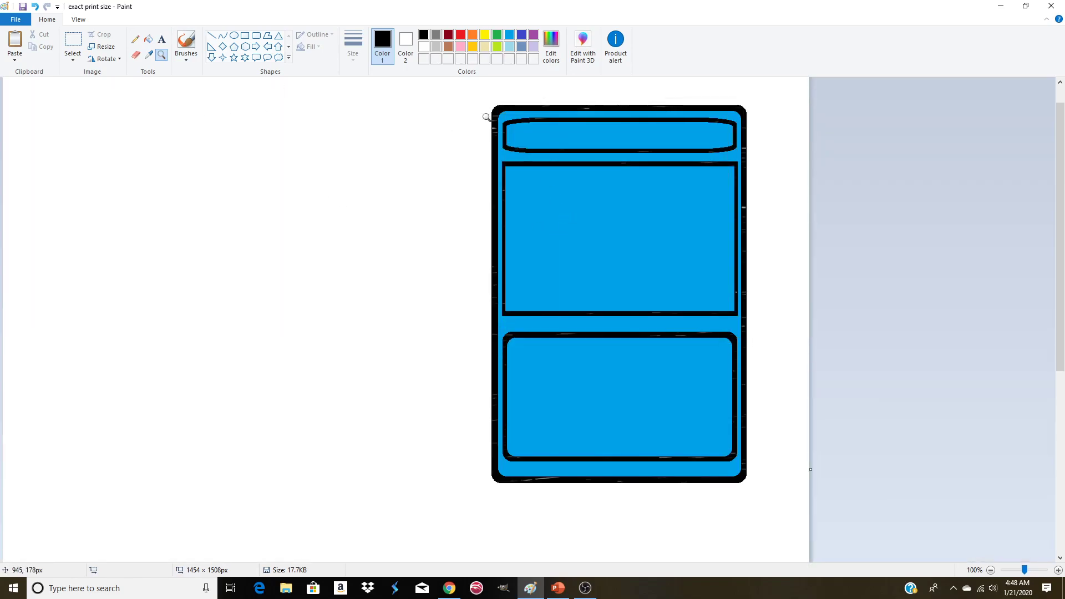
left_click(73, 40)
left_click_drag(480, 98, 732, 424)
left_click_drag(756, 499, 756, 500)
left_click_drag(624, 267, 161, 260)
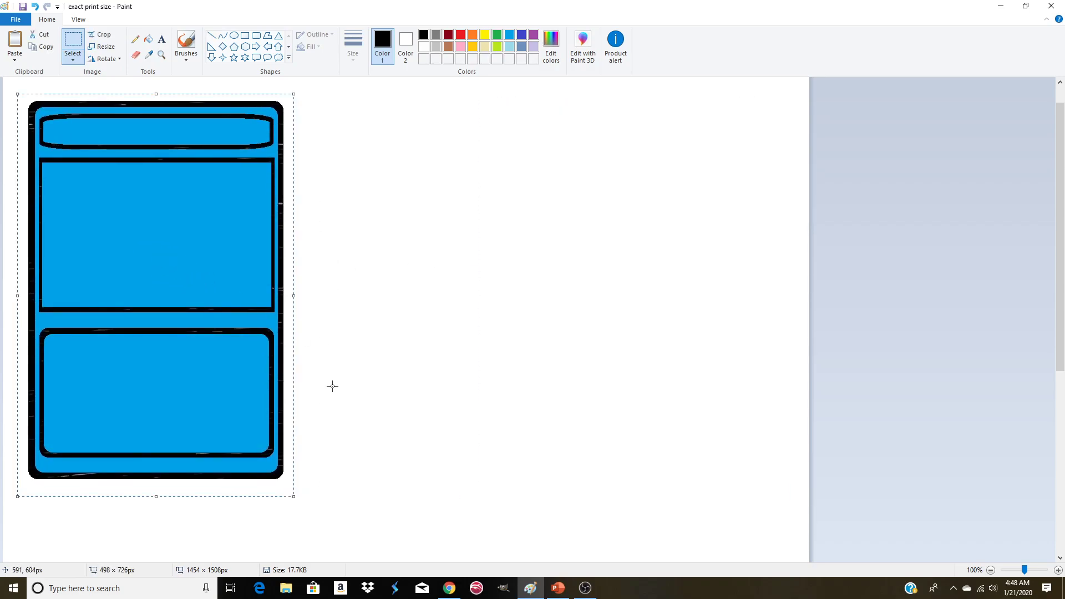
left_click(468, 287)
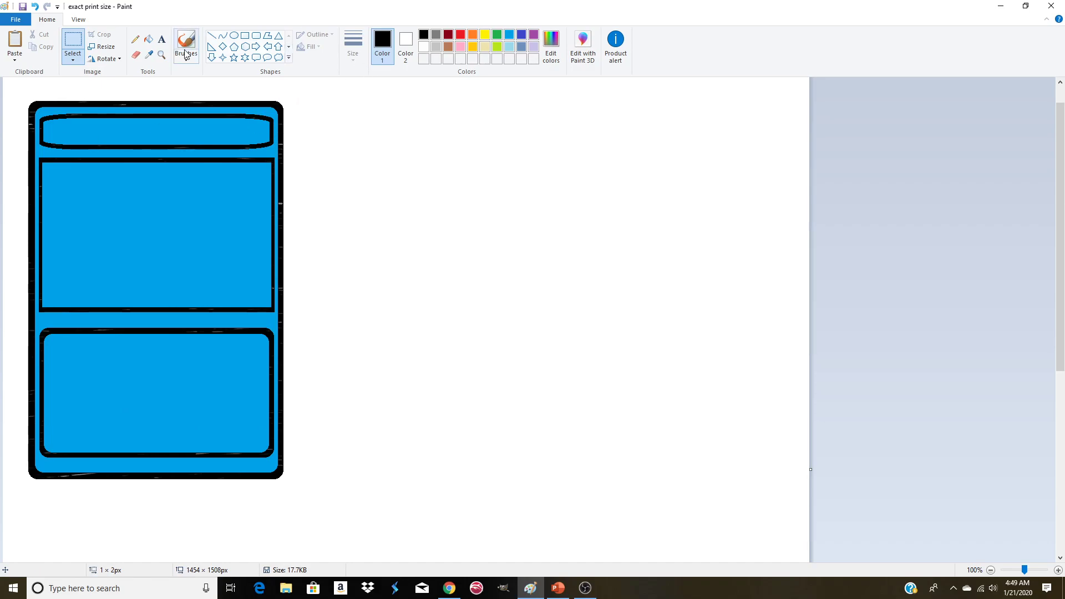
- Fill the blue area between the card's border and its panels with white, and shift the card slightly up and left
left_click(149, 43)
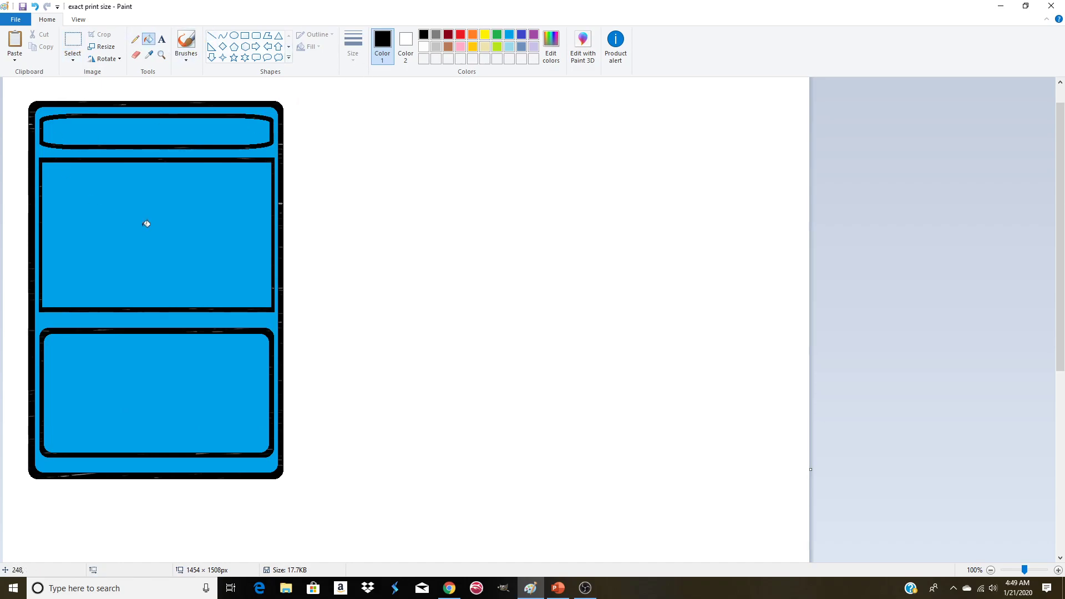
right_click(273, 155)
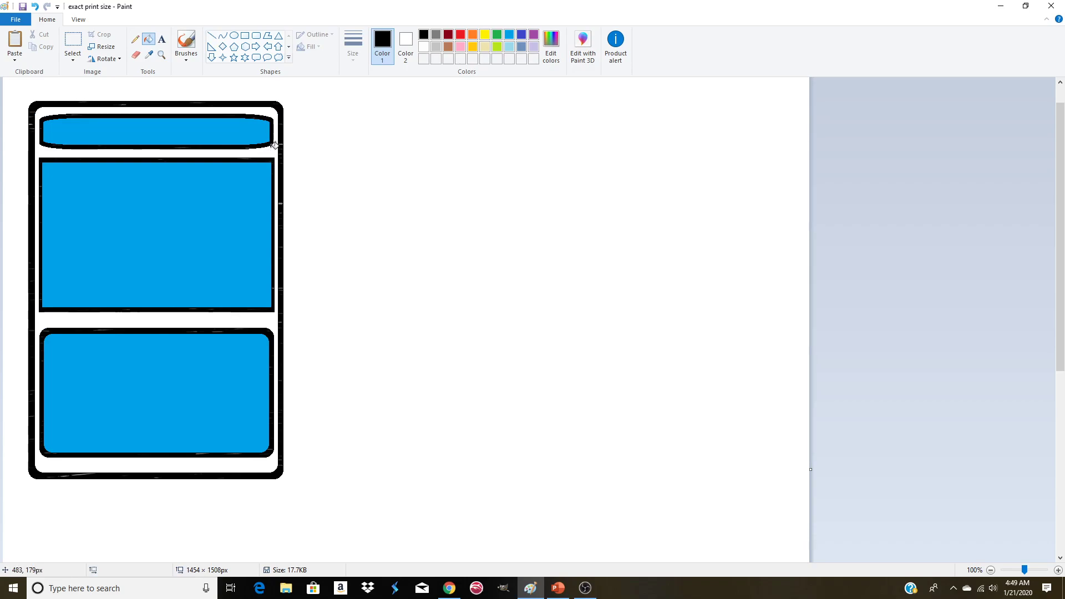
left_click(73, 40)
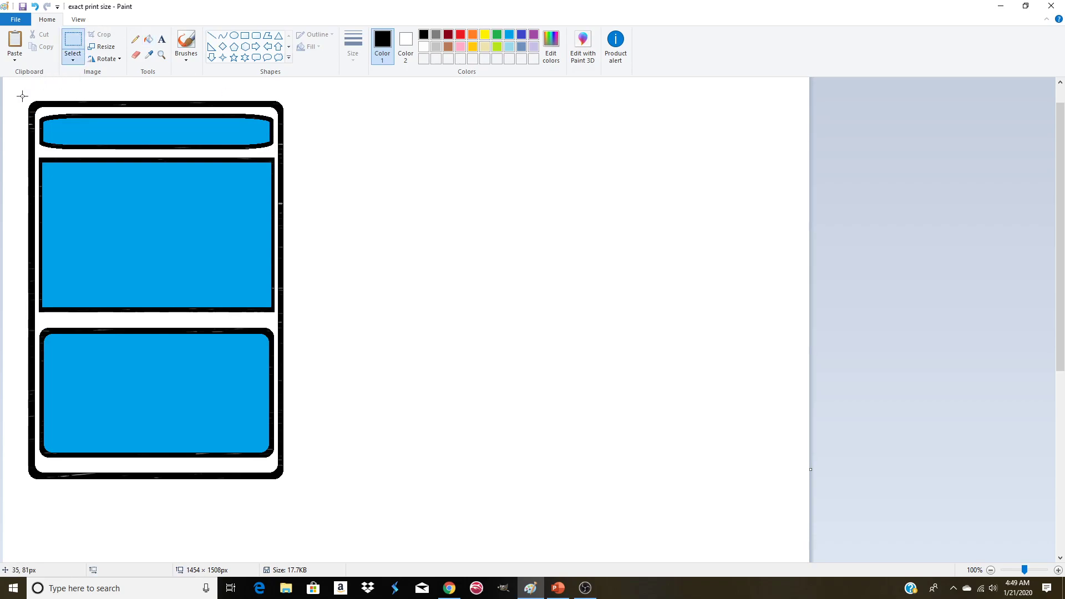
left_click_drag(79, 162, 293, 487)
left_click_drag(202, 395, 191, 383)
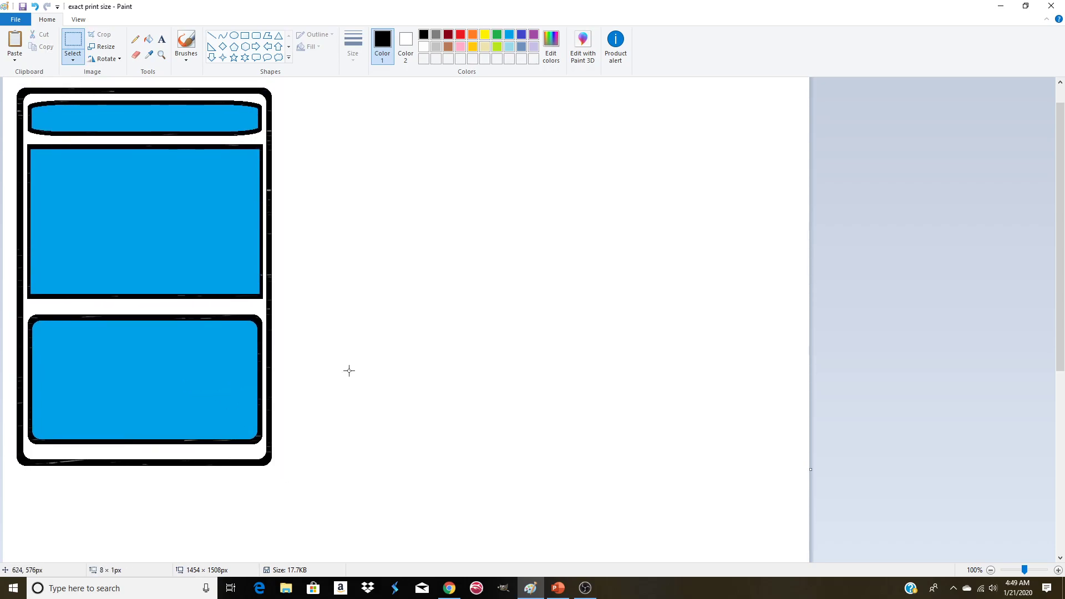
- Switch to Chrome and search Google Images for "grey texture"
left_click(449, 589)
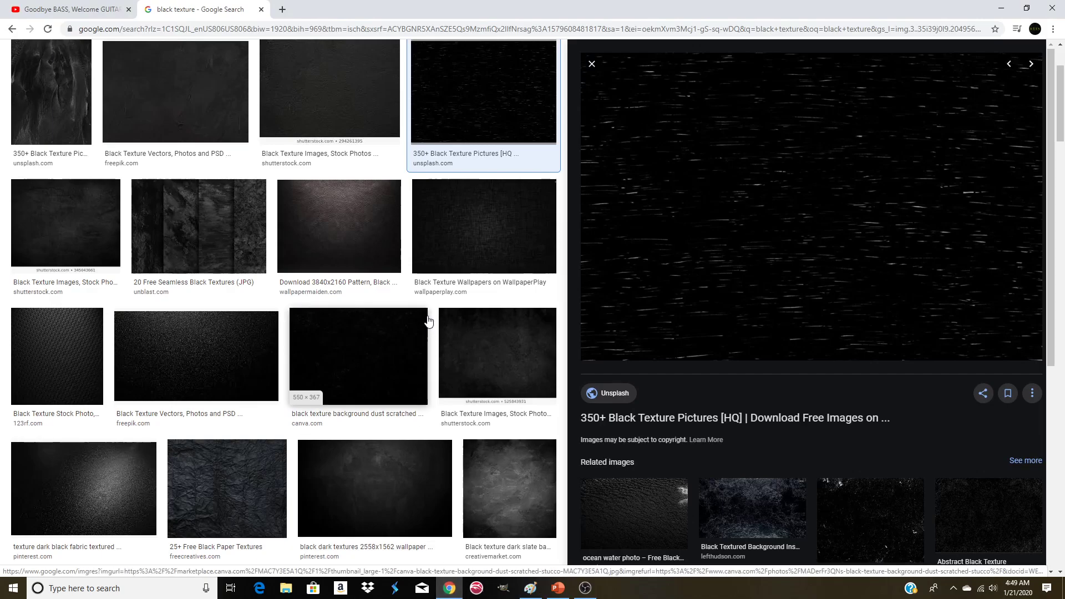
scroll(428, 321, "up", 2)
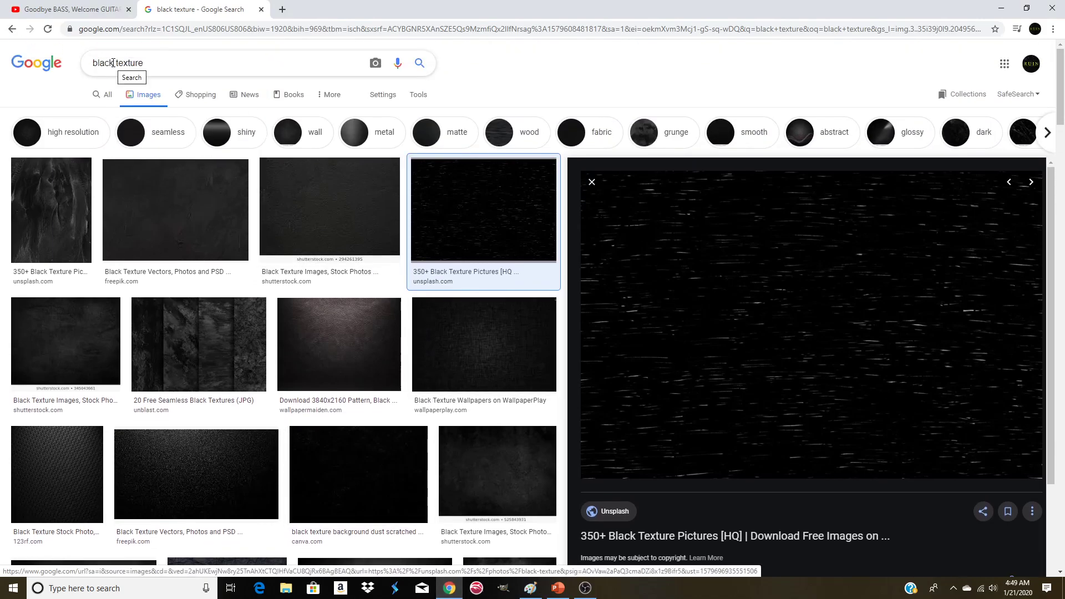
double_click(111, 63)
type("grey")
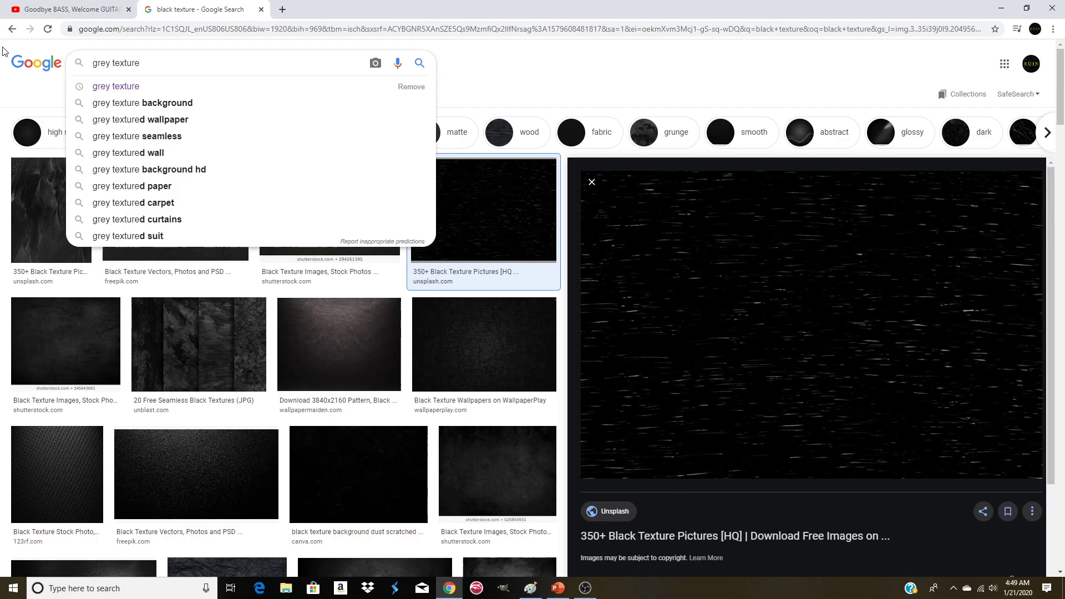
key("Return")
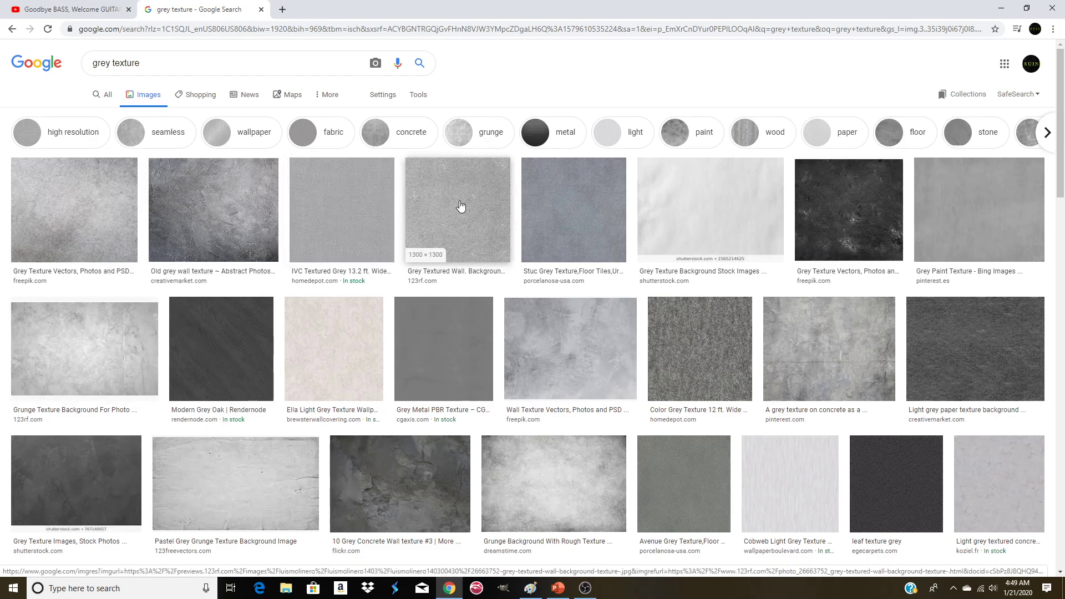
- Copy the IVC Textured Grey image from the results and paste it in Paint, aligned with the card's upper-left corner
left_click(341, 213)
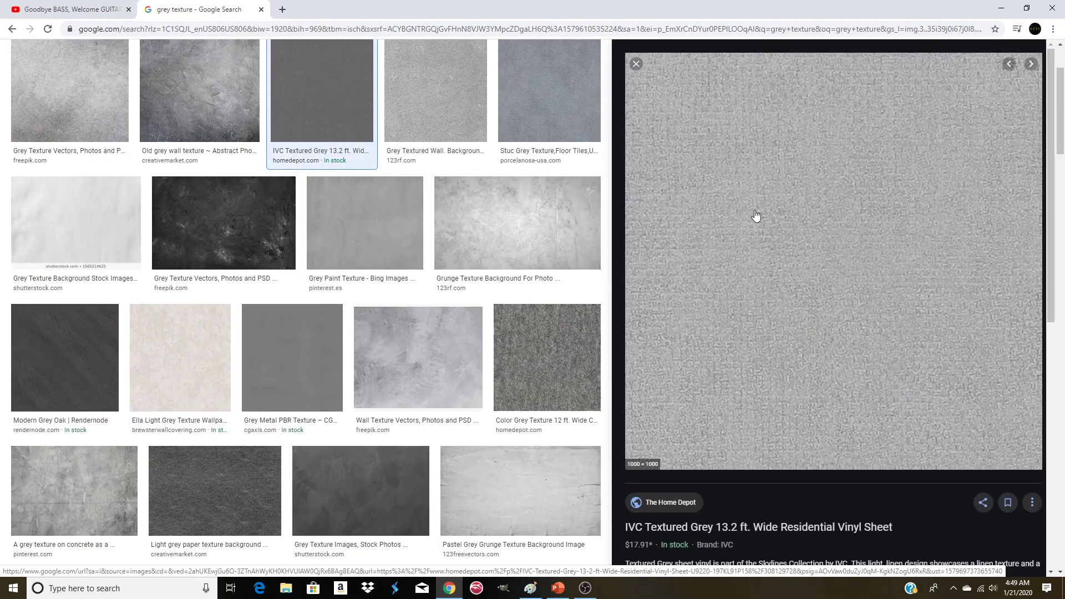
right_click(780, 138)
left_click(822, 253)
left_click(524, 590)
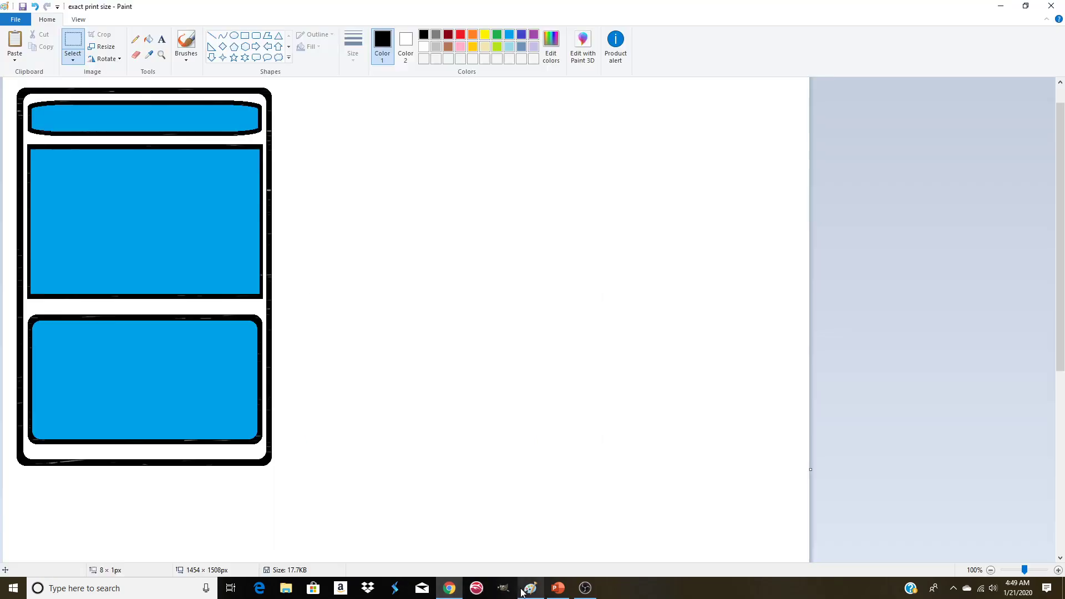
left_click(14, 42)
left_click_drag(459, 129, 132, 135)
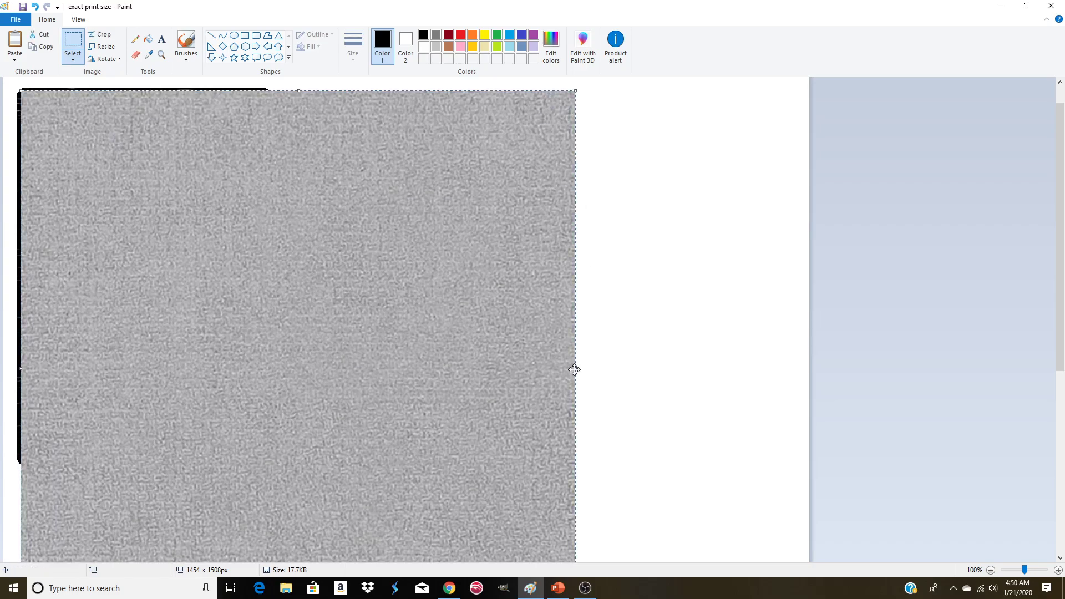
- Shrink the grey texture to about 441 px wide and just within the card's height, and place it beside the card
left_click_drag(576, 370, 264, 339)
scroll(265, 338, "down", 2)
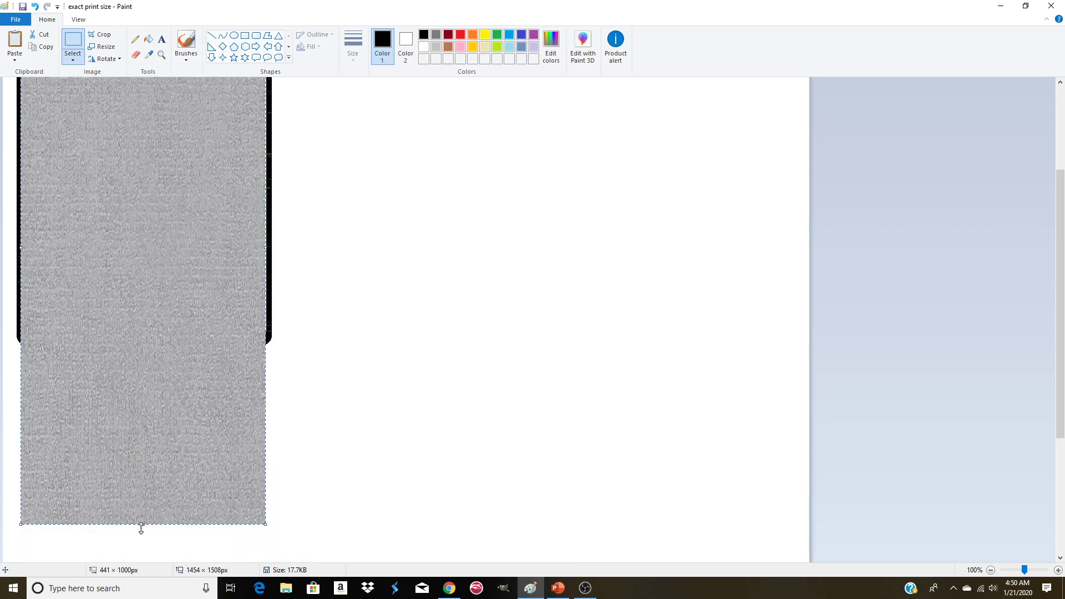
left_click_drag(142, 524, 131, 389)
left_click_drag(131, 342, 131, 343)
scroll(337, 283, "up", 3)
left_click_drag(155, 267, 516, 267)
left_click(760, 238)
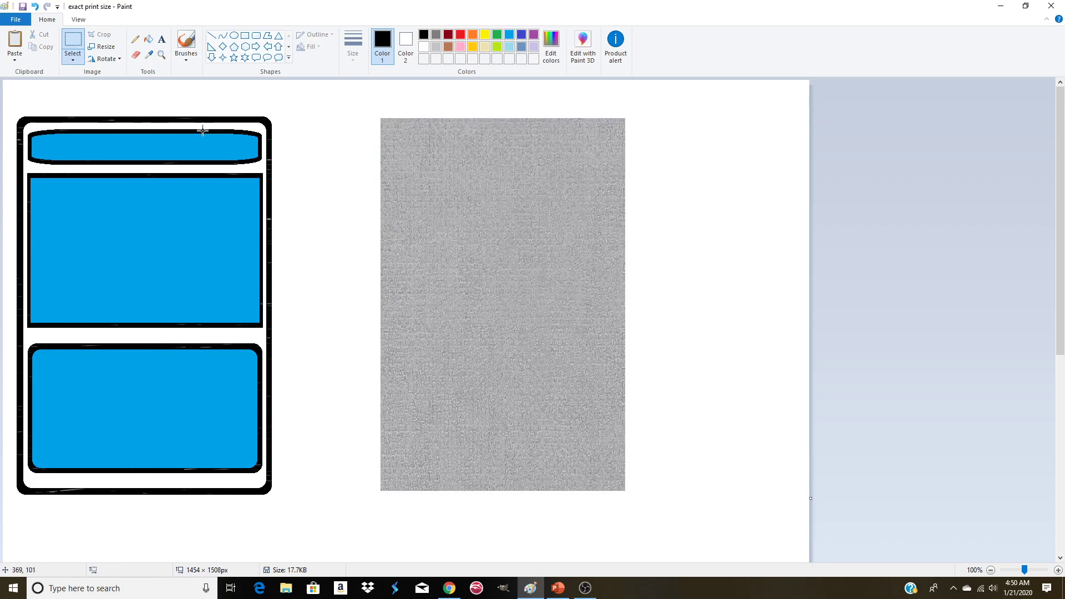
- Select the whole card and overlay it centred on the grey texture so its border covers the texture's edges
left_click(148, 39)
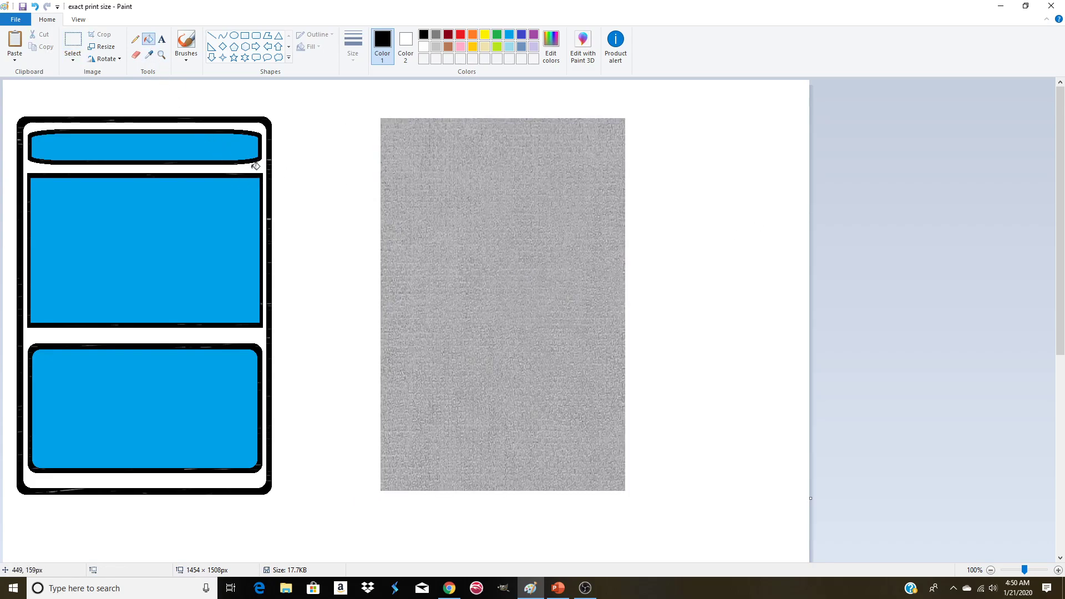
left_click(76, 41)
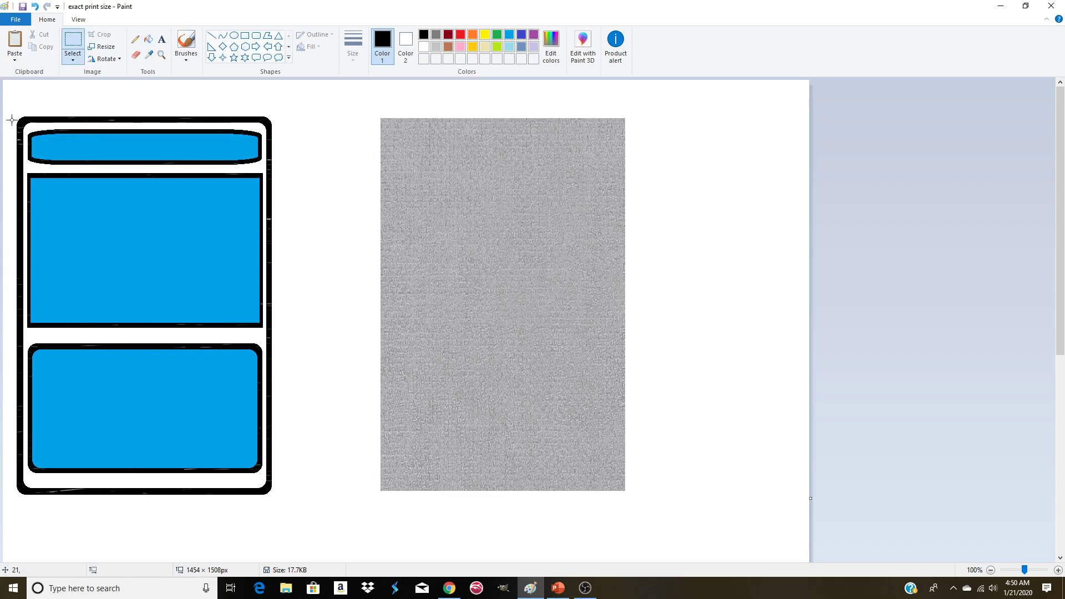
left_click_drag(11, 113, 99, 248)
left_click_drag(287, 500, 279, 500)
left_click_drag(410, 398, 561, 397)
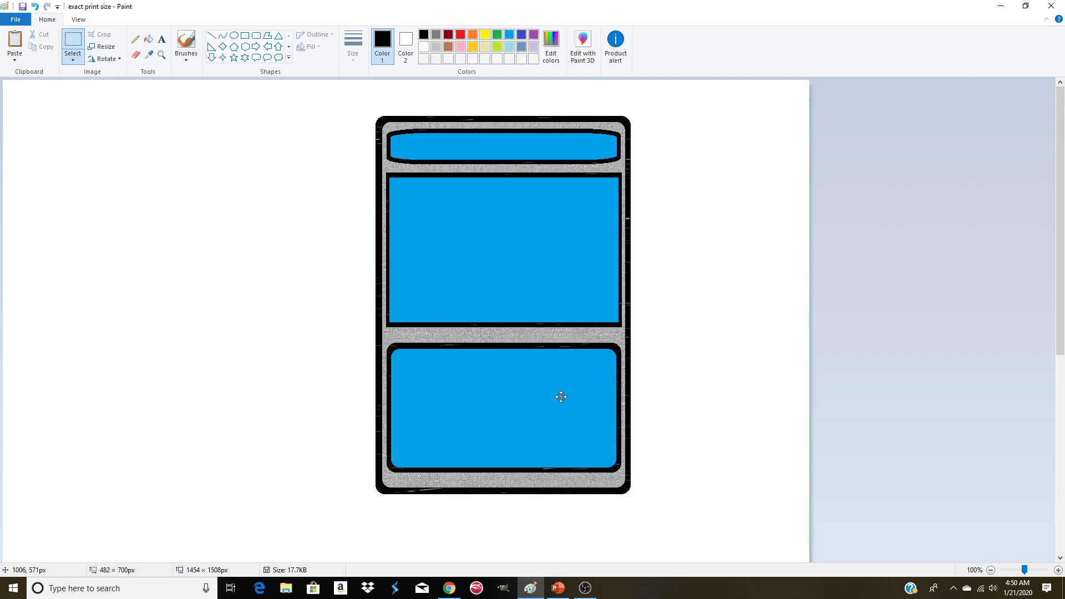
left_click(692, 308)
- Select the card together with its grey backing and move it to the left half of the canvas
left_click_drag(453, 217, 636, 504)
left_click_drag(519, 319, 267, 323)
left_click(464, 142)
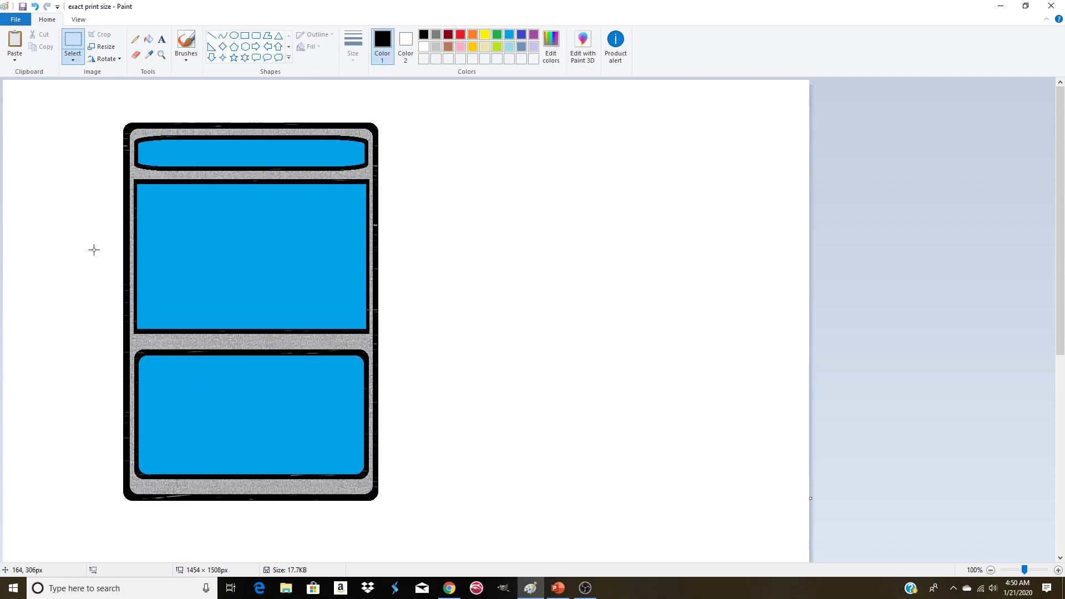
- Fill the card's upper name bar and lower text box with white
left_click(149, 39)
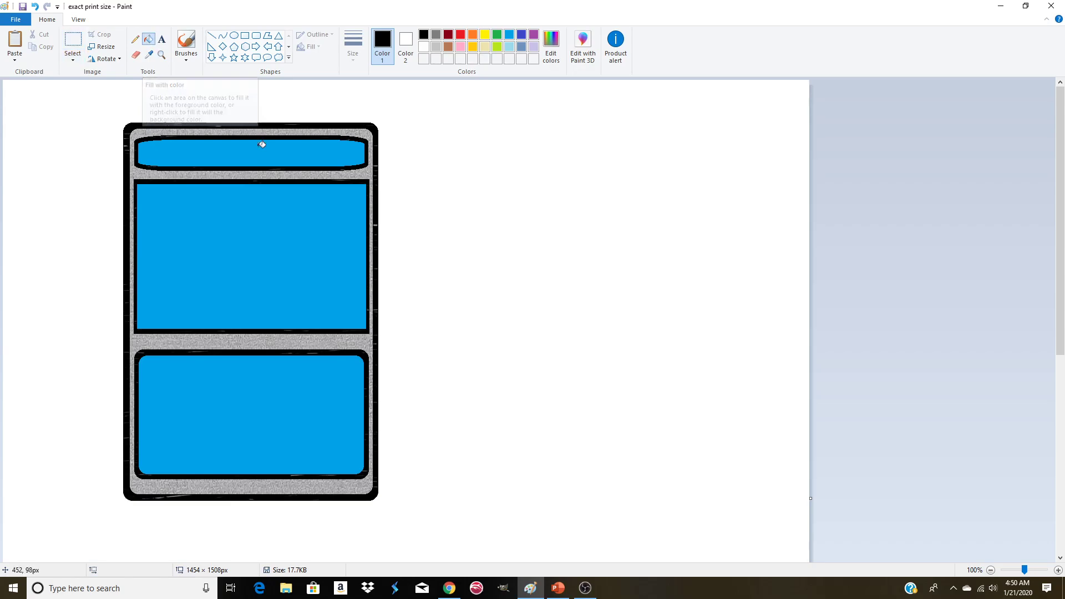
right_click(247, 150)
right_click(283, 391)
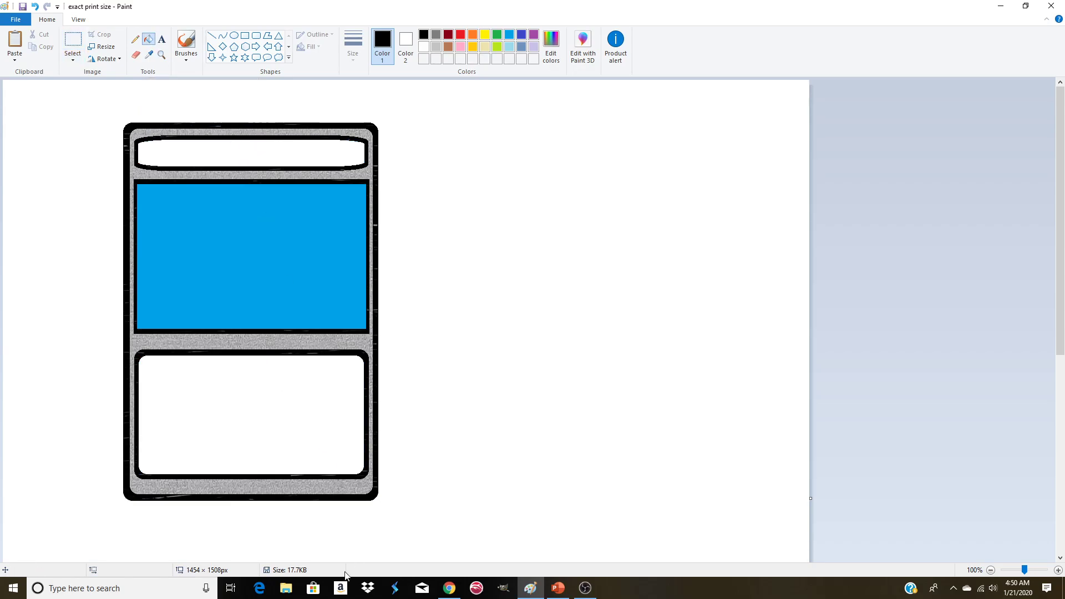
- Switch to Chrome and search Google Images for "white texture"
left_click(449, 588)
scroll(355, 349, "up", 2)
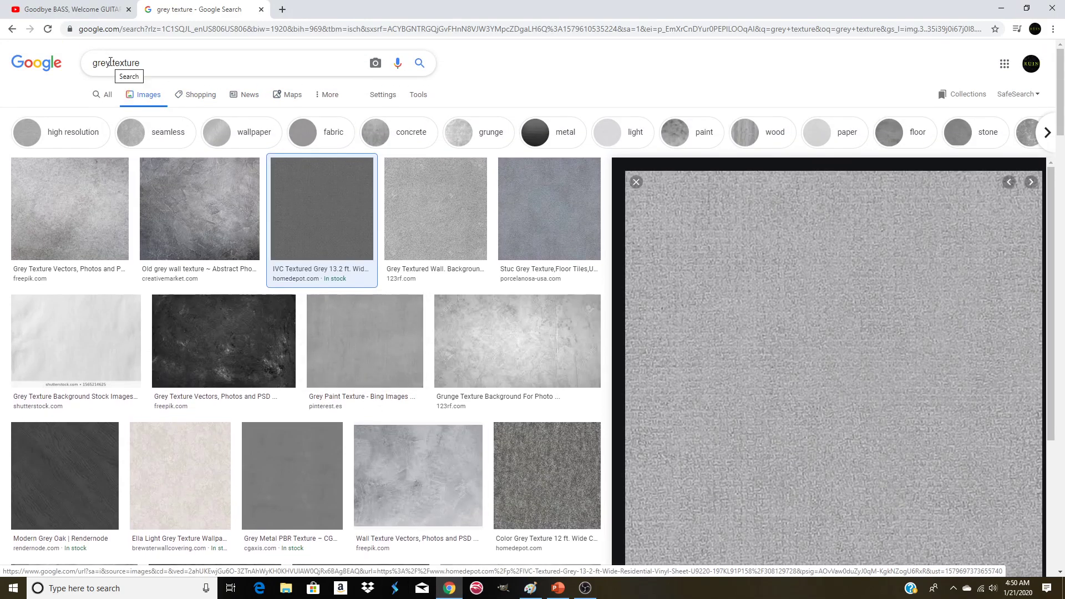
left_click_drag(110, 63, 81, 51)
type("white")
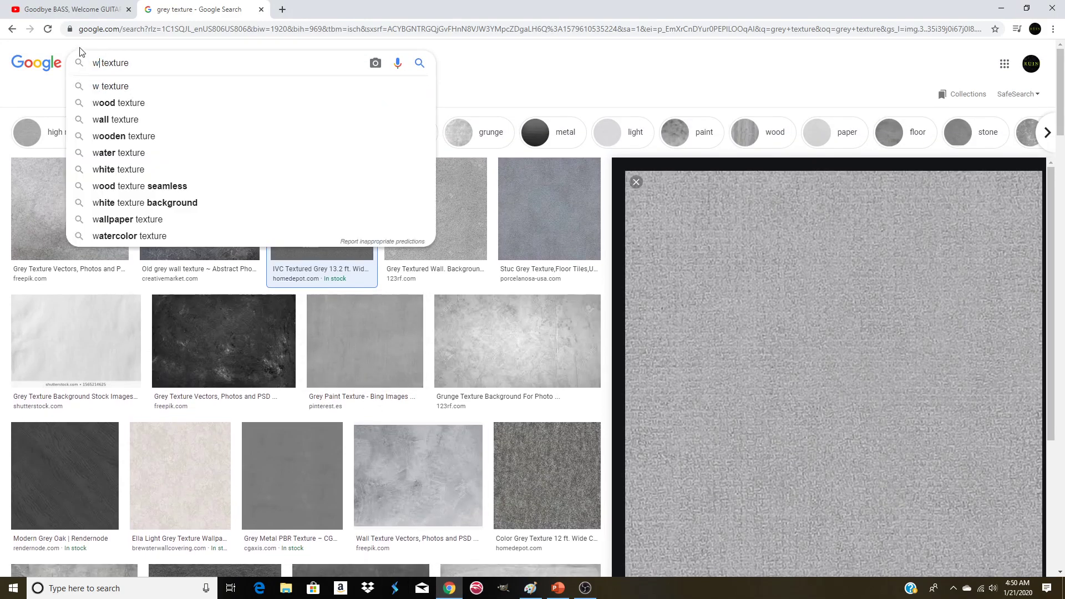
key("Return")
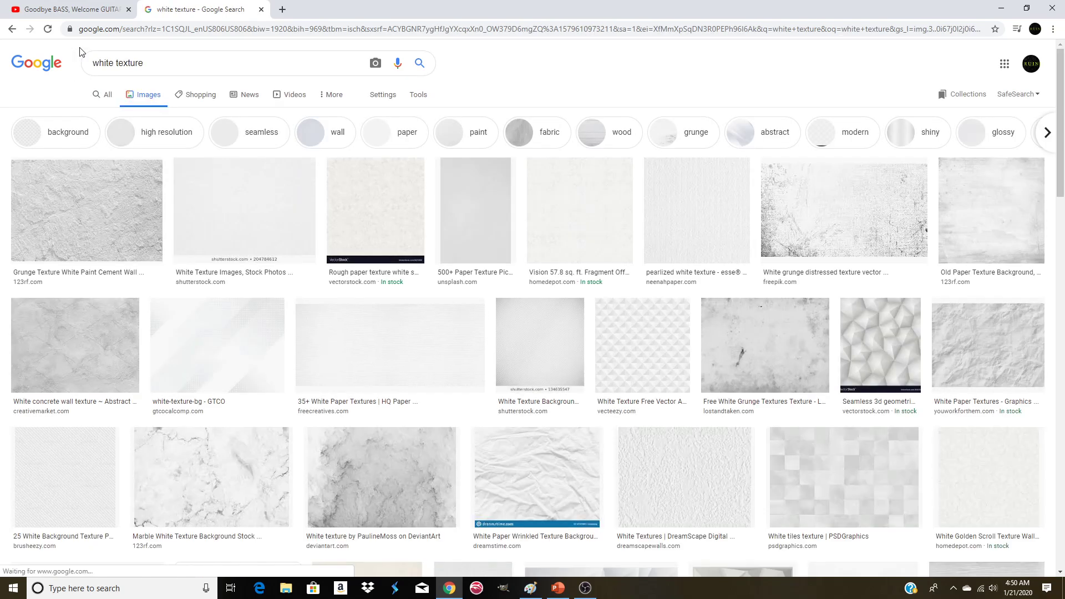
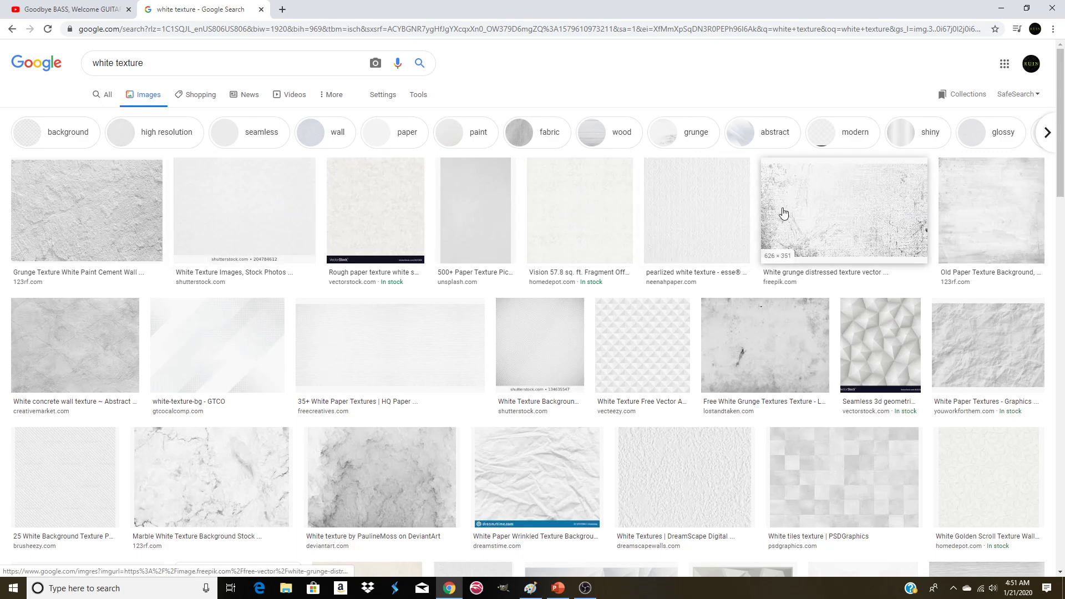
left_click(538, 343)
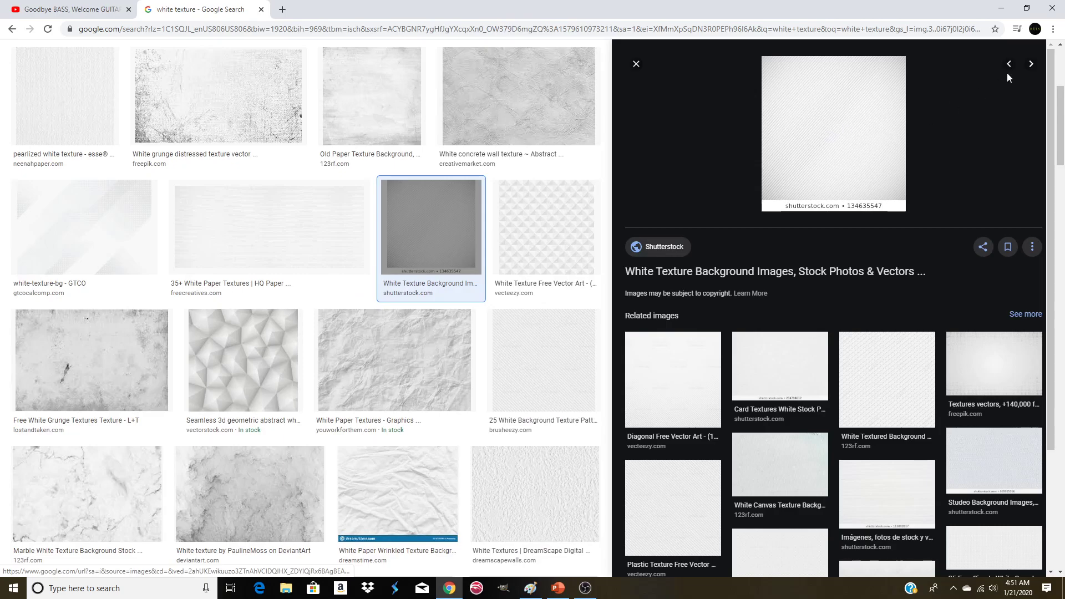
left_click(637, 64)
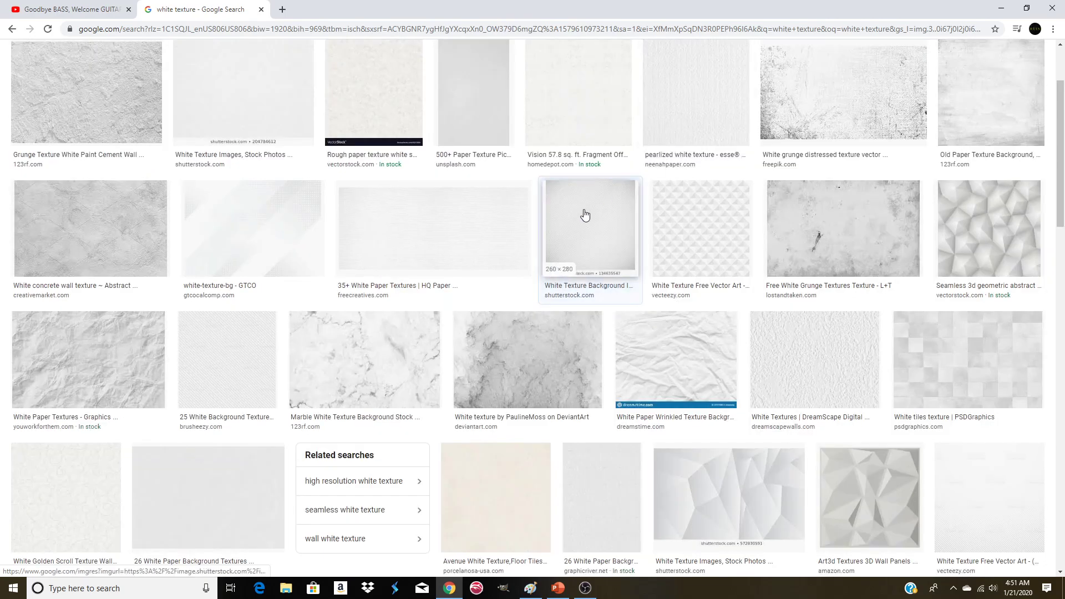
left_click(594, 237)
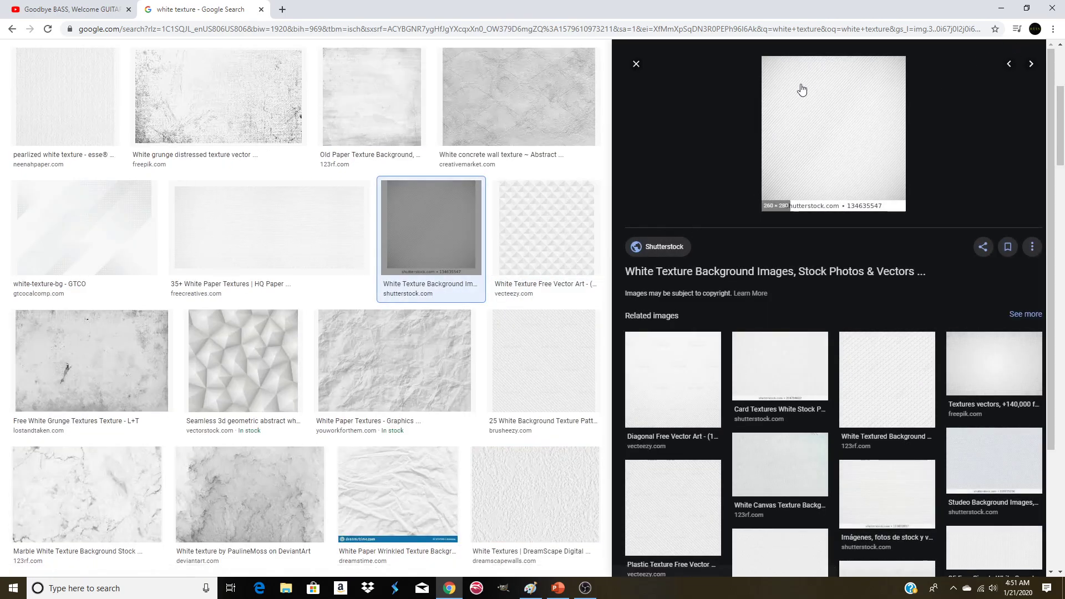
left_click(637, 65)
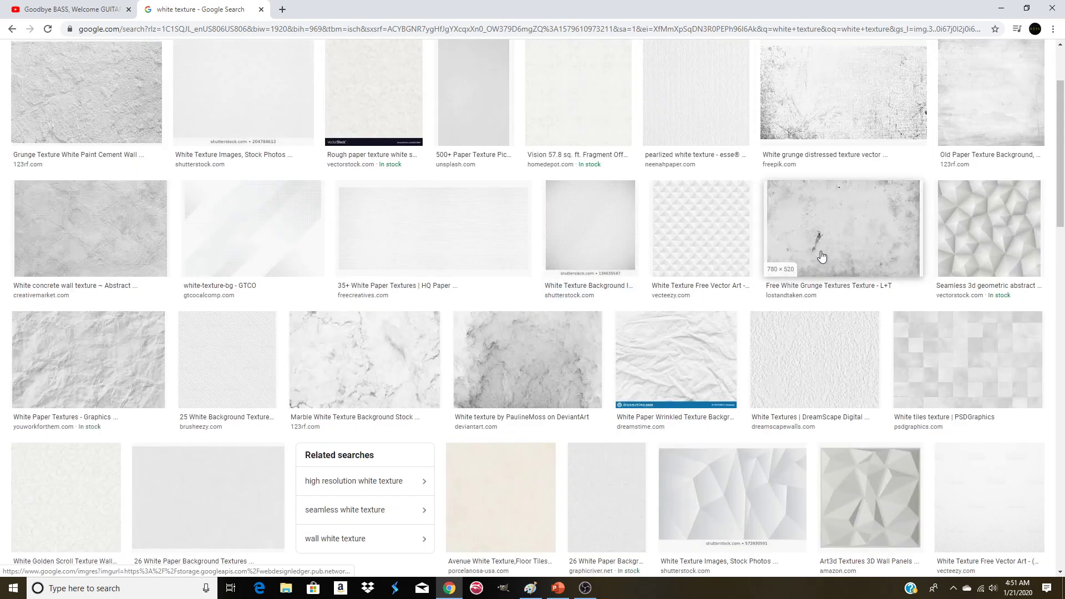
- Open the white grunge distressed texture from Freepik and copy the image
scroll(822, 256, "up", 1)
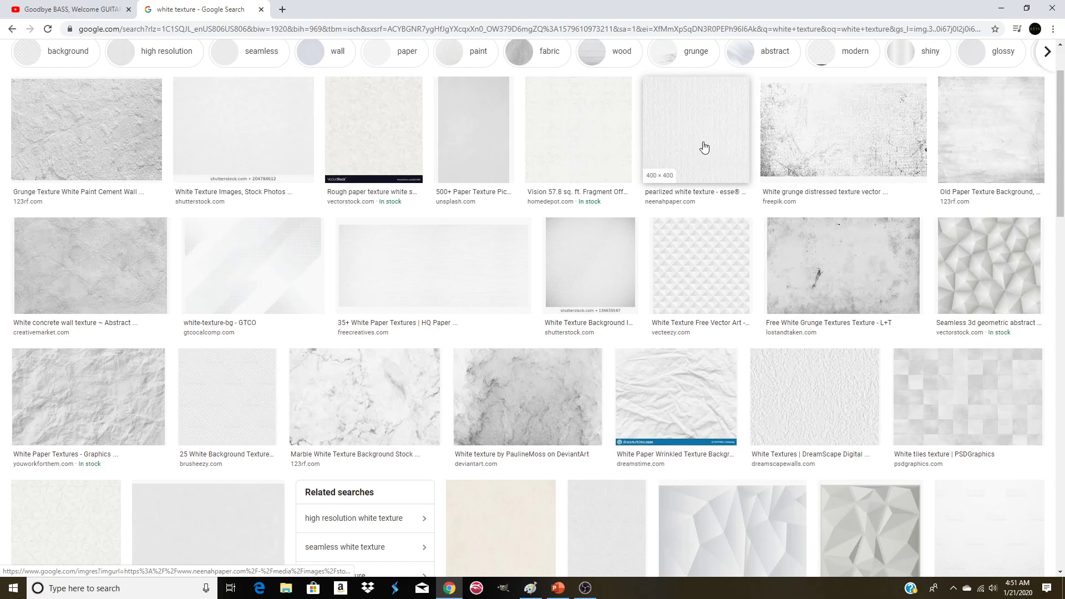
left_click(829, 123)
right_click(815, 156)
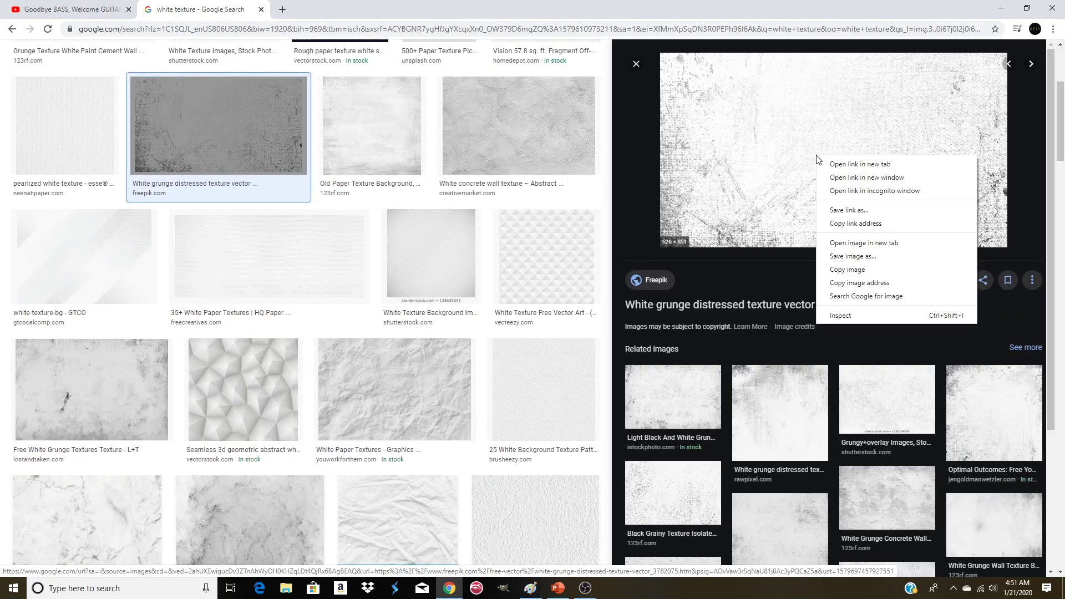
left_click(852, 270)
- Switch to Paint, paste the grunge texture, and place it in the empty area beside the card
left_click(531, 589)
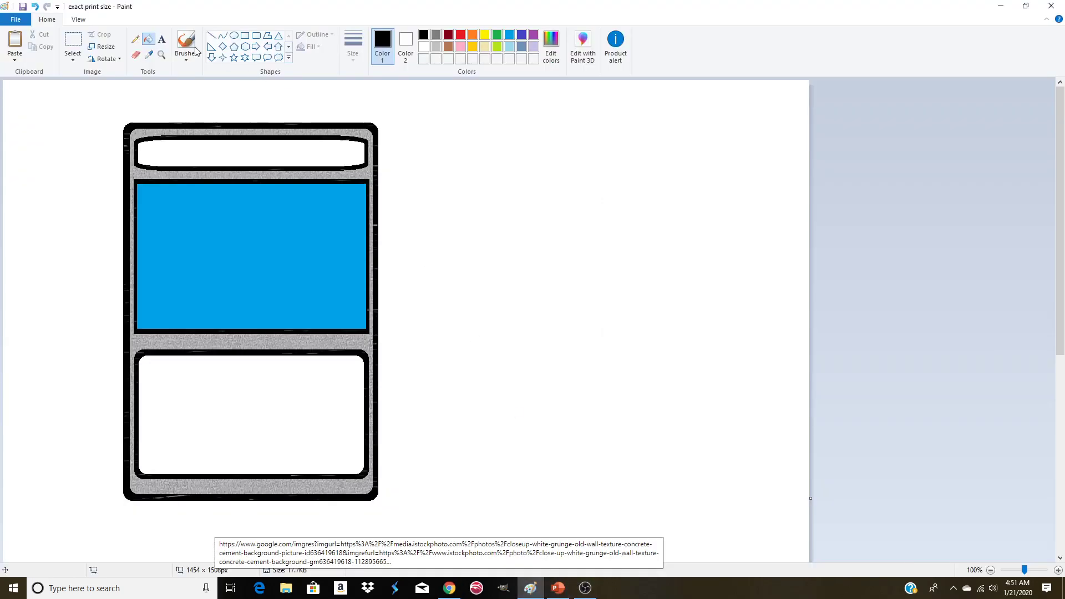
left_click(16, 41)
left_click_drag(108, 155, 538, 201)
left_click(509, 364)
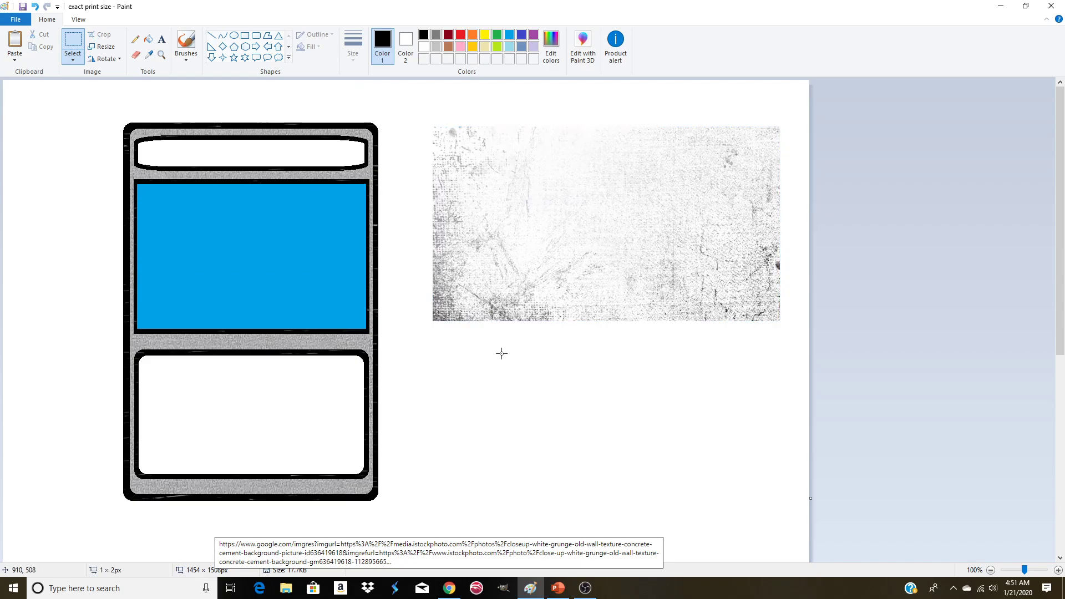
left_click(149, 42)
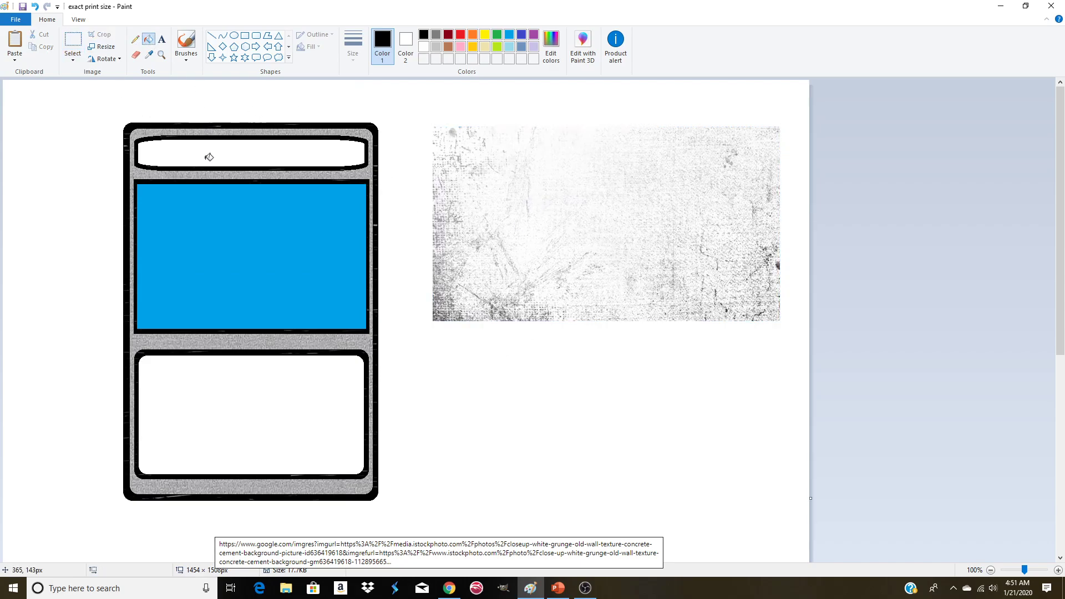
- Undo the placement of the grunge texture beside the card
scroll(300, 186, "down", 6)
scroll(579, 382, "up", 4)
scroll(579, 382, "up", 2)
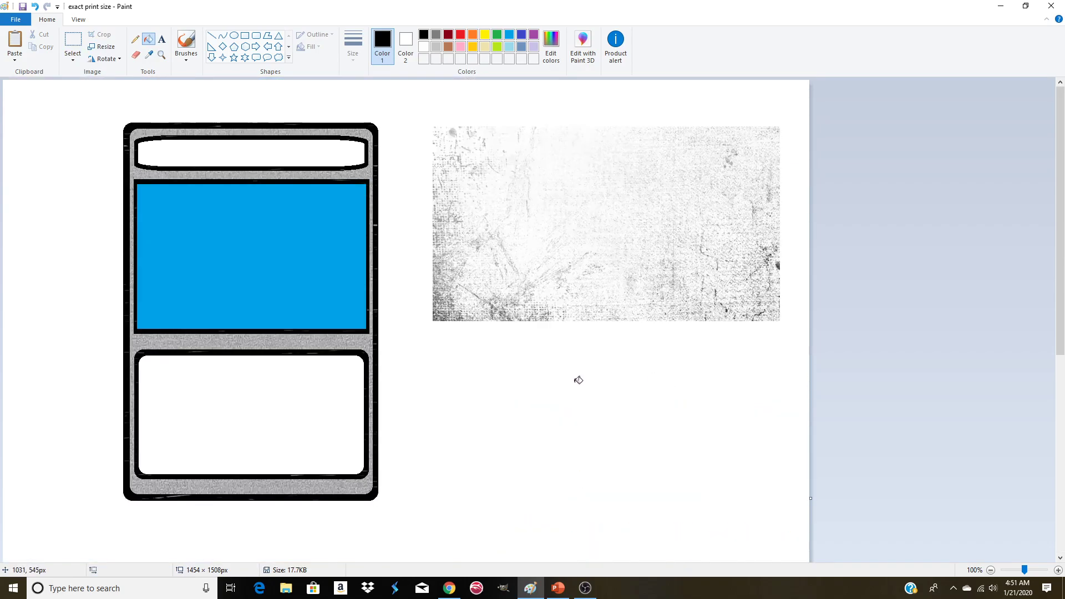
left_click(73, 41)
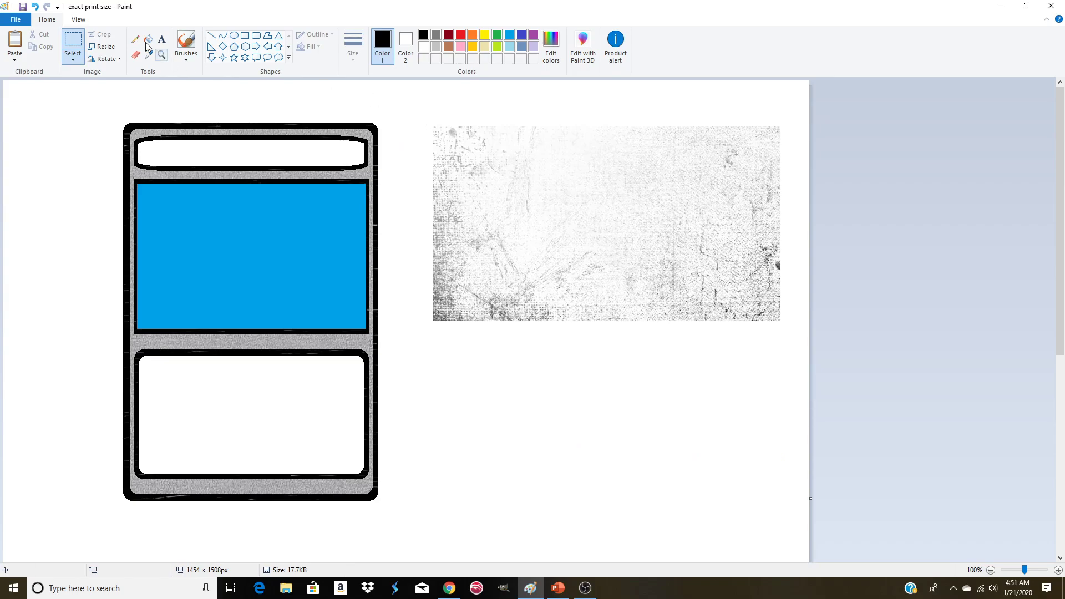
left_click(36, 10)
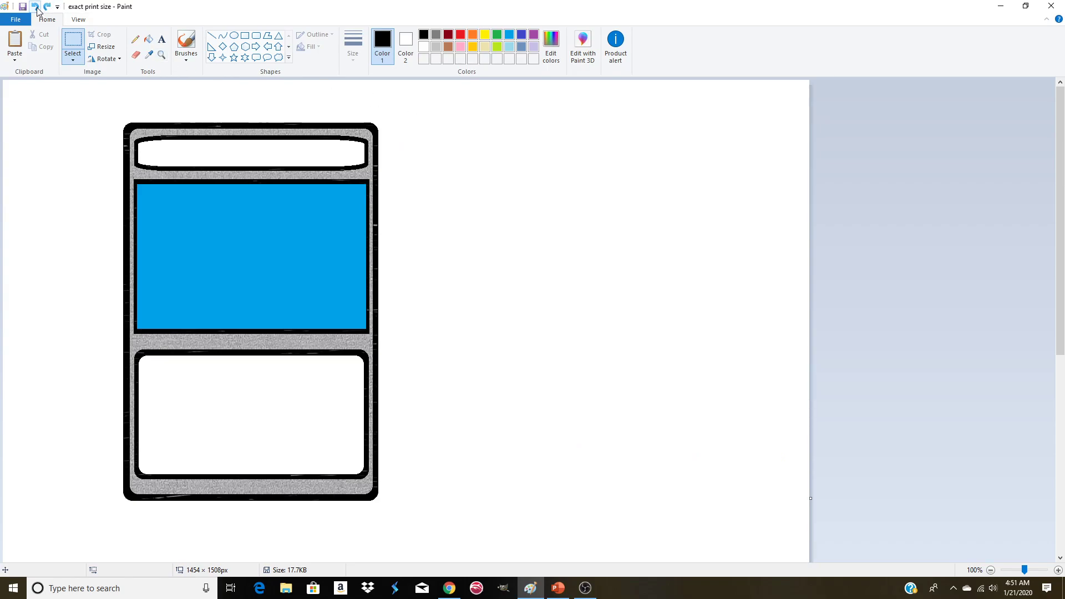
- Paste the grunge texture again, narrow it to the width of the card's name bar, and place it beside the card
left_click(15, 43)
left_click_drag(138, 145, 239, 192)
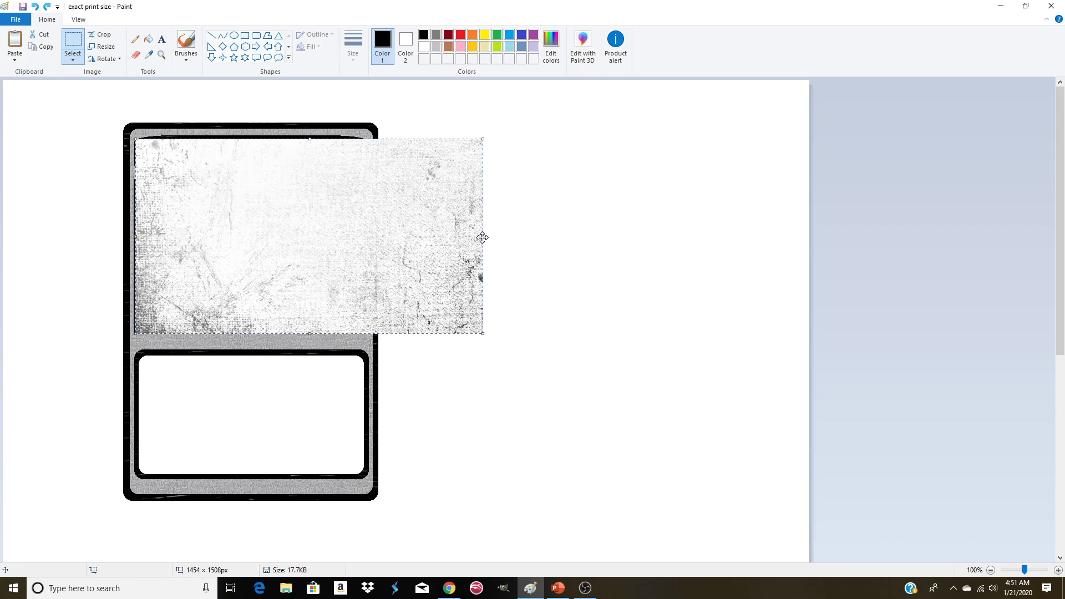
left_click_drag(485, 237, 365, 241)
left_click_drag(266, 209, 540, 203)
left_click(740, 290)
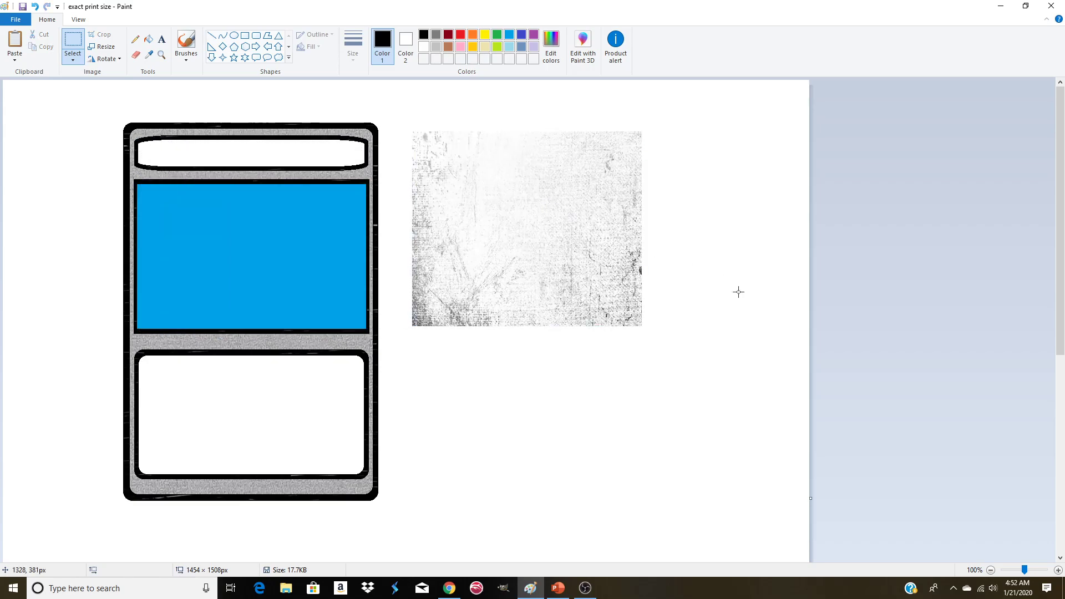
- Move the card over the grunge texture so it shows through the name bar, and return the card to the canvas's left side
left_click_drag(165, 166, 343, 412)
left_click_drag(383, 491, 383, 507)
left_click_drag(223, 218, 451, 203)
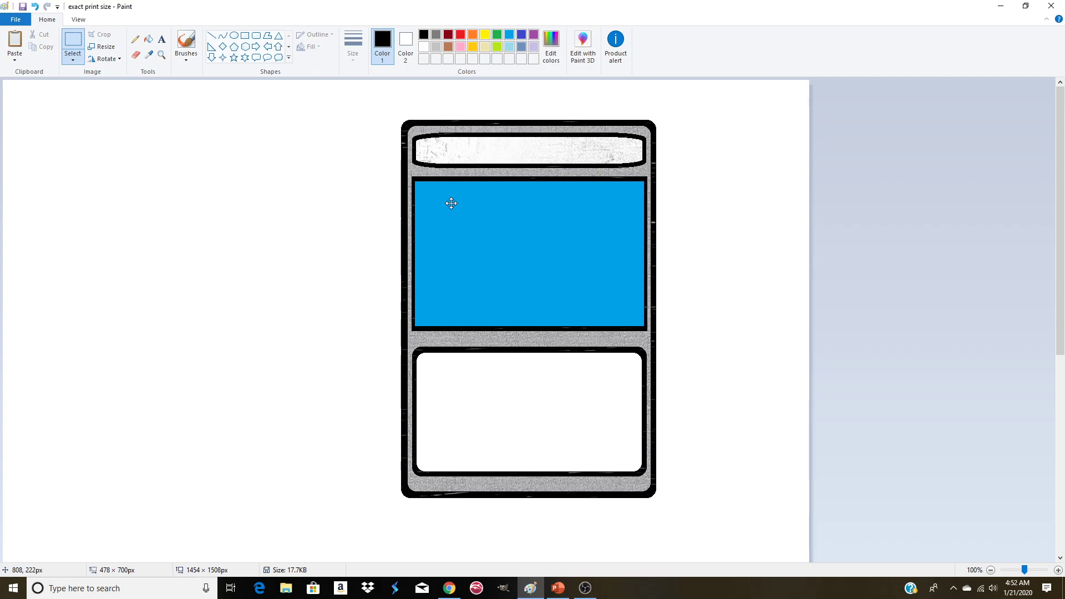
left_click(691, 229)
left_click_drag(394, 110, 674, 504)
left_click_drag(557, 254, 205, 379)
- Paste another copy of the grunge texture, narrow it to about 428 px to cover the lower text box's width, and place it beside the card
left_click(22, 41)
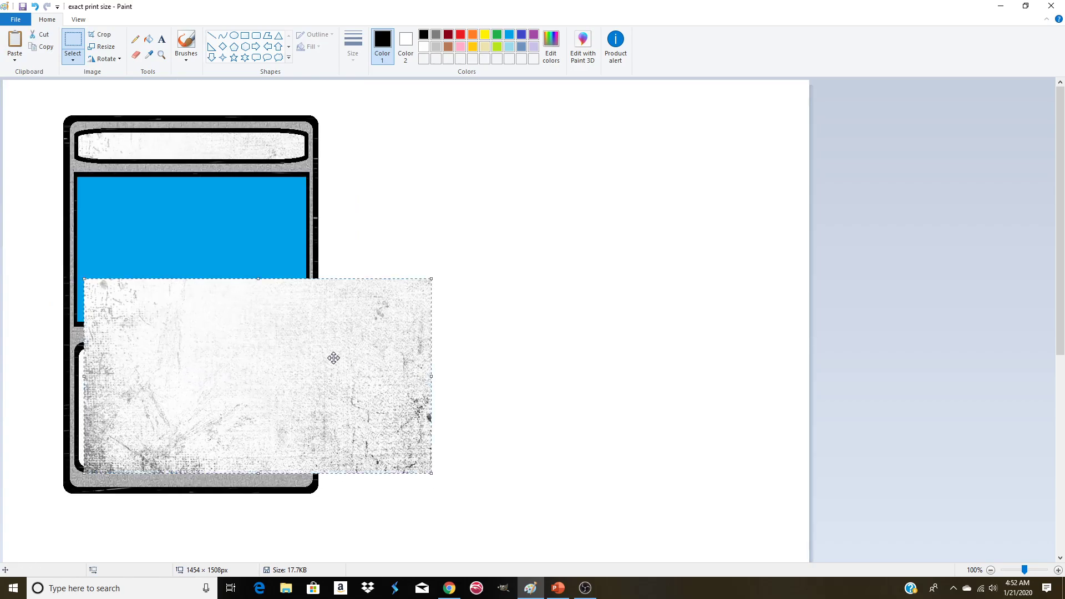
left_click_drag(334, 358, 324, 363)
left_click_drag(423, 382, 313, 380)
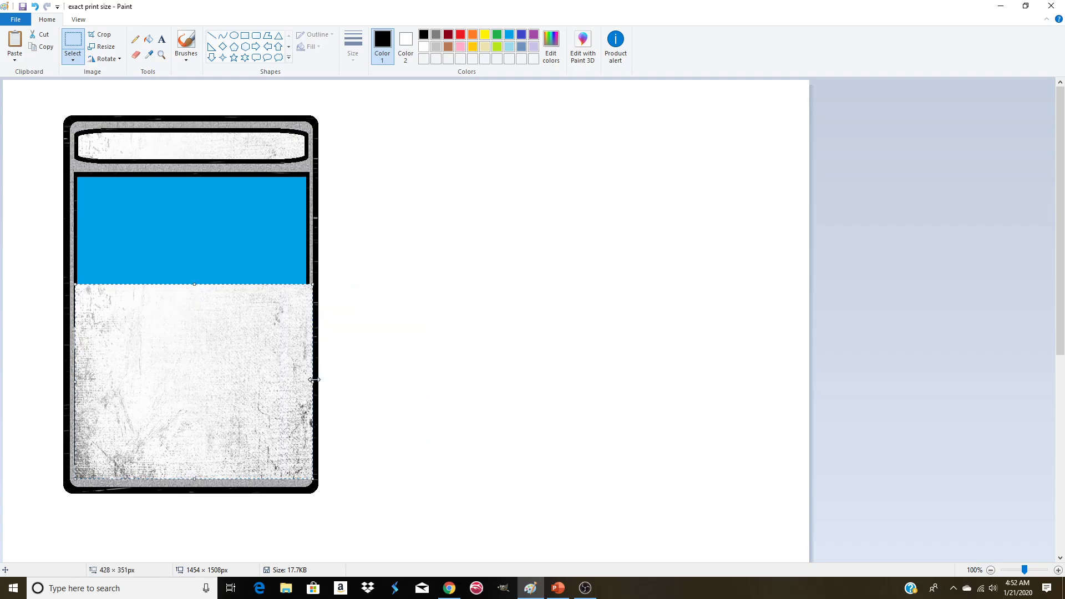
left_click_drag(230, 359, 572, 309)
left_click(693, 325)
- Shift the card slightly right and down, and lower the loose grunge texture to sit beside the lower text box
left_click_drag(56, 110, 147, 248)
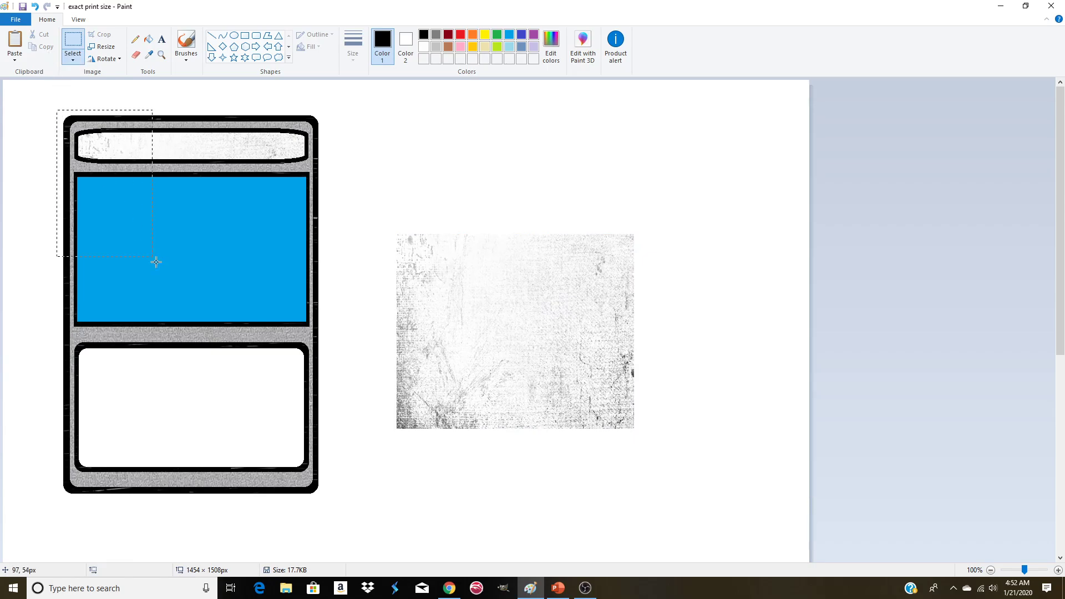
left_click_drag(325, 496, 325, 495)
left_click_drag(155, 231, 208, 244)
left_click(528, 226)
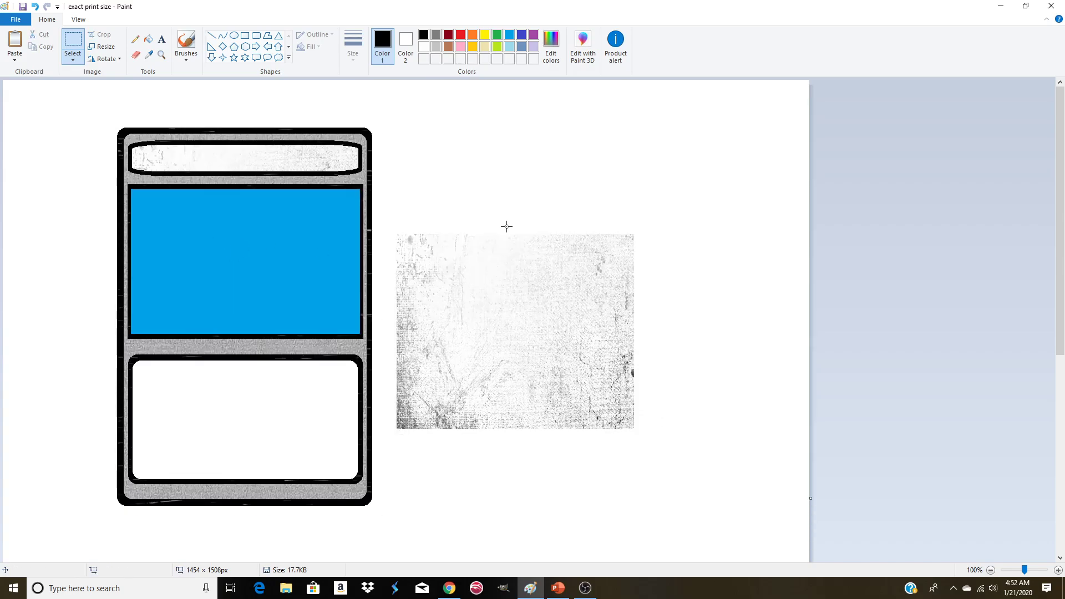
left_click_drag(391, 227, 647, 441)
left_click_drag(524, 304, 547, 340)
left_click(627, 222)
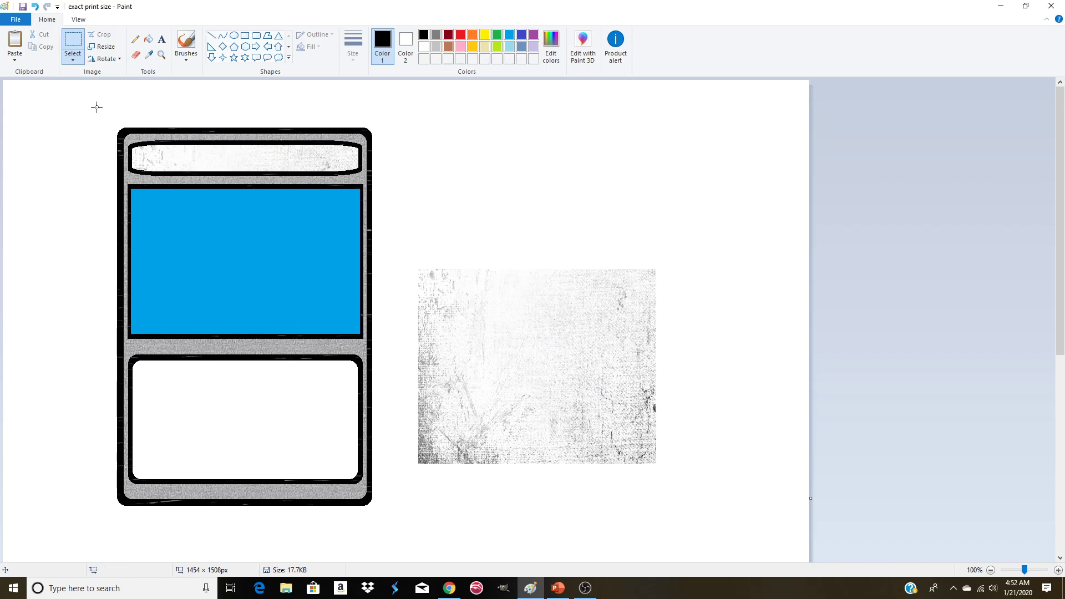
- Move the card over the grunge texture so the texture fills the lower text box
left_click_drag(111, 124, 387, 517)
left_click_drag(297, 321, 580, 304)
left_click(737, 326)
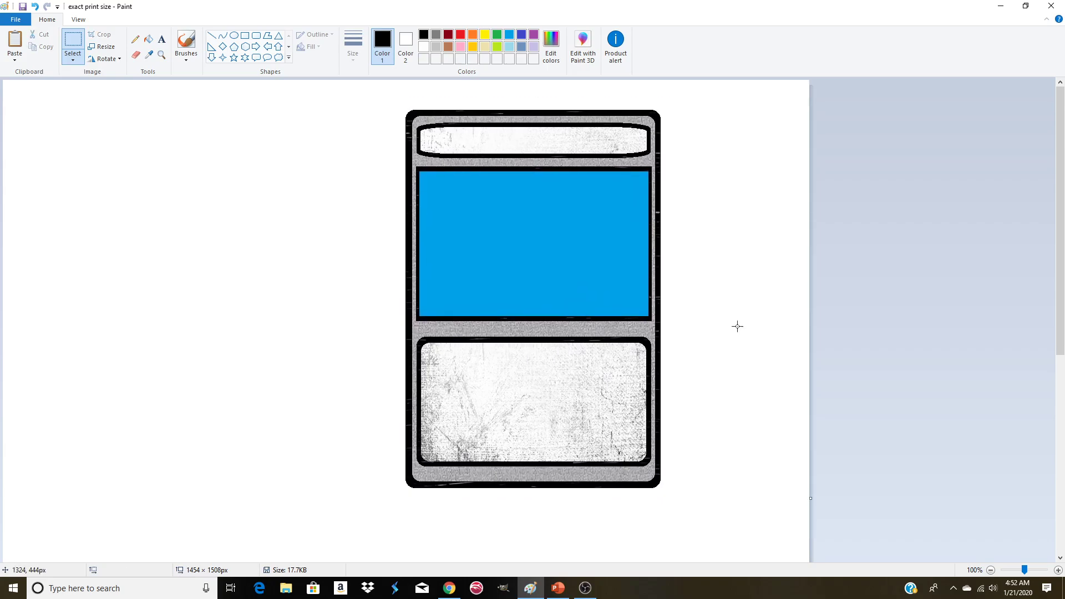
- Fill the card's blue picture box with white and move the whole card to the canvas's upper-left corner
left_click(149, 41)
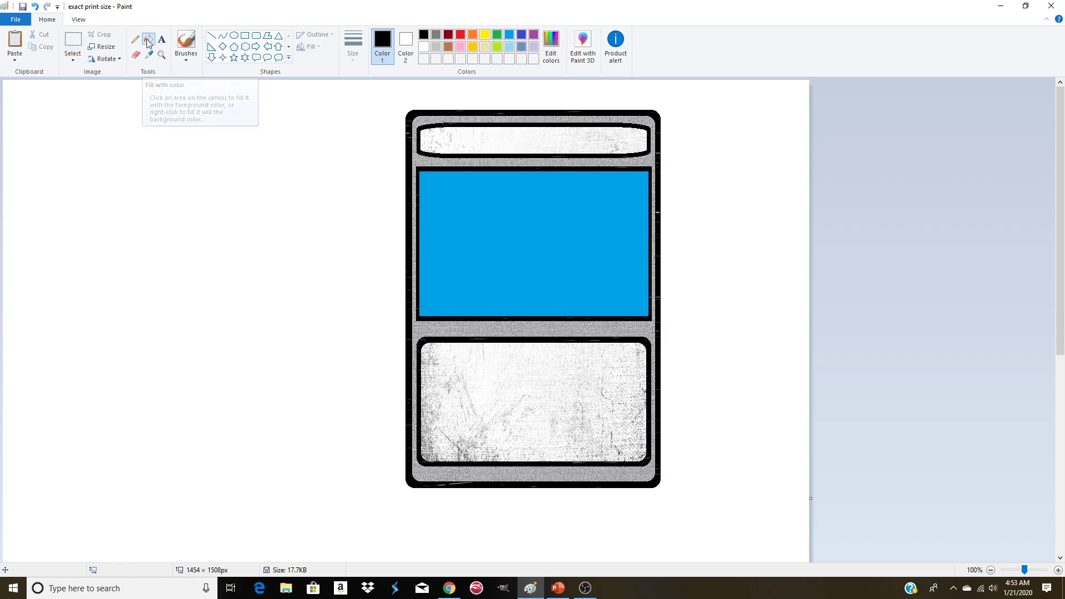
right_click(536, 224)
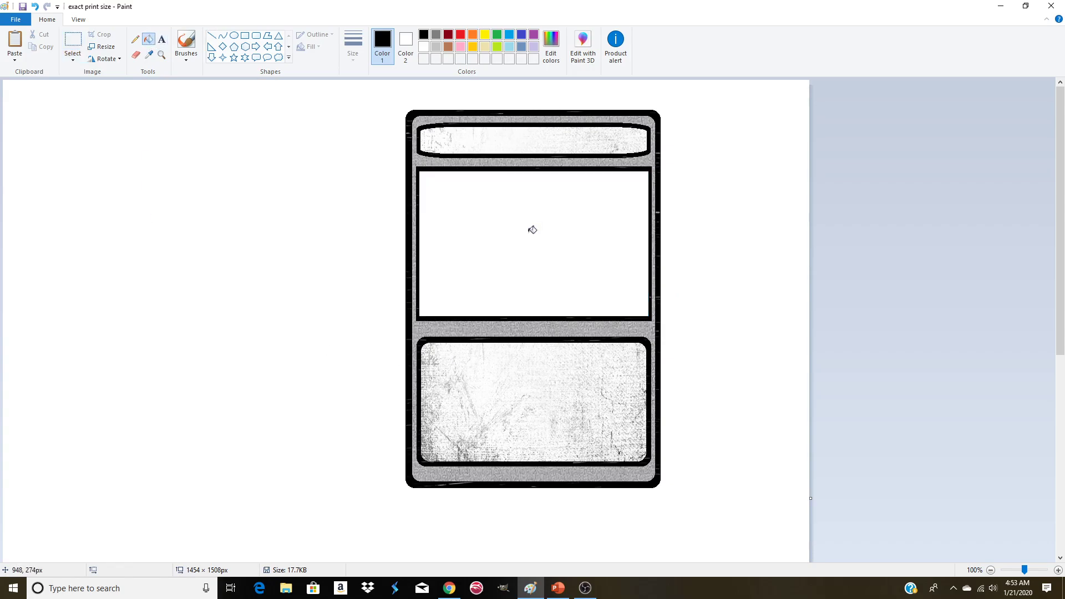
left_click(73, 40)
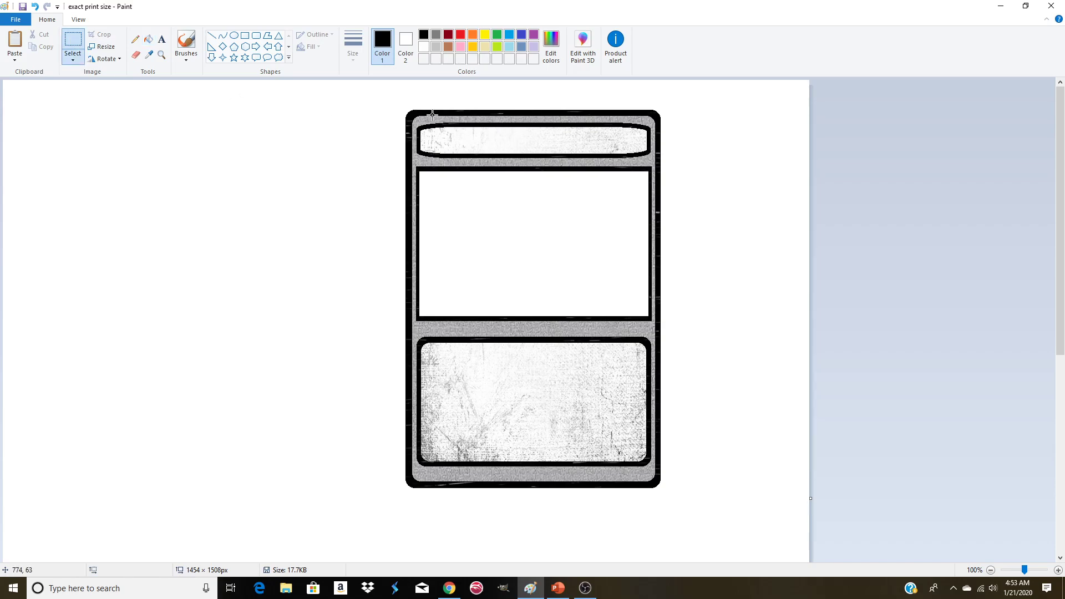
left_click_drag(432, 136, 671, 495)
left_click_drag(432, 306, 183, 252)
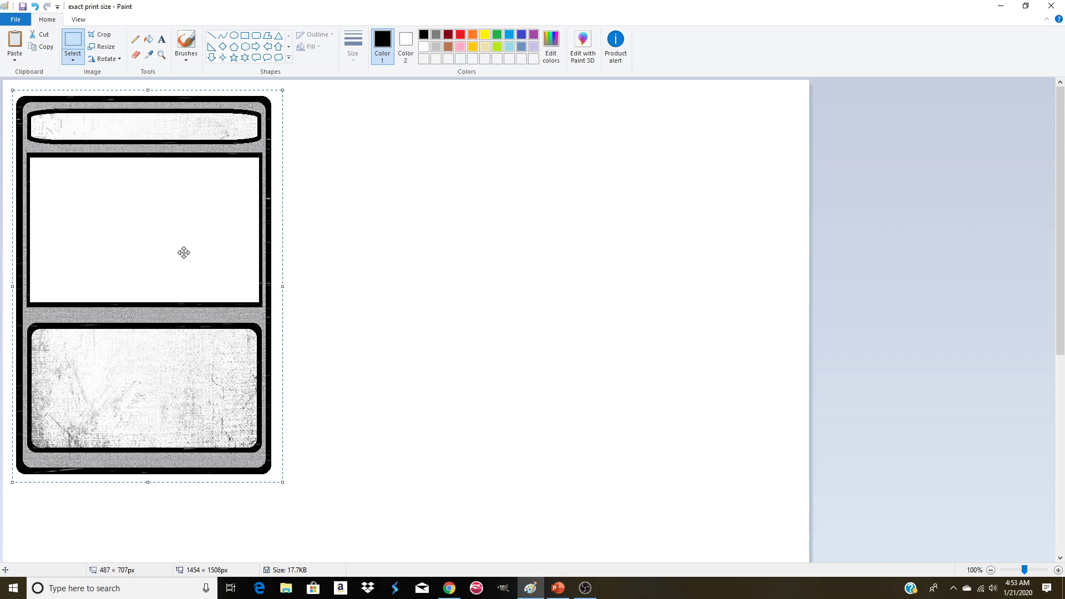
left_click(440, 329)
- Switch to Chrome and search Google Images for "blue eyes white dragon"
left_click(450, 588)
scroll(434, 250, "up", 3)
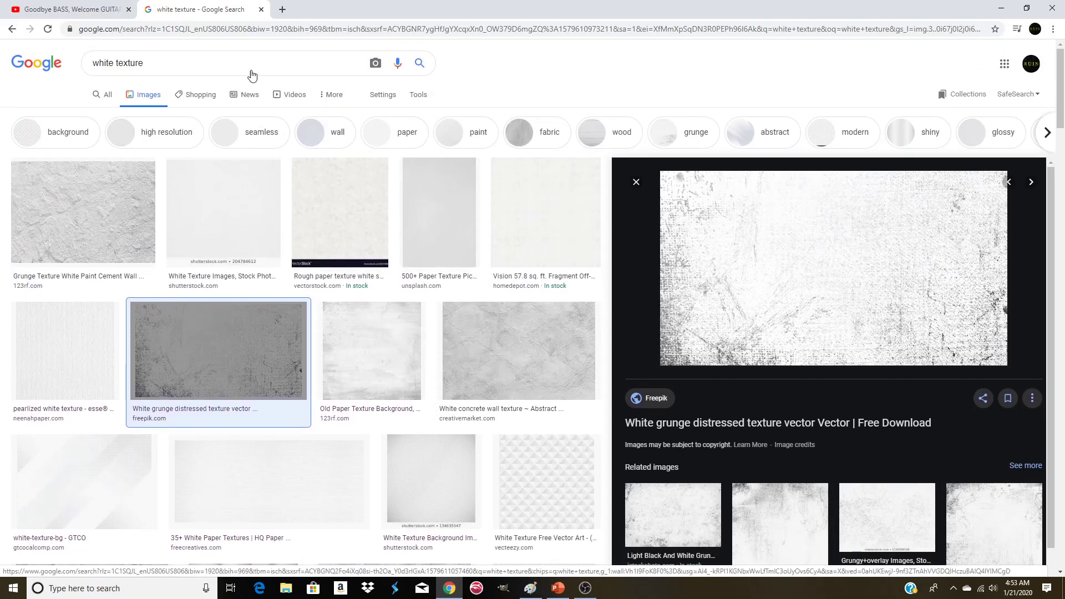
left_click_drag(164, 60, 28, 42)
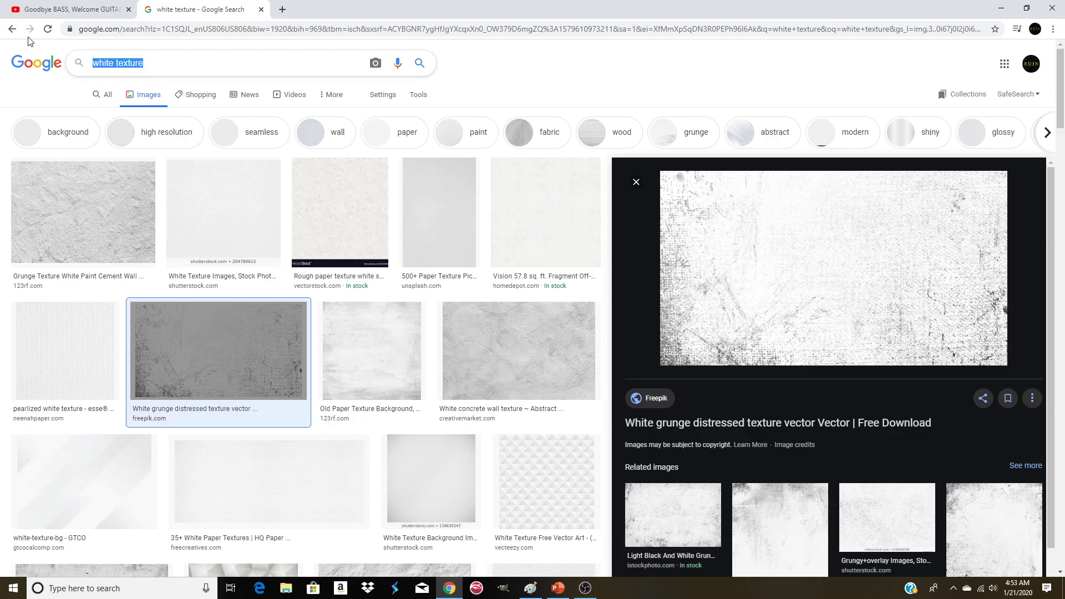
type("blue eyes whi")
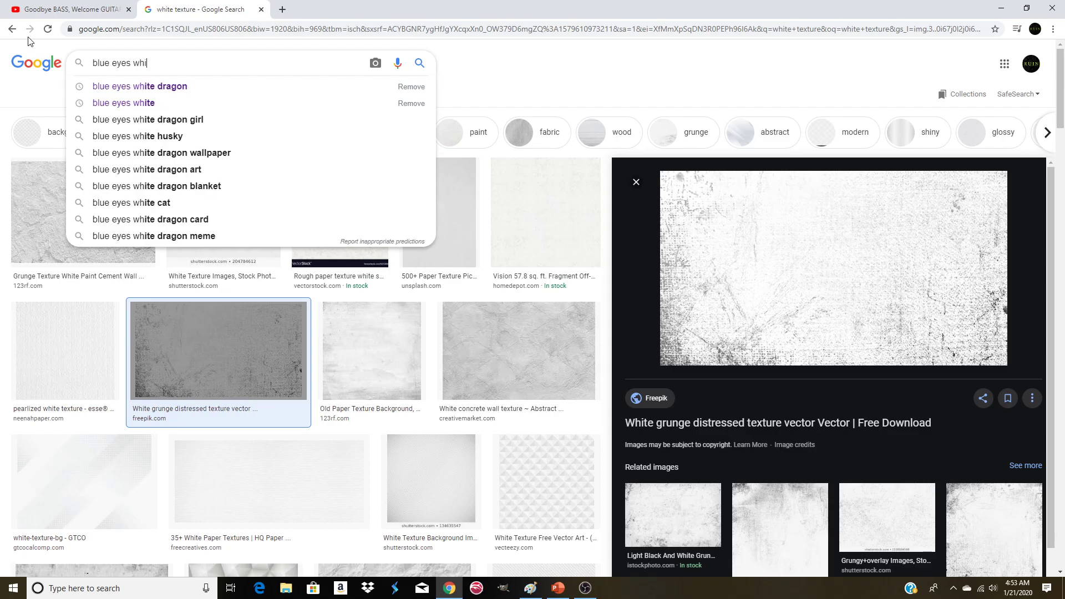
type("te dragon")
key("Return")
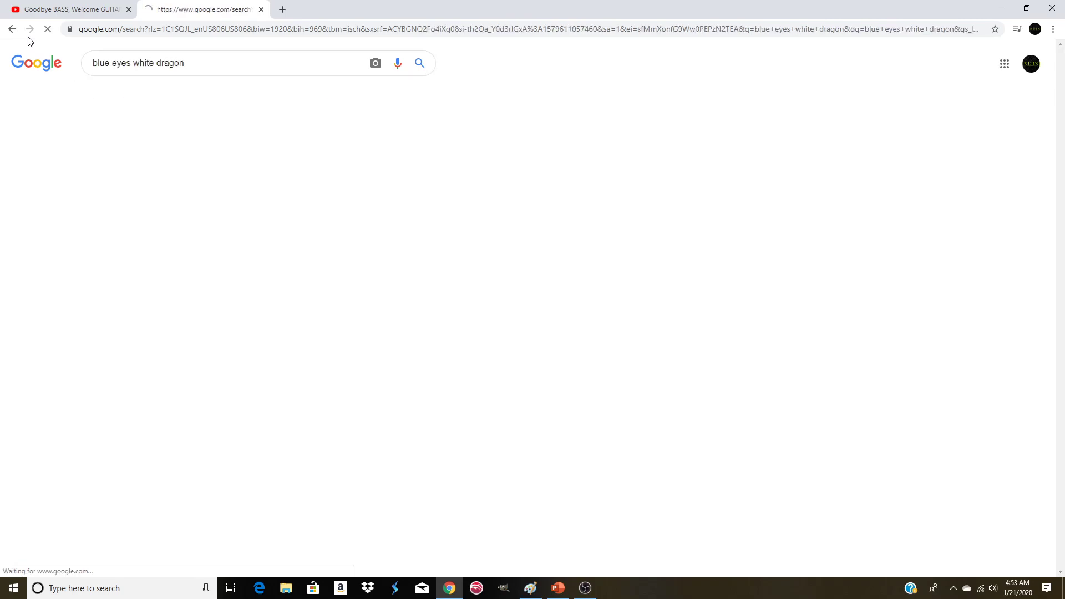
- Look through the Blue-Eyes White Dragon image results for artwork that suits the card's picture box
scroll(687, 251, "down", 15)
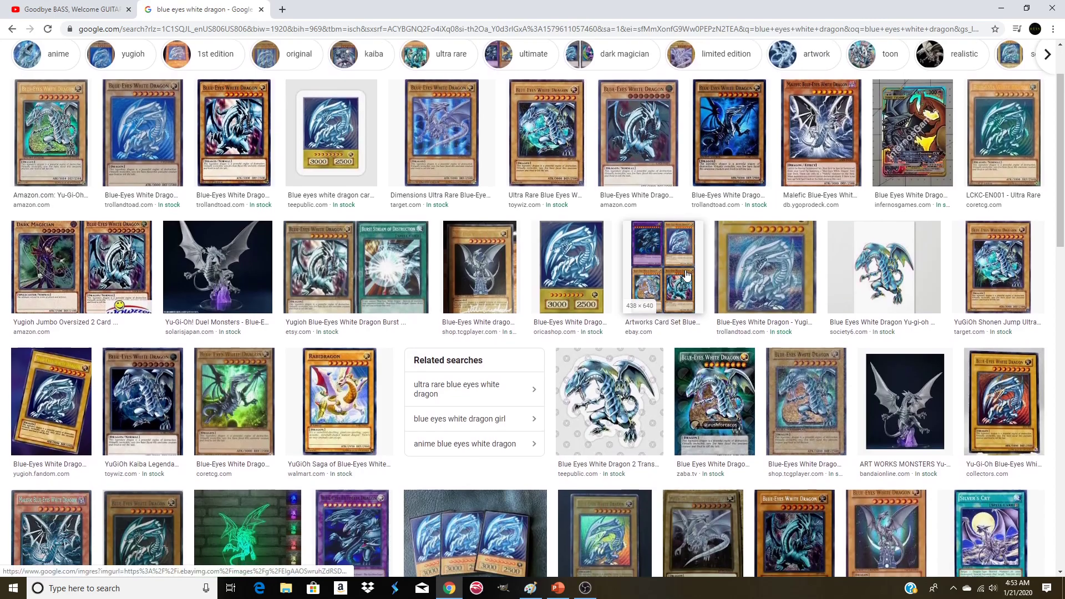
scroll(689, 289, "down", 8)
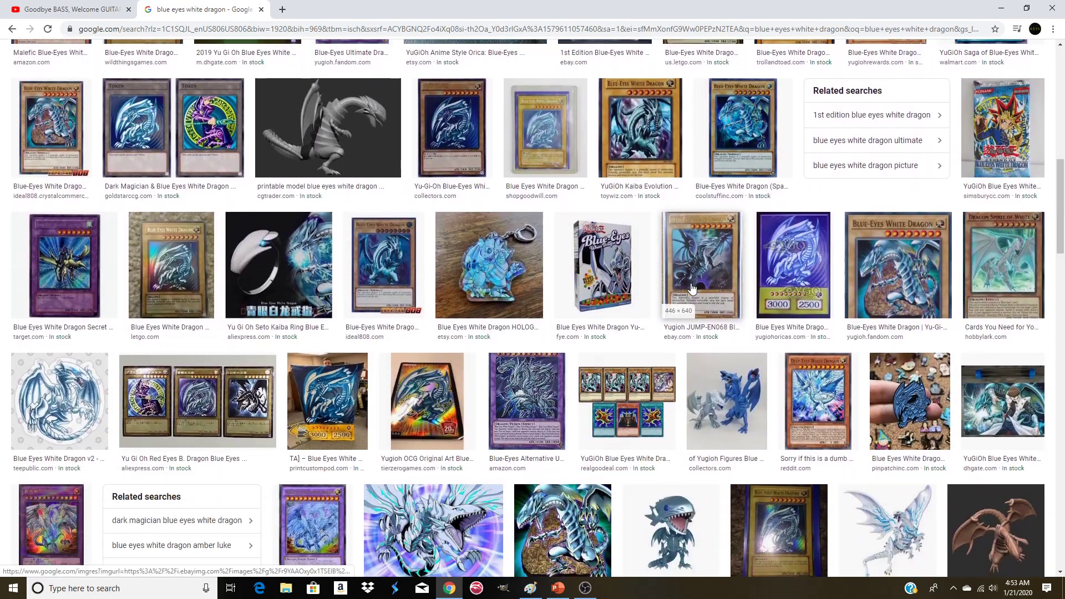
scroll(693, 288, "down", 8)
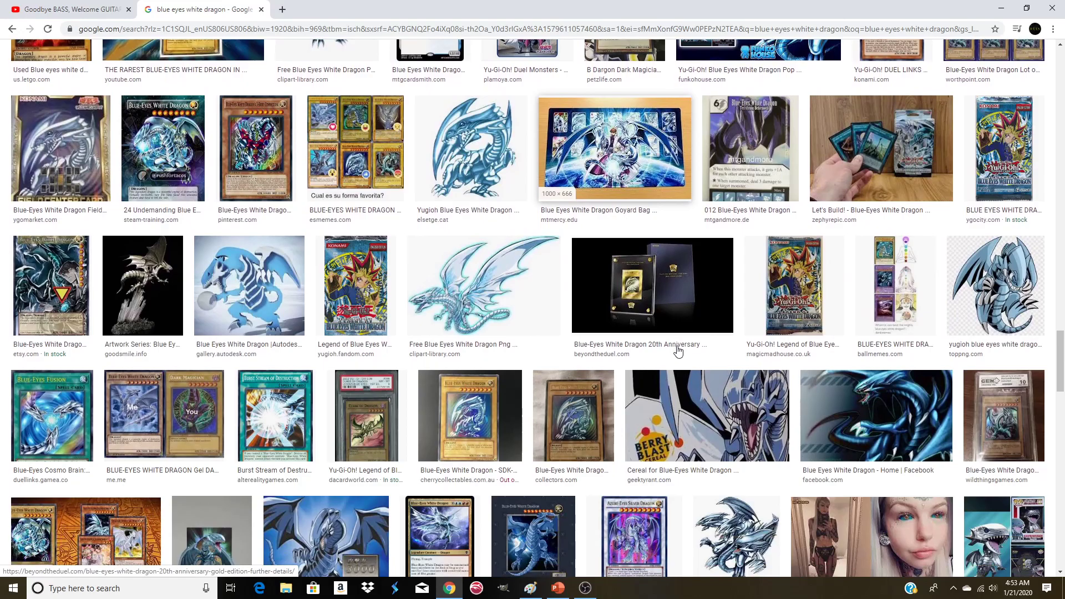
scroll(678, 350, "down", 2)
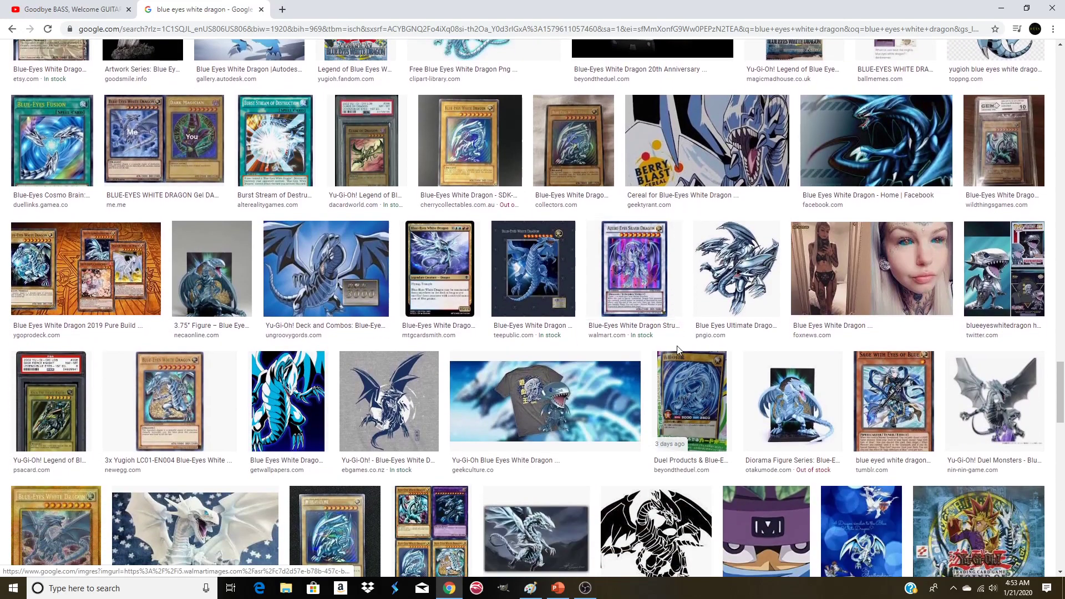
scroll(677, 350, "down", 5)
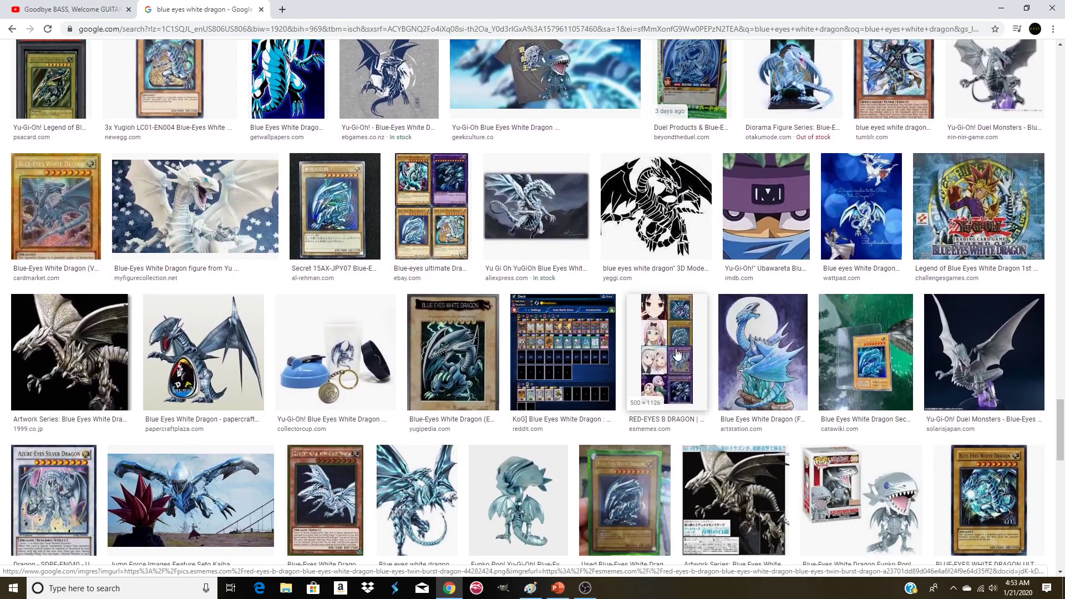
scroll(678, 353, "down", 2)
scroll(677, 353, "down", 6)
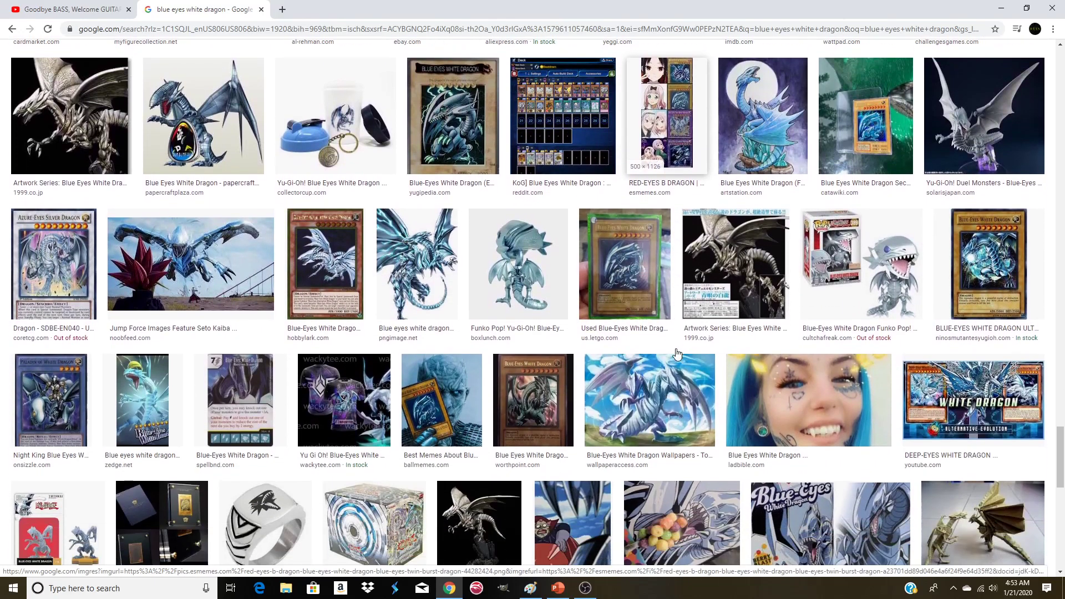
scroll(671, 328, "down", 8)
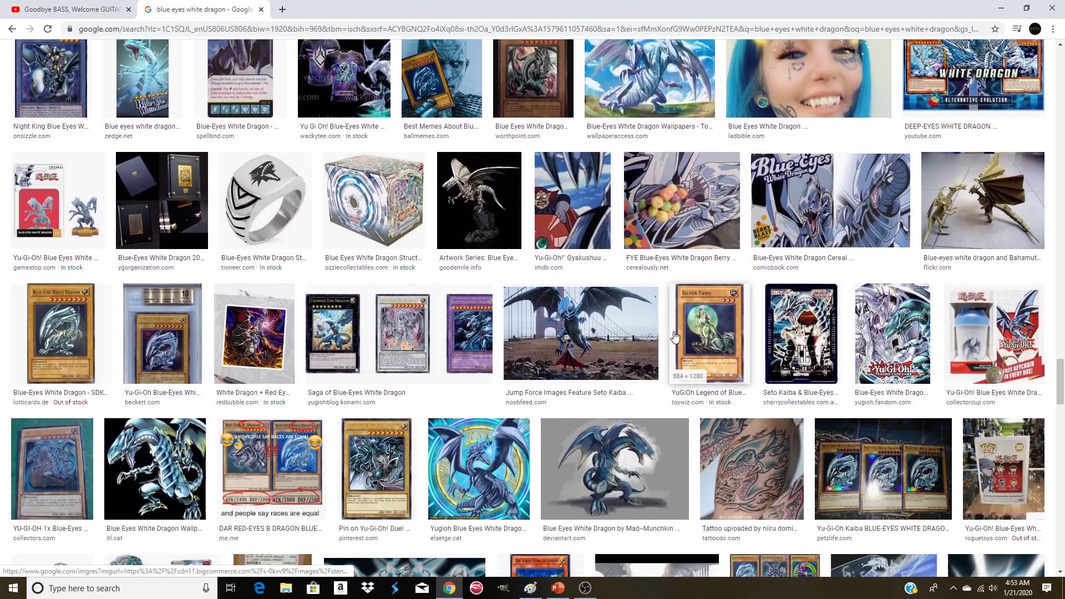
scroll(686, 338, "down", 7)
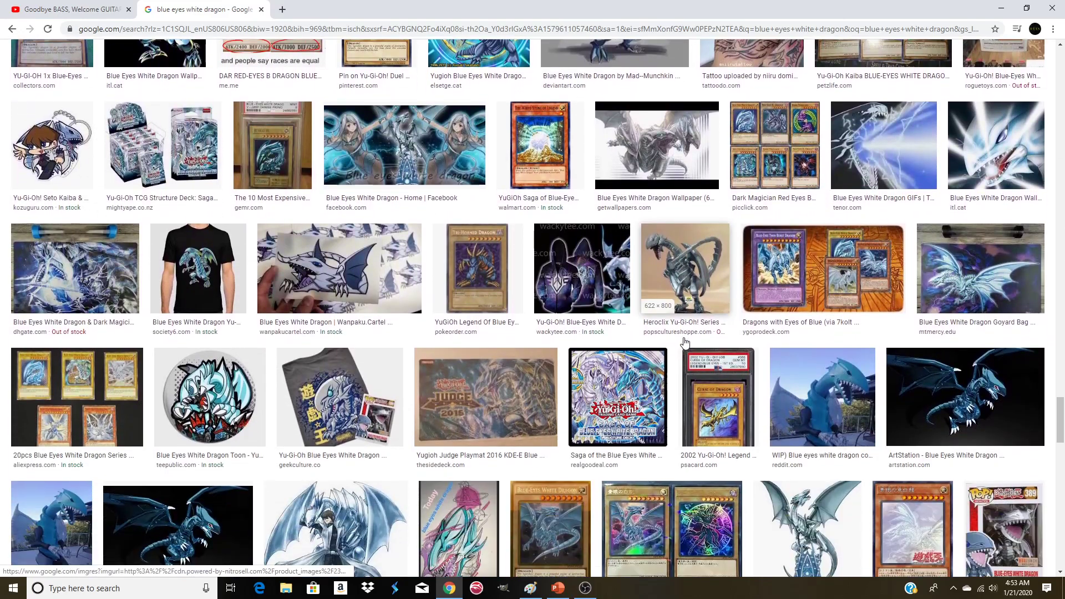
scroll(693, 351, "down", 4)
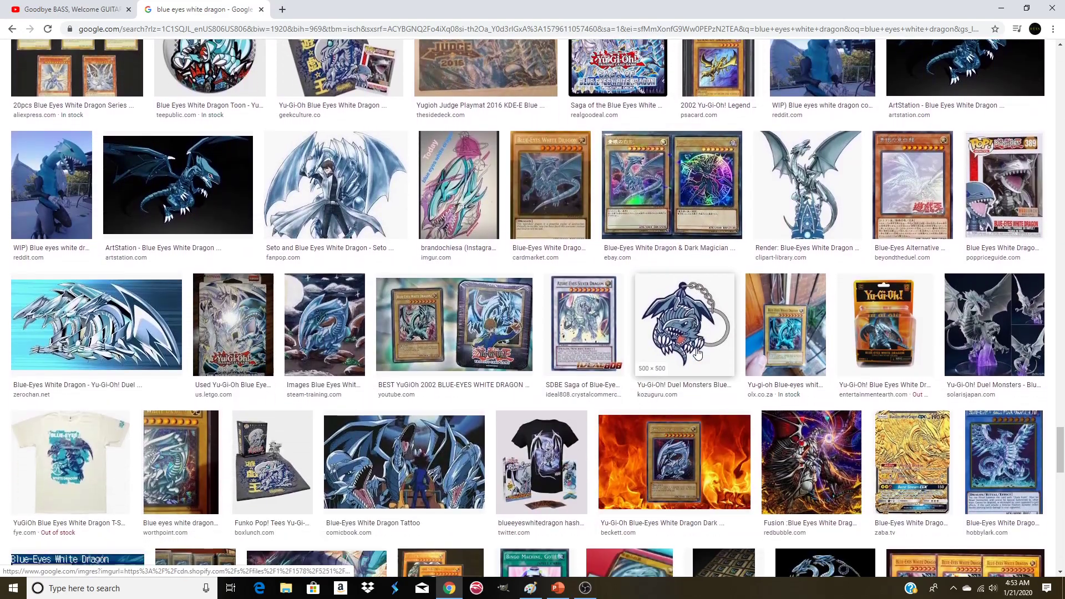
scroll(686, 349, "down", 7)
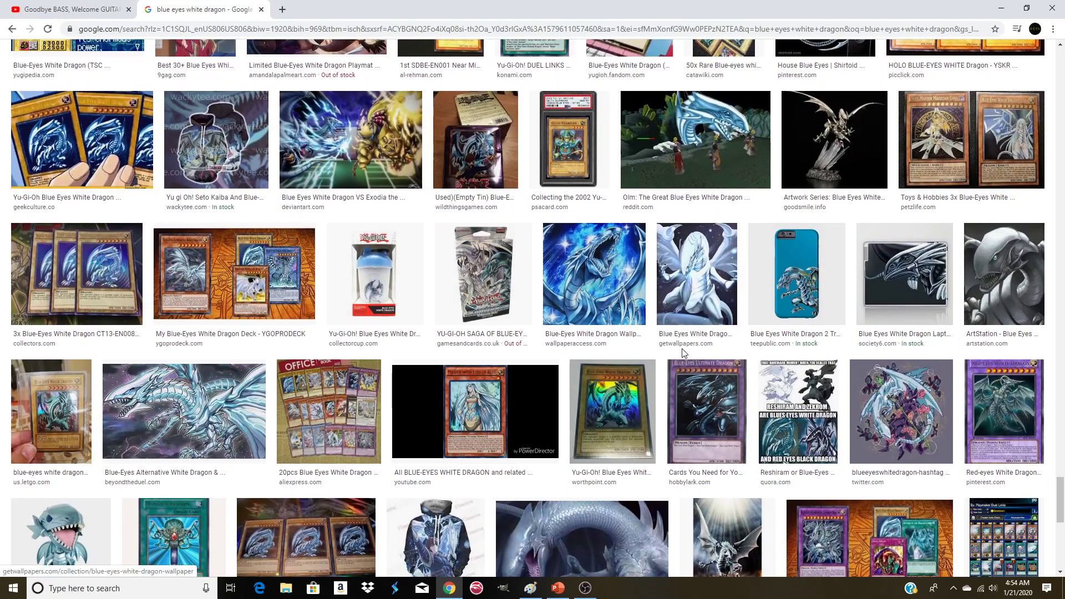
scroll(686, 353, "down", 4)
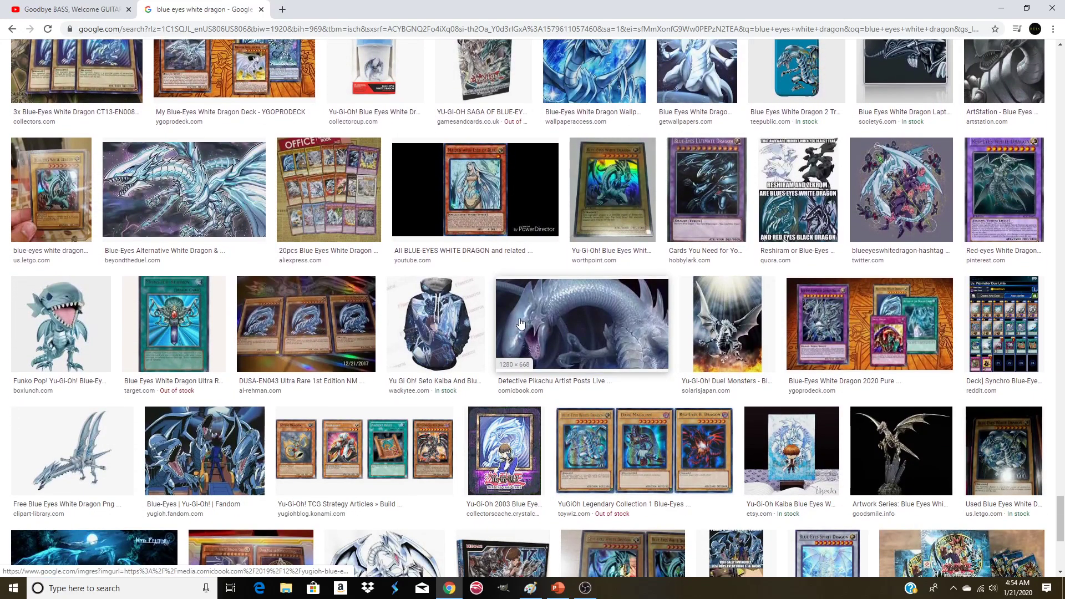
scroll(671, 302, "down", 5)
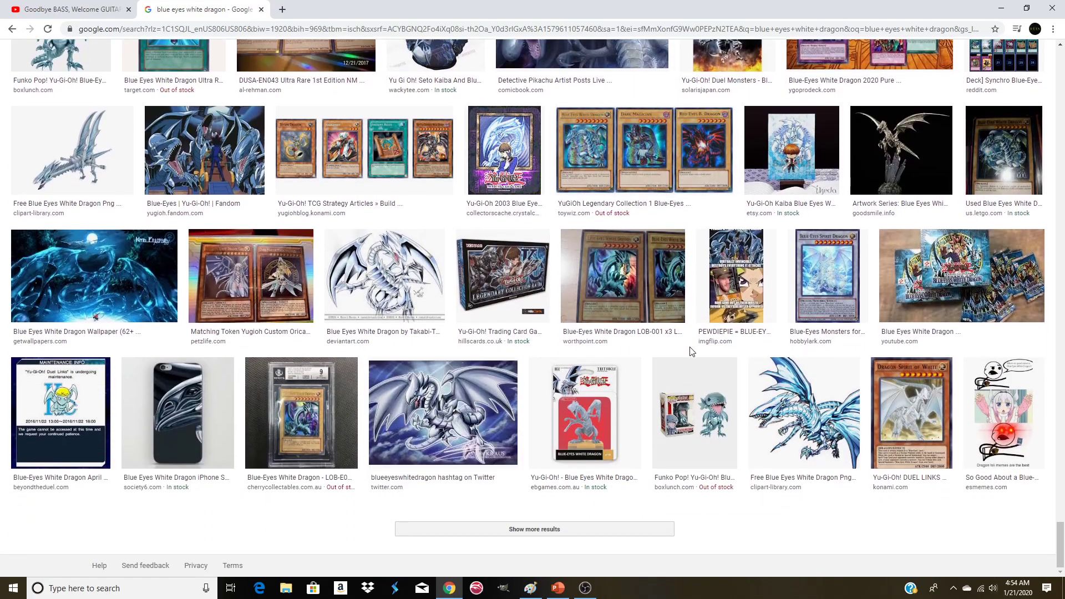
- Preview the Blue-Eyes Alternative White Dragon image, close it, and look back through the earlier results
scroll(691, 353, "up", 6)
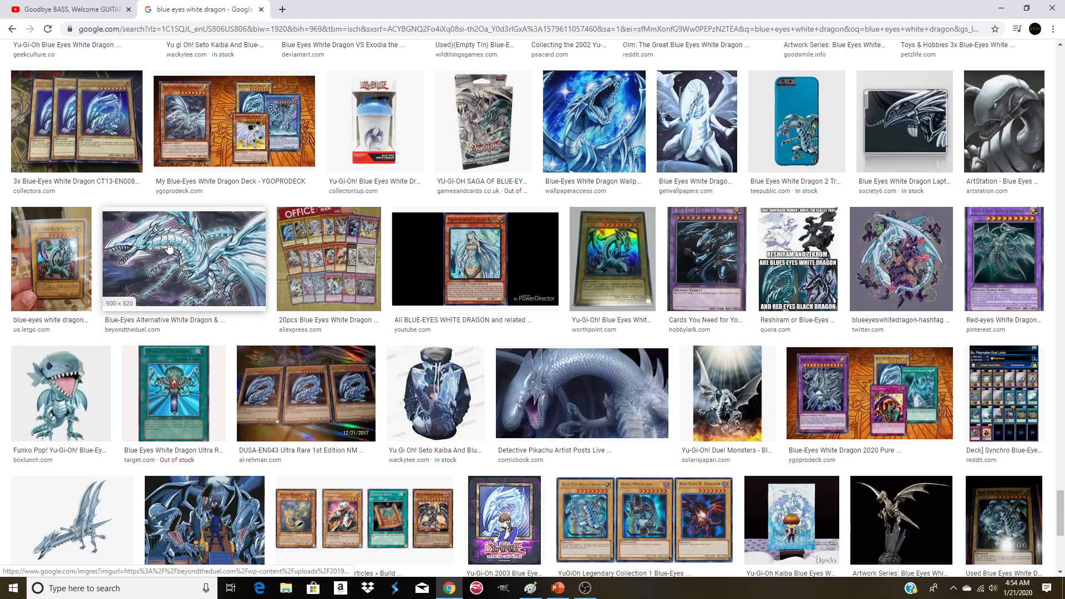
left_click(170, 249)
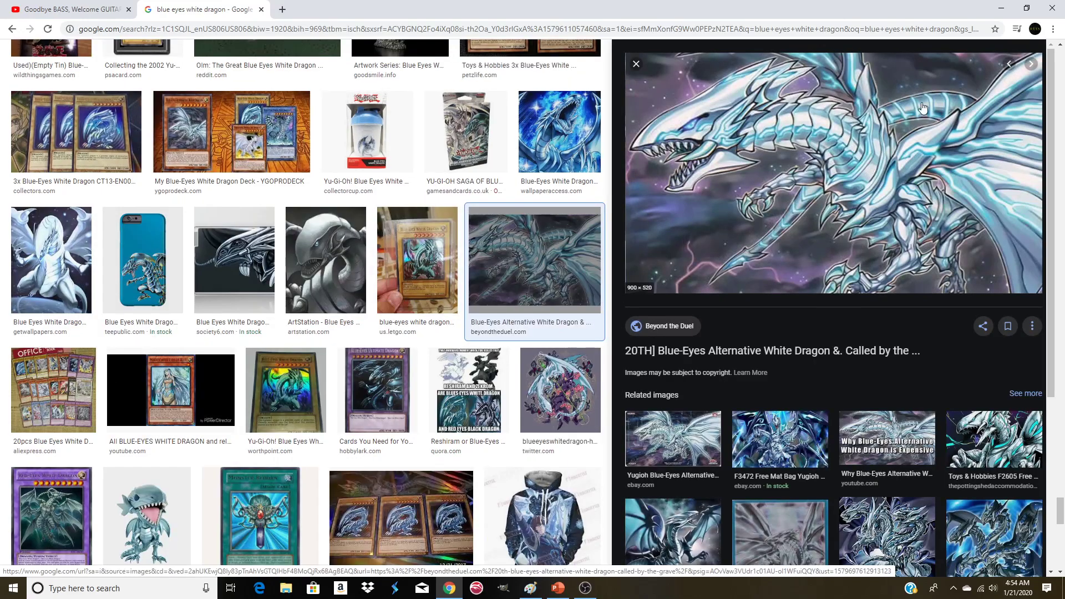
key("Escape")
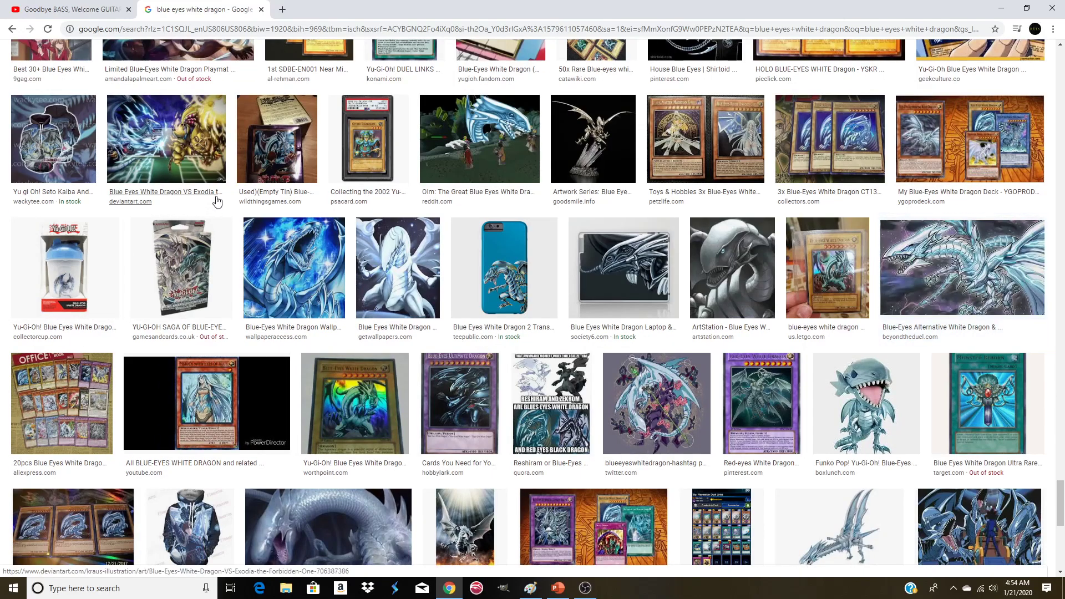
scroll(205, 162, "up", 1)
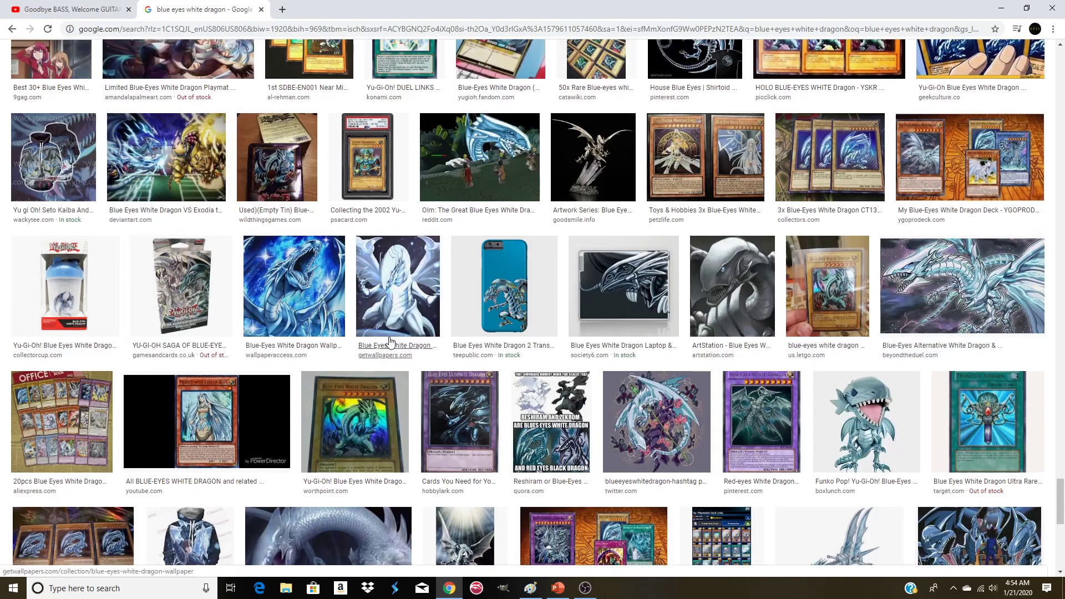
scroll(390, 340, "down", 1)
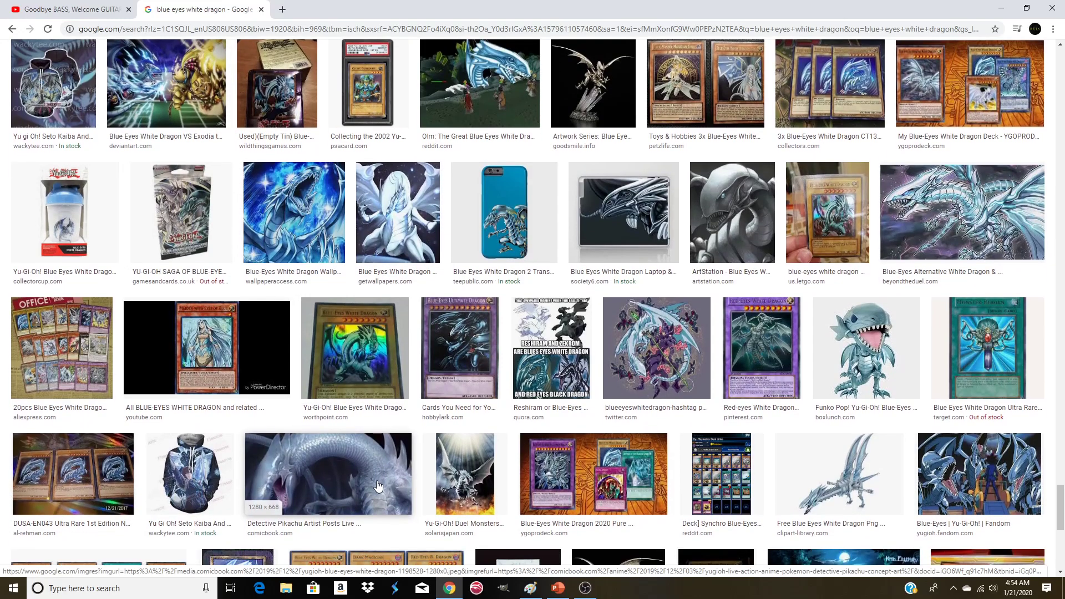
scroll(680, 448, "up", 3)
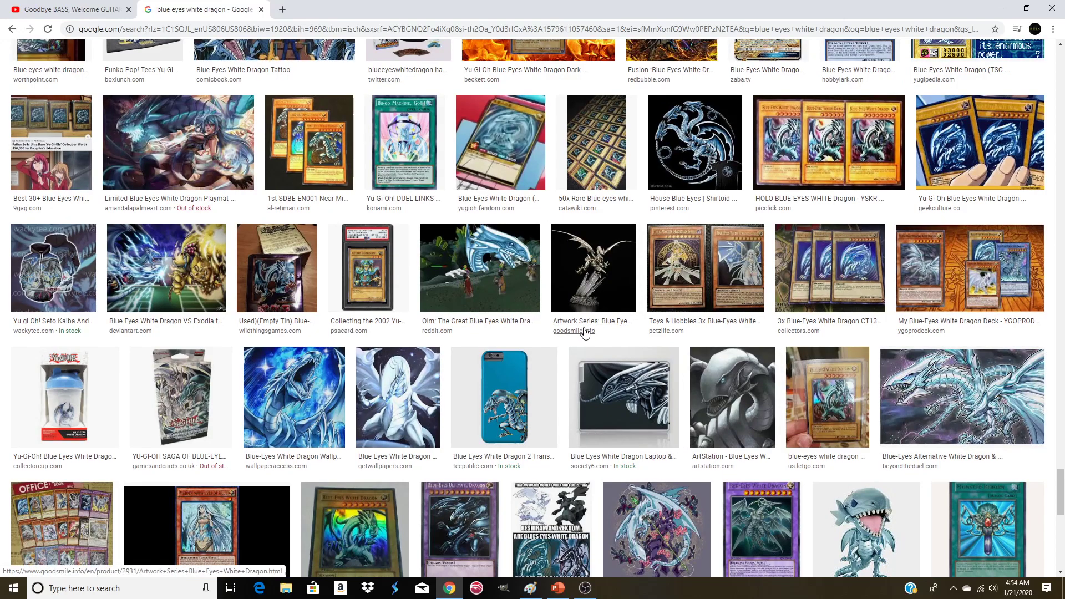
scroll(582, 333, "up", 4)
scroll(775, 350, "up", 5)
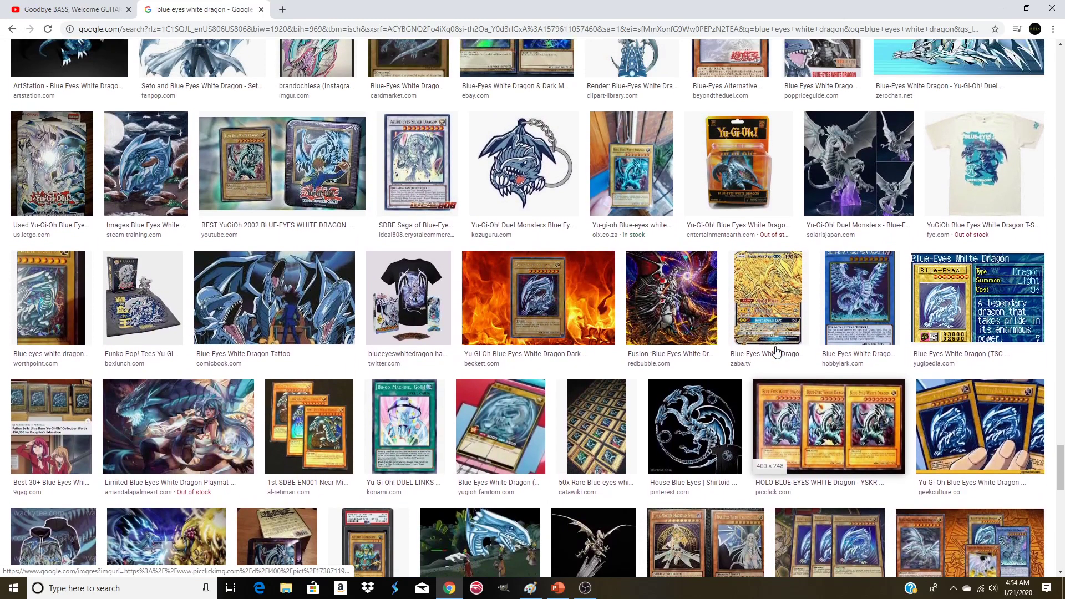
scroll(776, 351, "up", 3)
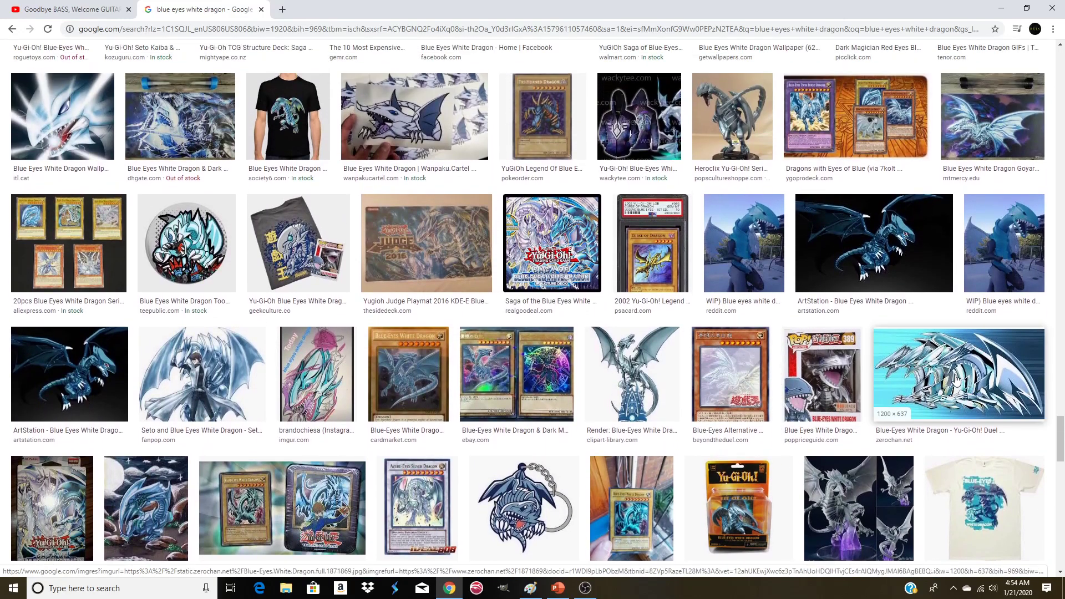
scroll(104, 278, "up", 3)
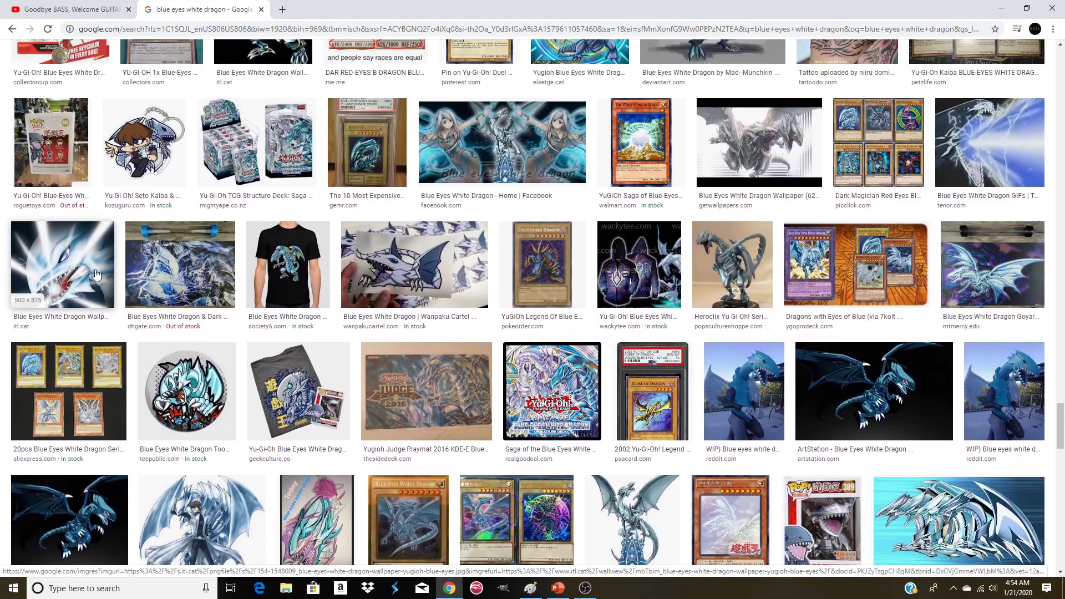
- Open the close-up wallpaper of the dragon's head with light beams from its mouth and copy the image
left_click(81, 265)
right_click(806, 159)
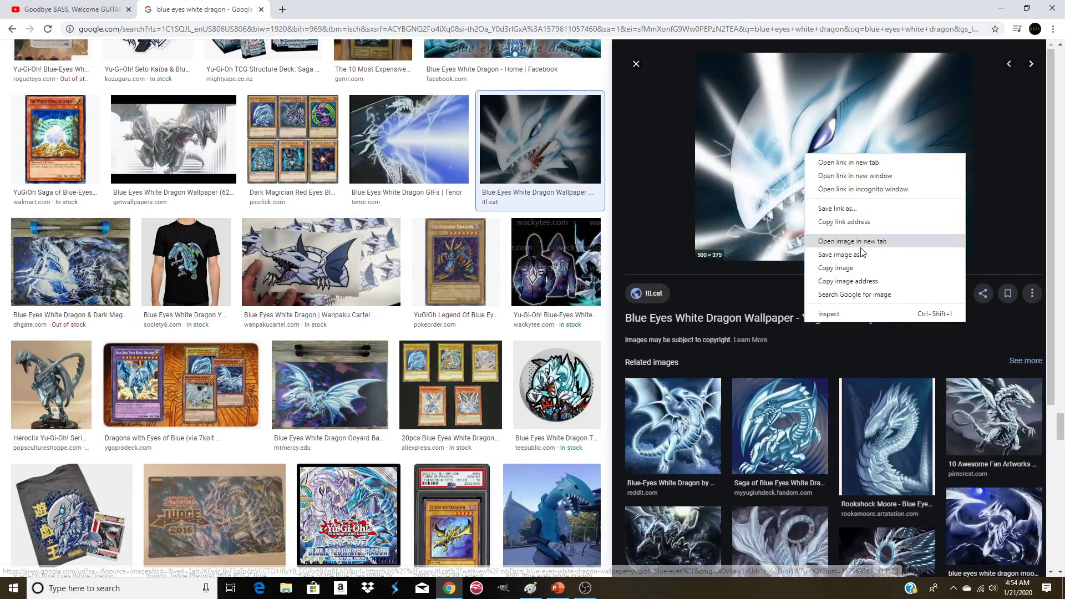
left_click(863, 269)
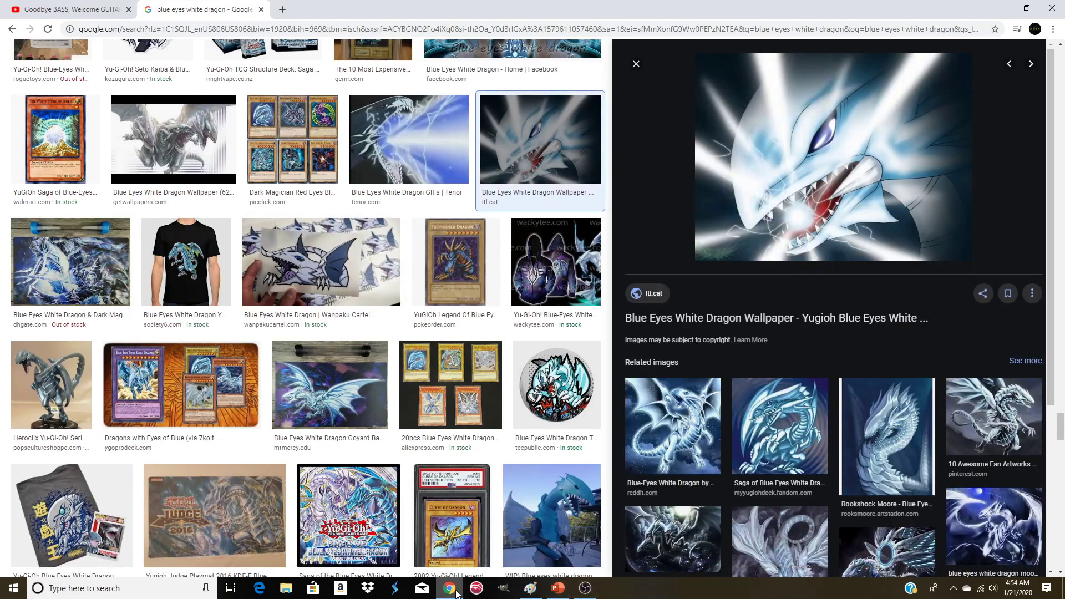
- Switch to Paint, paste the dragon image, shrink it to about the picture box's width and place it beside the card
left_click(530, 588)
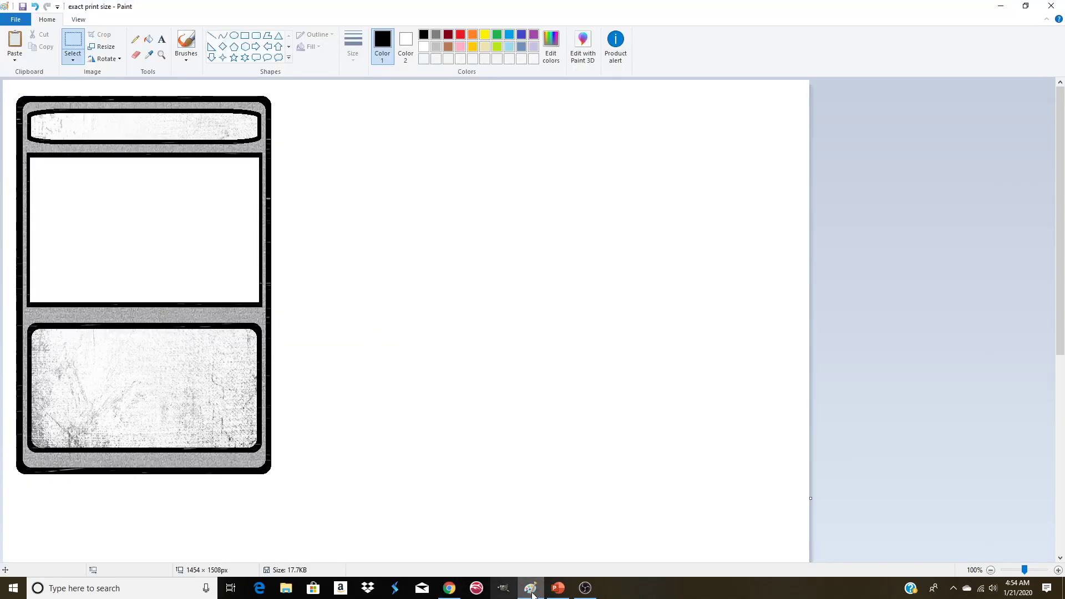
left_click(14, 40)
left_click_drag(65, 139, 89, 207)
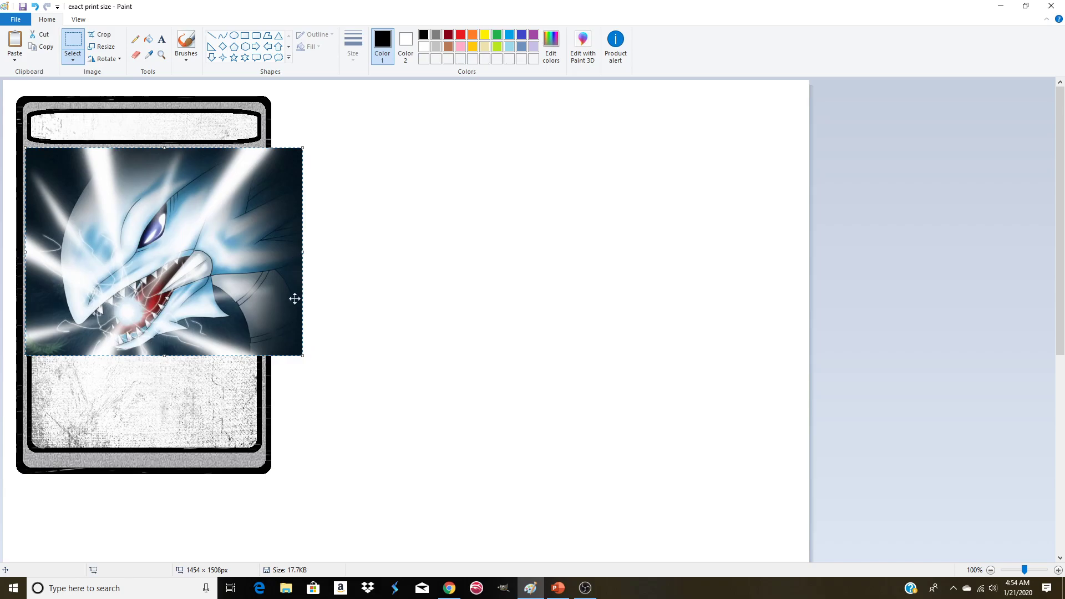
mouse_move(260, 292)
left_mouse_down()
mouse_move(282, 329)
mouse_move(263, 300)
left_mouse_up()
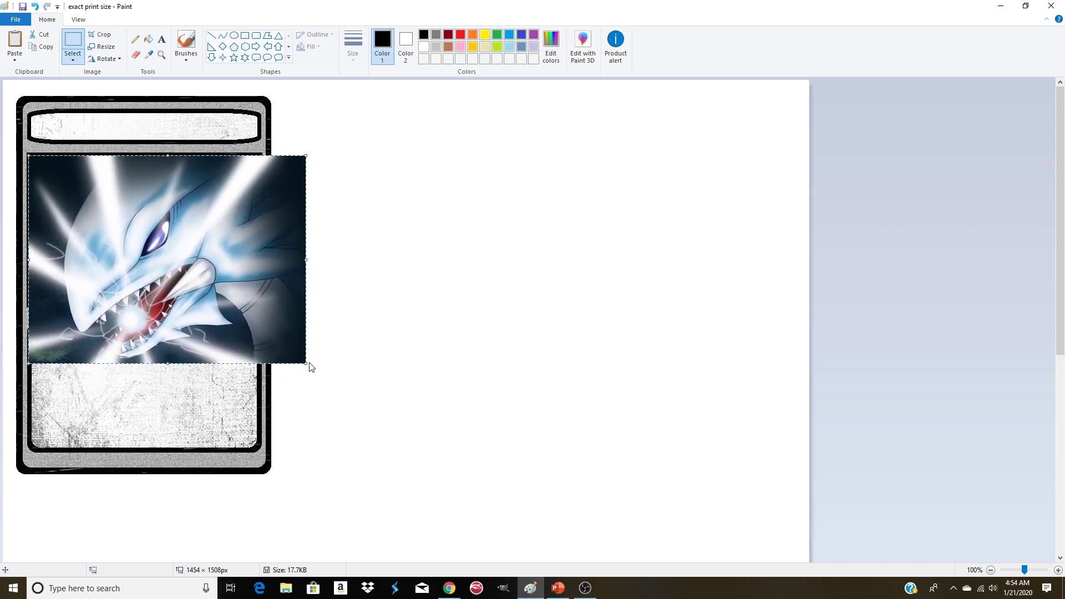
left_click_drag(306, 364, 265, 338)
left_click_drag(173, 265, 481, 266)
left_click(618, 295)
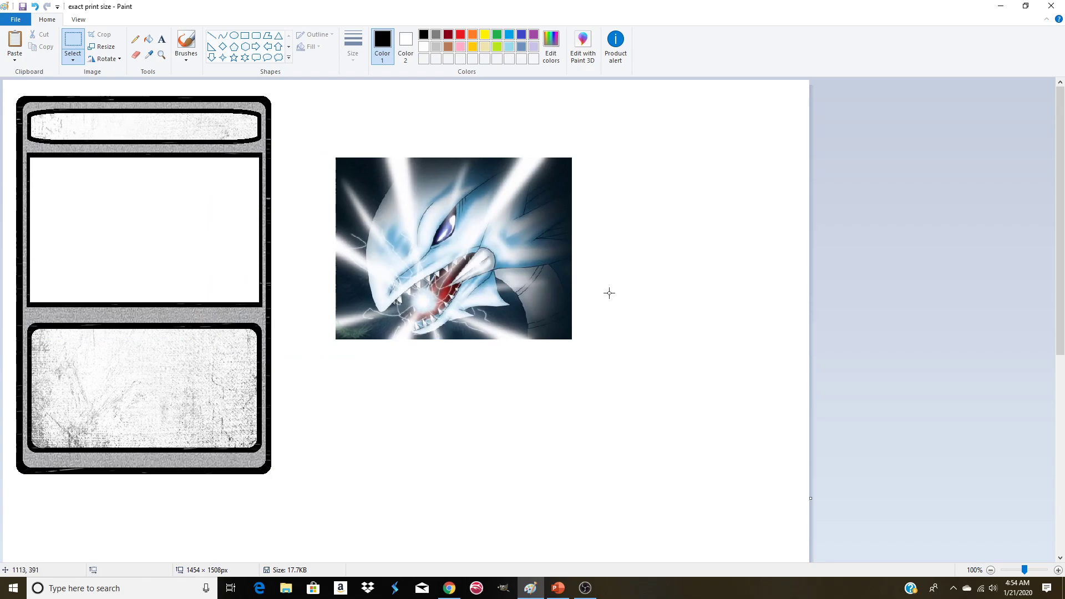
- Move the whole card over the dragon image so the artwork fills the picture box
left_click(148, 39)
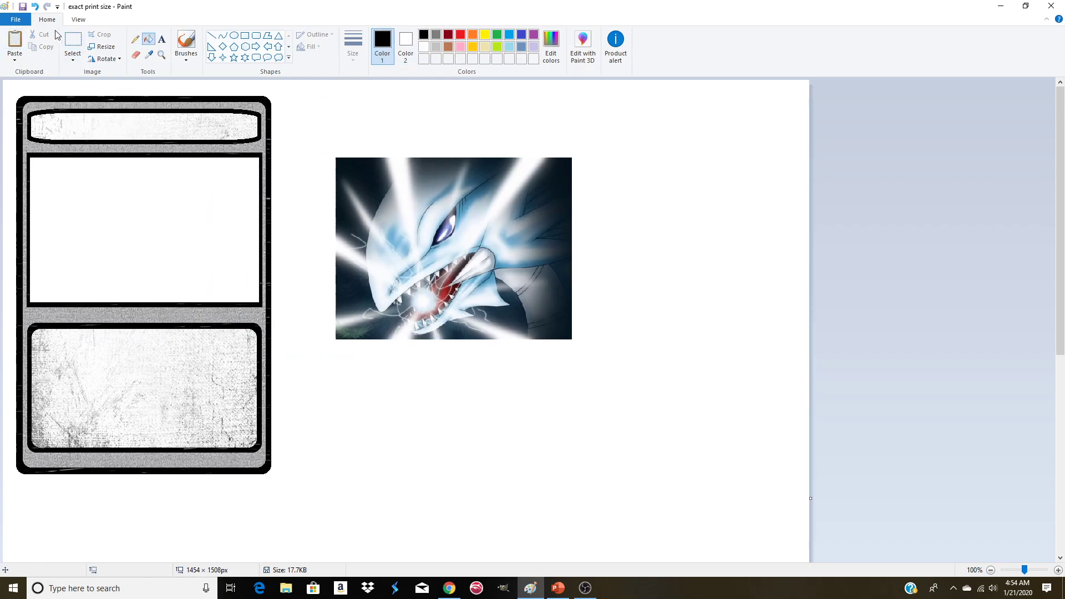
left_click(73, 40)
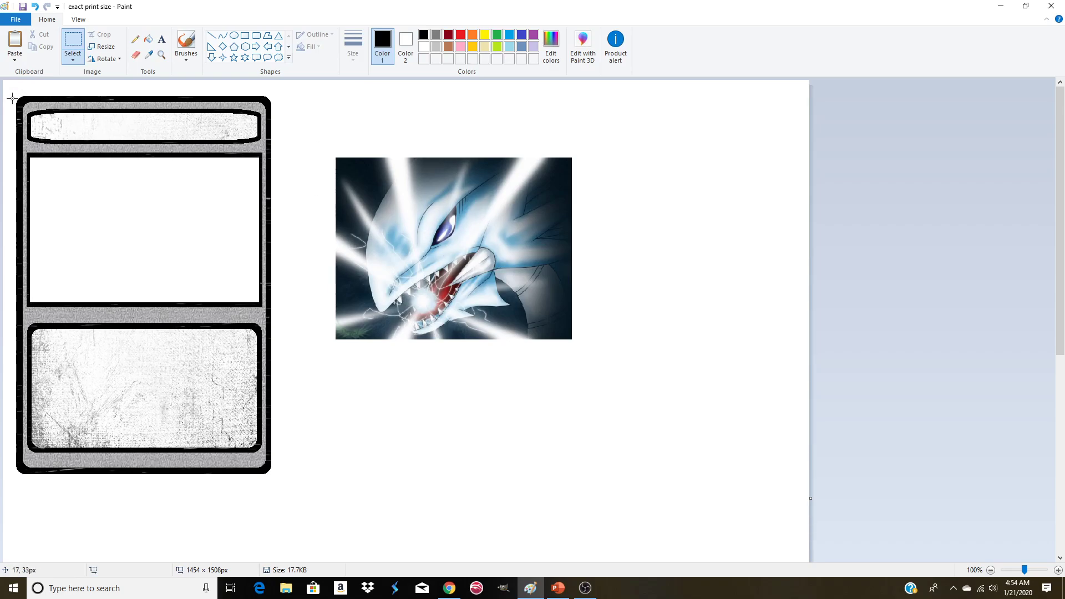
left_click_drag(12, 94, 272, 476)
left_click_drag(167, 379, 467, 405)
left_click(654, 333)
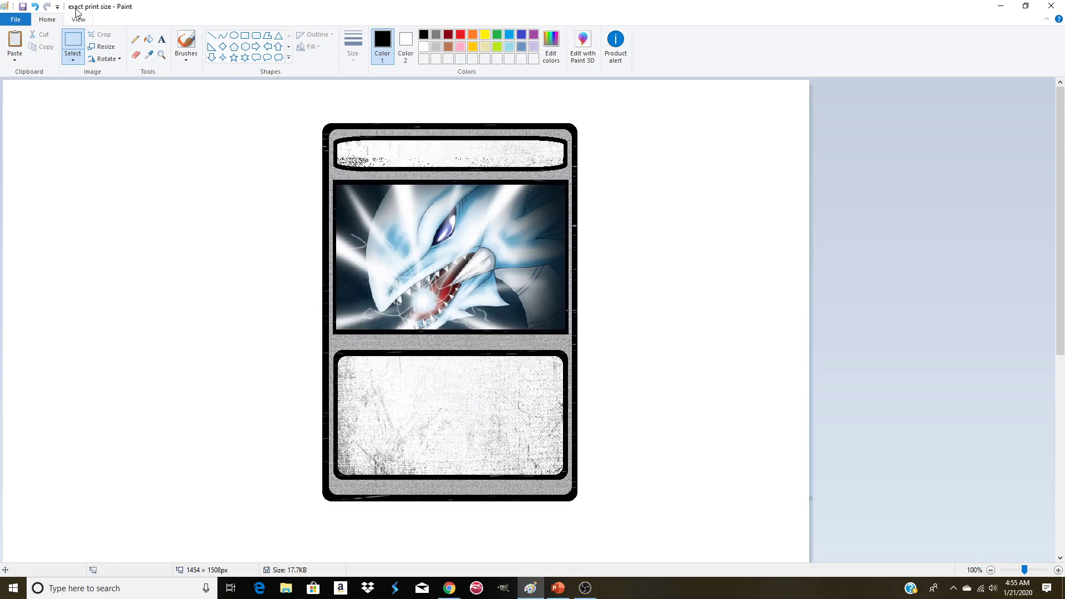
- Write the title "Bloo Eyez Tight Dragon" in the card's title box in bold Times New Roman at size 24
left_click(162, 39)
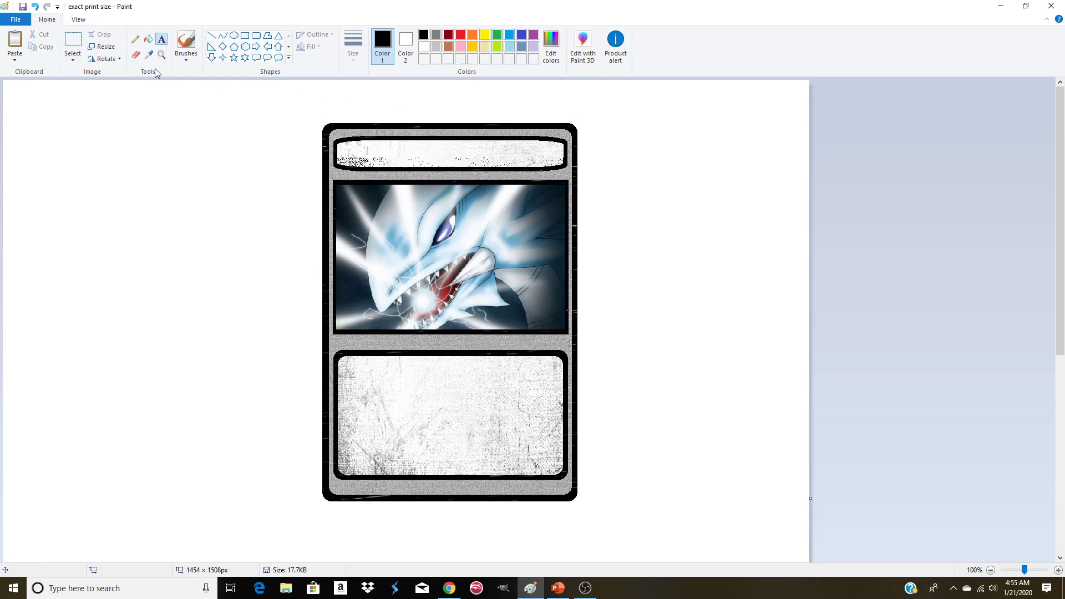
left_click(340, 153)
left_click(81, 55)
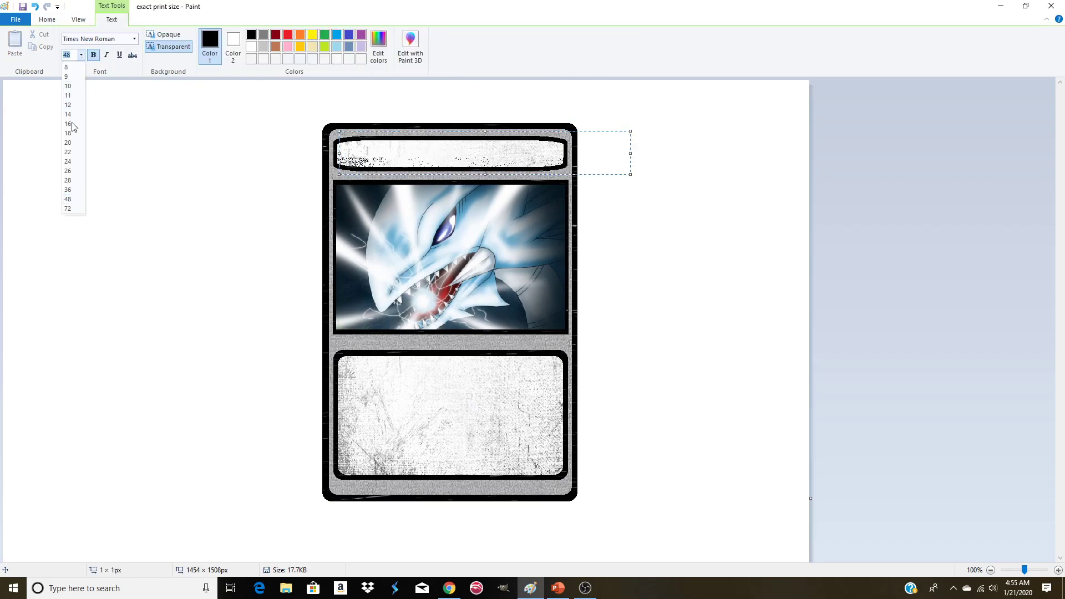
left_click(68, 161)
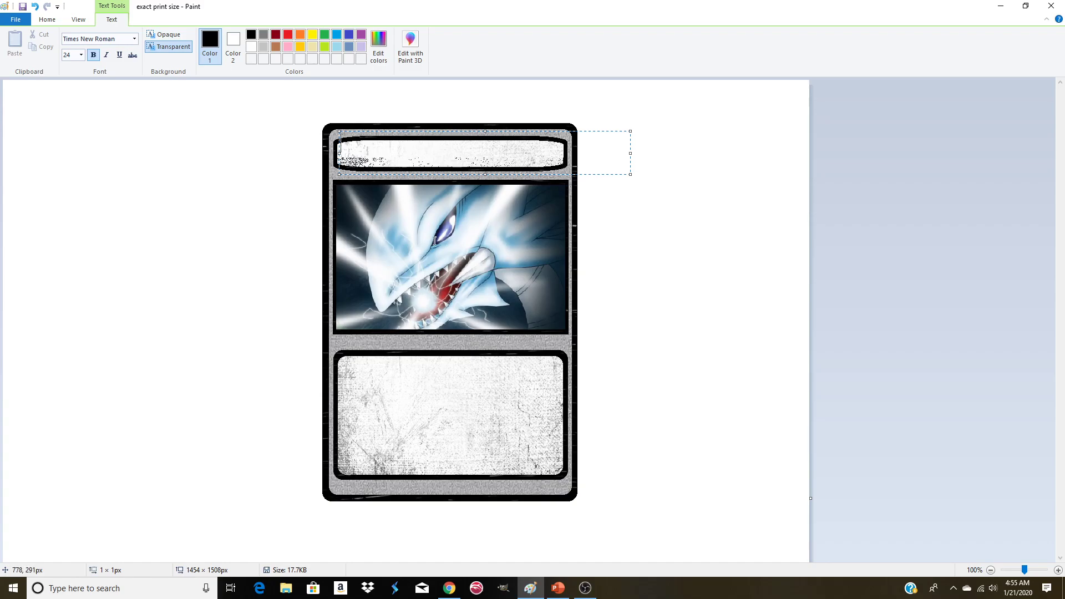
type("Bloo Eyez Tight Dragon")
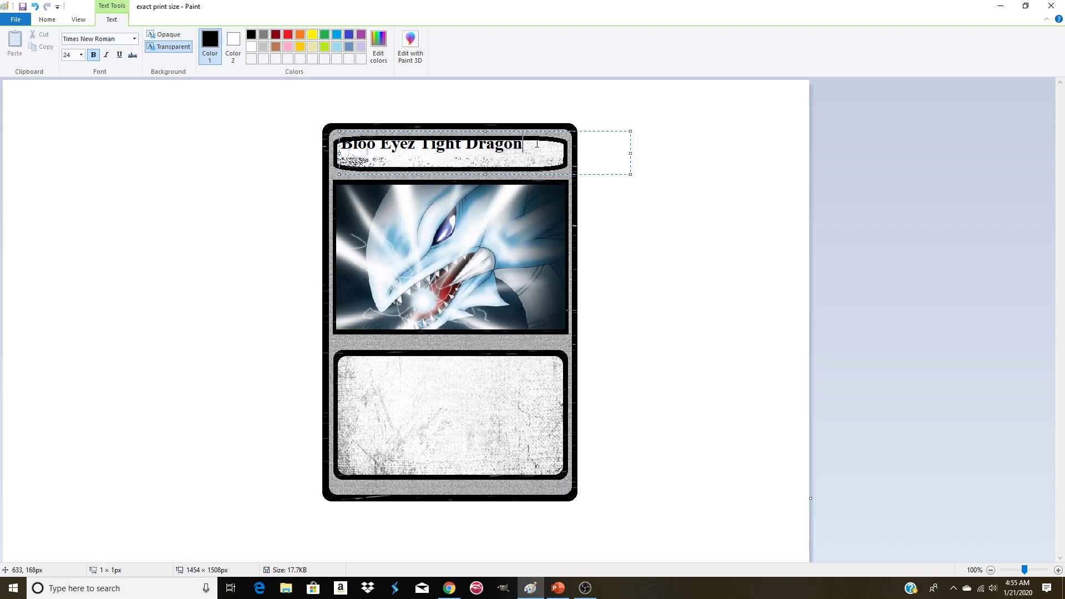
- Enlarge the title text to size 28 and position it centred within the title box
left_click_drag(558, 131, 577, 139)
key("ctrl+a")
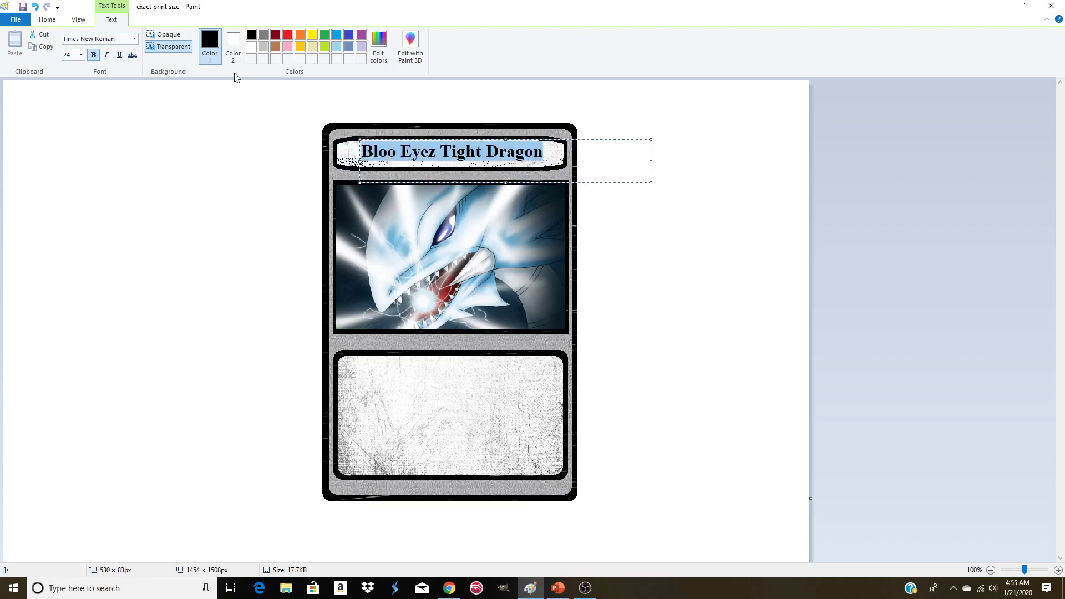
left_click(81, 54)
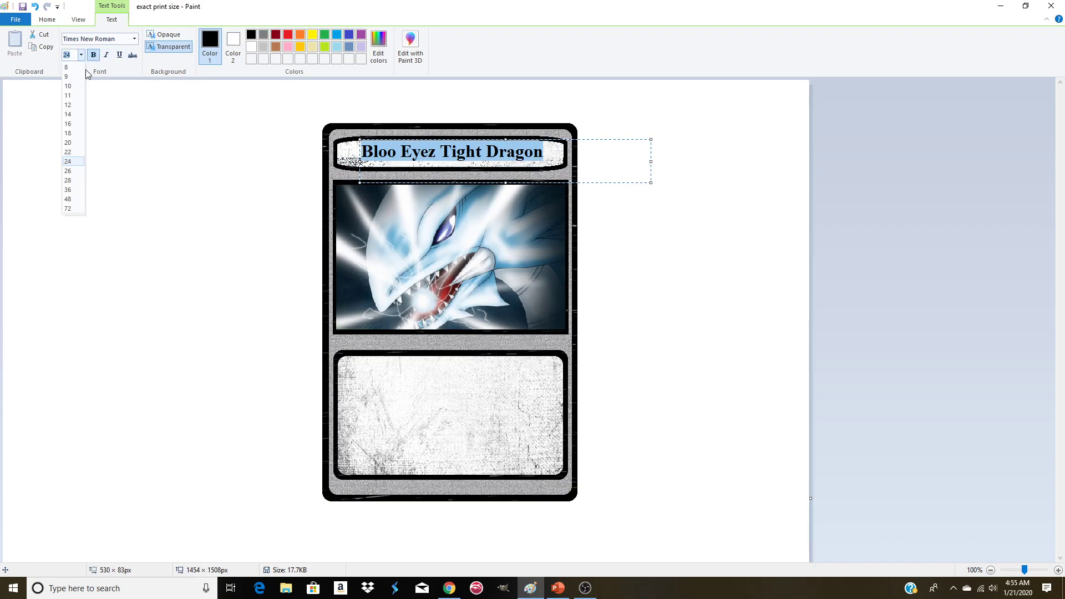
left_click(68, 180)
left_click(582, 146)
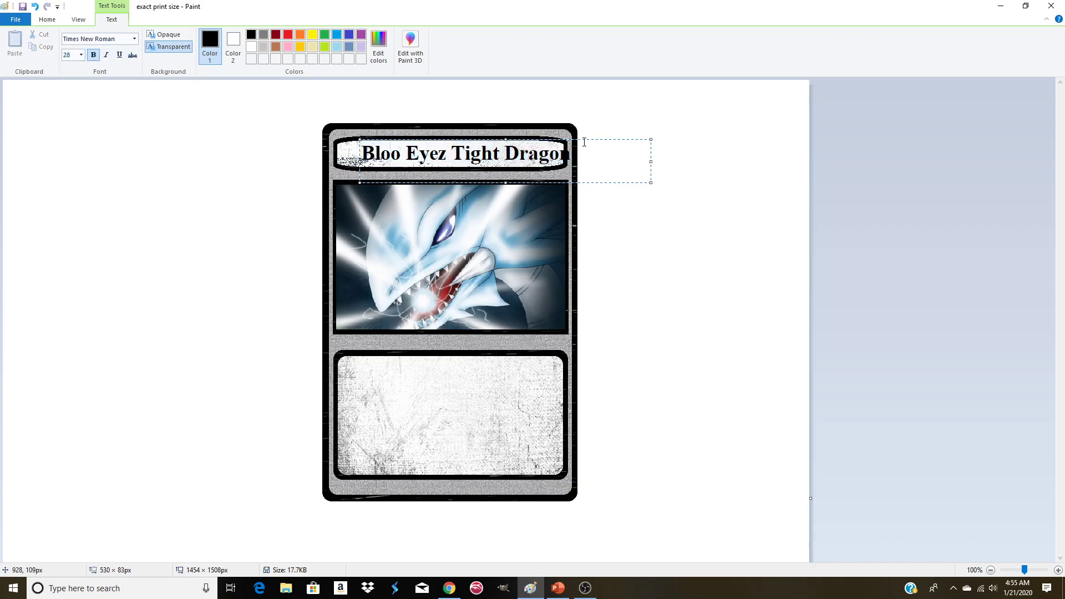
left_click_drag(585, 140, 573, 141)
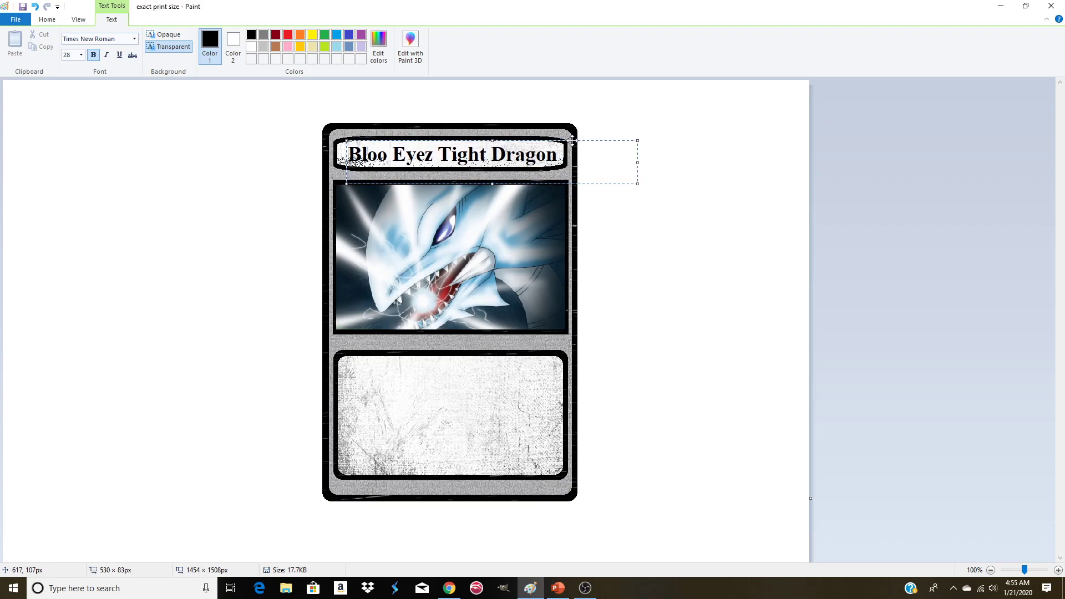
left_click_drag(572, 141, 571, 141)
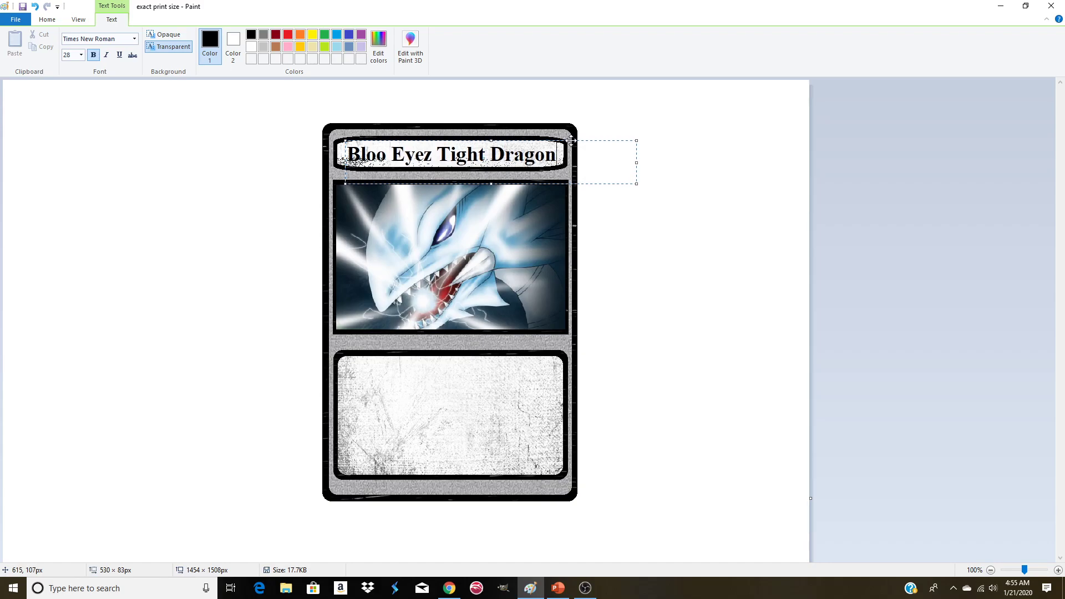
left_click(630, 302)
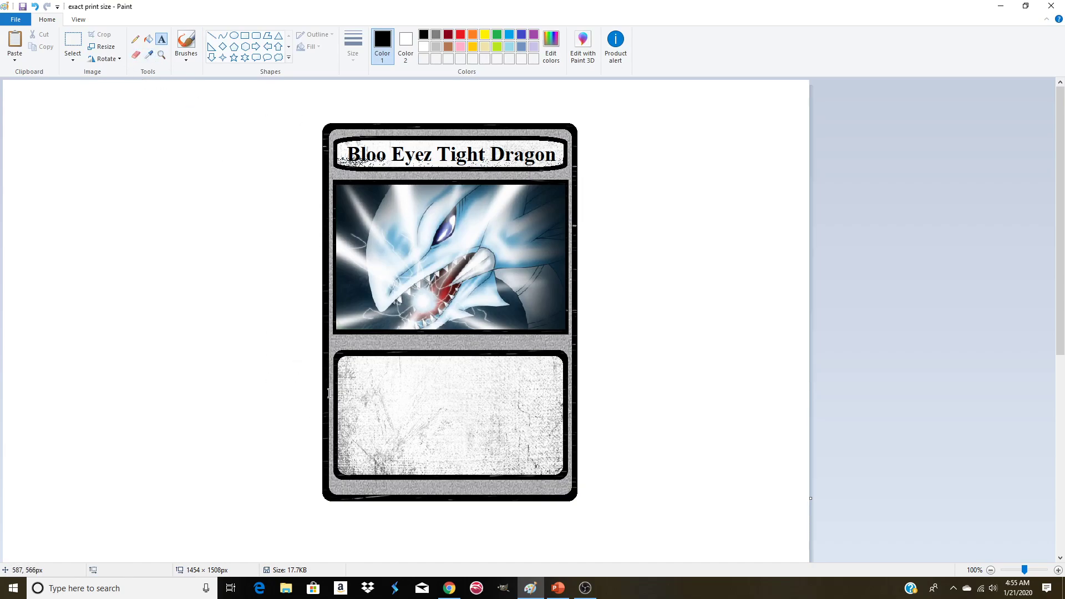
- Create a size 11 text area that fills the inside of the card's description box
left_click(339, 358)
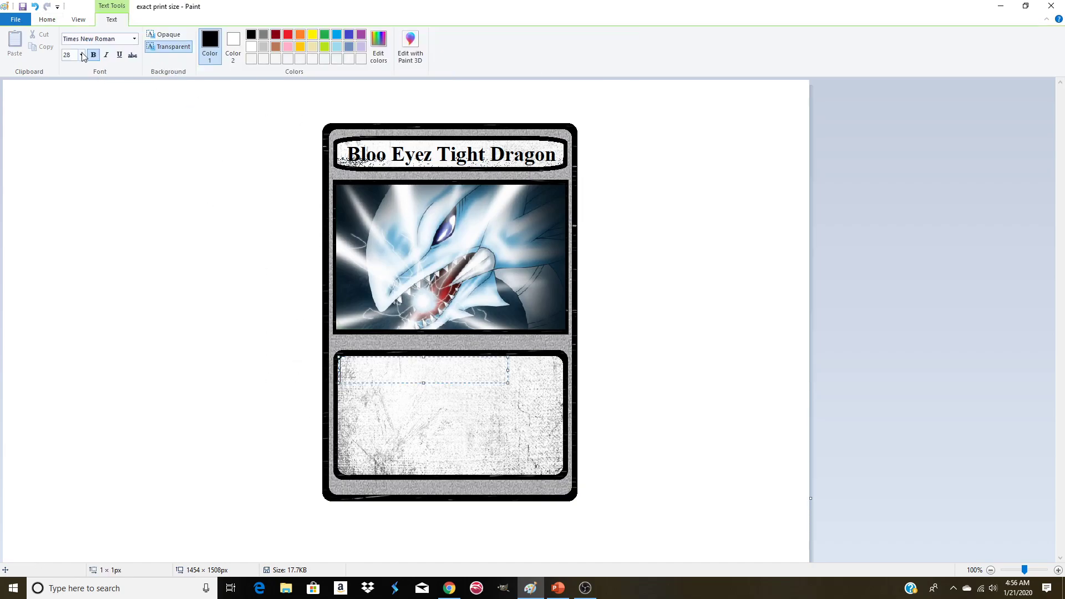
left_click(83, 55)
left_click(68, 95)
left_click_drag(456, 356, 458, 359)
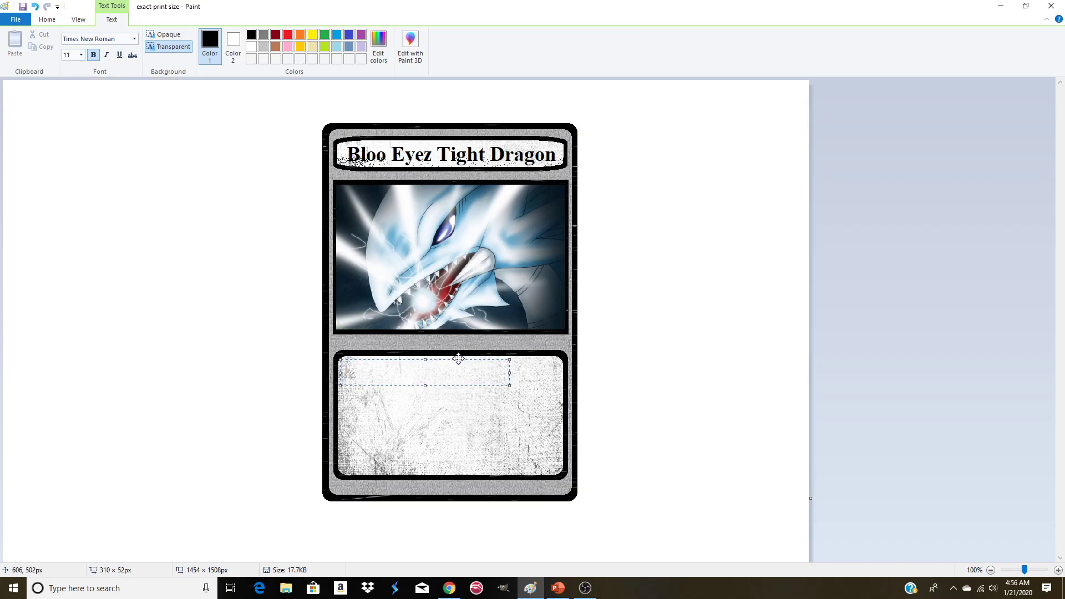
left_click_drag(508, 383, 565, 474)
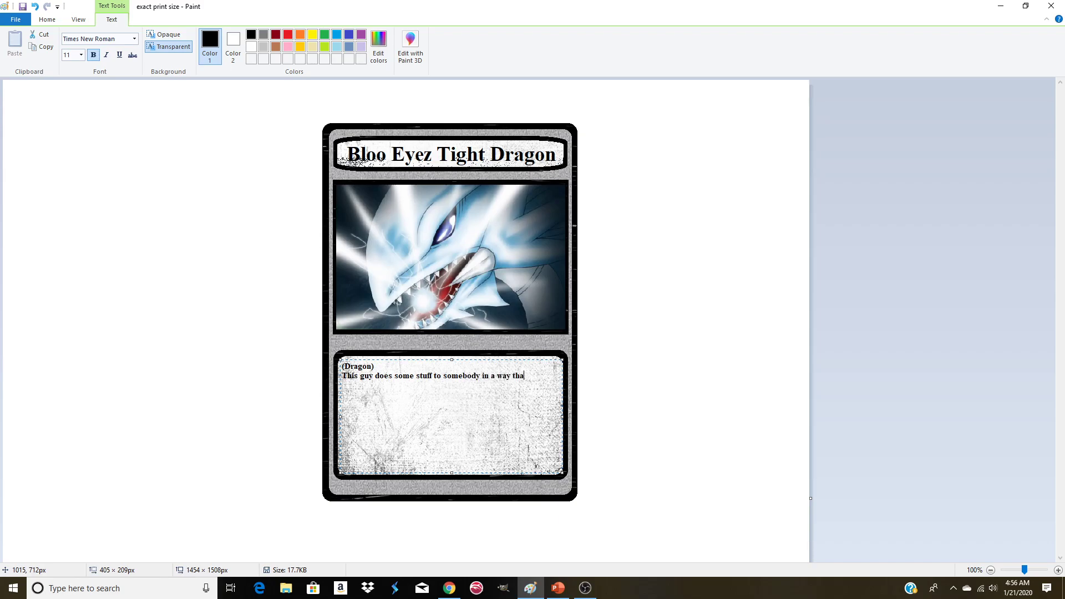
- Write "(Dragon)" above "This guy does some stuff to somebody in a way that they wont like and maybe will help you win the game."
type("wont like and maybe will help you win the game.")
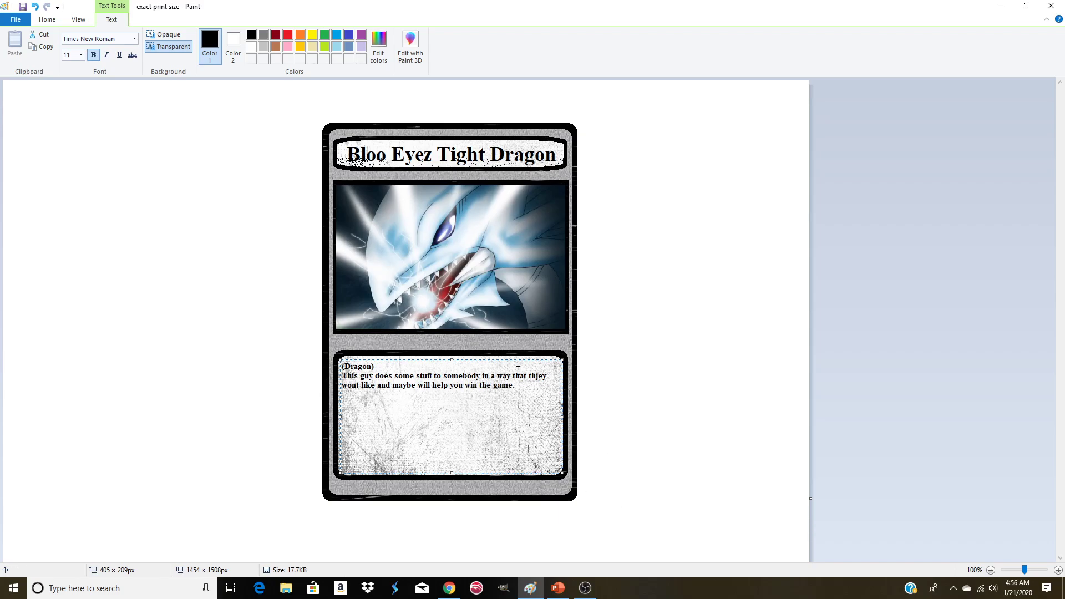
left_click_drag(480, 359, 481, 357)
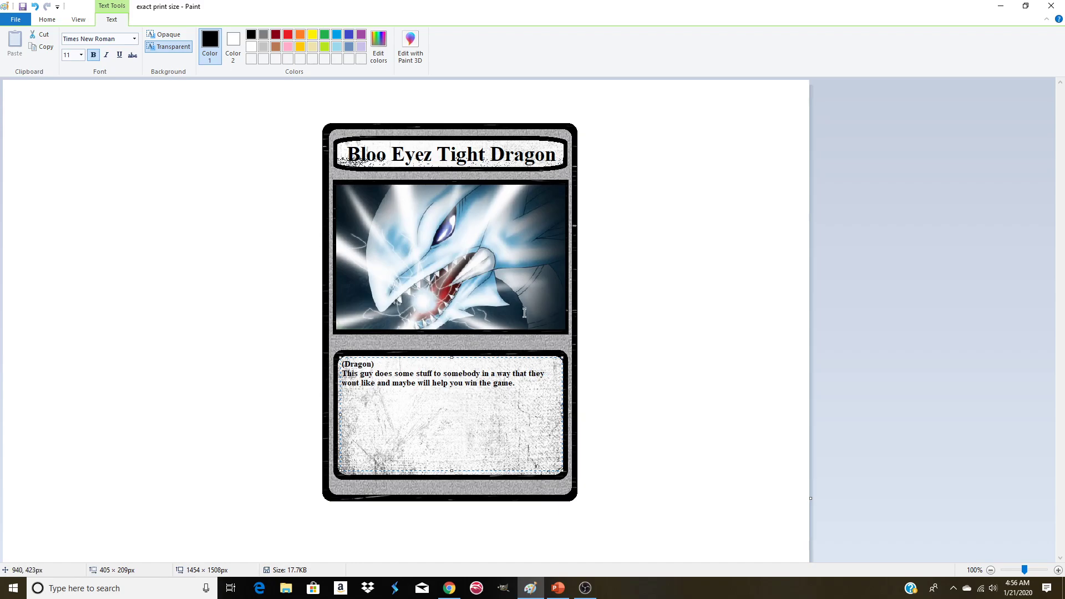
left_click(672, 370)
- Add the stat text "3,000/200" at size 11 in the lower-right corner of the description box
left_click(511, 465)
type("30")
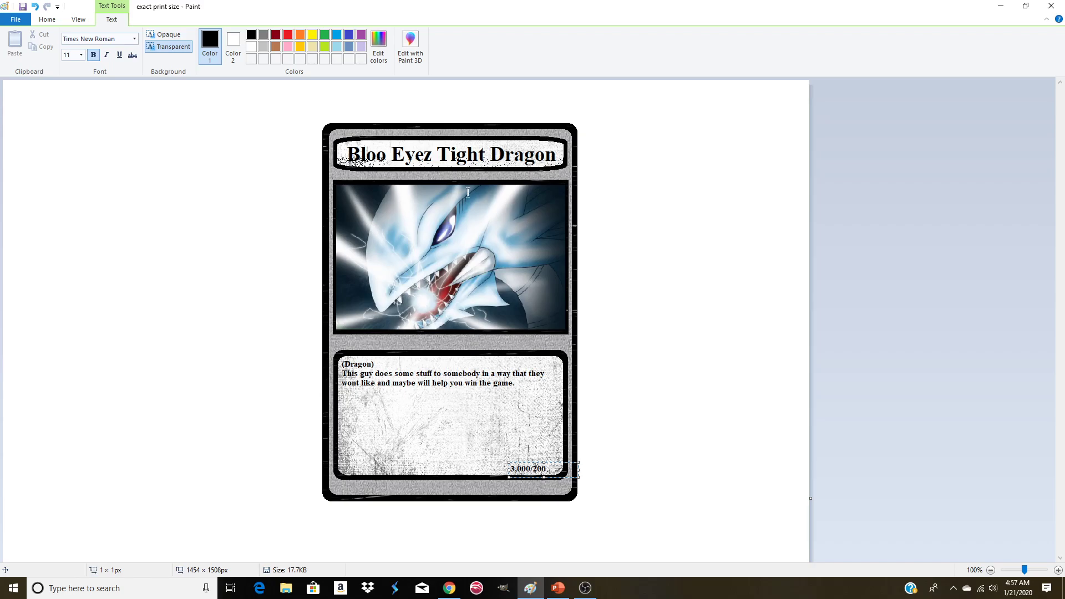
left_click_drag(566, 460, 577, 460)
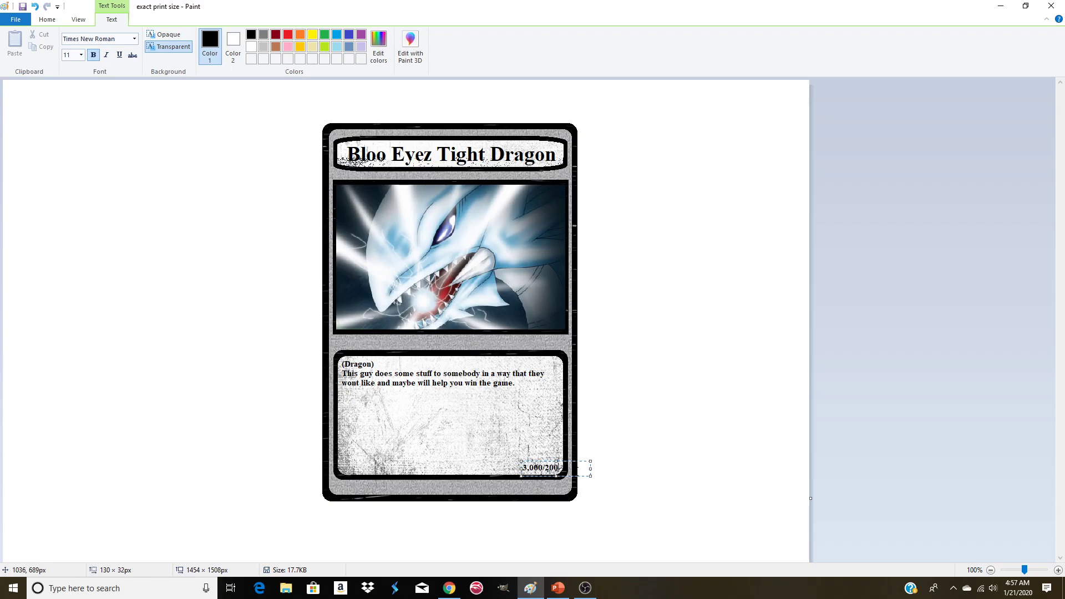
left_click(663, 378)
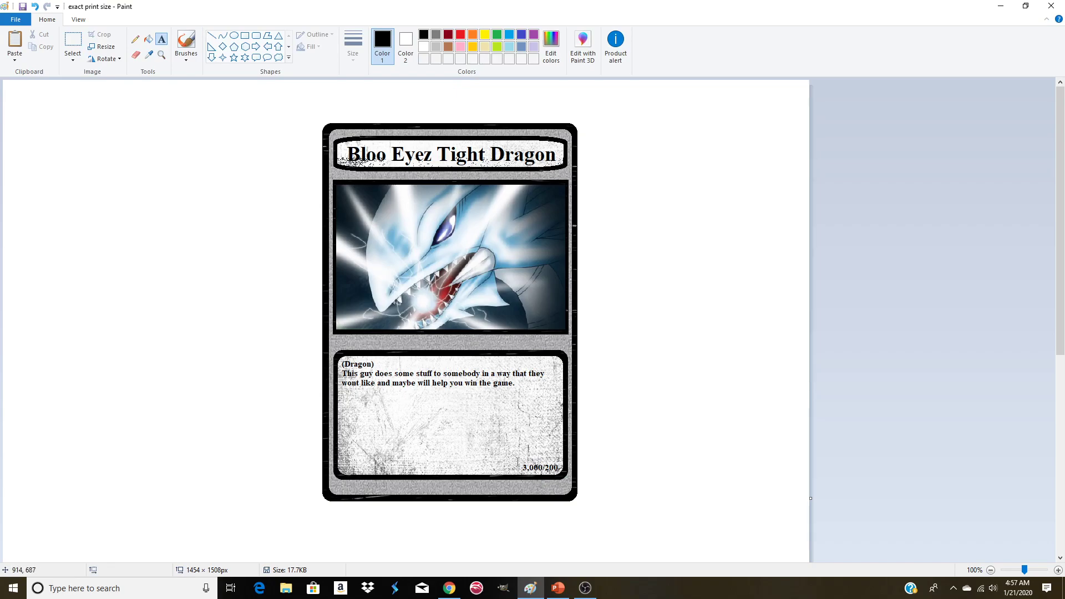
- Examine the description text and the stat line on the card up close
left_click(162, 55)
left_click(510, 326)
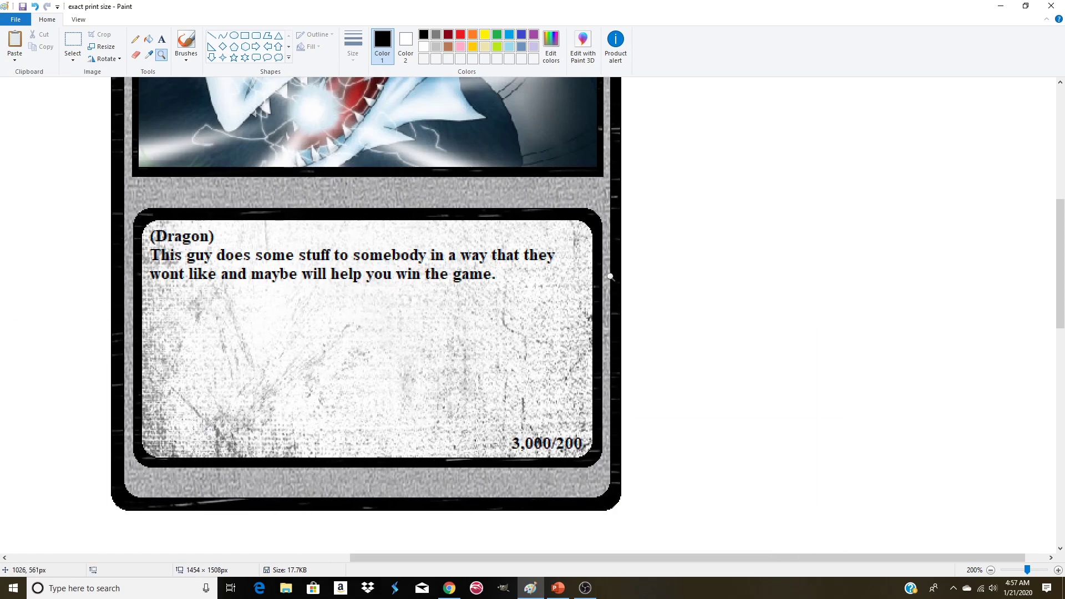
right_click(472, 362)
scroll(590, 348, "up", 2)
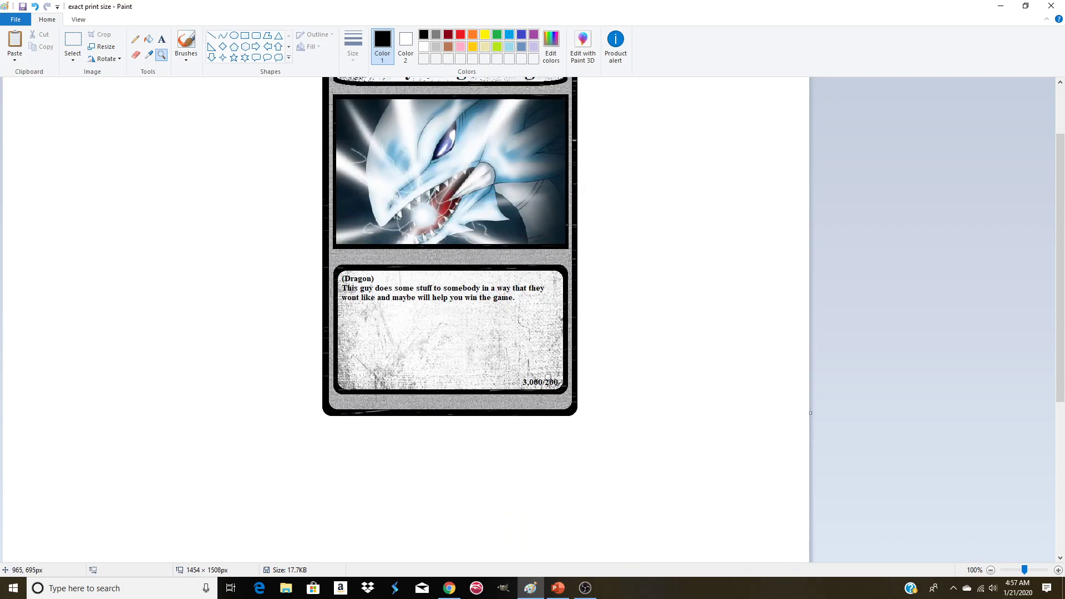
left_click(529, 391)
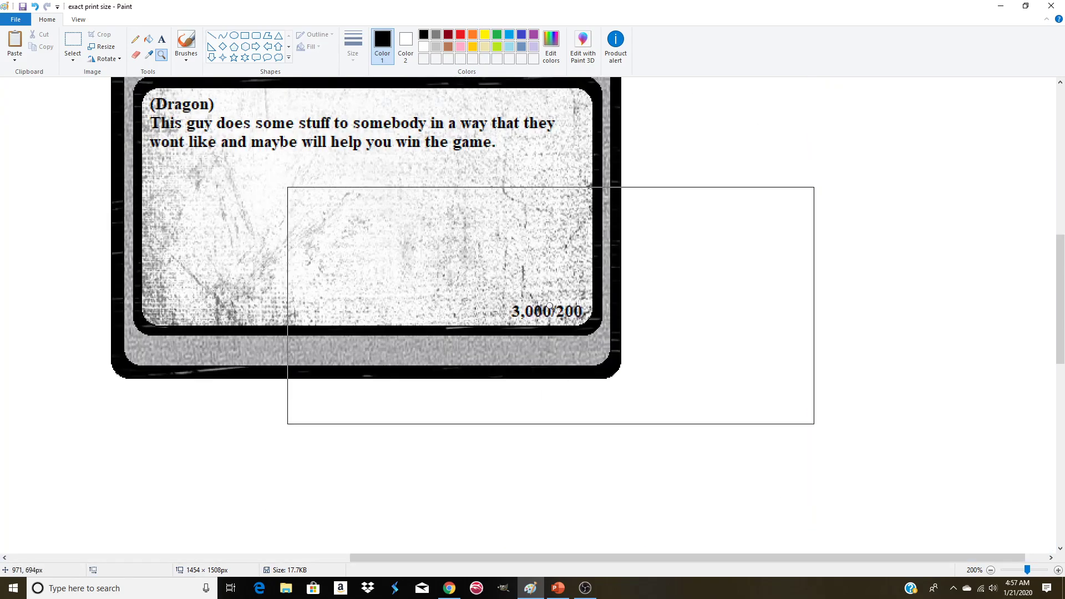
right_click(550, 306)
scroll(621, 316, "up", 5)
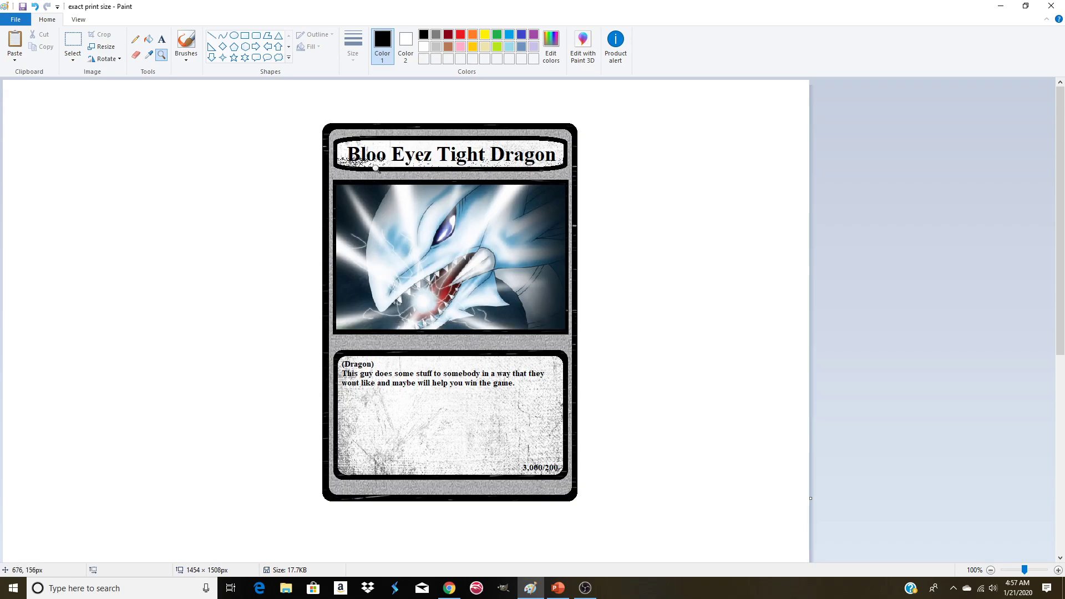
- Add the attribute text "Wind" at size 18 at the left end of the strip between picture and description box
left_click(162, 39)
left_click(346, 341)
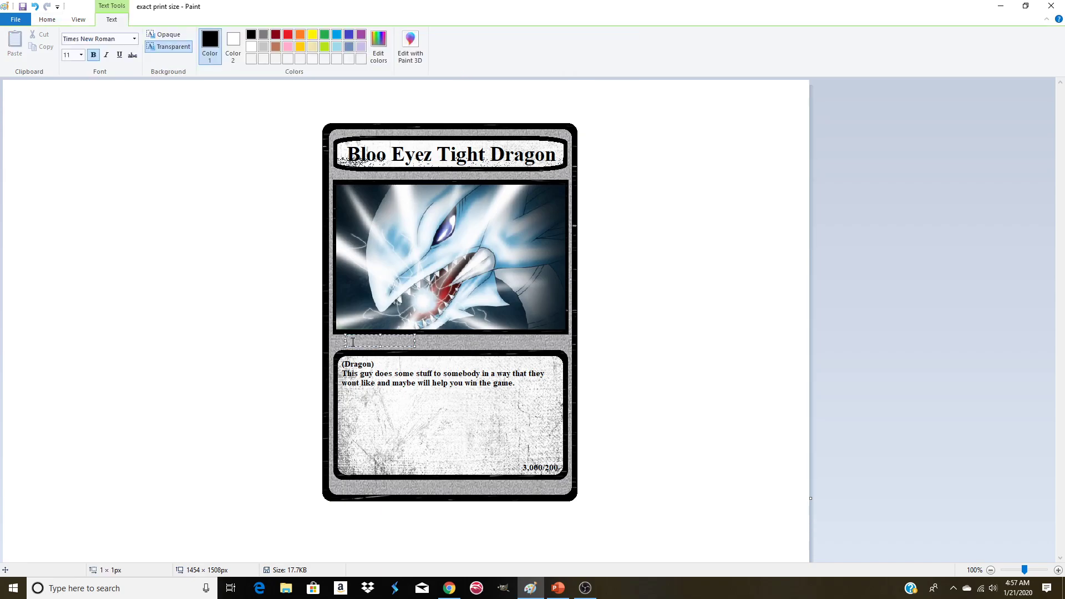
type("Wind")
key("ctrl+a")
left_click(81, 54)
left_click(77, 181)
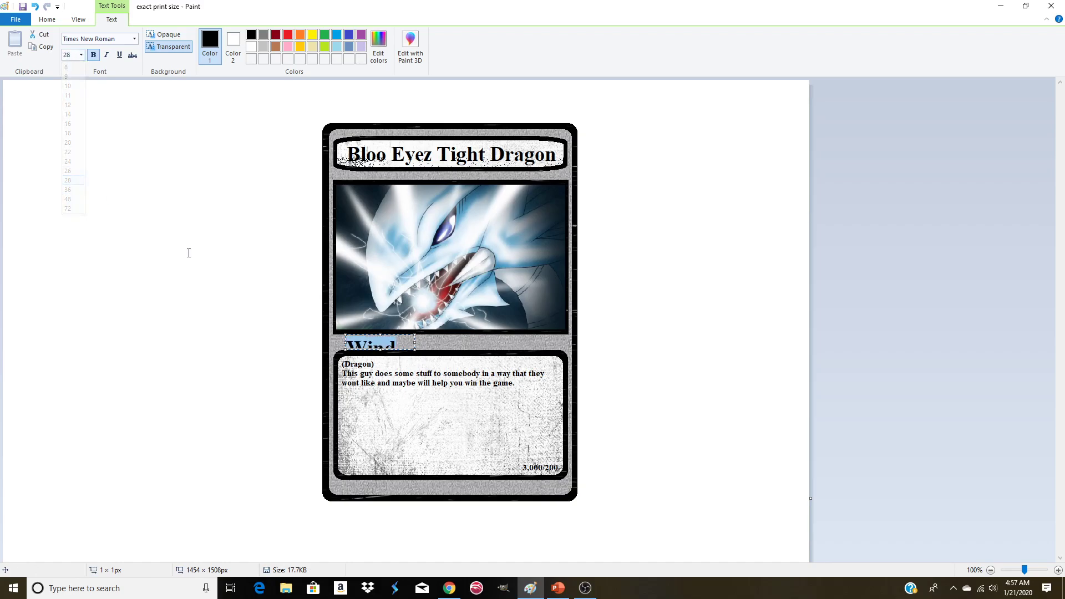
left_click(81, 55)
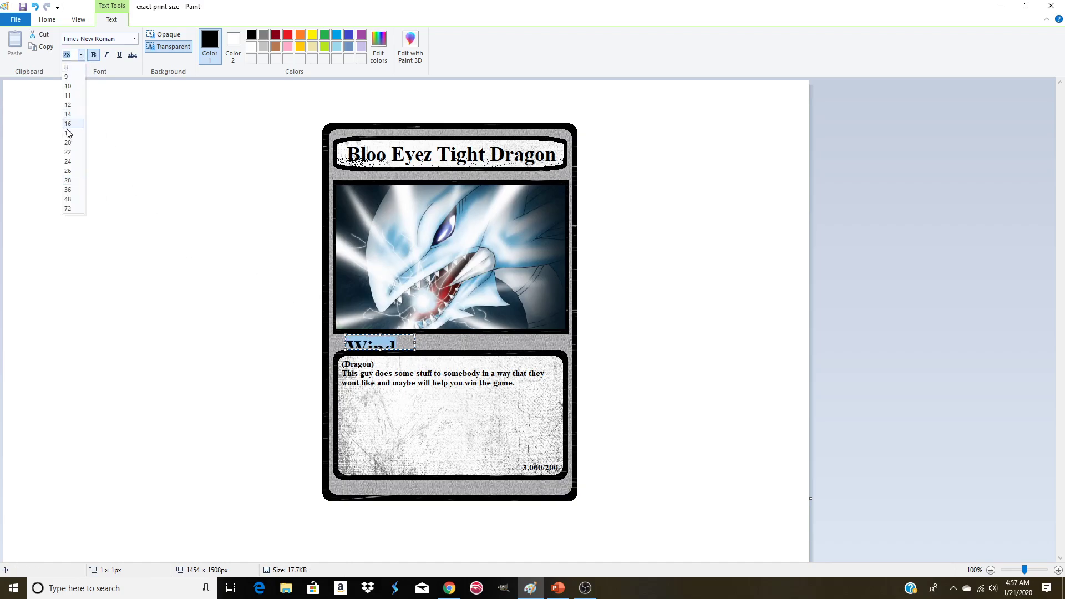
left_click(78, 136)
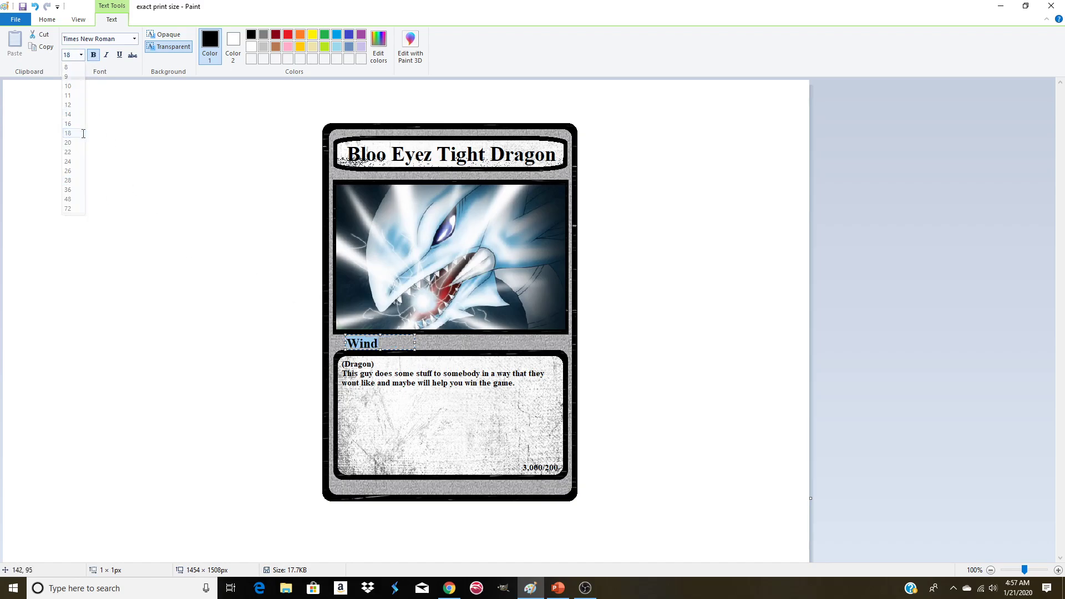
left_click(395, 344)
left_click_drag(395, 336, 395, 335)
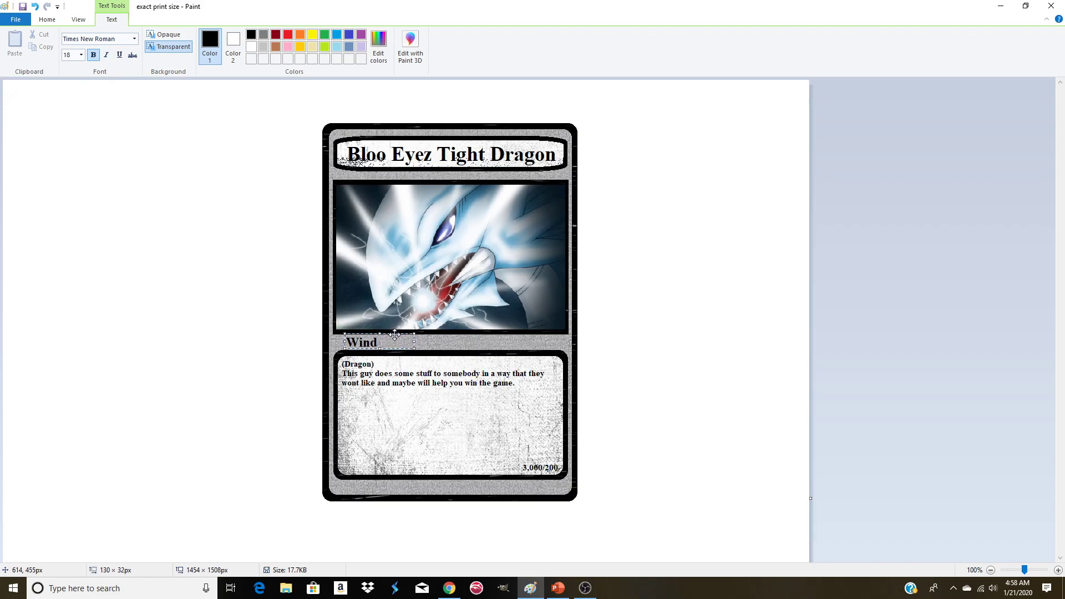
left_click(640, 409)
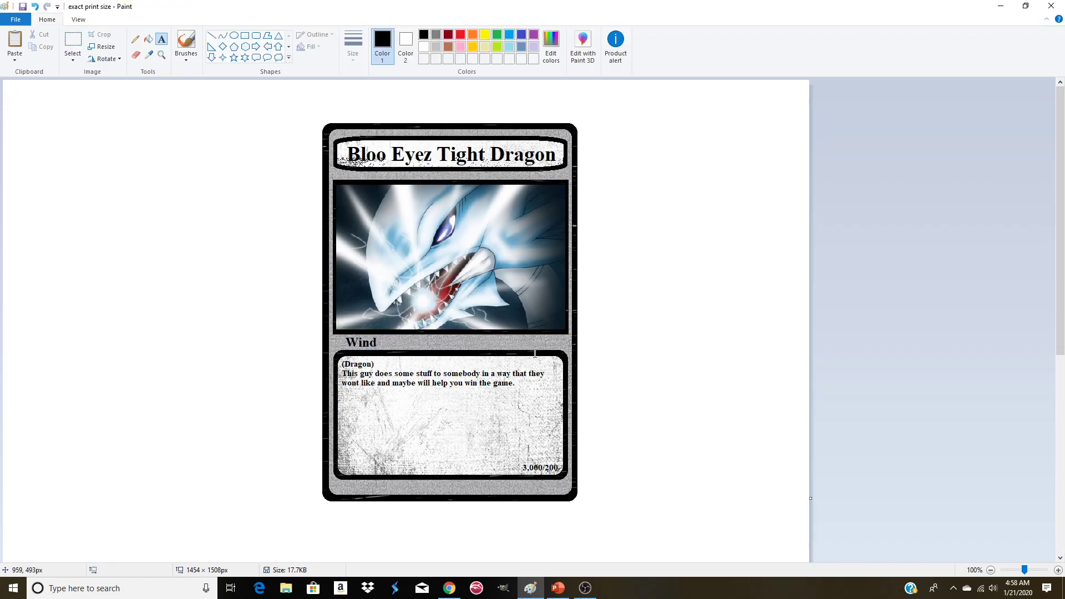
- Add the number "3" at size 18 at the right end of the strip, opposite "Wind"
left_click(528, 333)
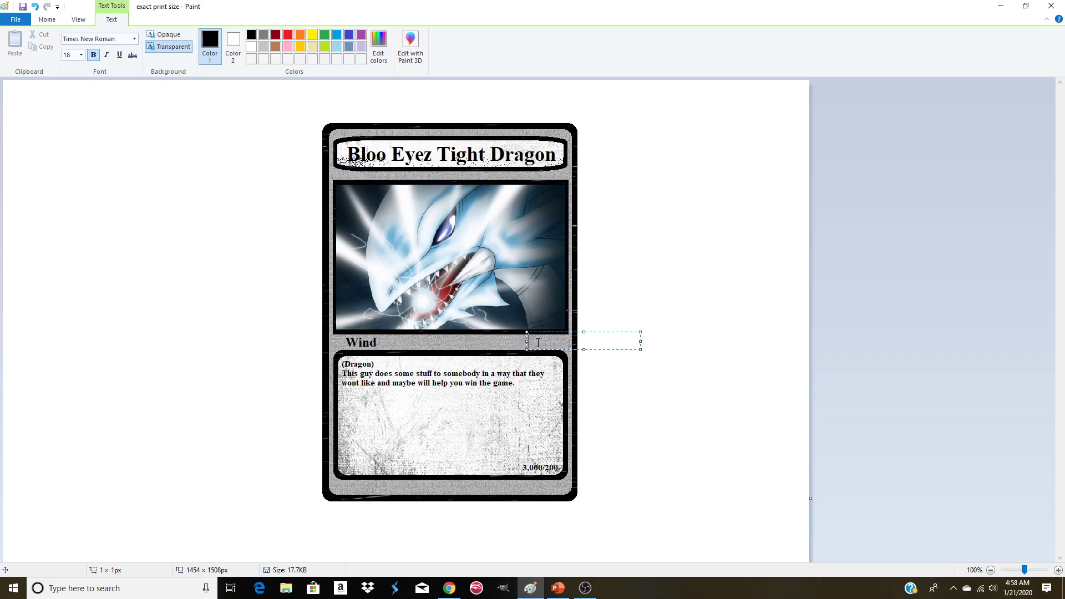
type("3")
left_click_drag(608, 331, 627, 333)
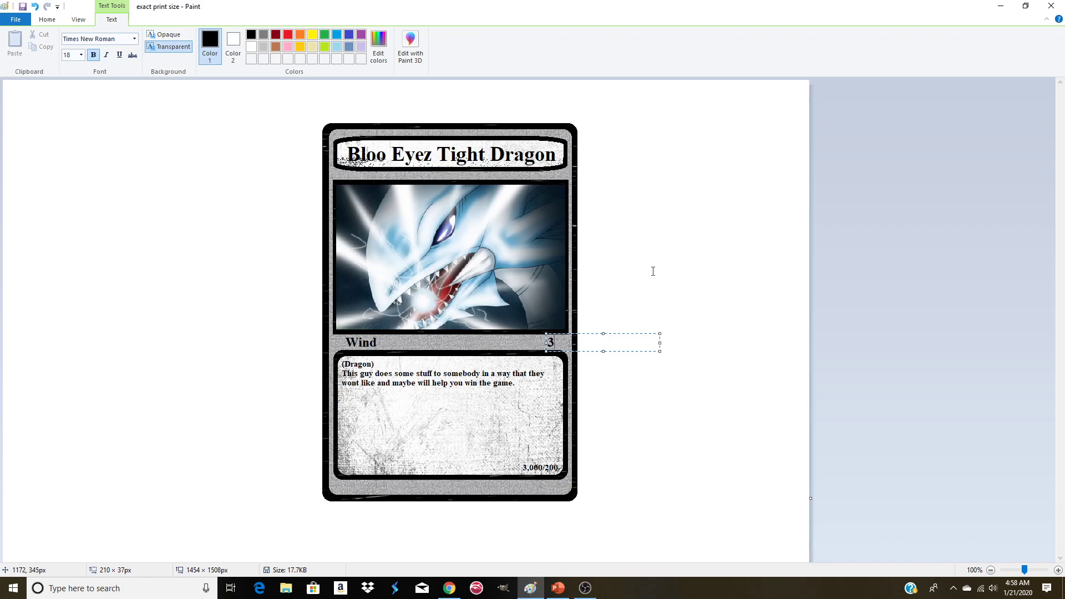
left_click(622, 297)
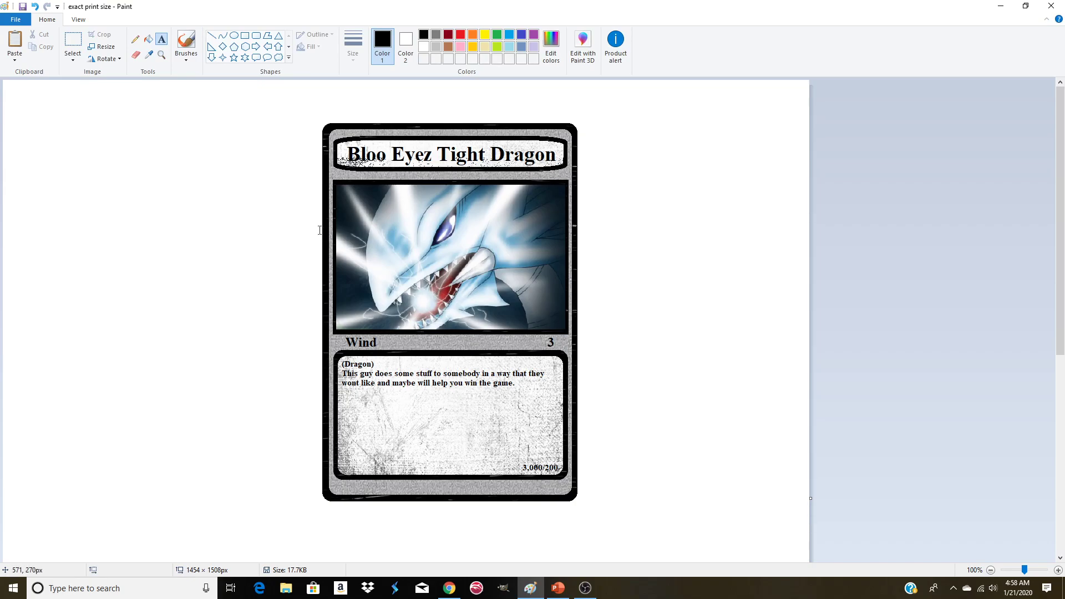
- Draw a black oval outline of about 16 × 20 px around the "3" below the picture
left_click(162, 54)
left_click(452, 377)
left_click(782, 338)
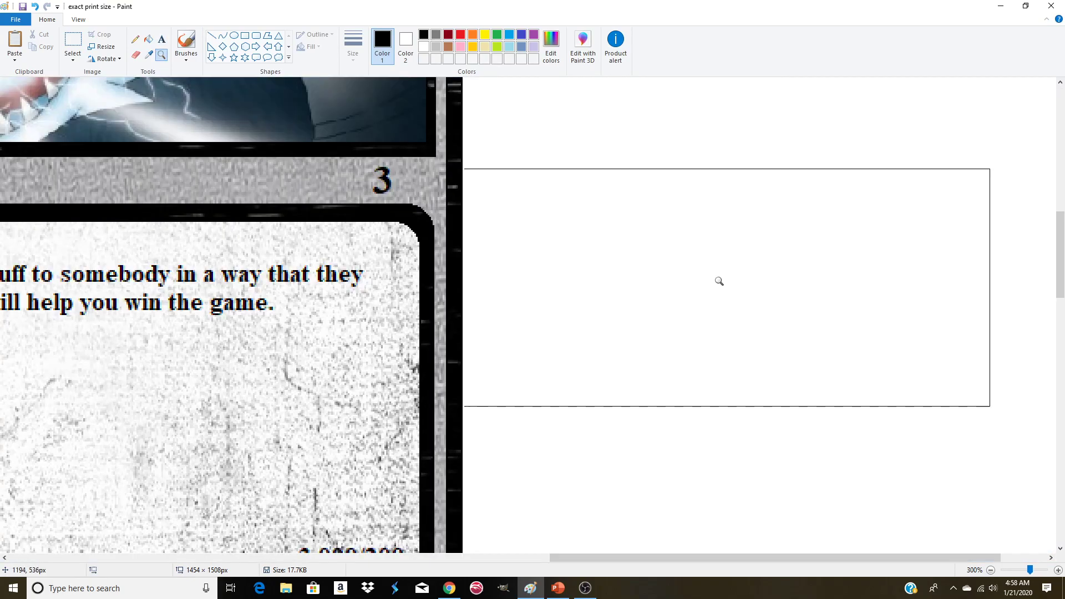
left_click(725, 285)
left_click(234, 35)
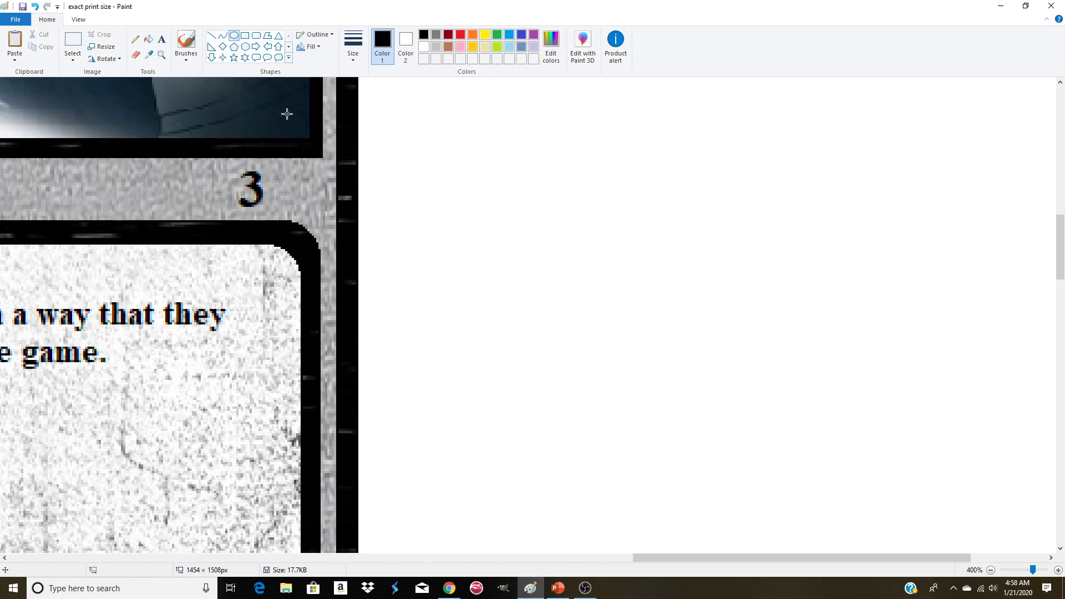
left_click(161, 55)
left_click(326, 221)
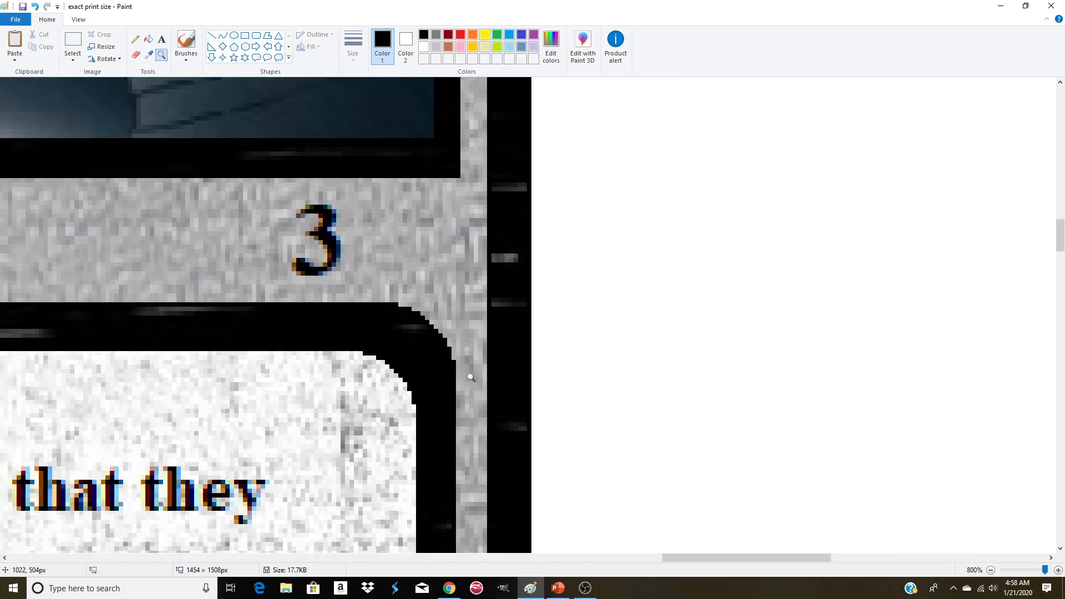
left_click(234, 34)
left_click_drag(283, 196, 350, 282)
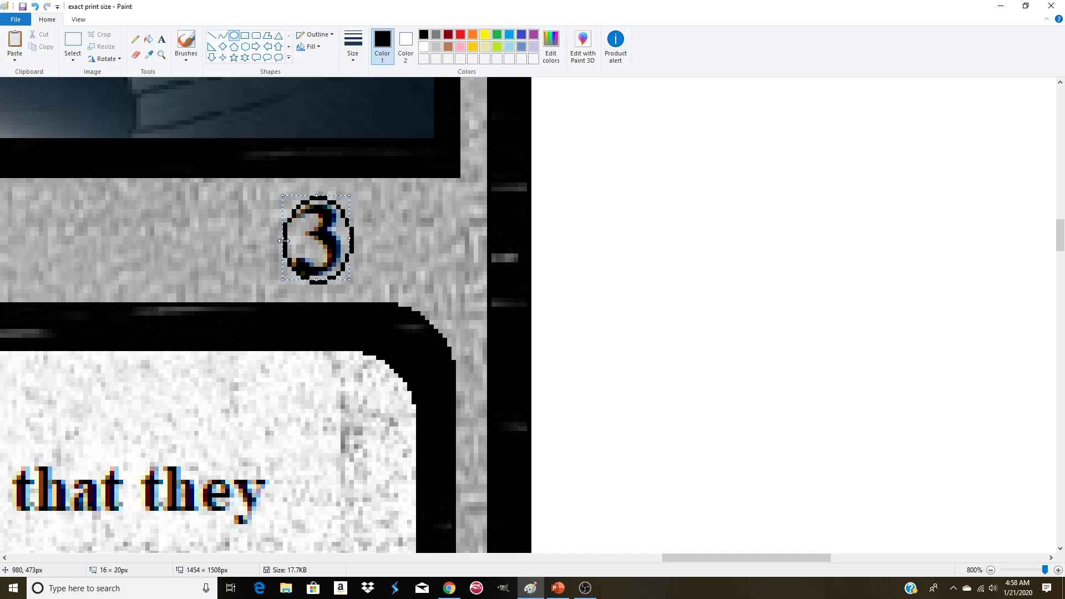
- Enlarge the oval around the "3" below the picture to about 20 × 22 px so it surrounds the number evenly
left_click_drag(286, 241, 281, 240)
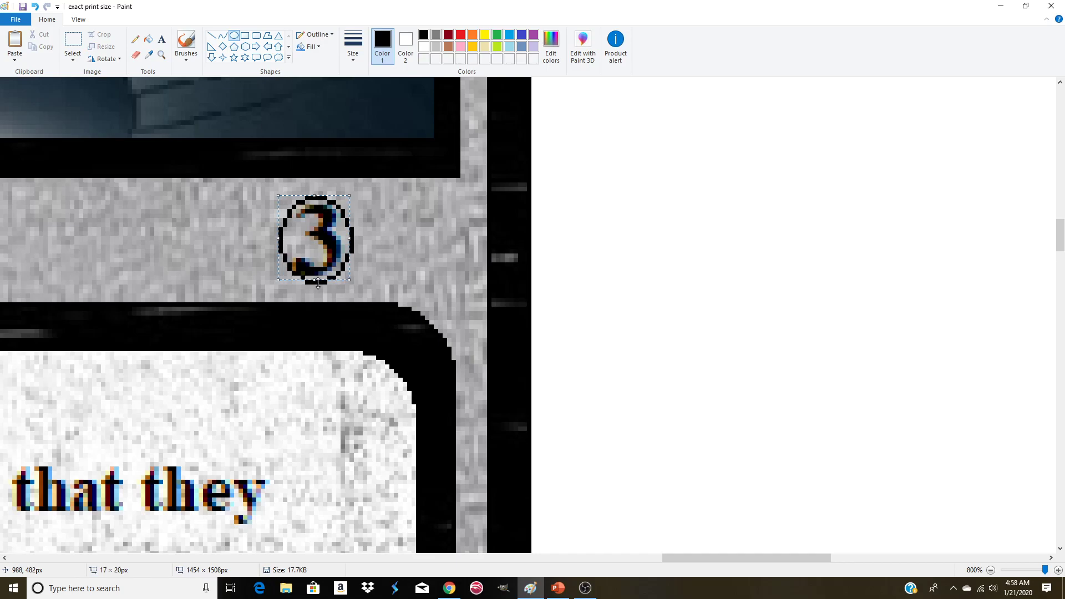
left_click_drag(318, 283, 318, 288)
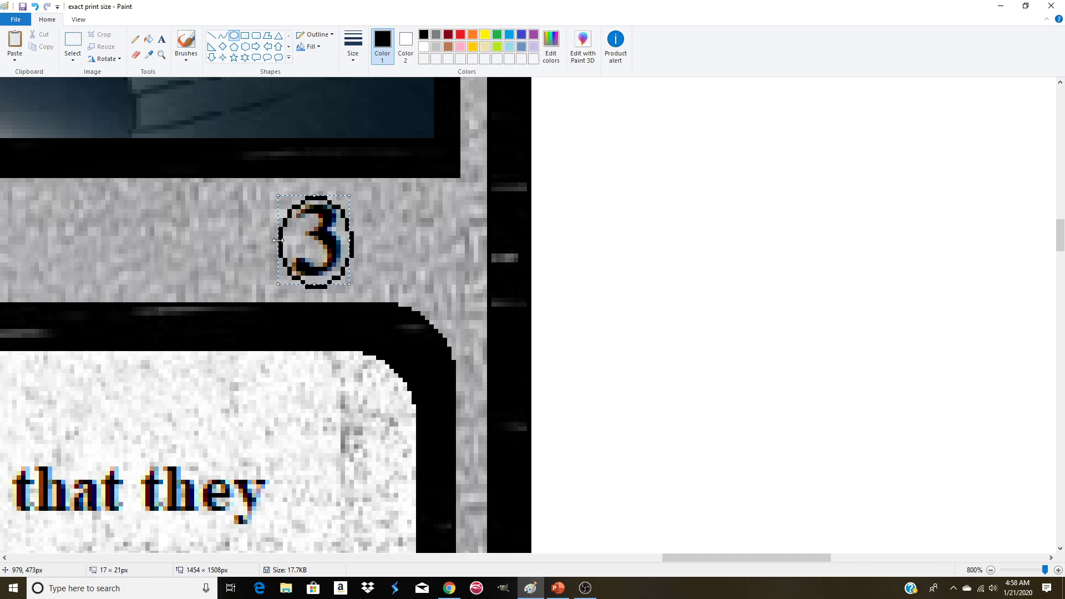
left_click_drag(279, 241, 276, 240)
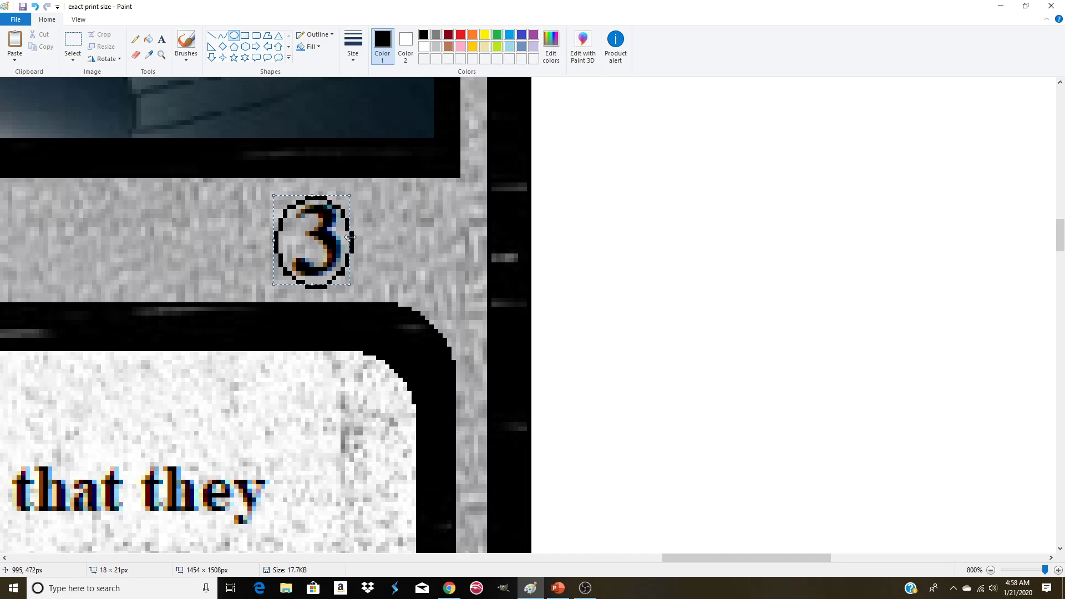
left_click_drag(351, 239, 355, 240)
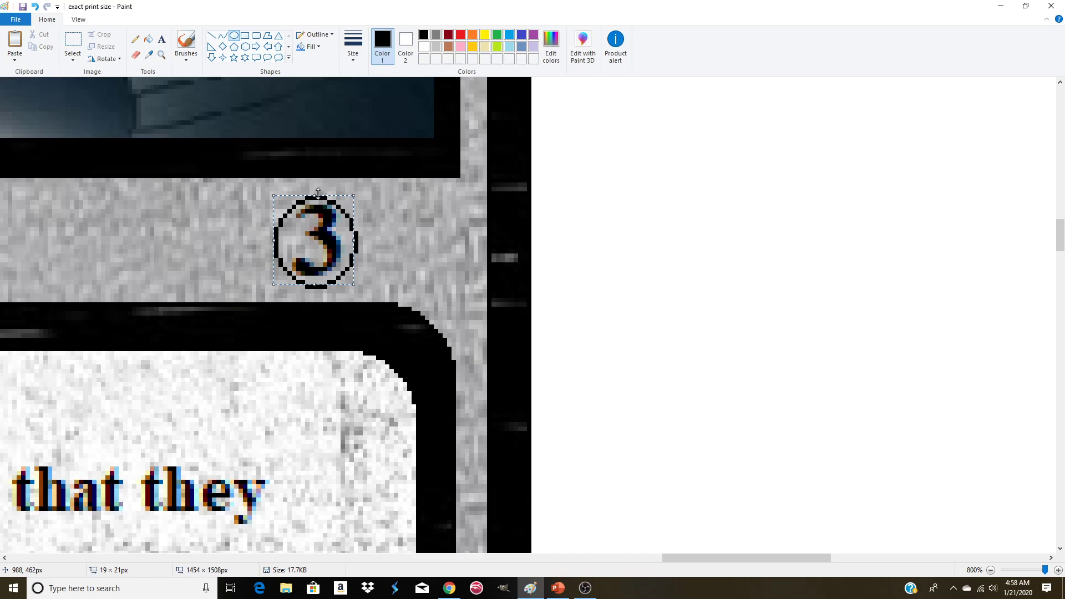
left_click_drag(317, 192, 318, 192)
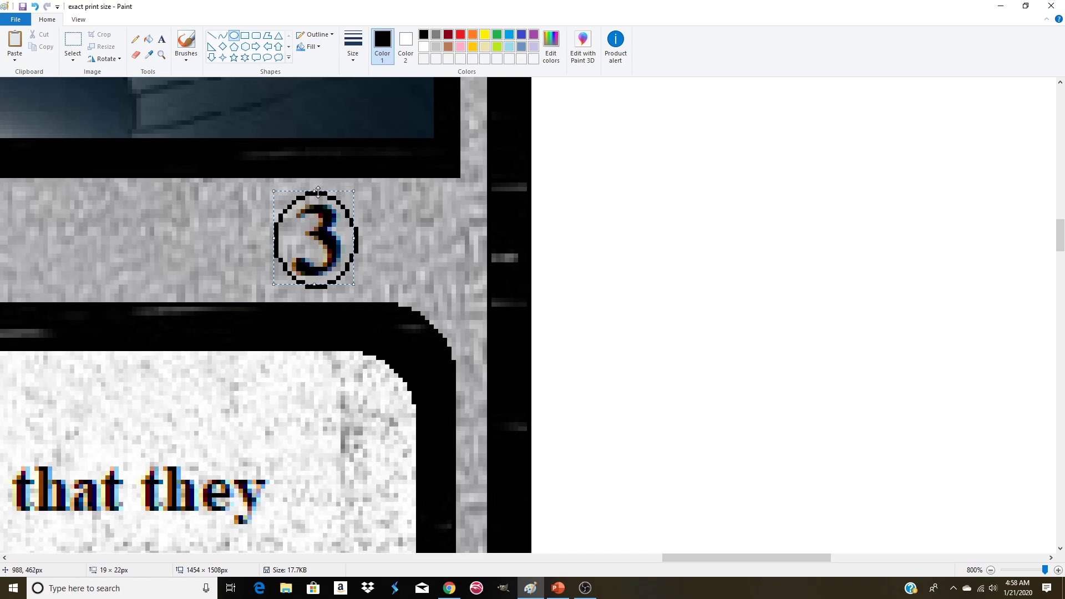
left_click_drag(272, 239, 267, 240)
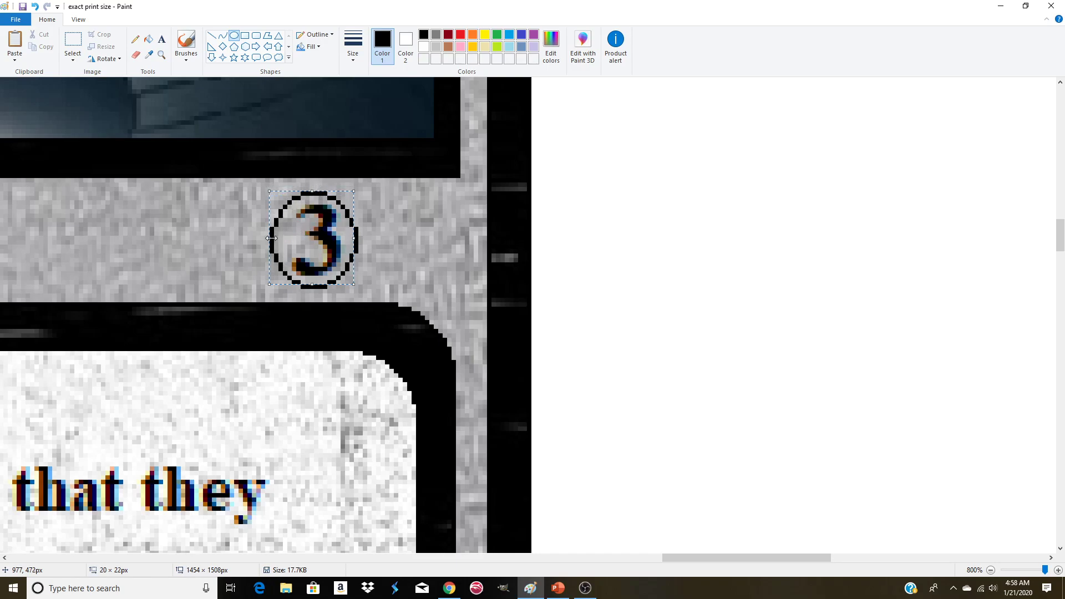
left_click(613, 285)
- Examine the circled "3" and the overall layout of the whole card at reduced magnification
left_click(163, 55)
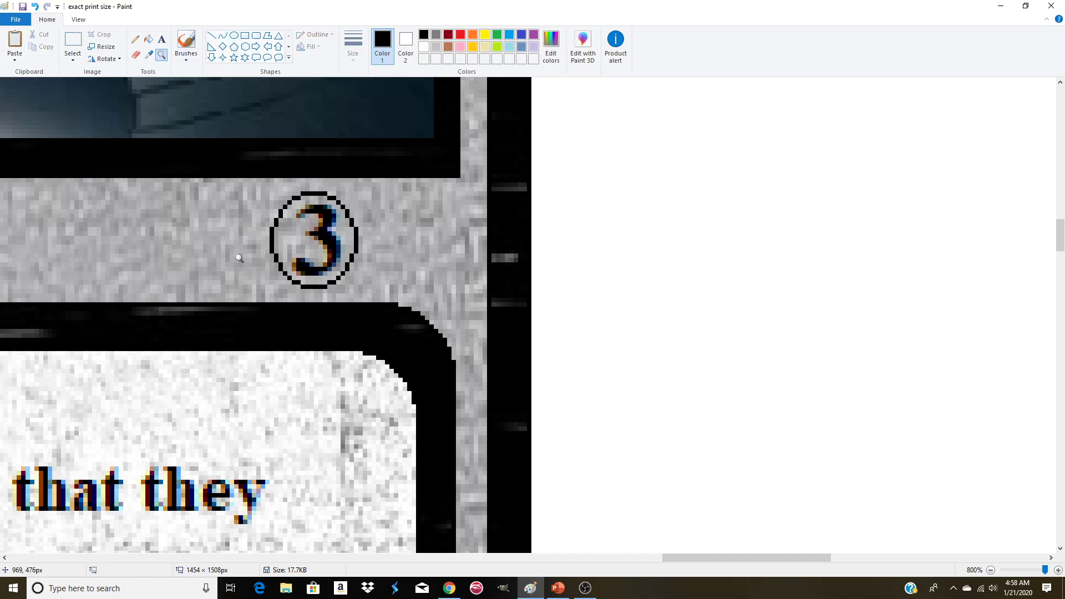
right_click(243, 256)
right_click(246, 262)
right_click(250, 264)
right_click(251, 265)
right_click(253, 265)
right_click(253, 265)
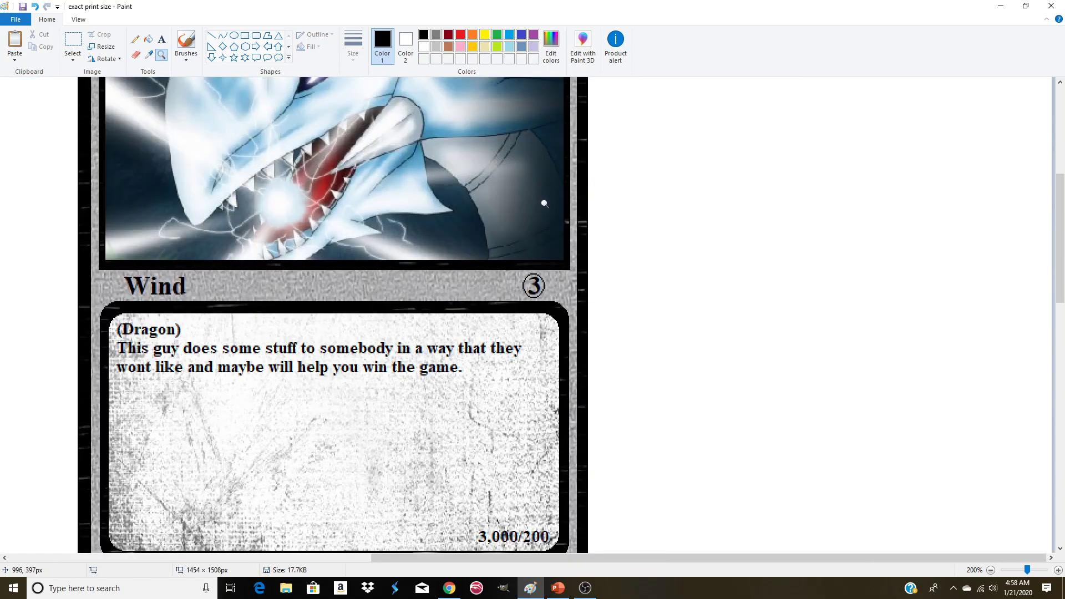
right_click(544, 204)
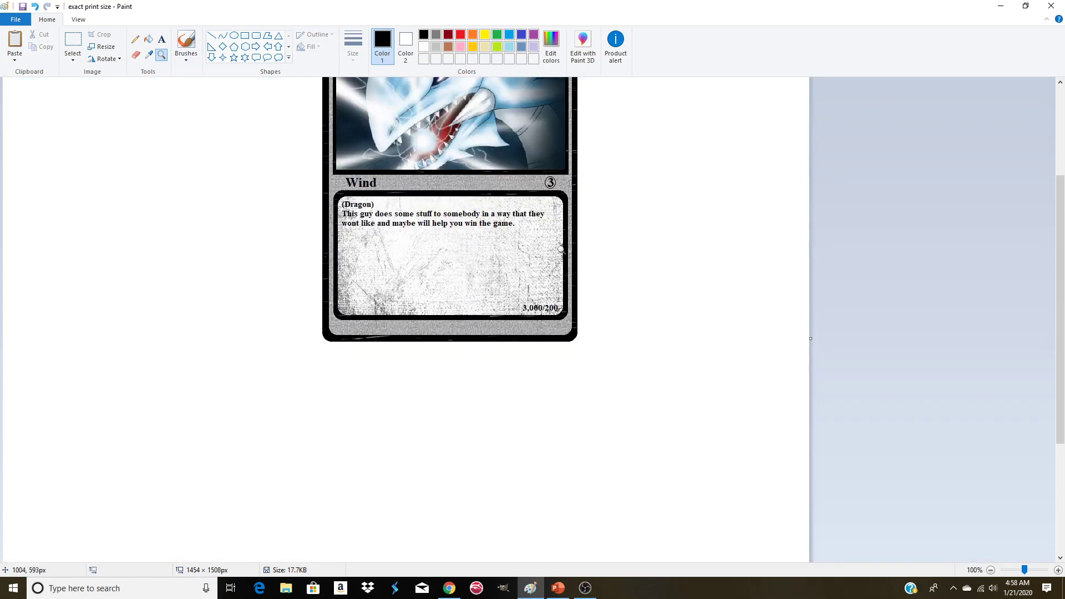
left_click(549, 186)
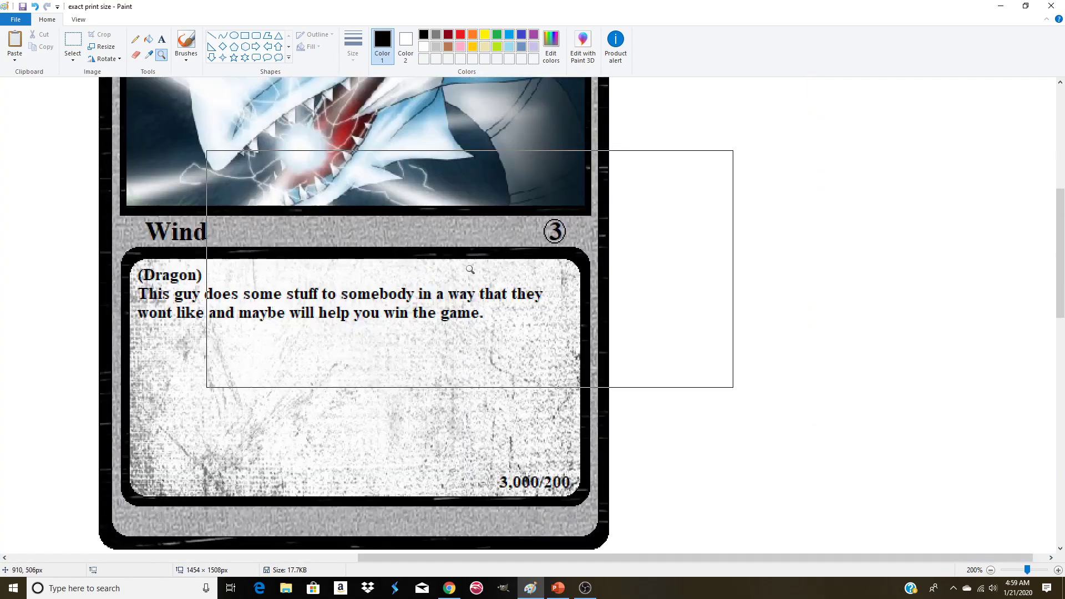
right_click(469, 267)
scroll(473, 249, "up", 3)
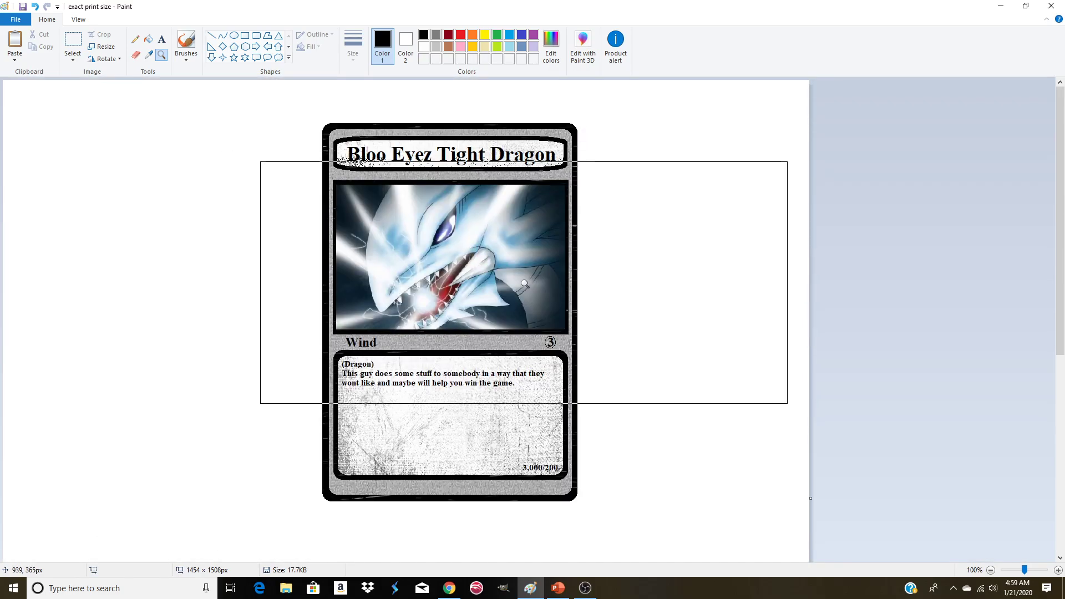
- Add the flavor text "A Dragon so ferocious, even Macho man randay slam mann, had nightmares in his sleep." at size 11 below the description
left_click(162, 39)
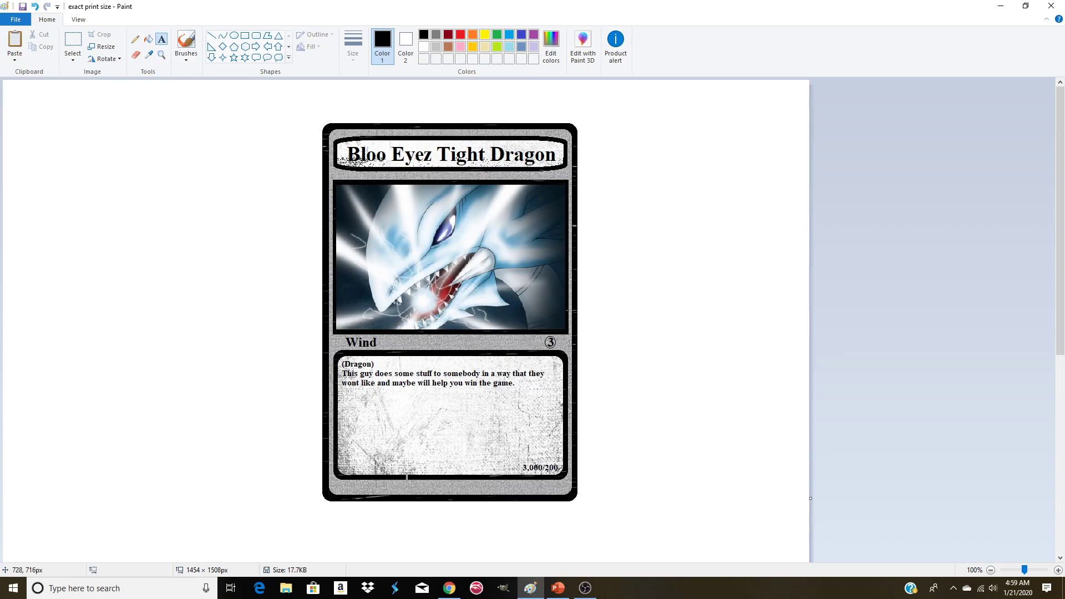
left_click(350, 395)
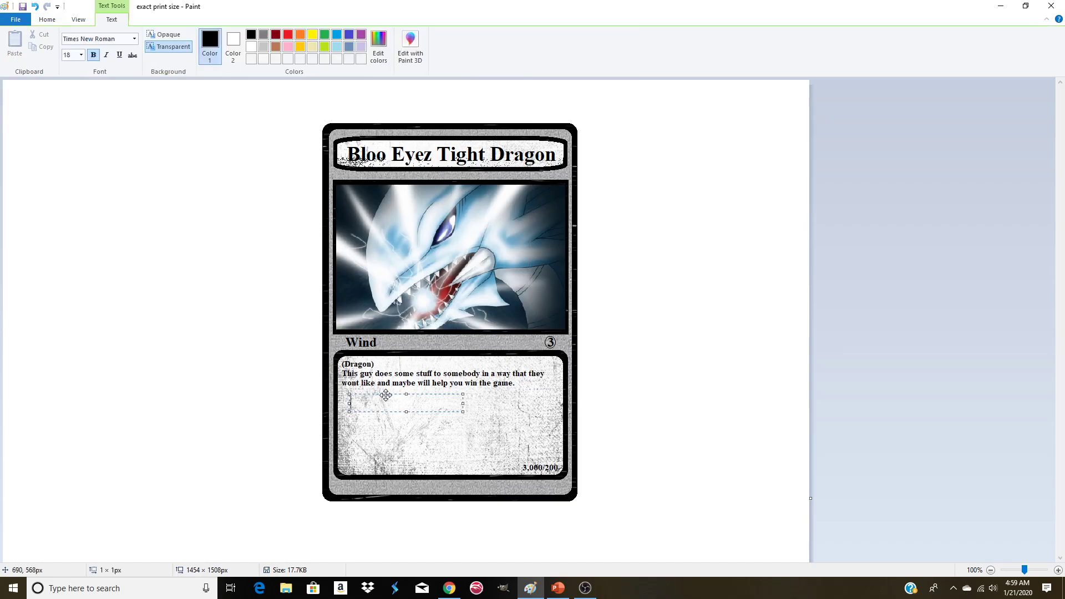
left_click_drag(463, 403, 552, 422)
left_click_drag(452, 412, 451, 452)
left_click(81, 55)
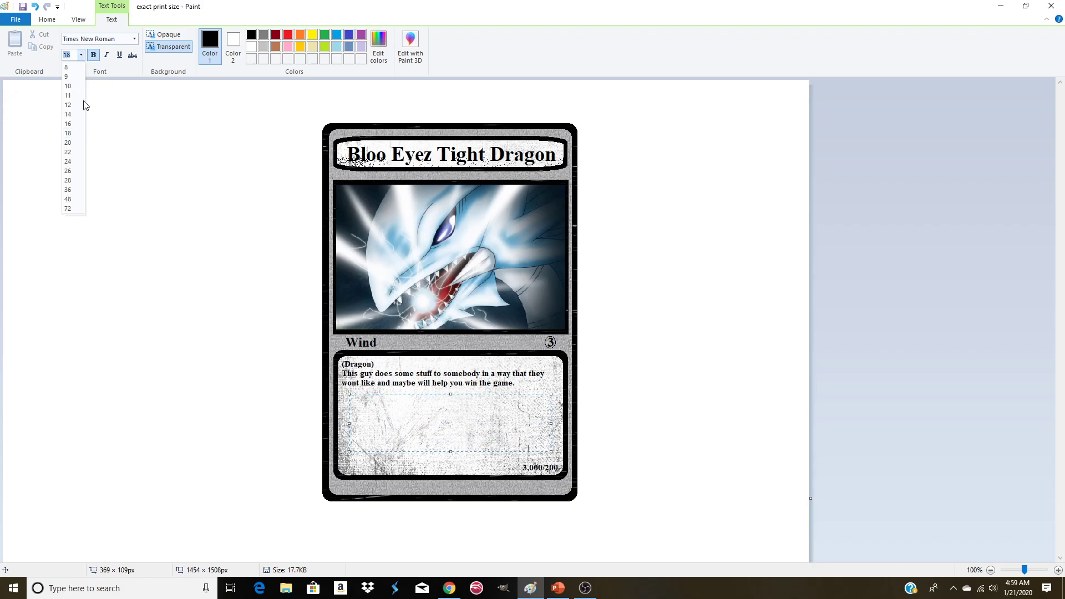
left_click(78, 96)
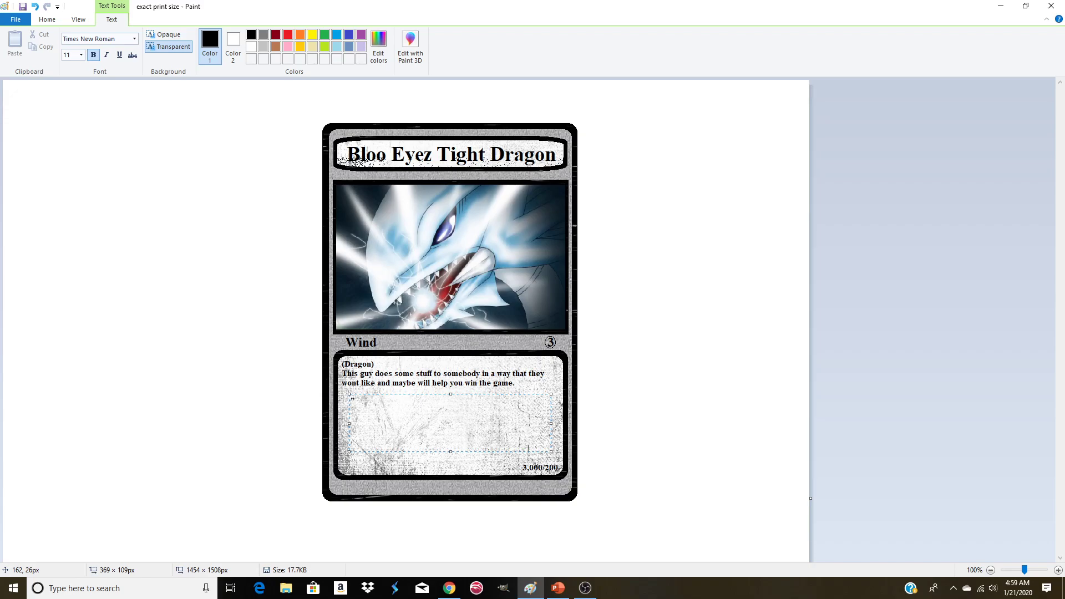
type("Dragon so feropc")
type("ous, even Macho")
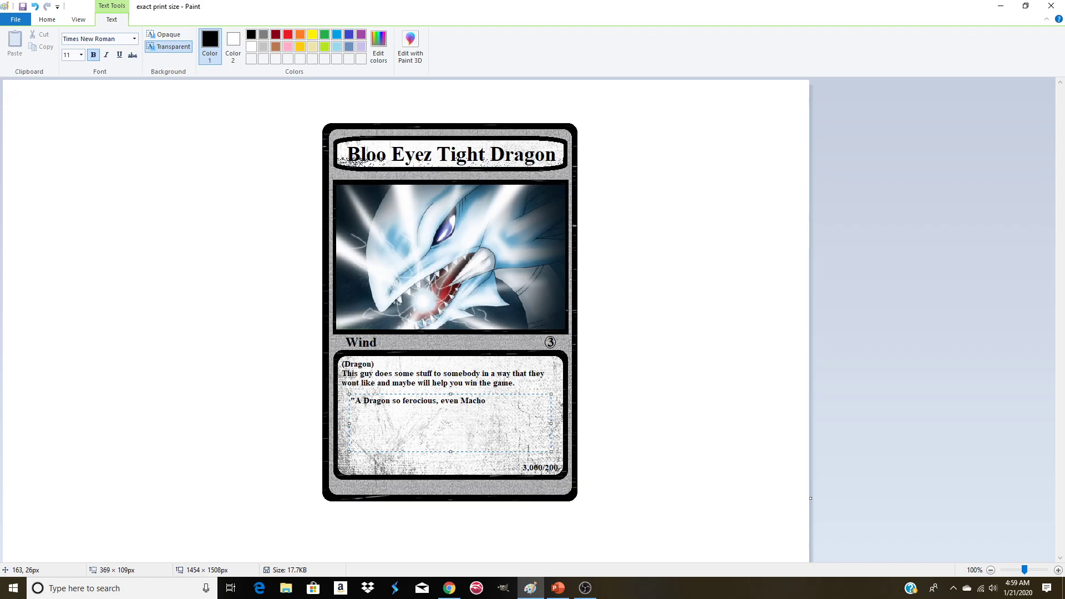
type(" man")
type(" randay")
type(" slam")
type("ight")
type("mares in his sleep.")
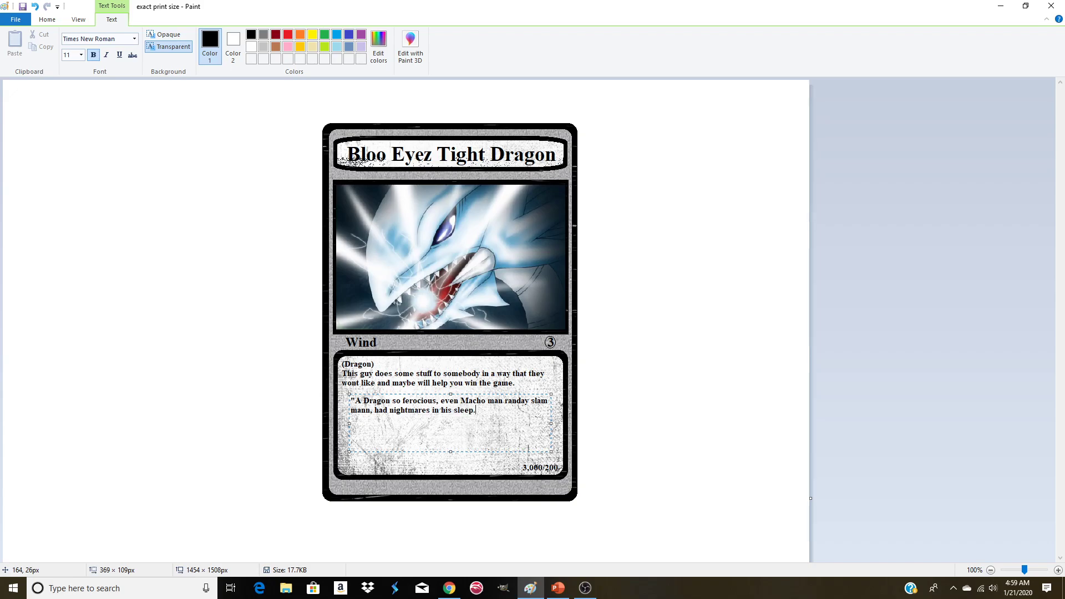
type("\"")
- Make the flavor text italic instead of bold and place it slightly lower in the description box
left_click_drag(488, 411, 351, 401)
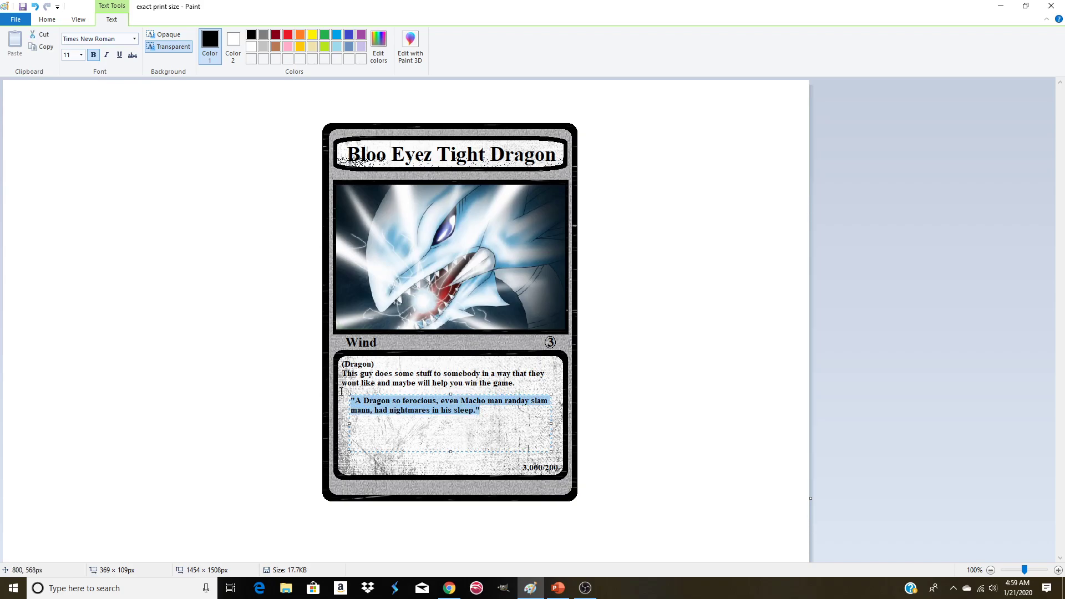
left_click(93, 54)
left_click(106, 54)
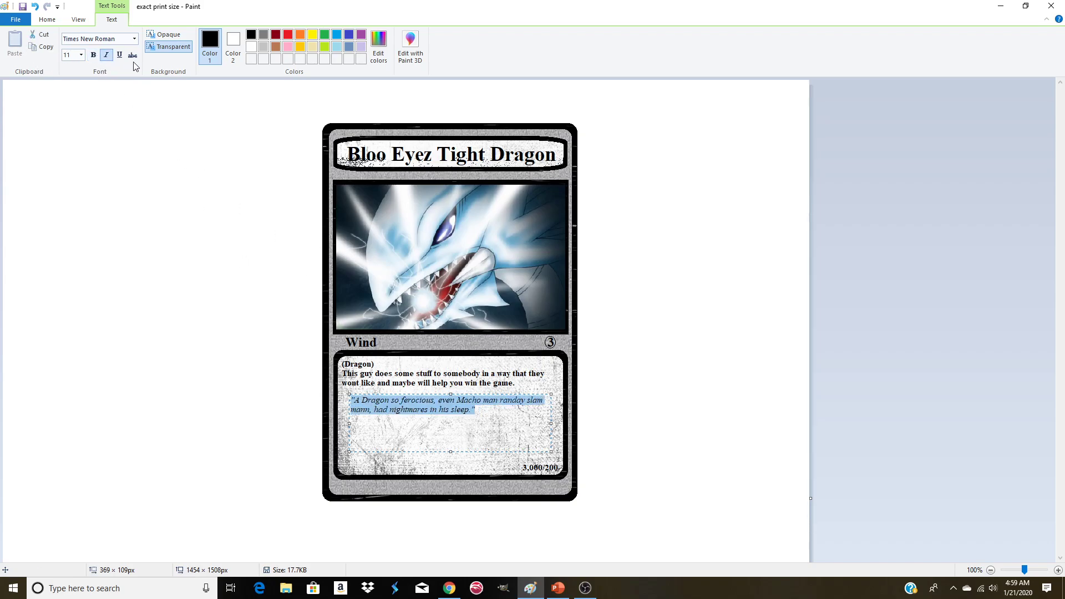
left_click_drag(518, 394, 520, 406)
left_click(596, 379)
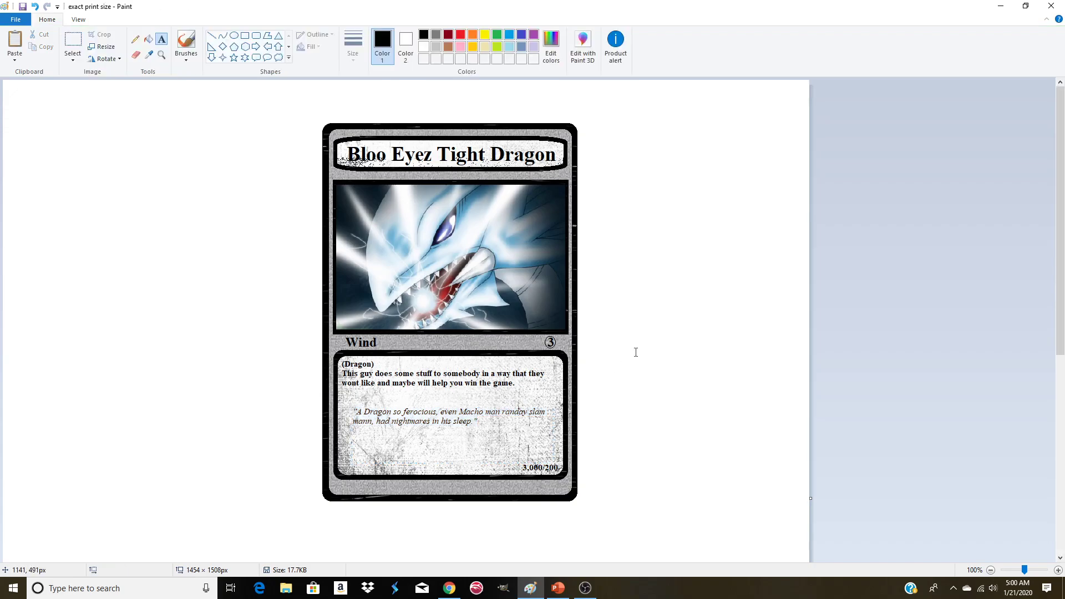
- Add the size 8 line "yugioh is not as good as Ruin, its actually pretty terrible. Co 1996-2025" in the grey strip below the description box
left_click(349, 484)
left_click(81, 55)
left_click(68, 67)
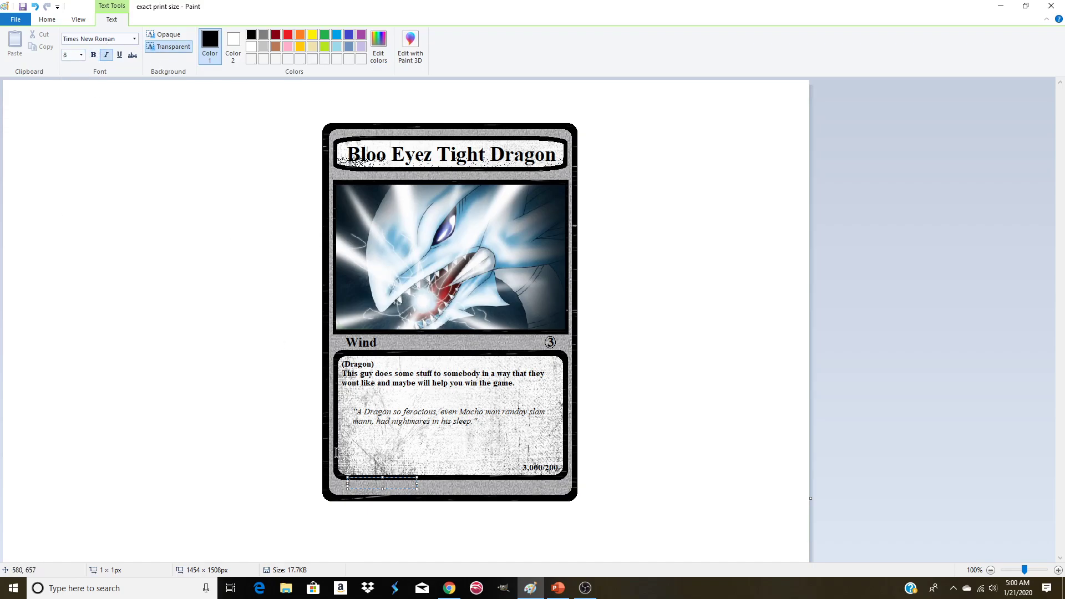
left_click_drag(418, 484, 554, 501)
left_click_drag(469, 478, 471, 483)
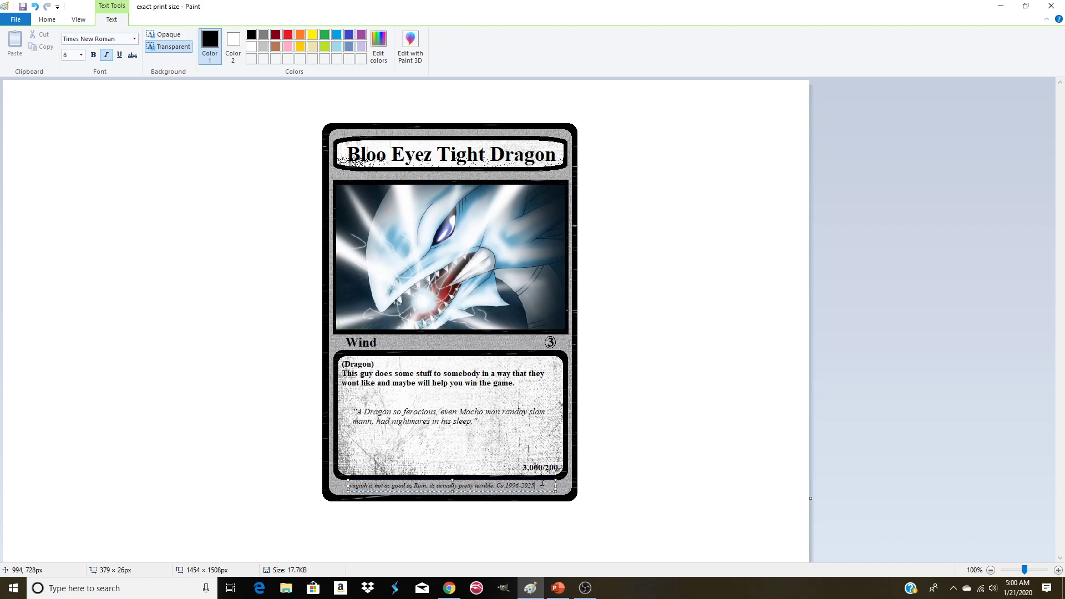
left_click_drag(544, 480, 552, 483)
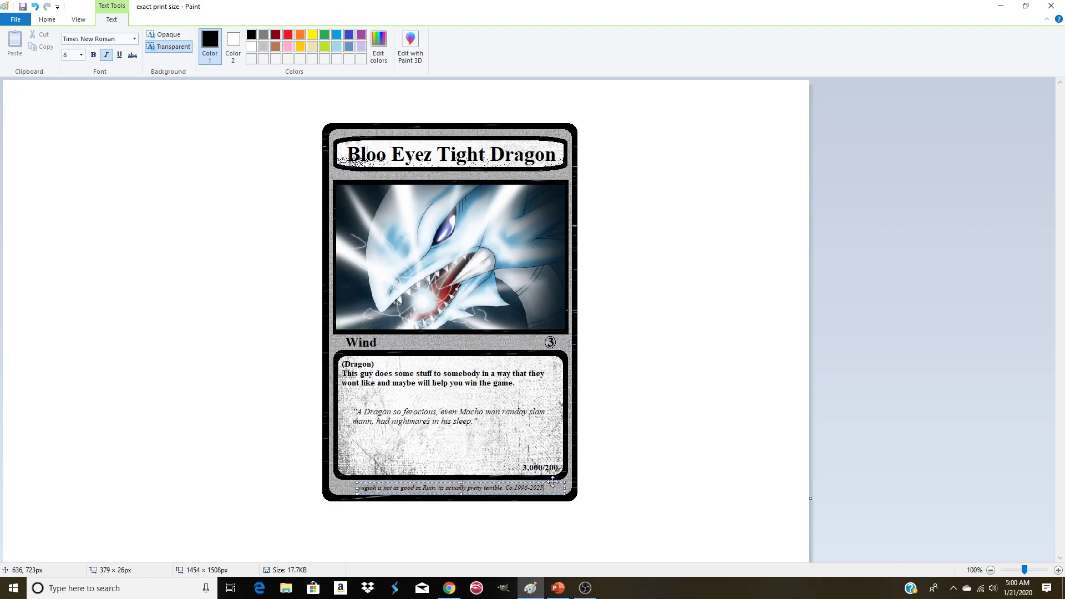
left_click(640, 470)
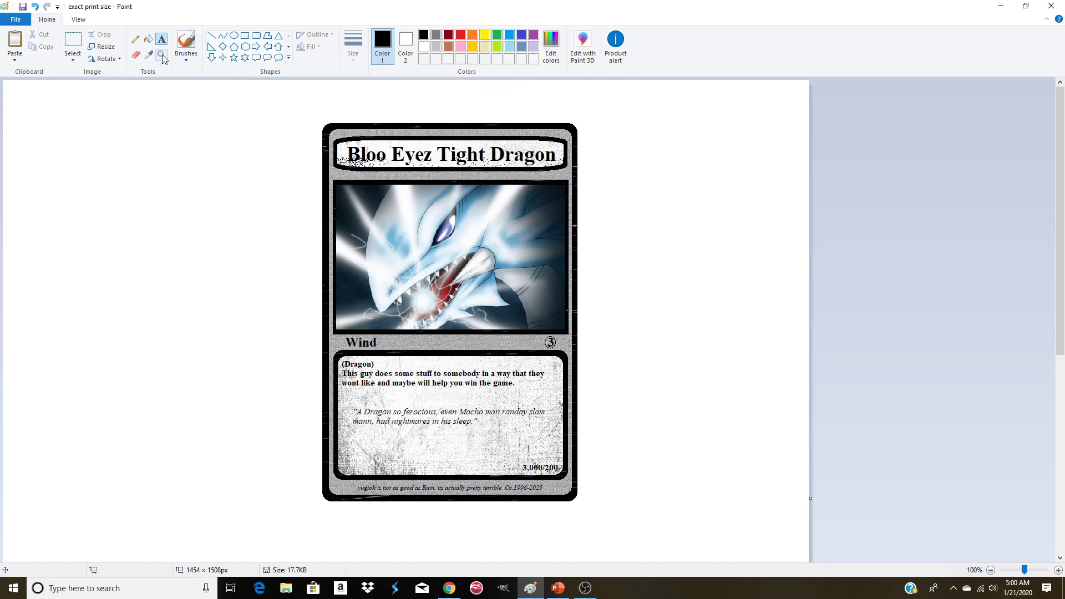
- Clear the three lines of size notes below the card by moving them as one selection off the canvas
left_click(105, 59)
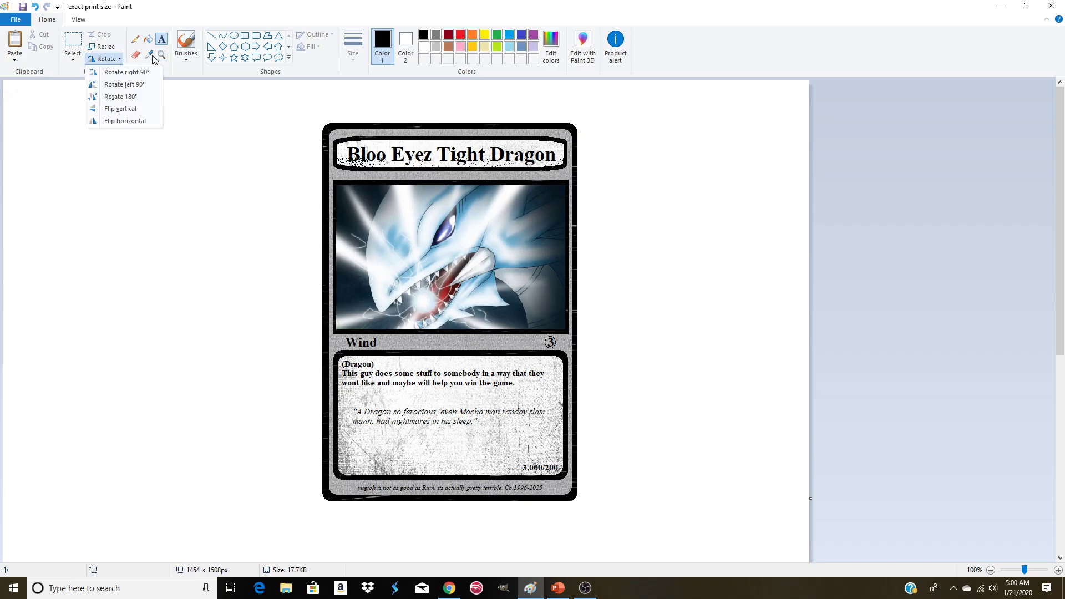
left_click(163, 55)
left_click(234, 35)
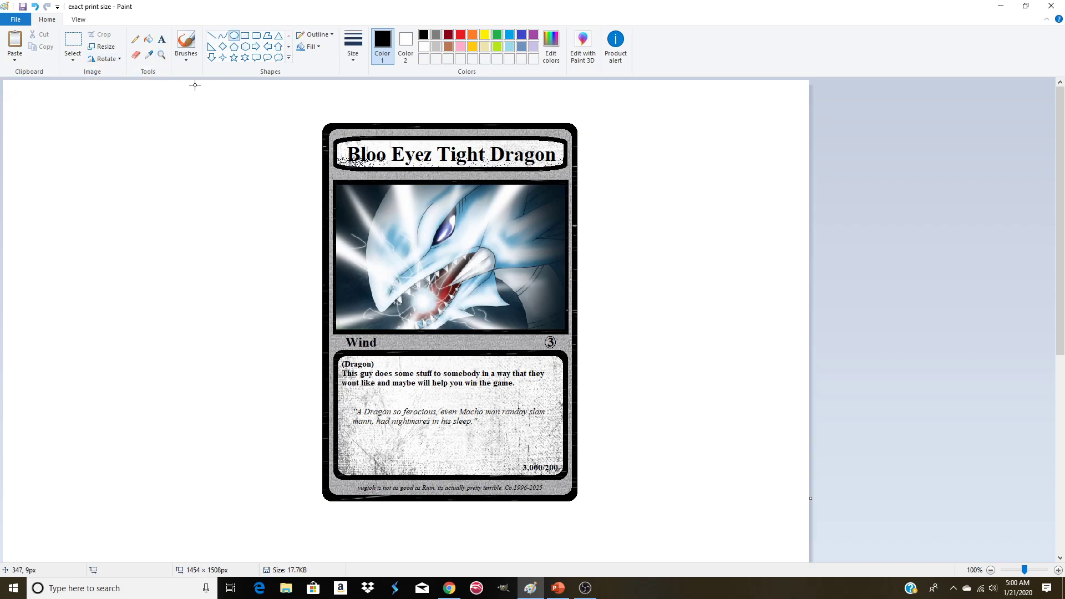
left_click(163, 57)
right_click(269, 149)
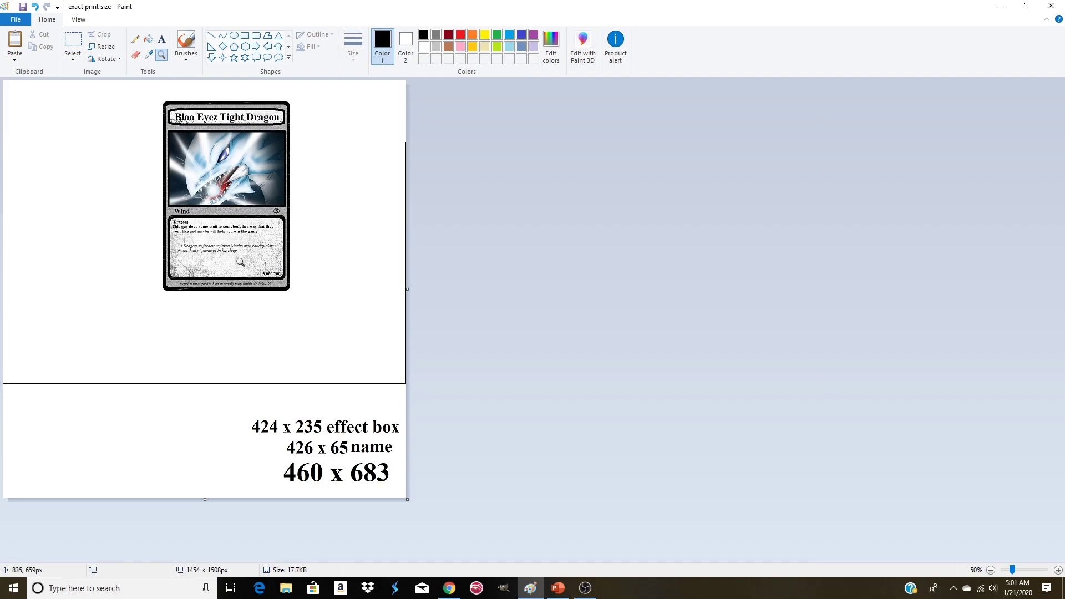
left_click(77, 44)
left_click_drag(222, 402, 444, 542)
left_click_drag(320, 449, 503, 441)
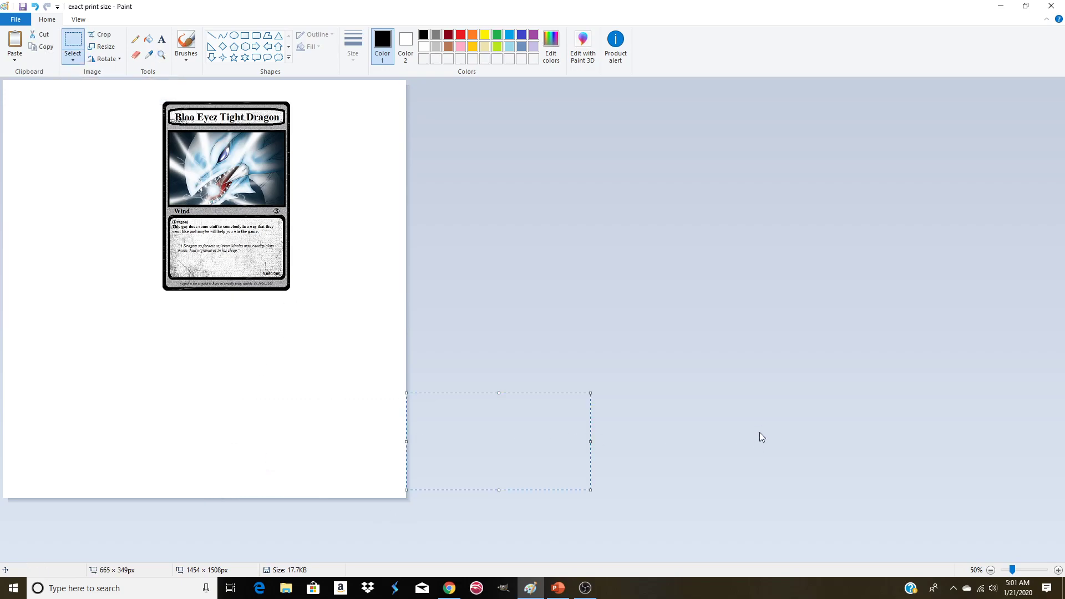
- Move the finished card to the page's upper-left corner and place two copies beside it to complete the first row
left_click_drag(157, 98, 290, 304)
left_click_drag(232, 176, 76, 161)
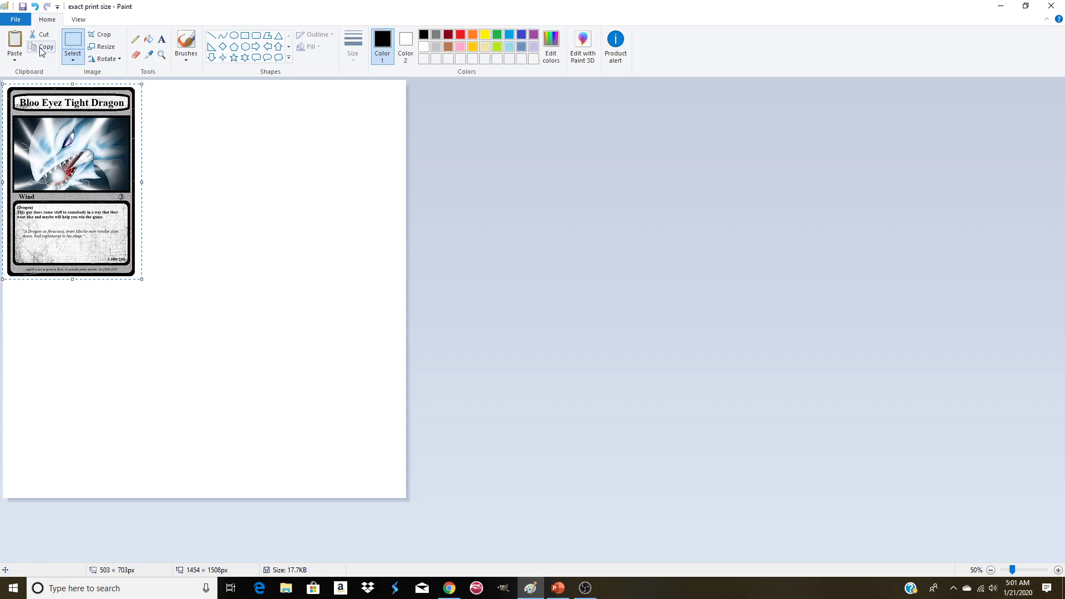
left_click(41, 50)
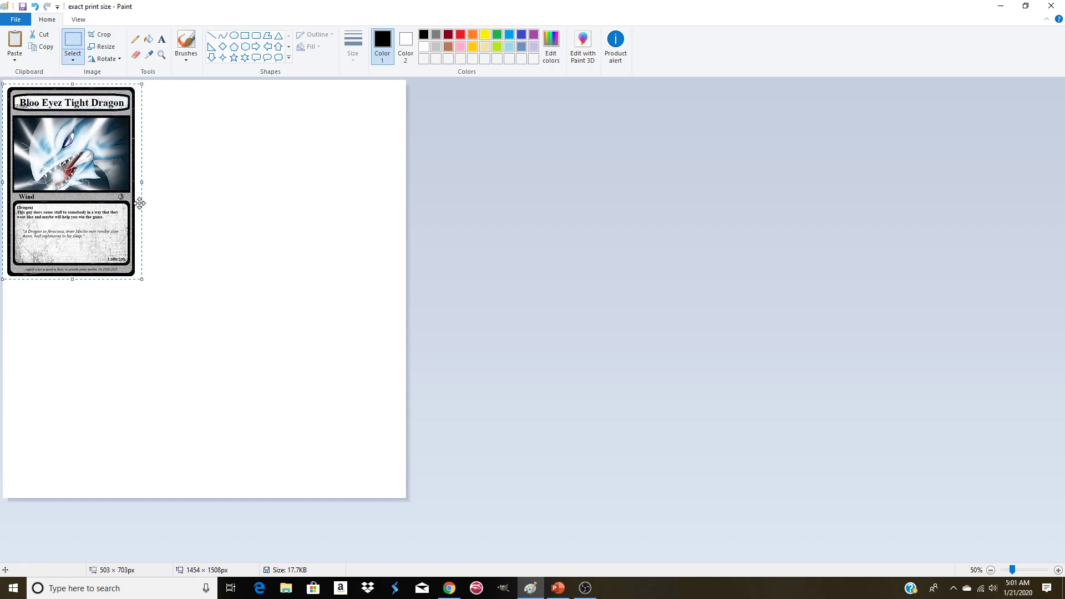
left_click(13, 46)
left_click_drag(48, 157, 185, 155)
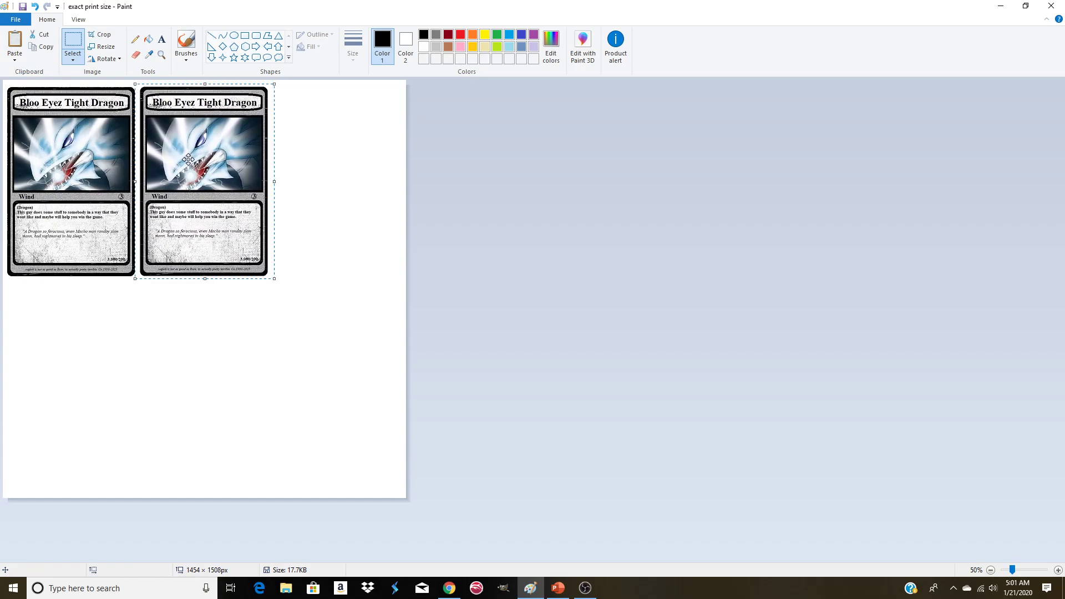
left_click(14, 45)
left_click_drag(4, 161, 271, 160)
left_click(283, 351)
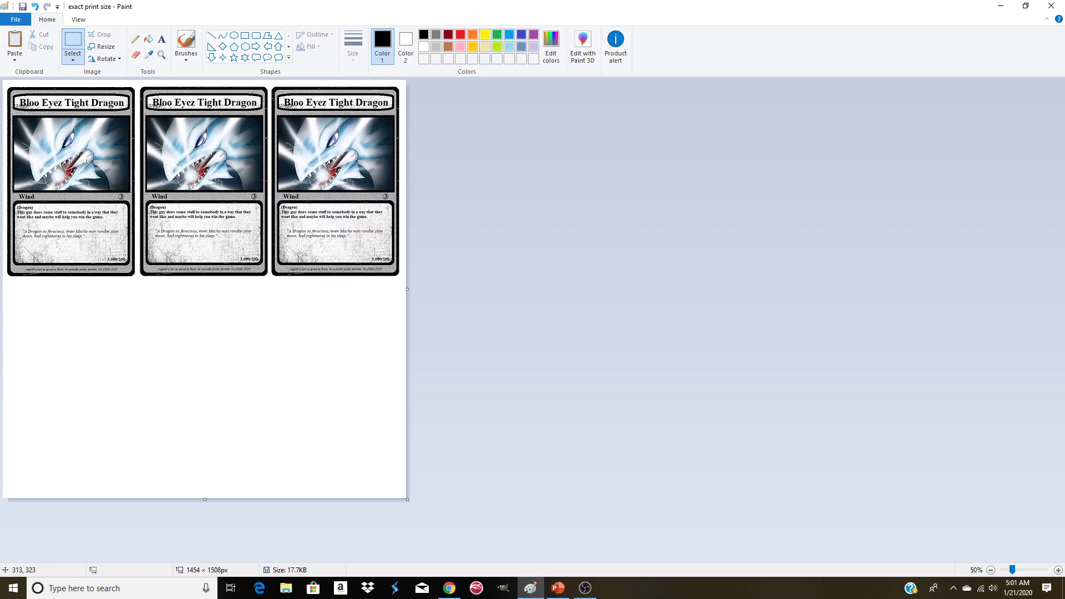
- Fill a second row beneath the first with three more copies of the card
left_click(15, 42)
left_click_drag(86, 197, 86, 394)
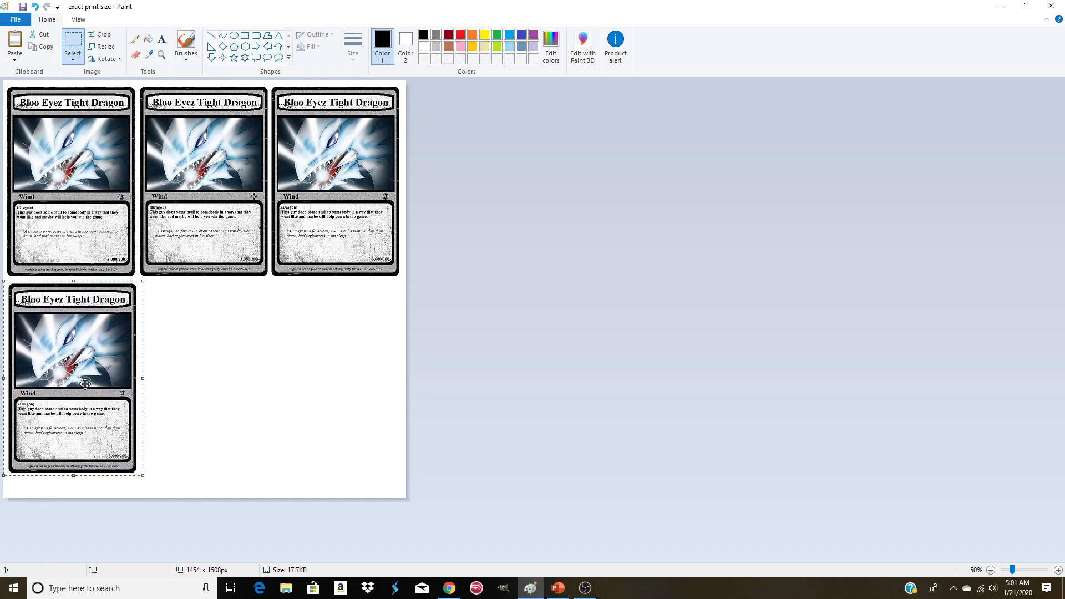
left_click(15, 43)
left_click_drag(41, 145, 177, 348)
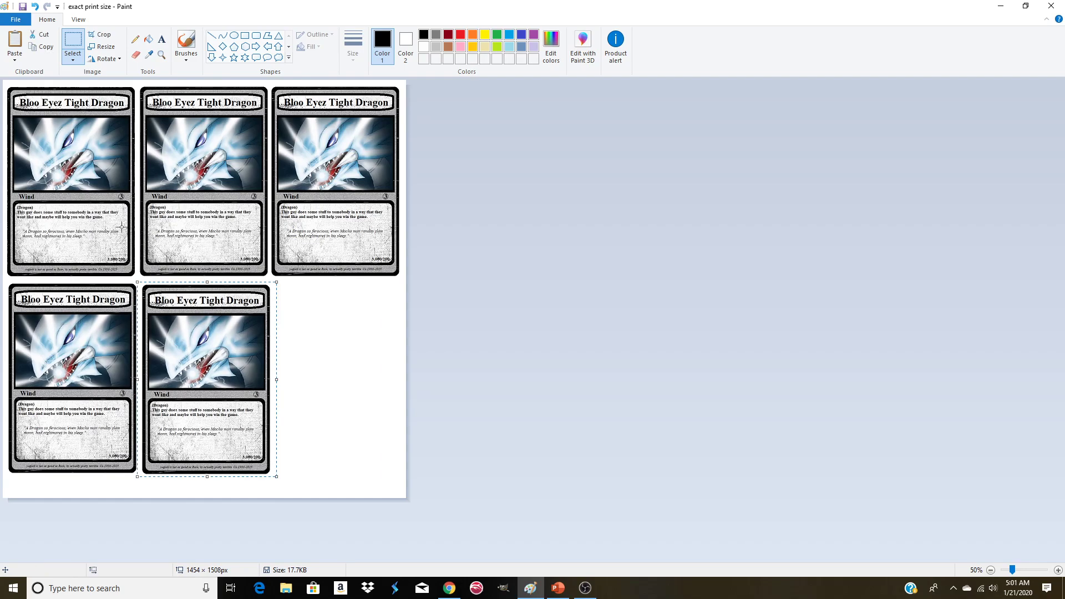
left_click(15, 42)
left_click_drag(48, 128, 313, 331)
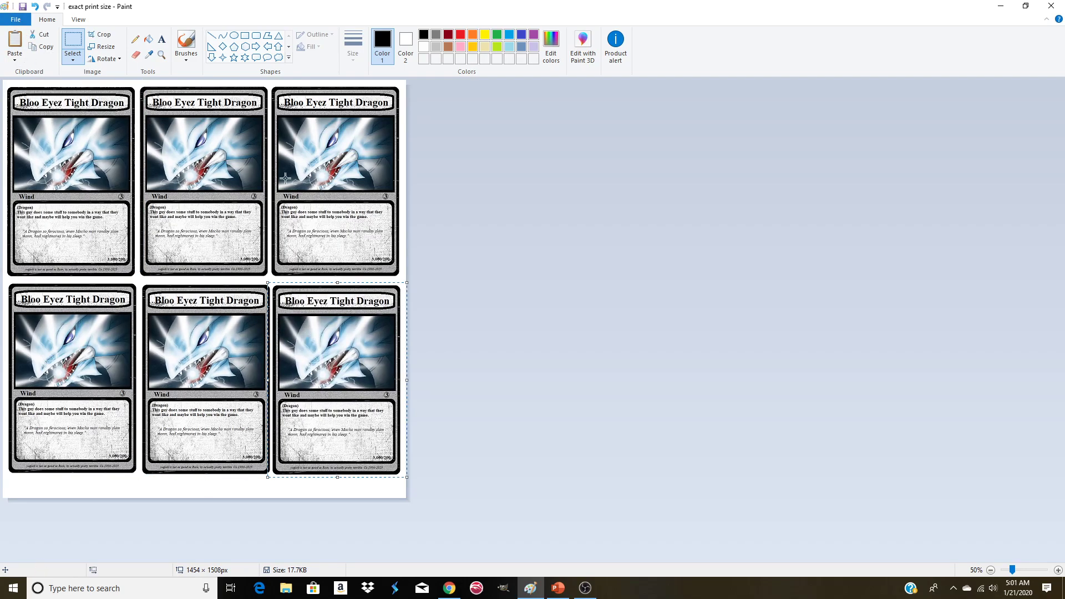
- Examine the six-card page layout in the print preview and return to the canvas
left_click(15, 19)
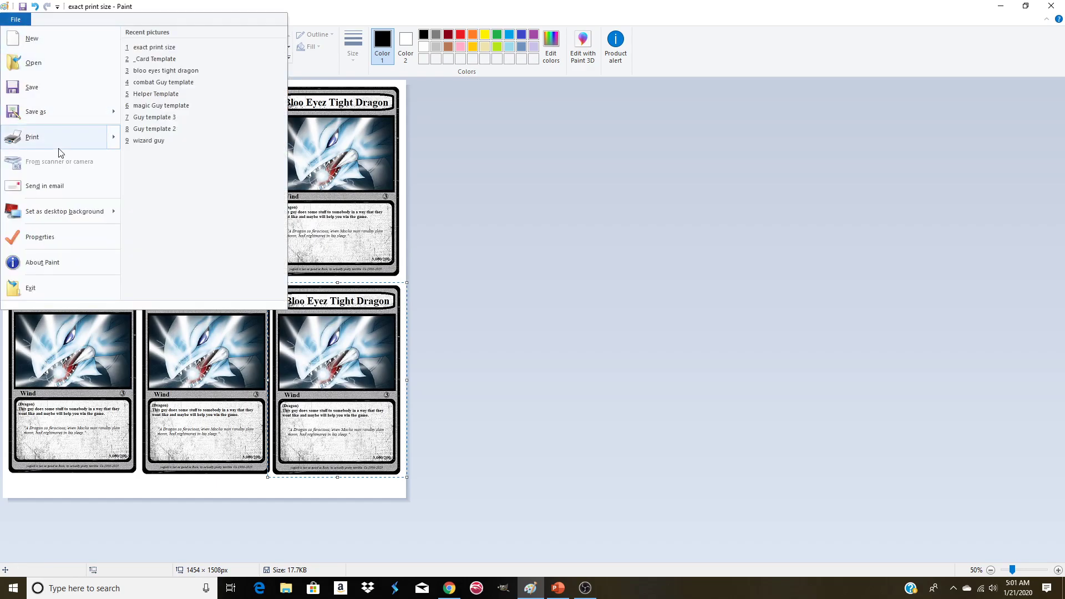
mouse_move(59, 146)
left_click(155, 117)
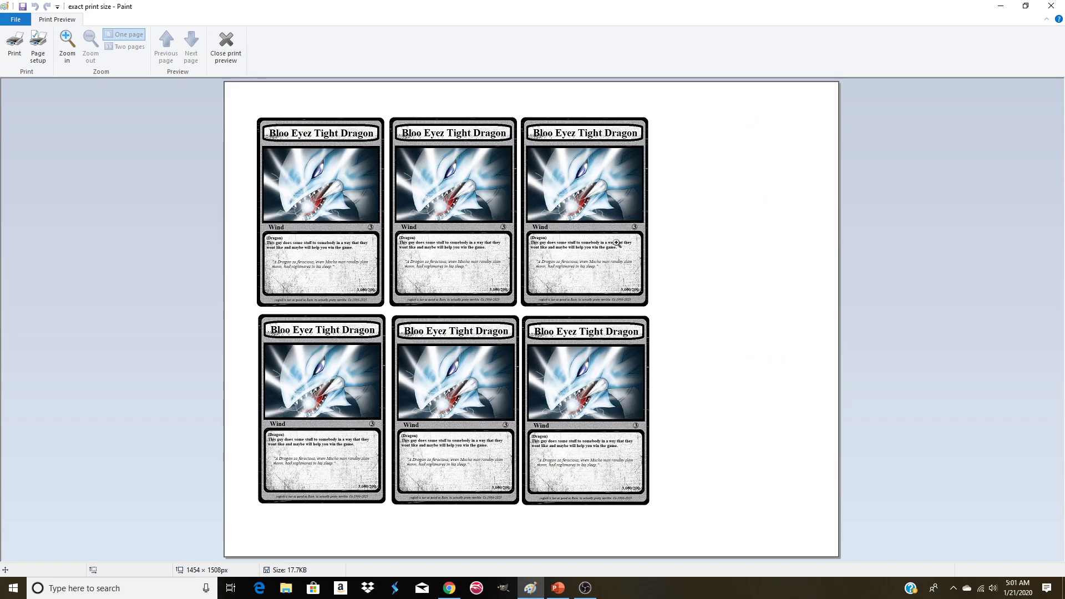
left_click(224, 44)
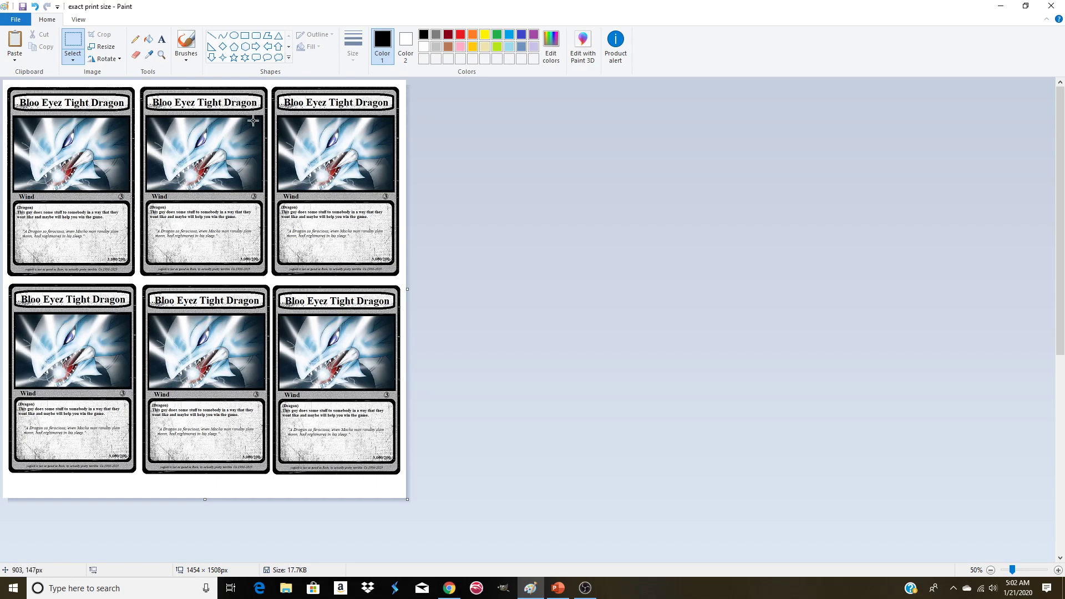
- Examine the upper and lower rows of cards at 100% magnification
left_click(161, 54)
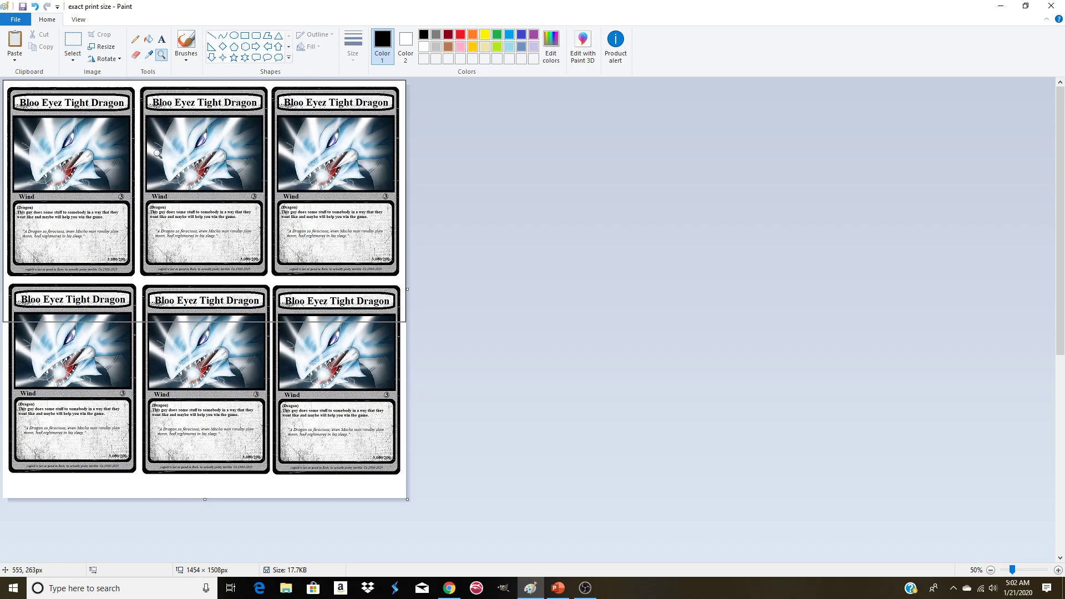
right_click(157, 154)
left_click(155, 149)
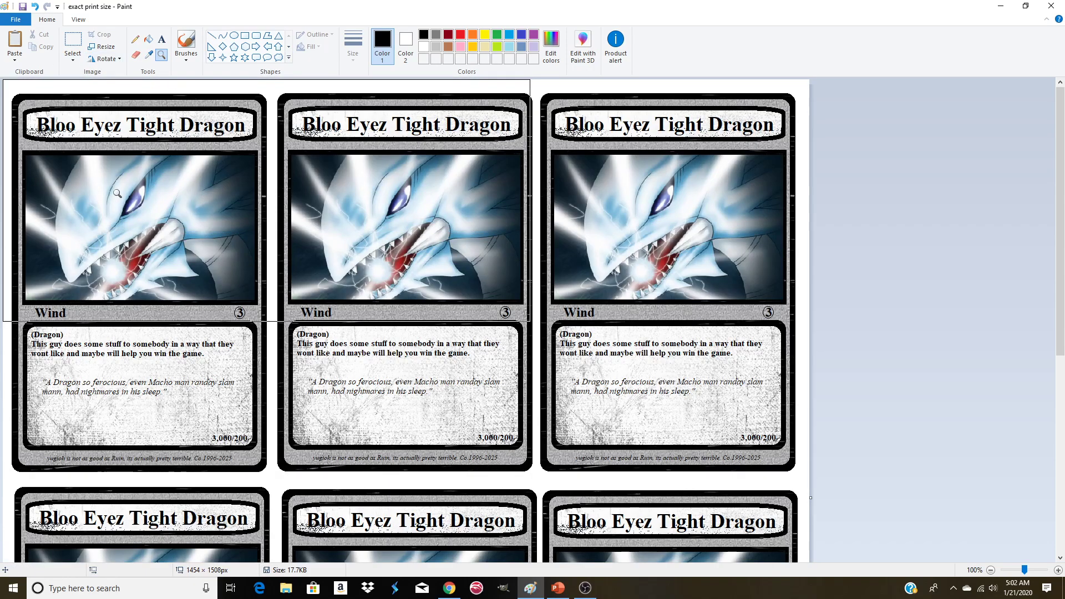
scroll(22, 235, "down", 6)
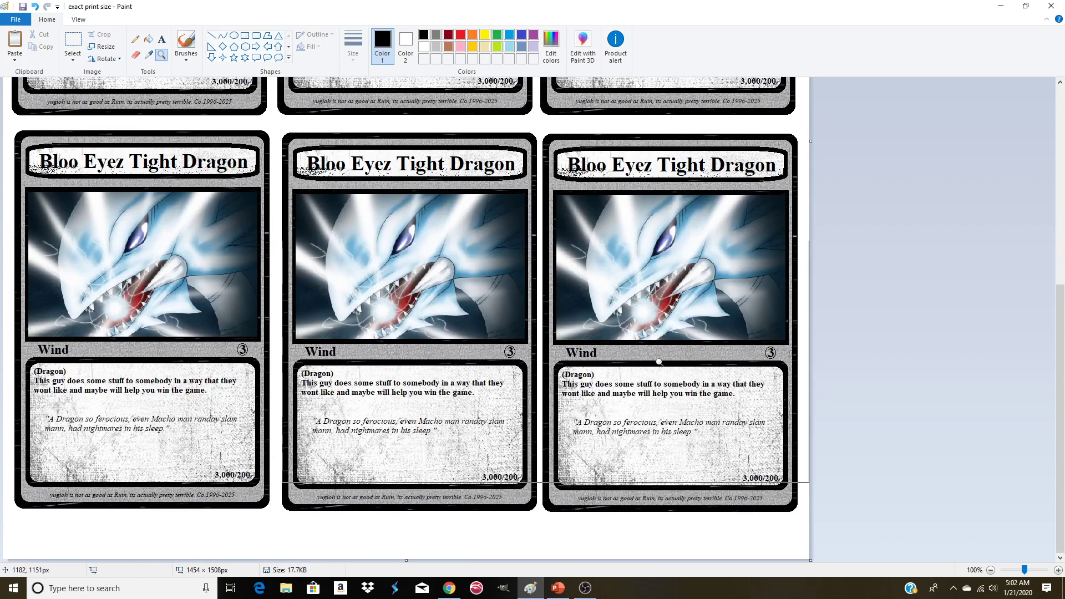
scroll(612, 364, "up", 6)
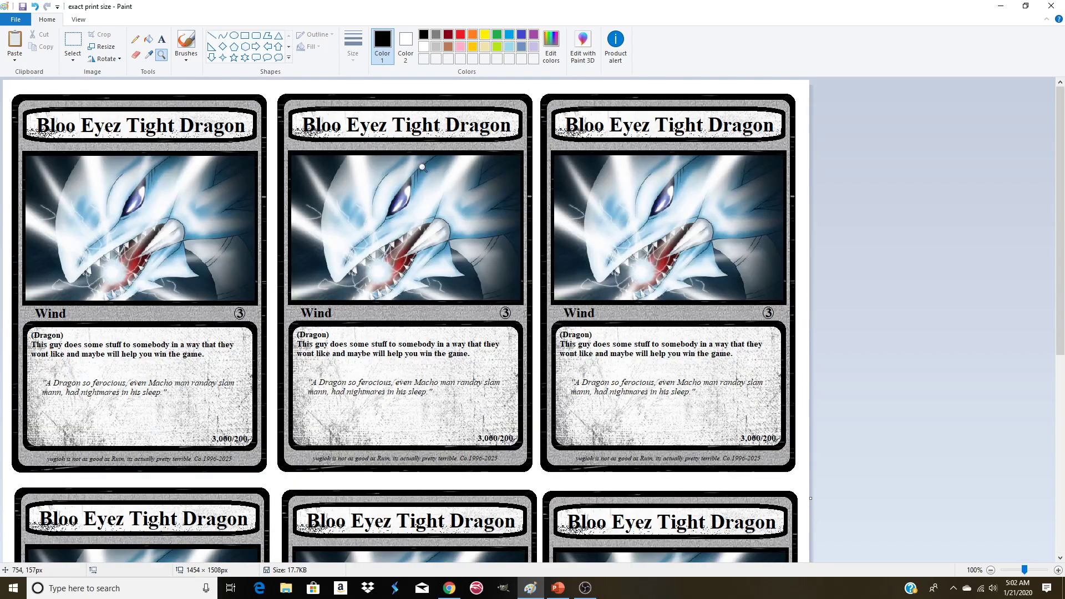
scroll(410, 161, "down", 2)
scroll(409, 161, "down", 4)
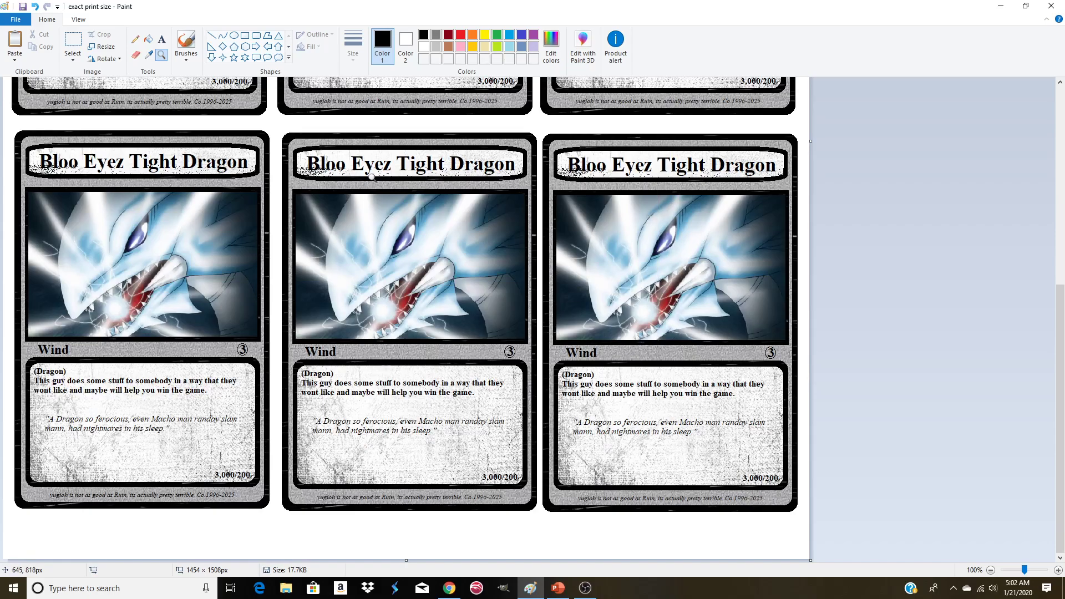
scroll(111, 154, "up", 6)
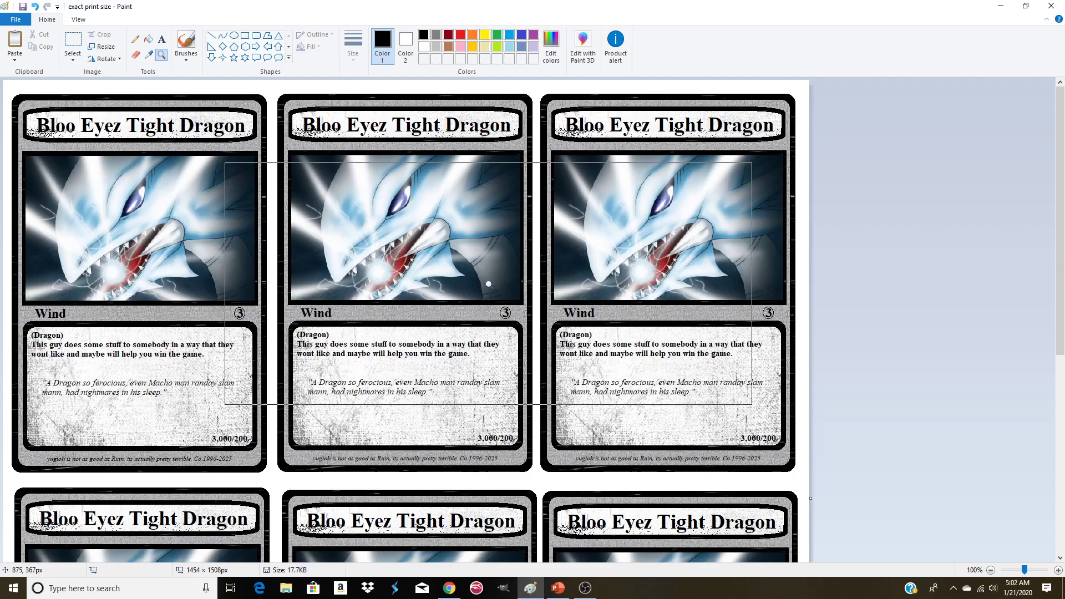
left_click(585, 588)
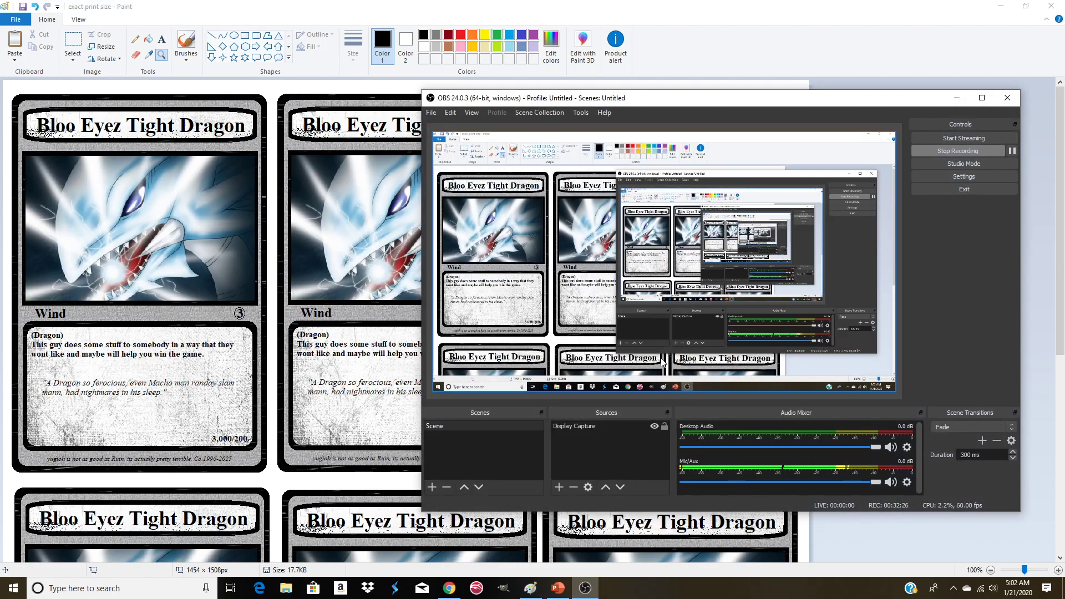